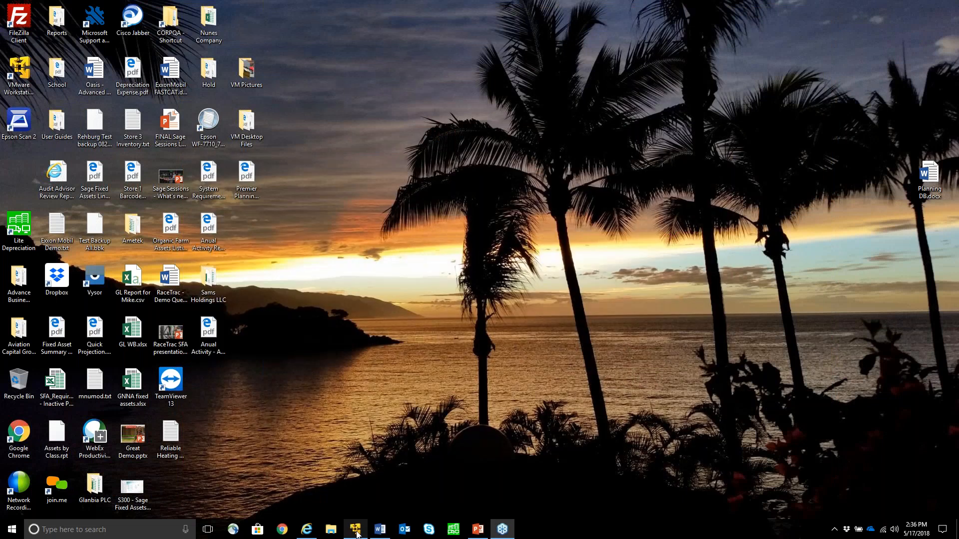
Step: Switch to the Sage Fixed Assets virtual machine and display the Assets Snapshot for the Tax book
left_click(356, 533)
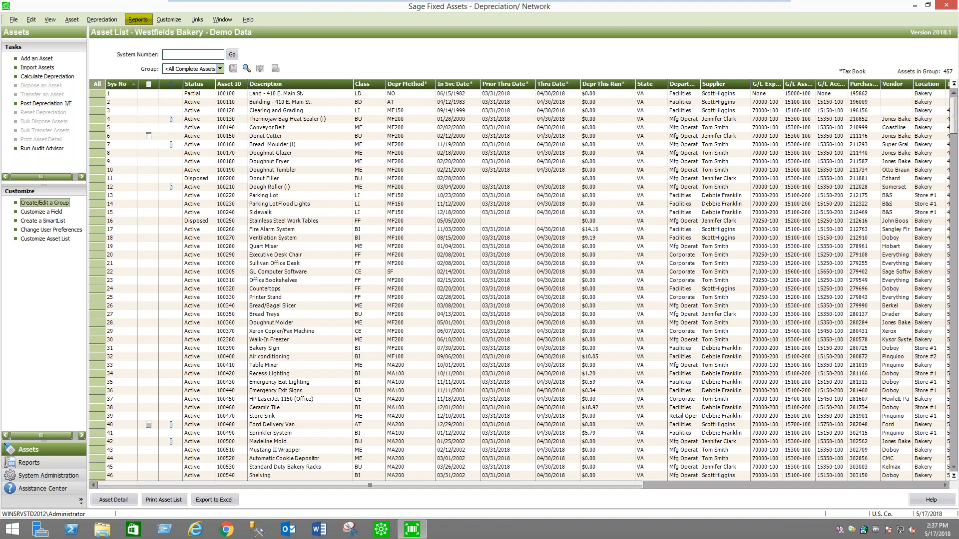
left_click(138, 19)
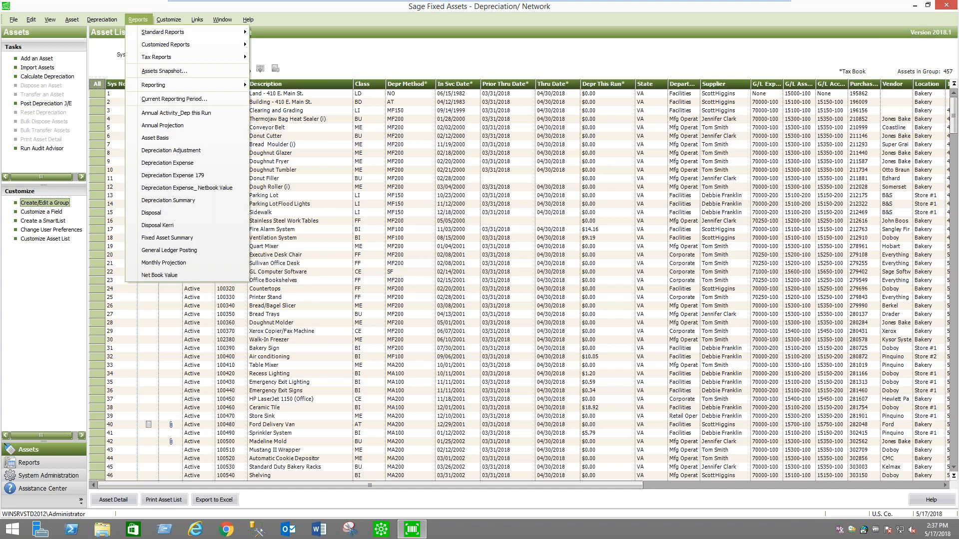
left_click(170, 71)
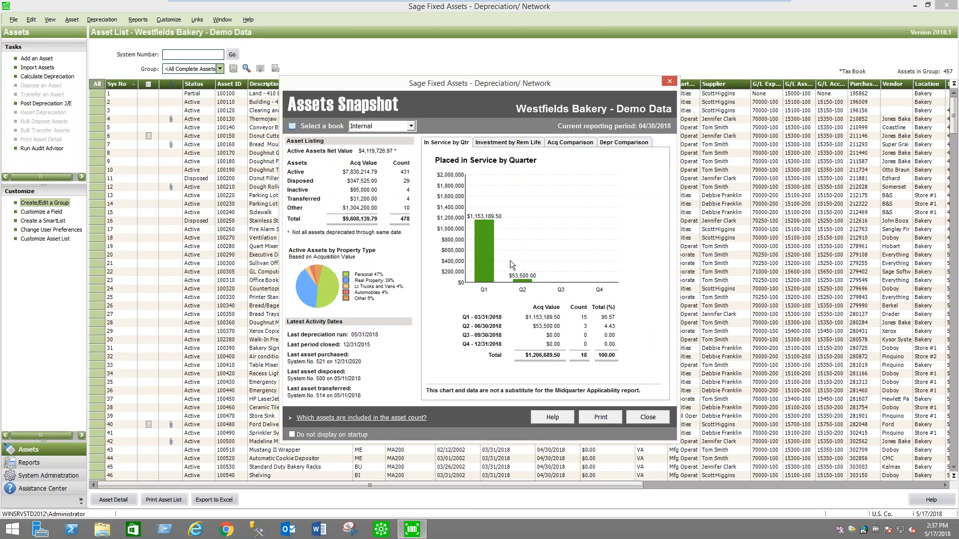
left_click(412, 126)
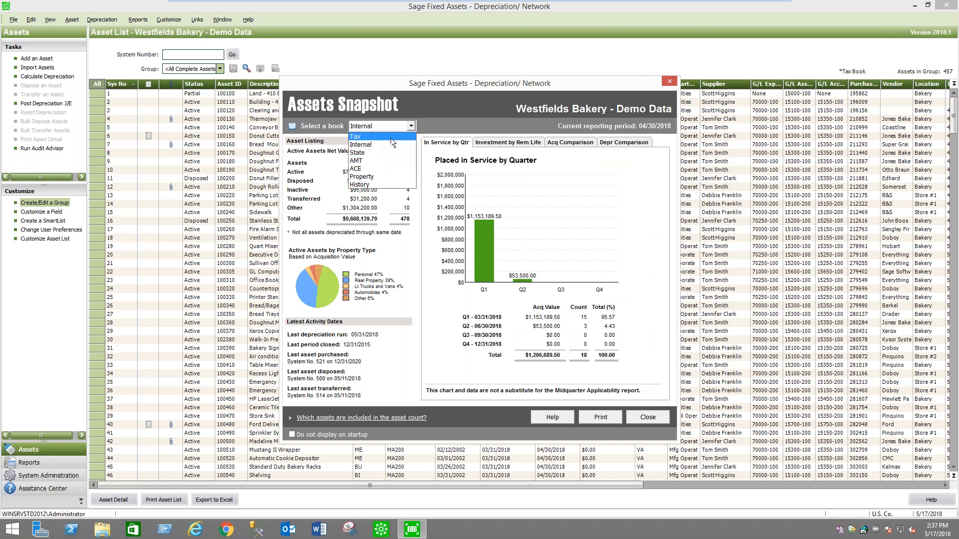
left_click(391, 139)
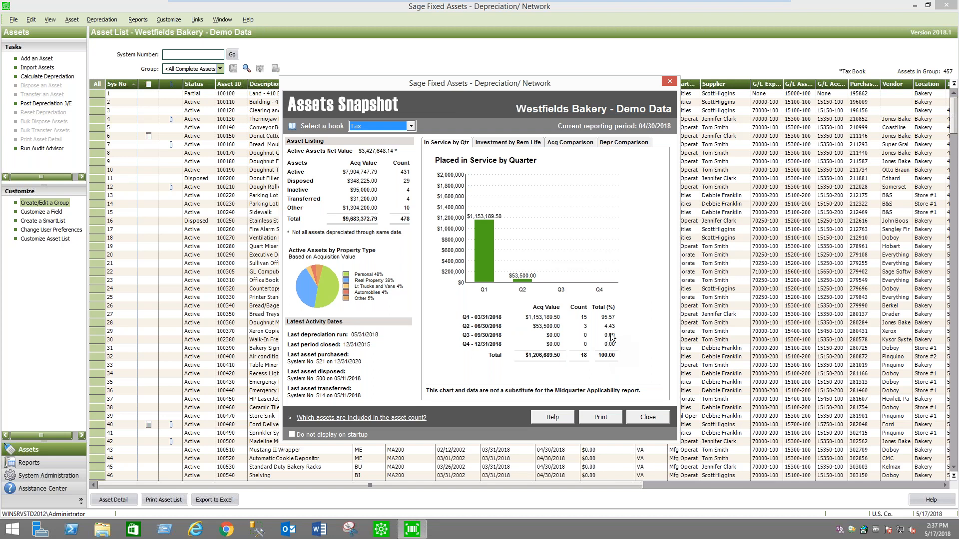
Step: Review the snapshot's remaining-life, acquisition comparison, depreciation comparison and in-service-by-quarter charts, and close the snapshot
left_click(513, 146)
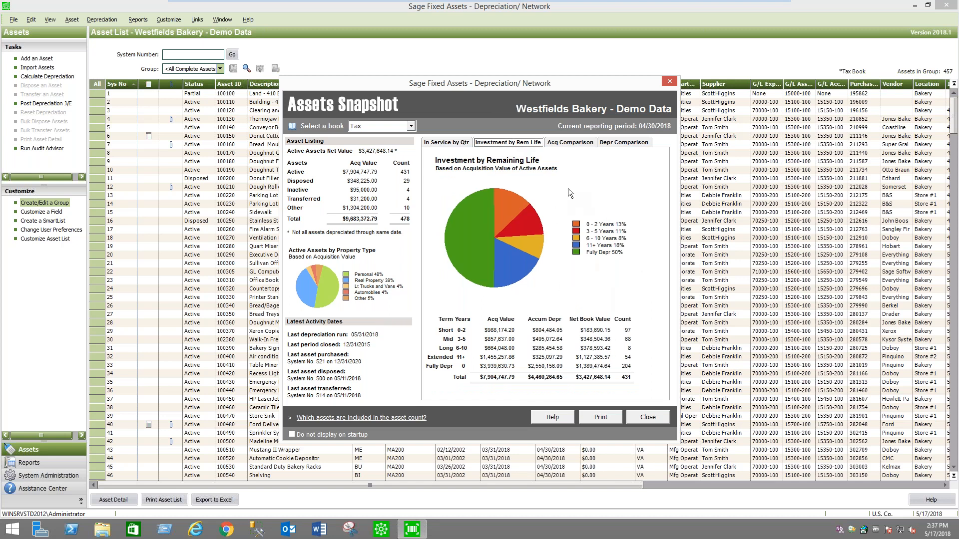
left_click(574, 144)
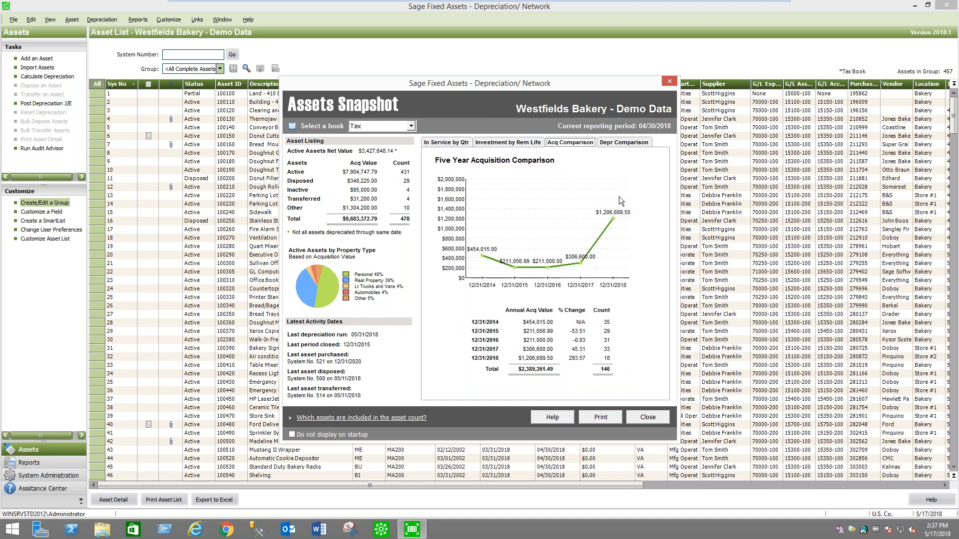
left_click(624, 145)
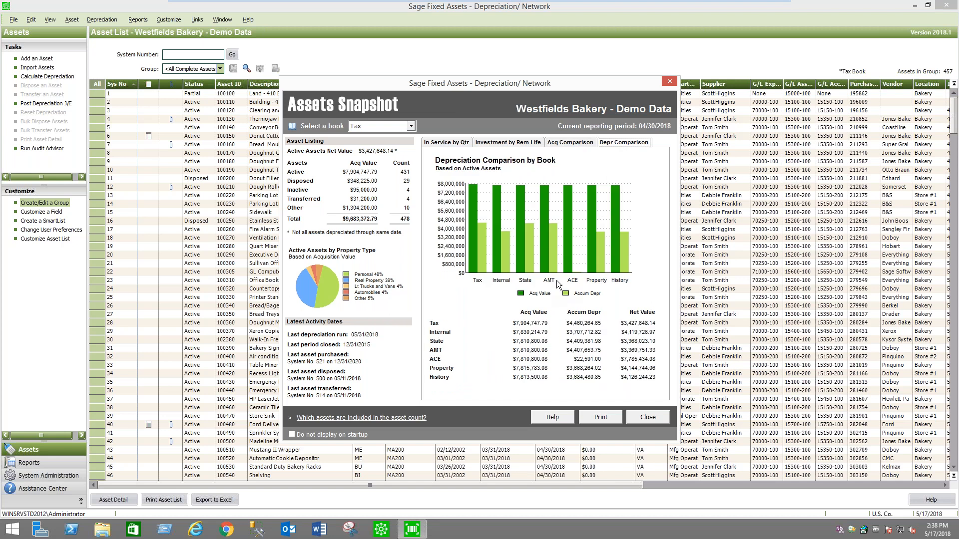
left_click(451, 144)
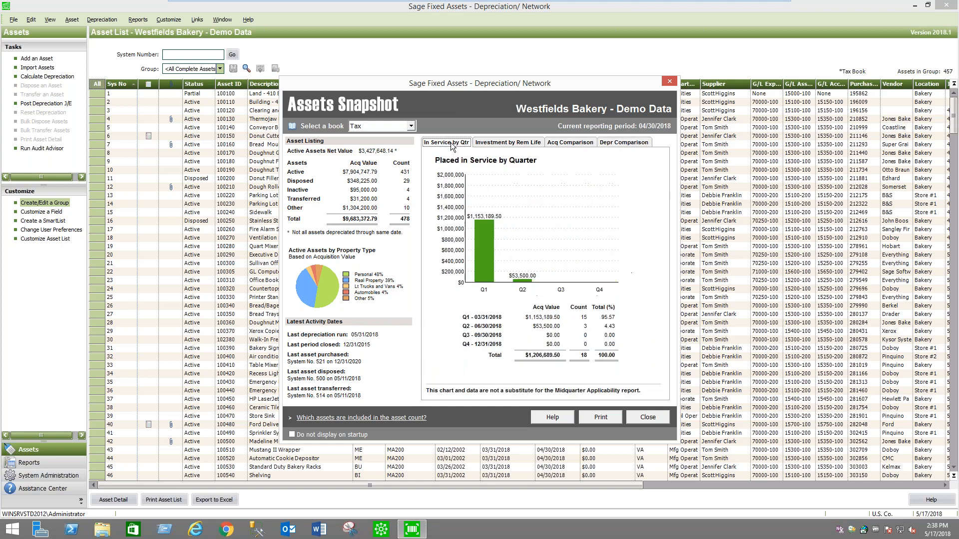
left_click(654, 420)
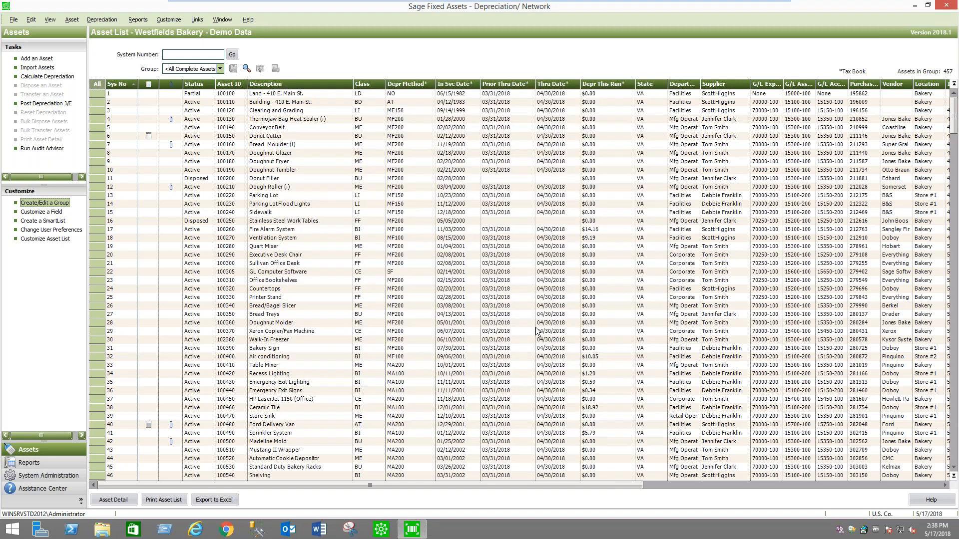
Step: Look over the available reports and the selectable groups for the asset list, keeping the current group
left_click(137, 18)
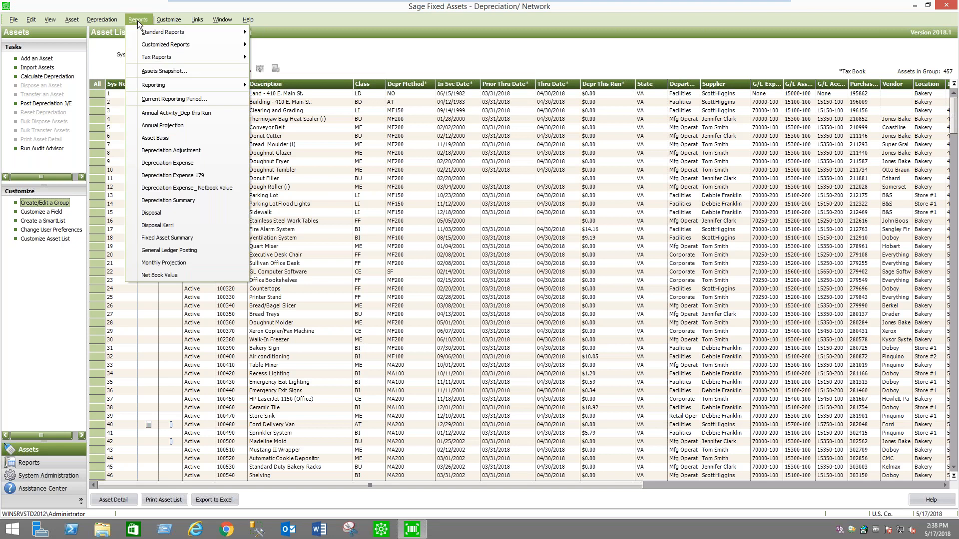
left_click(370, 16)
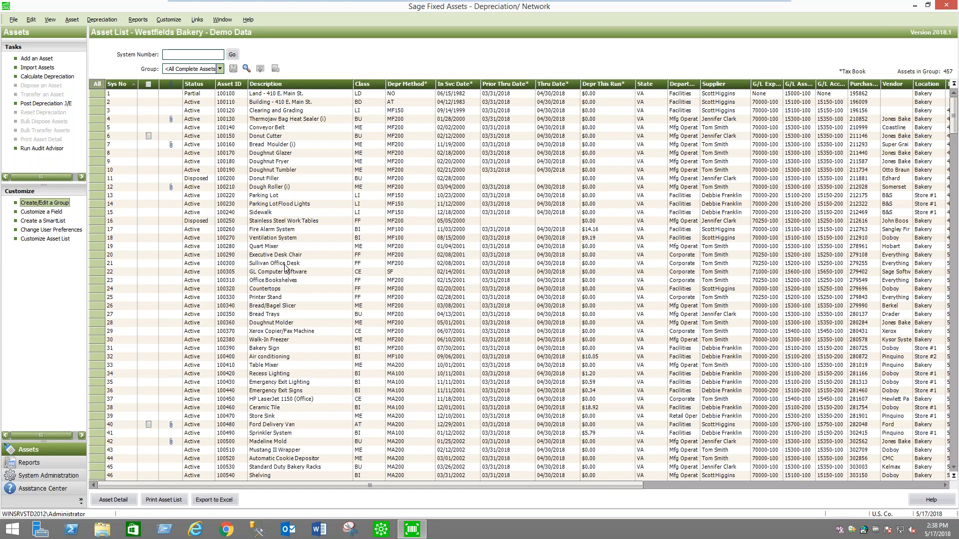
left_click(222, 69)
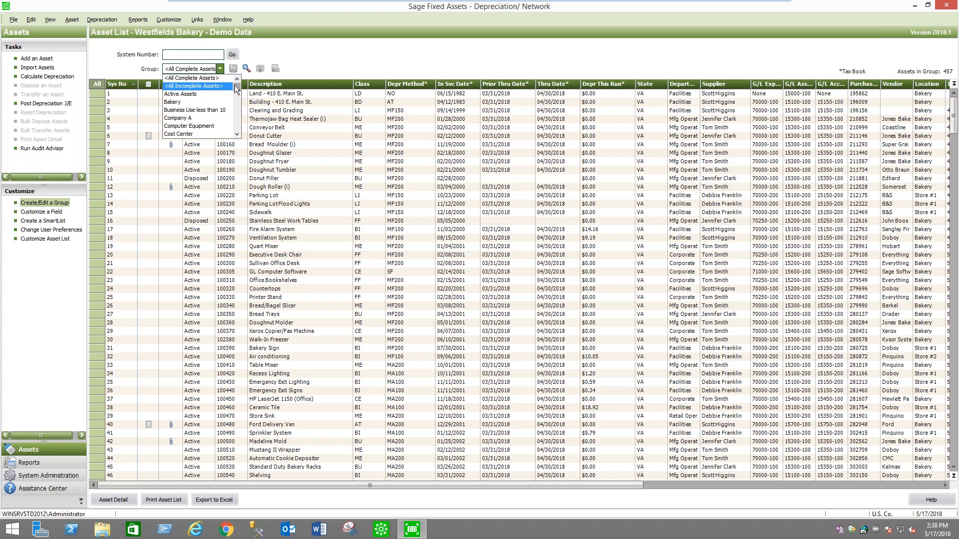
mouse_move(239, 88)
left_mouse_down()
mouse_move(238, 119)
mouse_move(238, 82)
left_mouse_up()
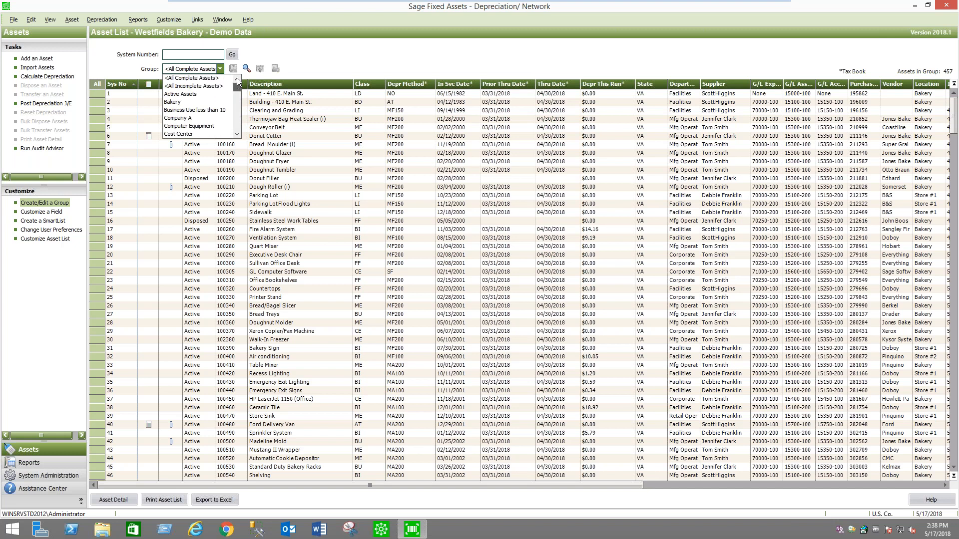
left_click(380, 57)
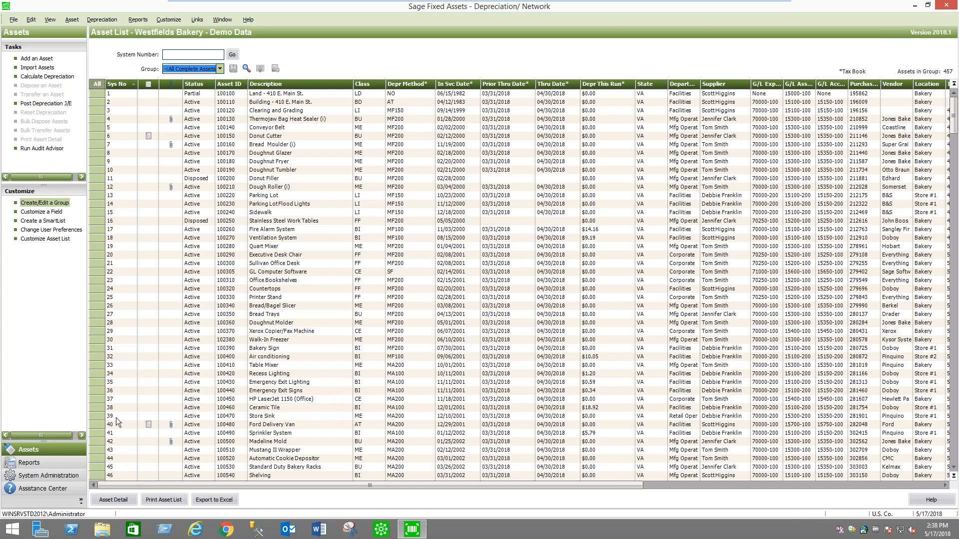
Step: Open the asset detail of the Ford Delivery Van from the asset list
left_click(282, 426)
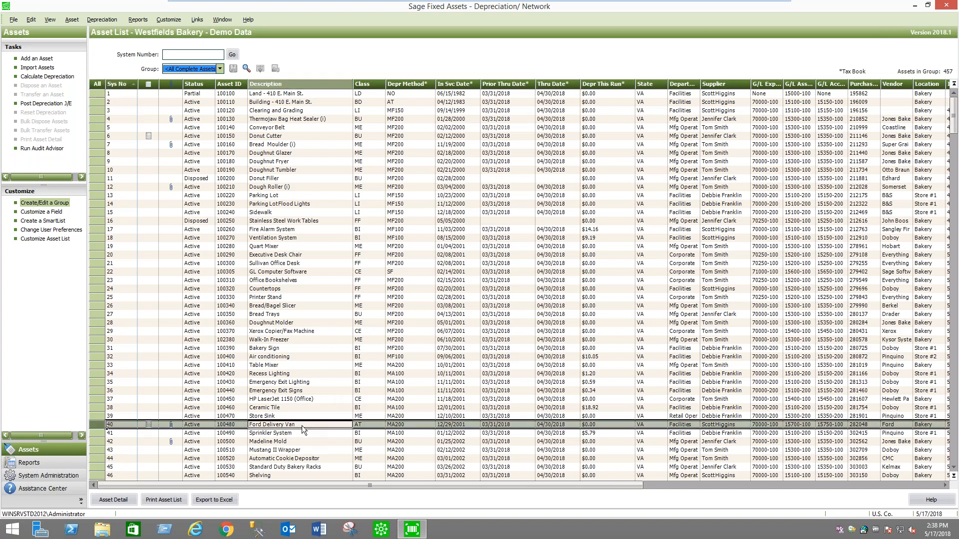
double_click(308, 425)
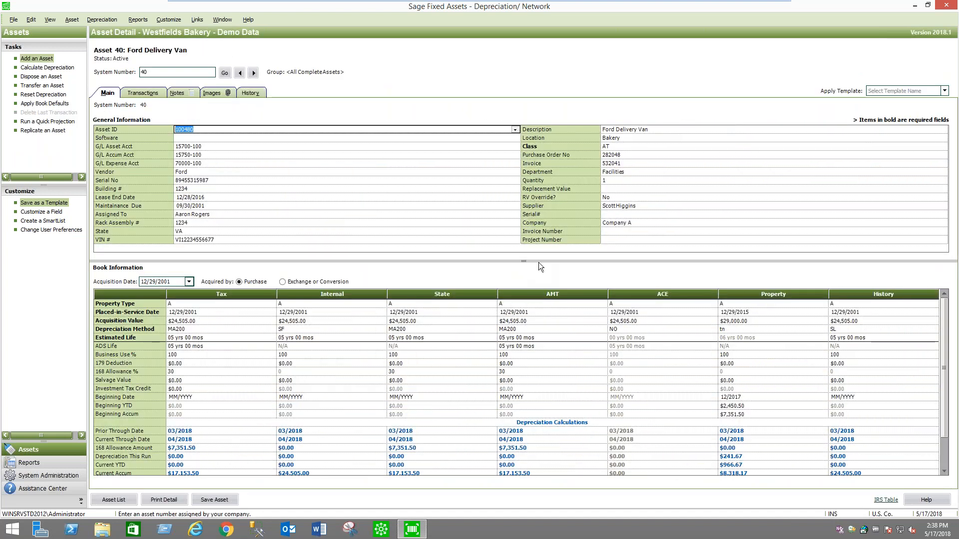
left_click(539, 262)
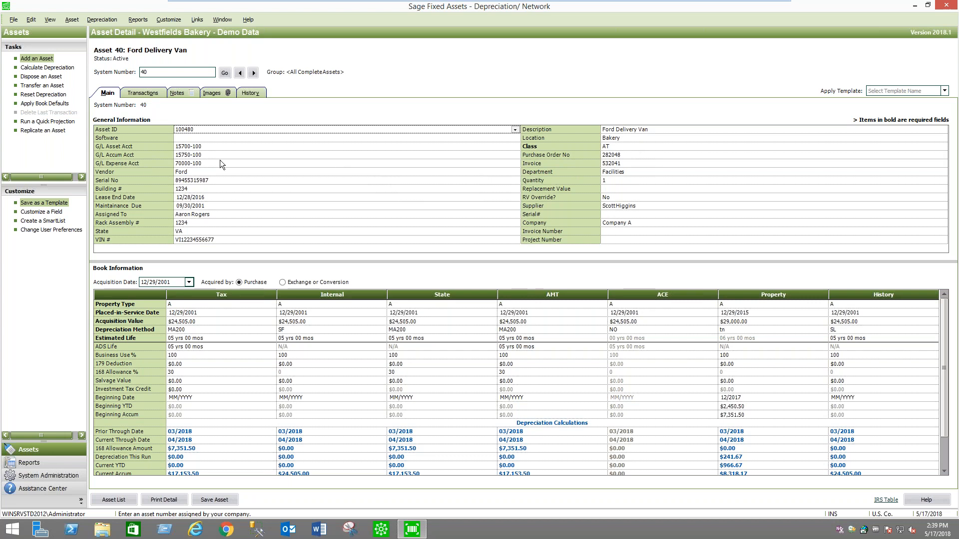
Step: Check the selectable entries for the van's G/L Asset Acct and Company fields without changing them
left_click(211, 148)
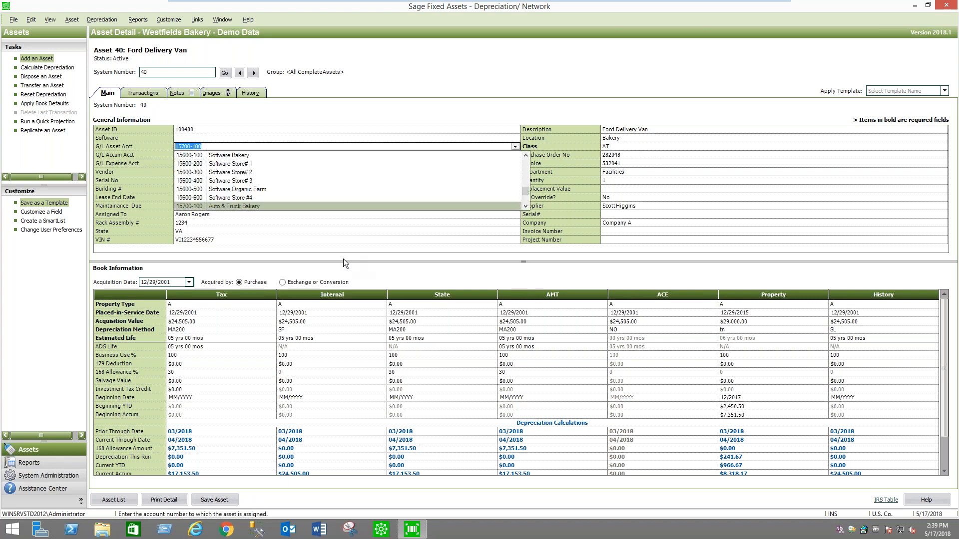
left_click(462, 270)
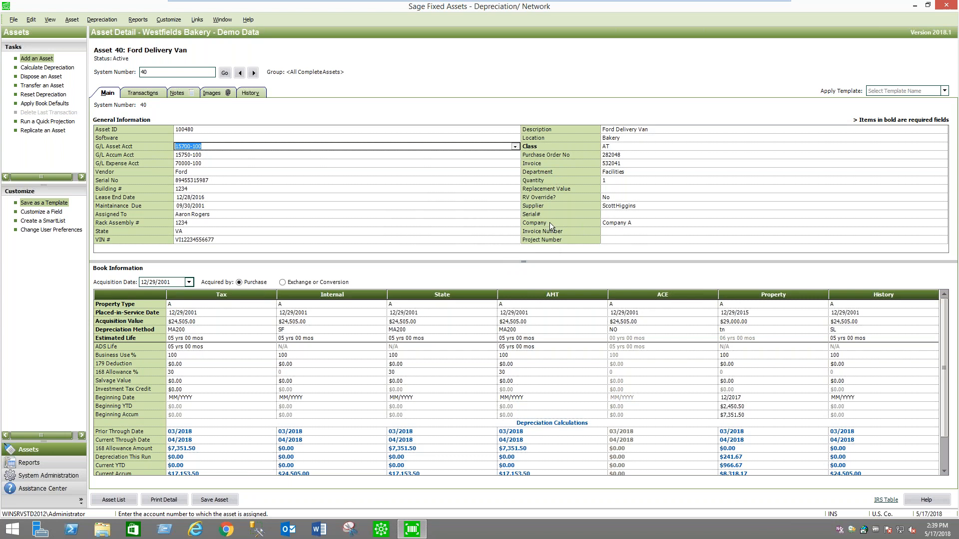
left_click(633, 223)
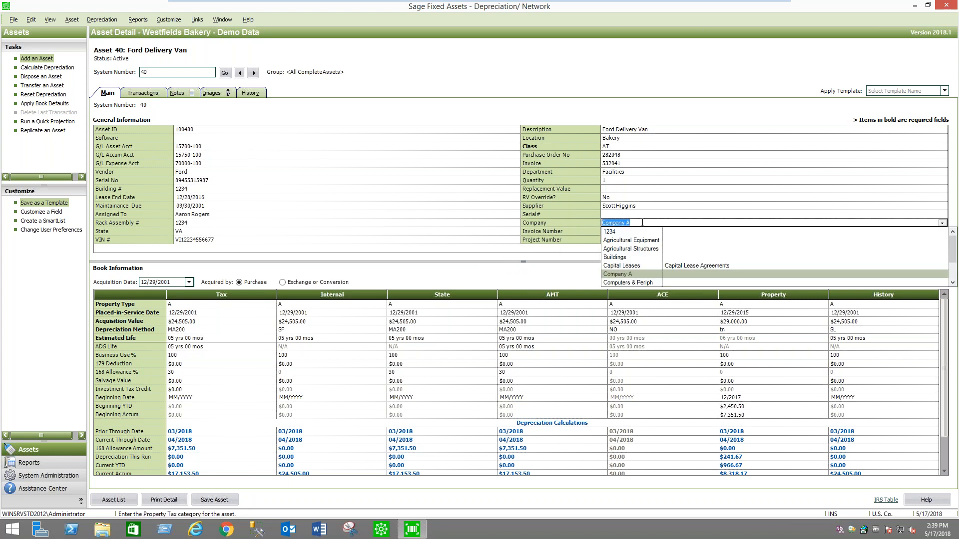
left_click(626, 214)
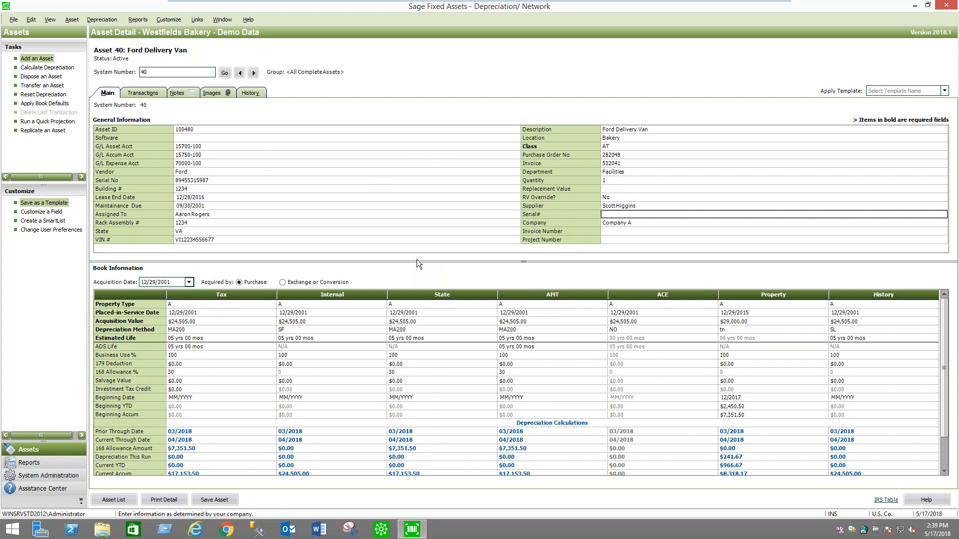
Step: Open the field customization and examine the attributes of Asset ID, Custom Date 1 and Custom Date 2
left_click(41, 212)
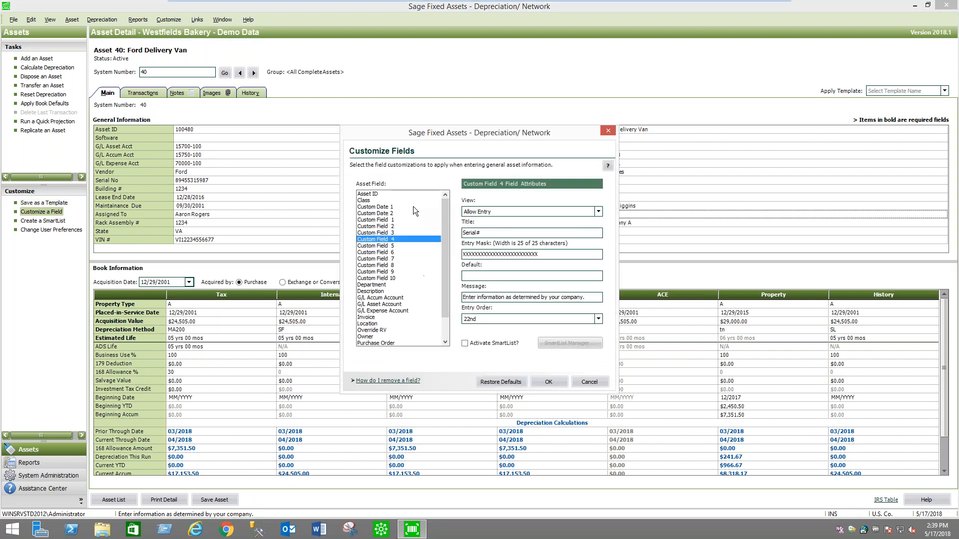
left_click(375, 194)
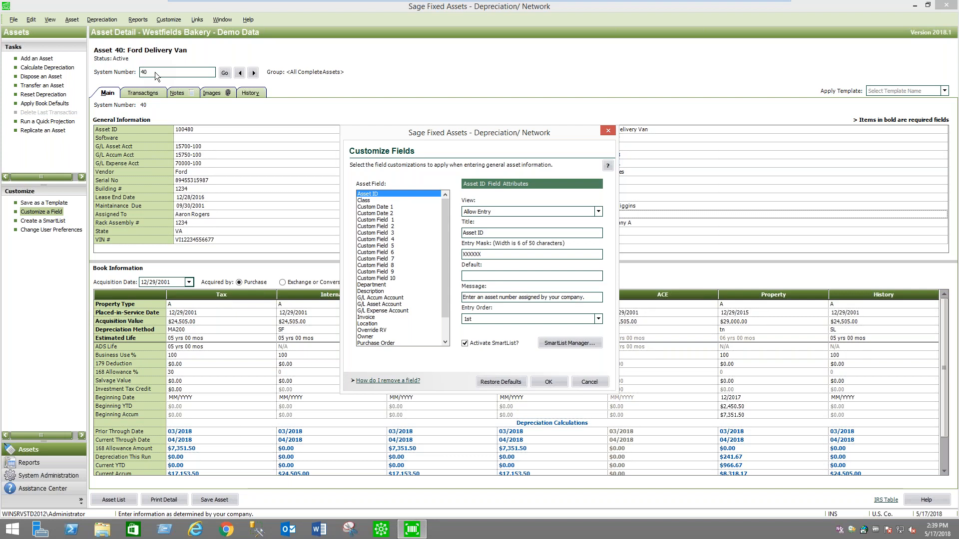
left_click(392, 208)
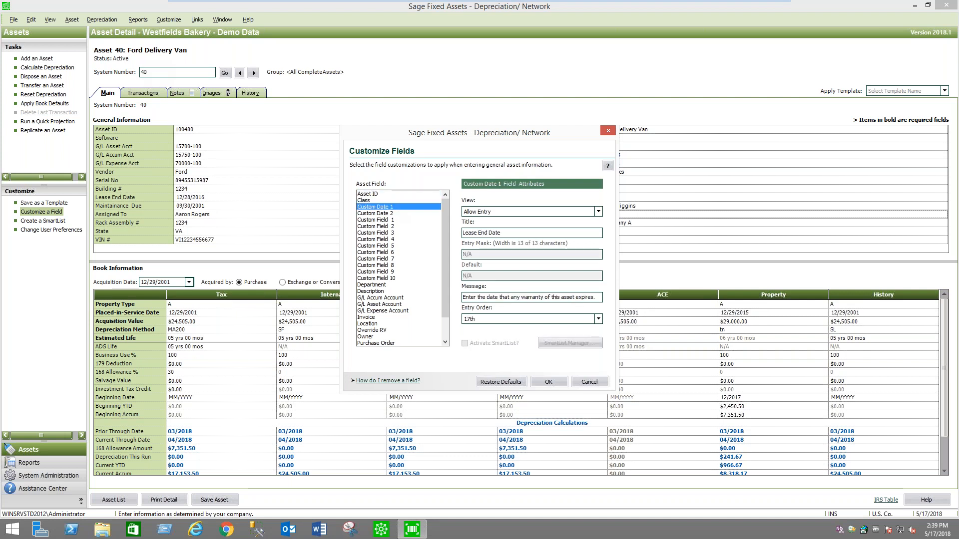
left_click(393, 214)
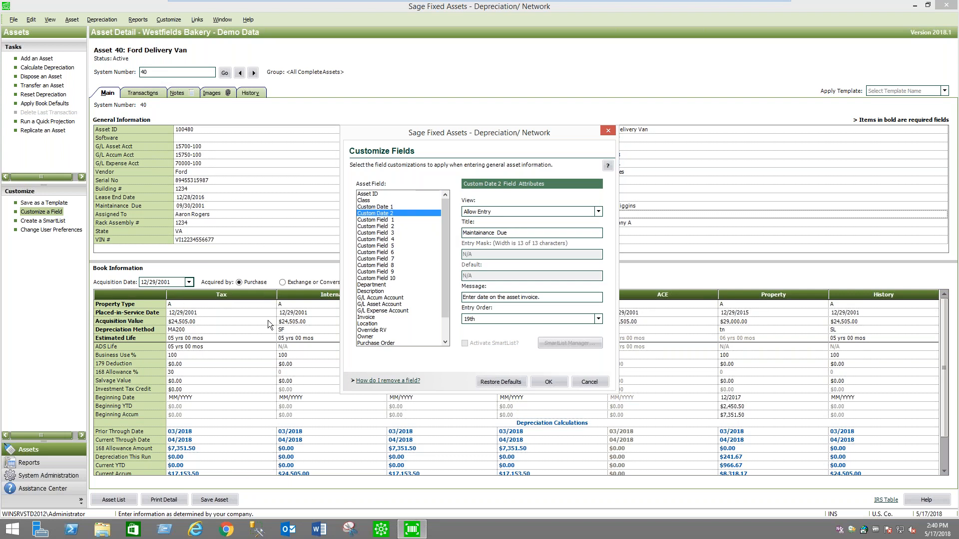
Step: Examine the G/L Asset Account field's SmartList entries and leave the field customization without saving changes
left_click(397, 304)
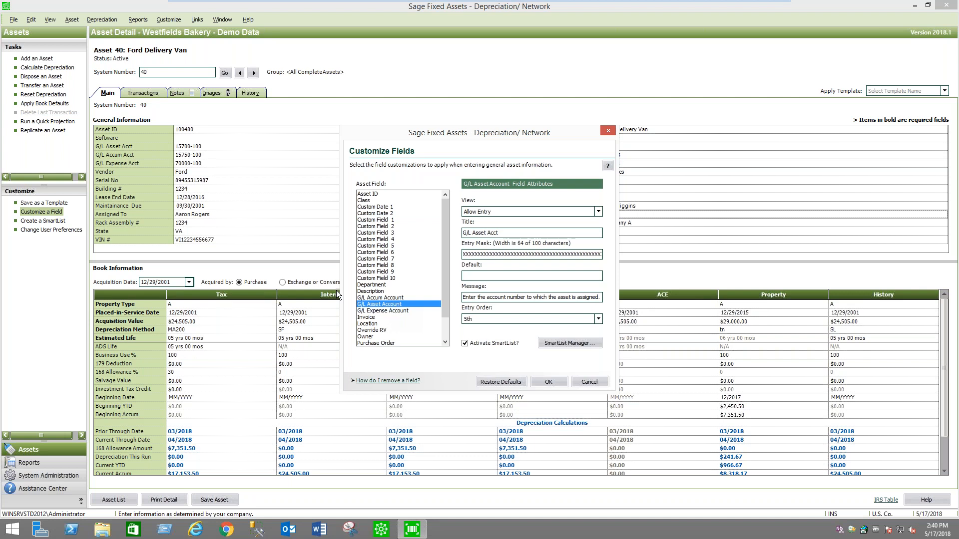
left_click(575, 343)
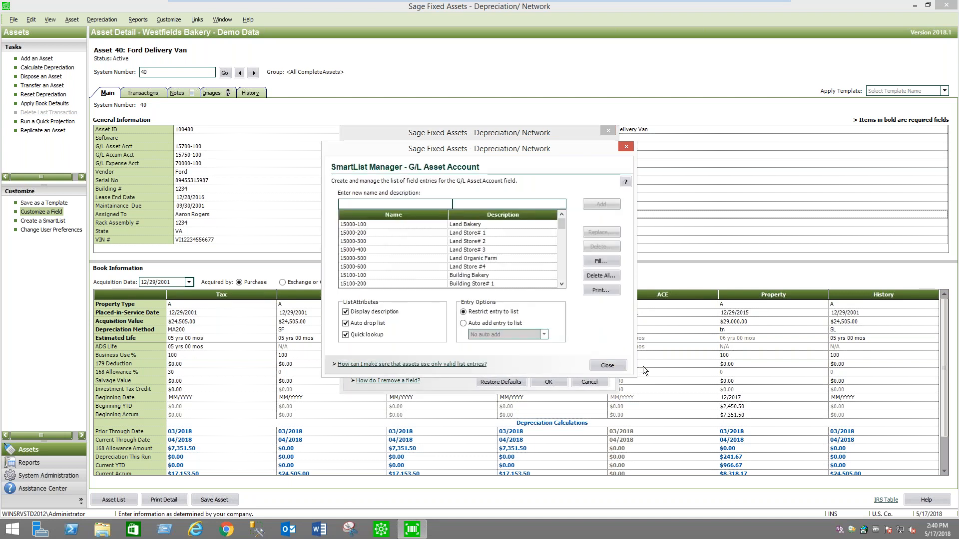
left_click(608, 366)
left_click(603, 381)
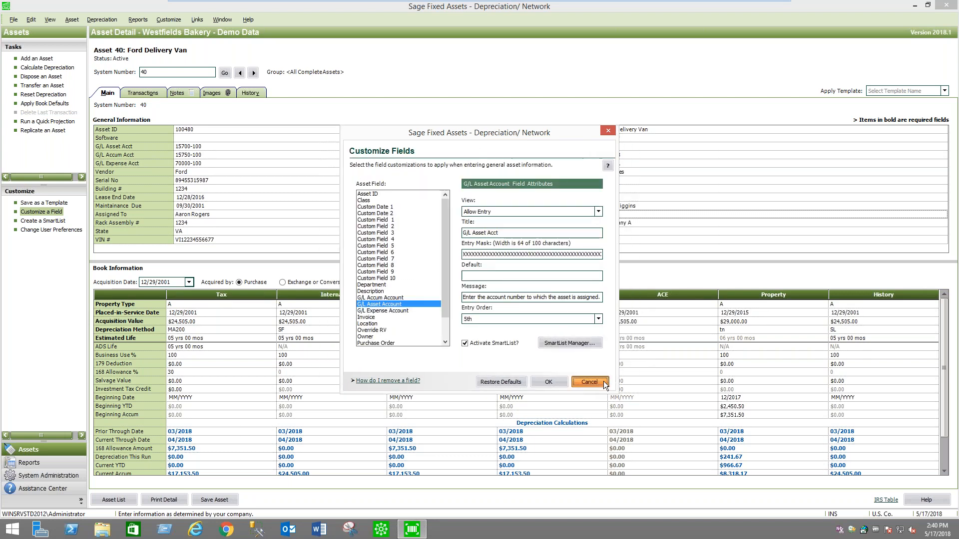
left_click_drag(604, 262, 604, 256)
Step: Read the Ford Delivery Van's maintenance notes, highlighting the first oil change entry
left_click(182, 93)
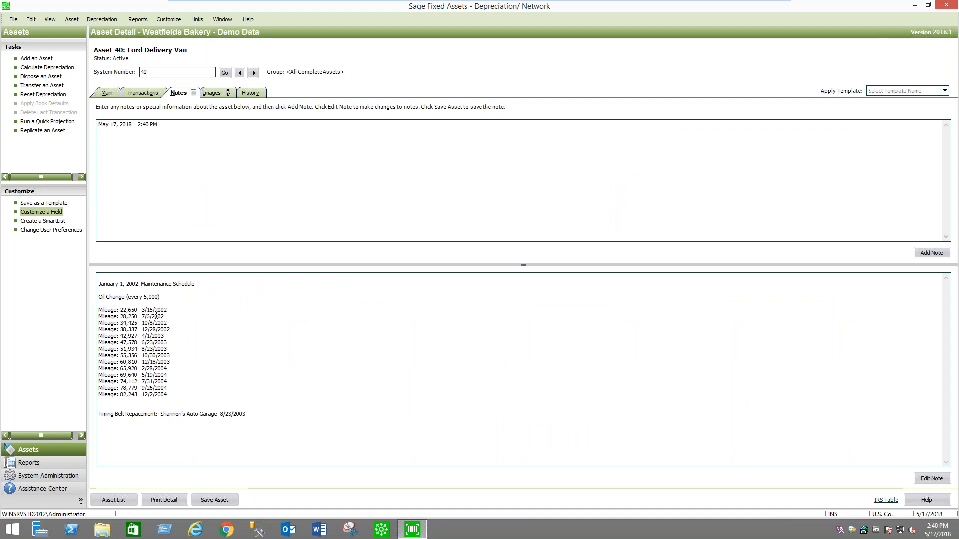
left_click(108, 93)
left_click(179, 94)
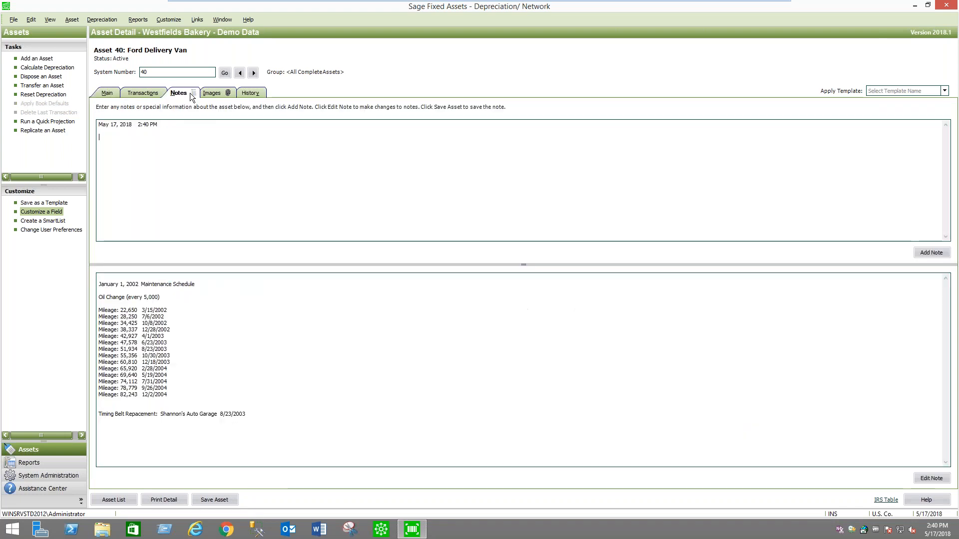
left_click_drag(170, 313, 99, 311)
Step: View the van's linked Delivery Van 1 picture and 100160 - Invoice PDF, and open the Image Manager for linking images
left_click(215, 93)
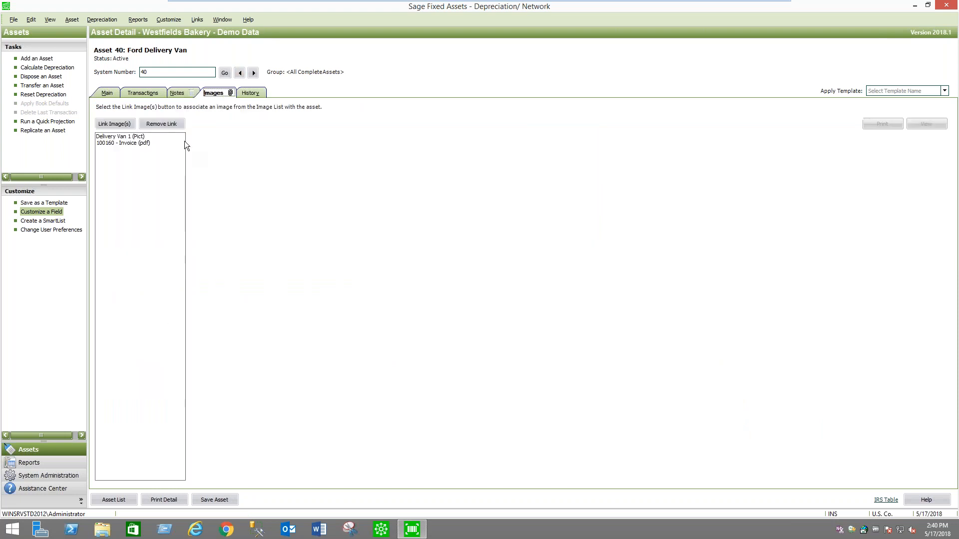
left_click(136, 136)
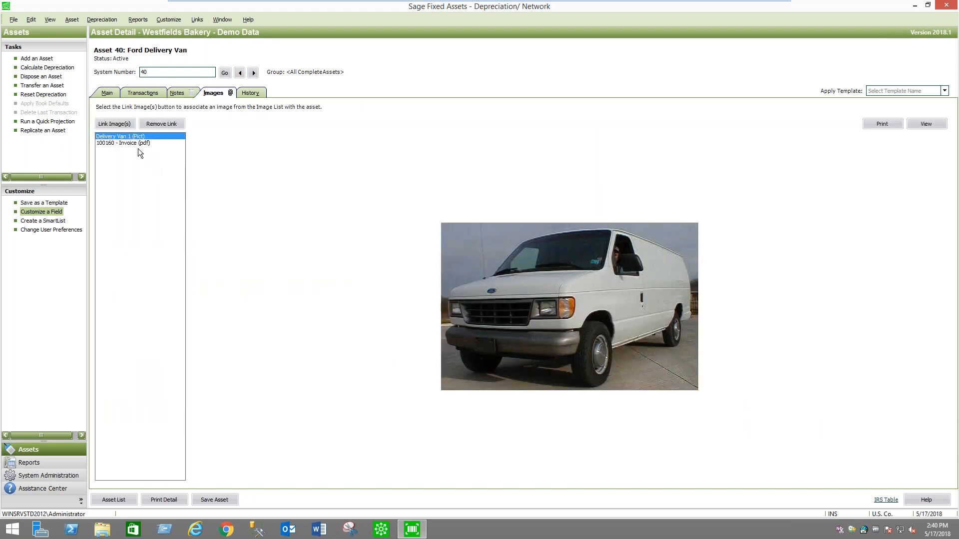
left_click(140, 143)
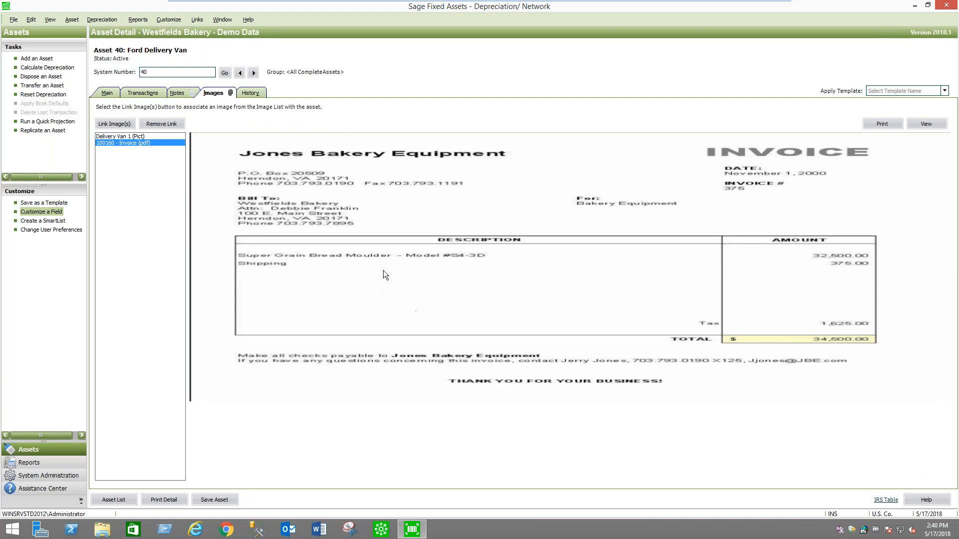
left_click(118, 124)
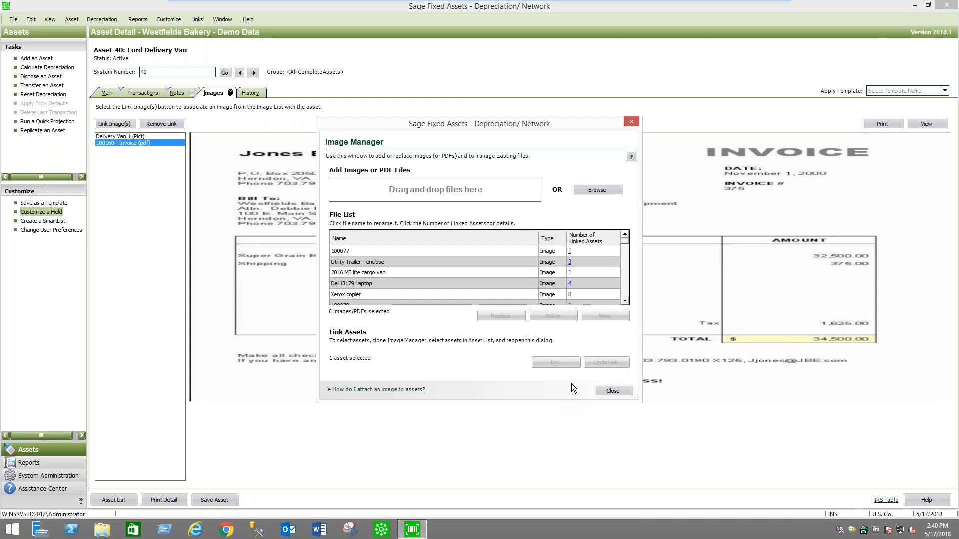
Step: View the Linked Assets Report for the Utility Trailer - enclose image and close the report
left_click(484, 261)
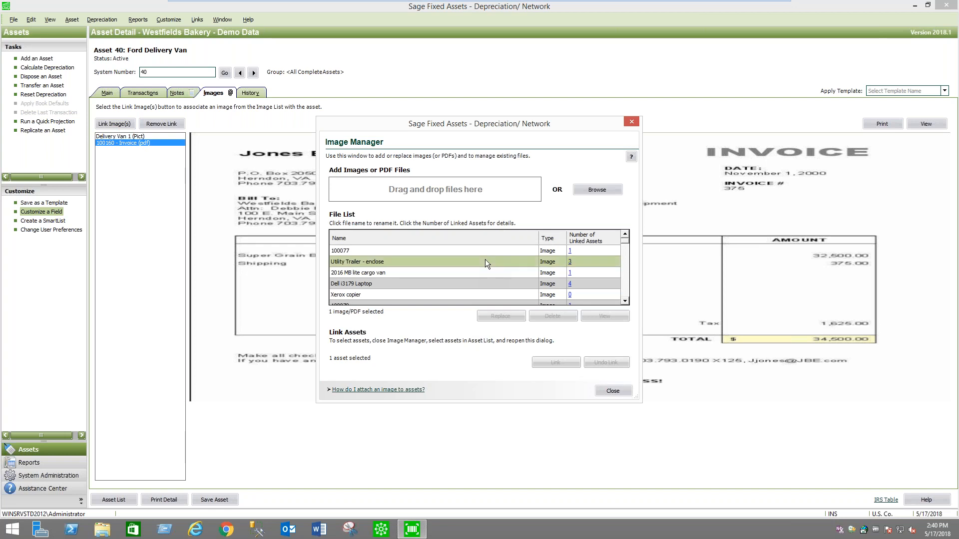
left_click(570, 261)
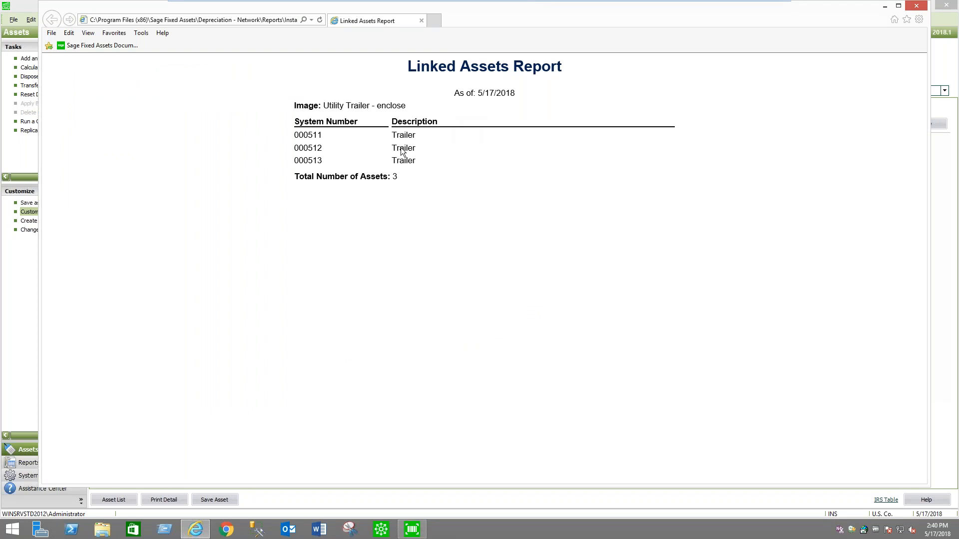
left_click(917, 6)
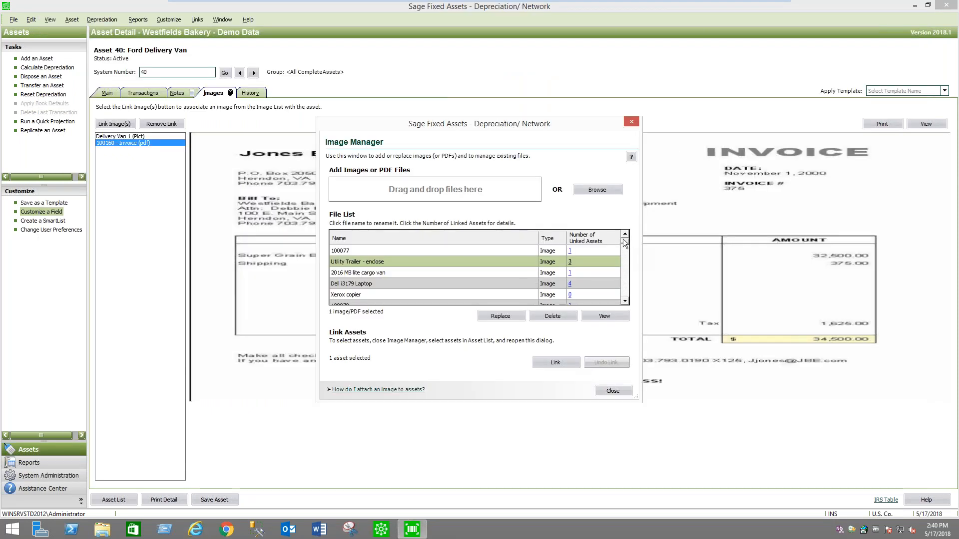
Step: Browse for a new image, examine the supported graphics file types, and cancel without adding a file
left_click(600, 190)
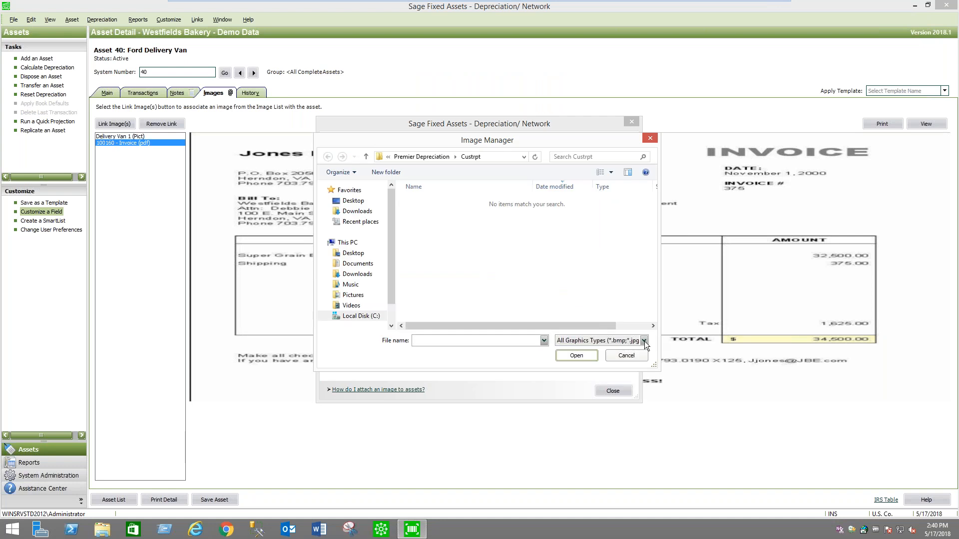
left_click(644, 341)
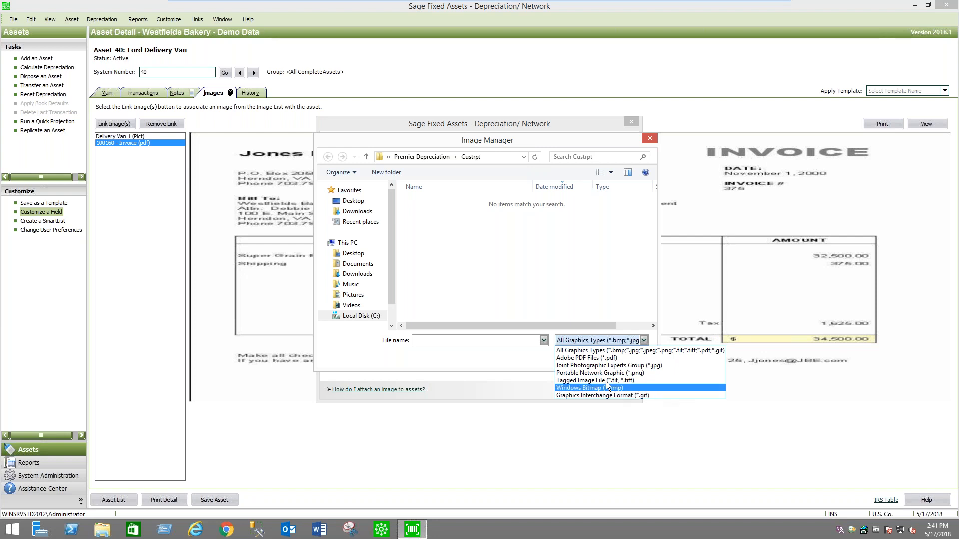
left_click(513, 355)
left_click(616, 356)
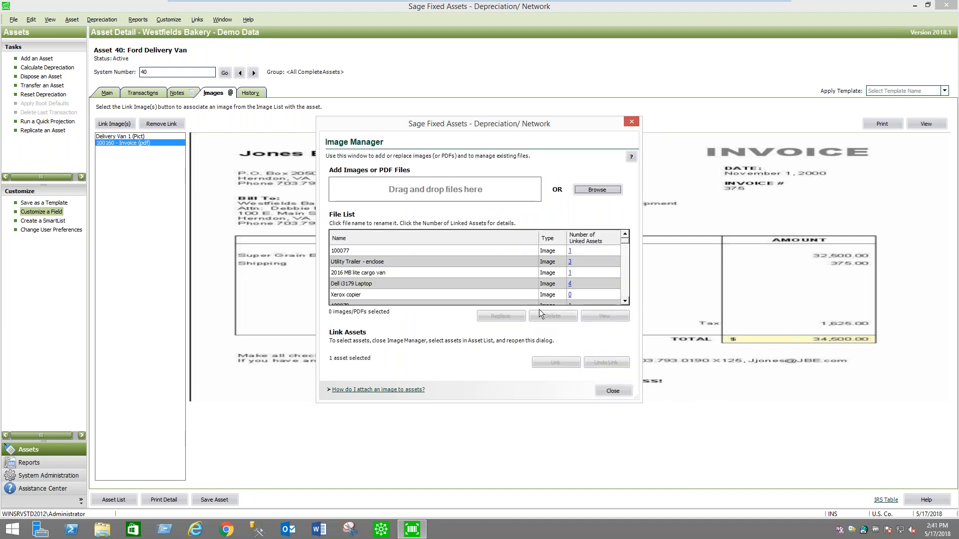
left_click_drag(626, 241, 625, 256)
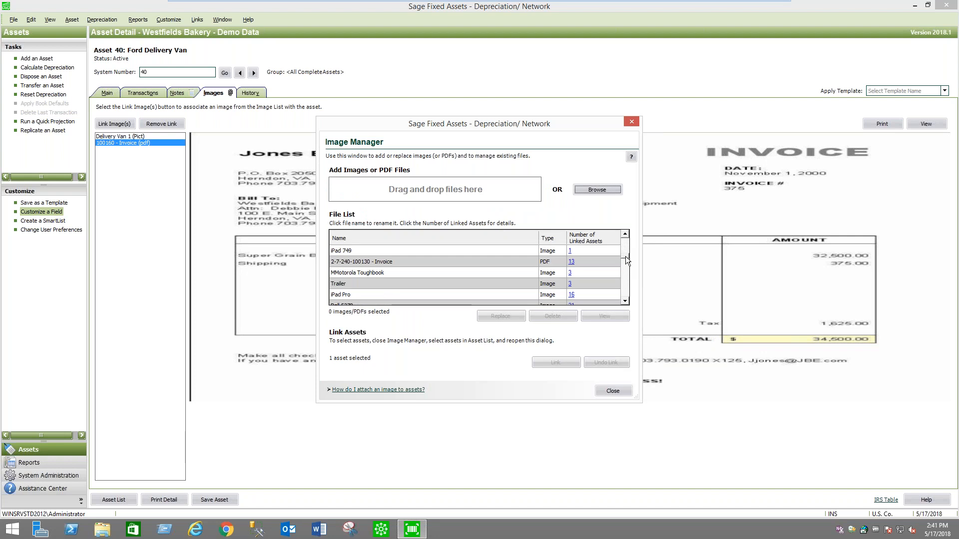
left_click(494, 262)
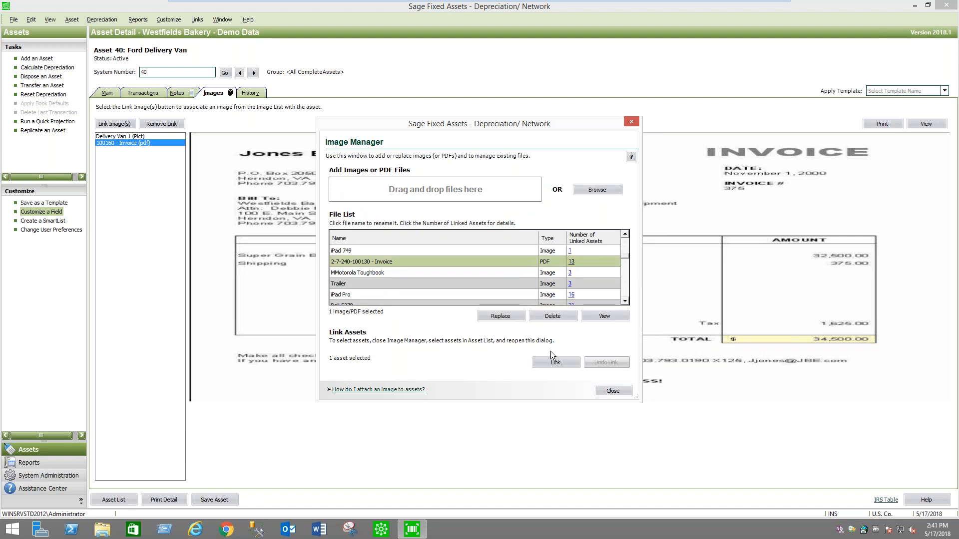
left_click(605, 316)
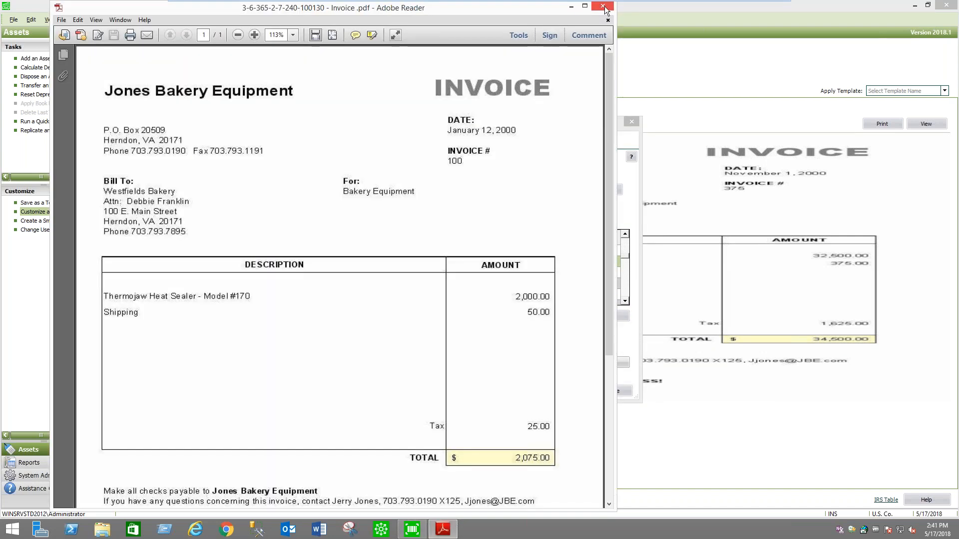
left_click(604, 6)
left_click(612, 390)
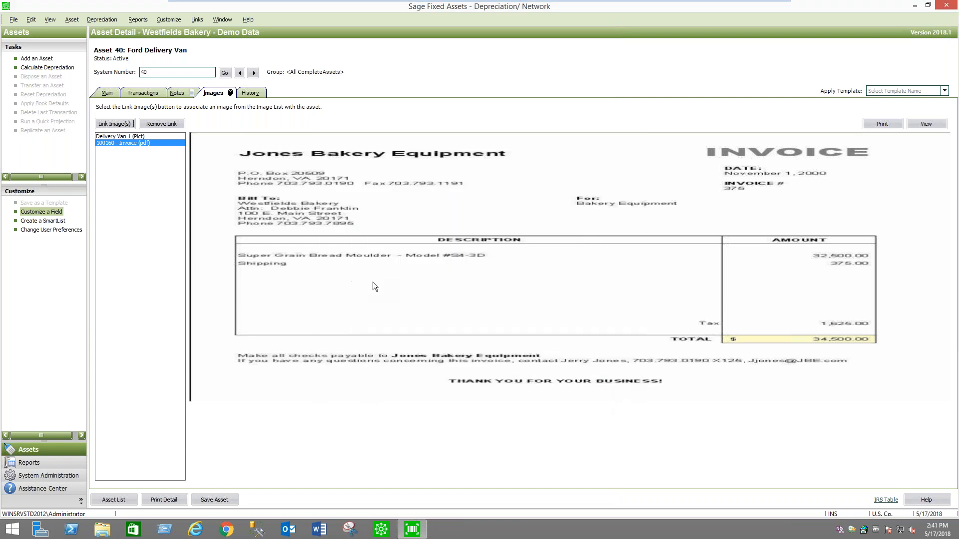
Step: Enlarge the Book Information area of the van's main details and open the company settings to examine the Custom 1 book title
left_click(111, 94)
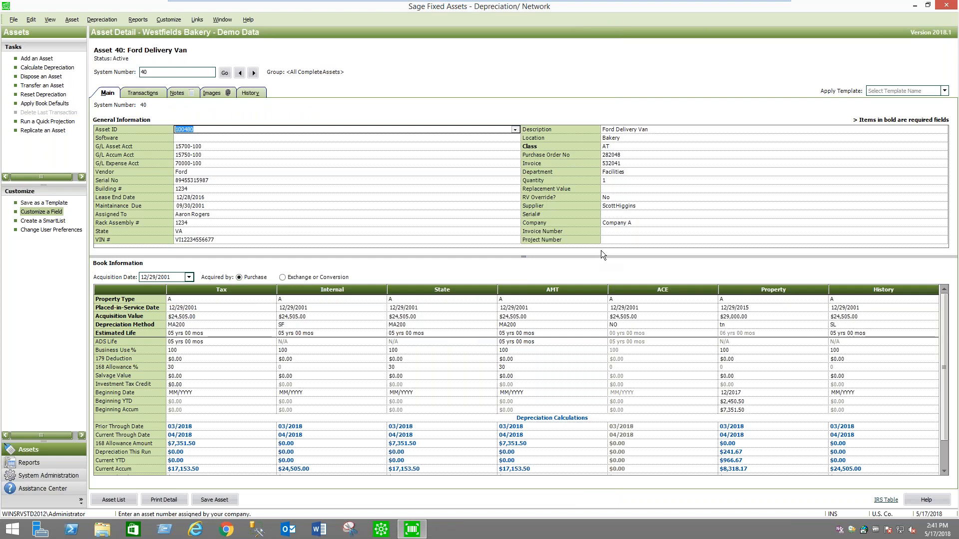
left_click_drag(598, 255, 610, 214)
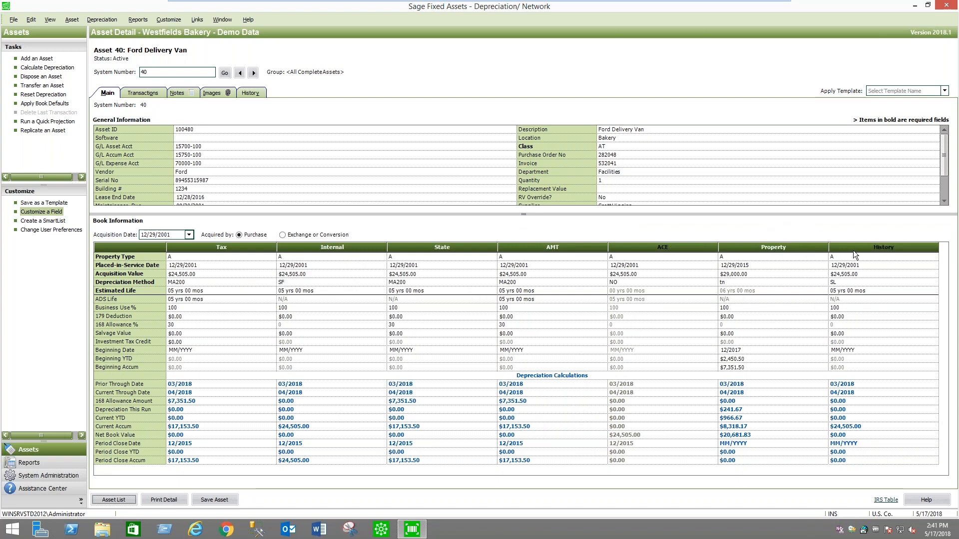
left_click(13, 19)
left_click(36, 60)
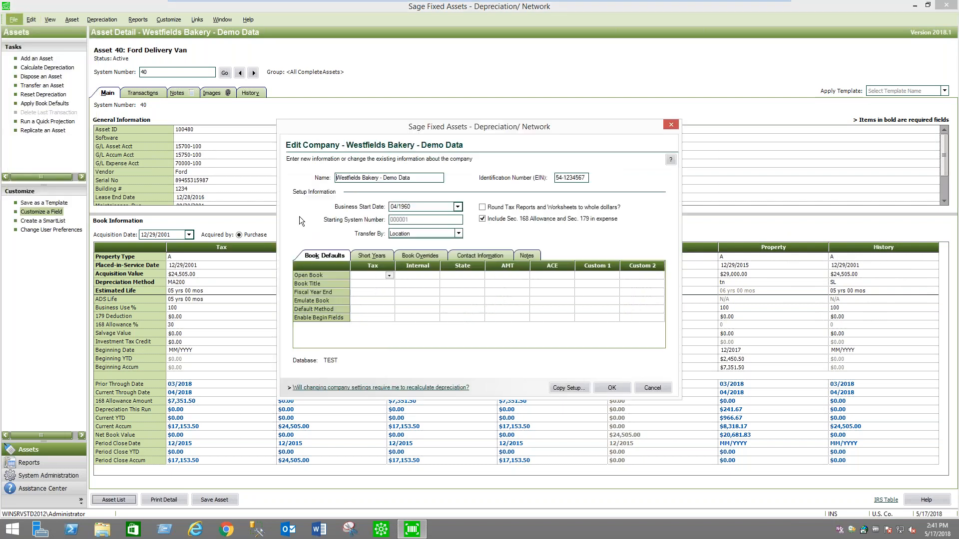
left_click(599, 283)
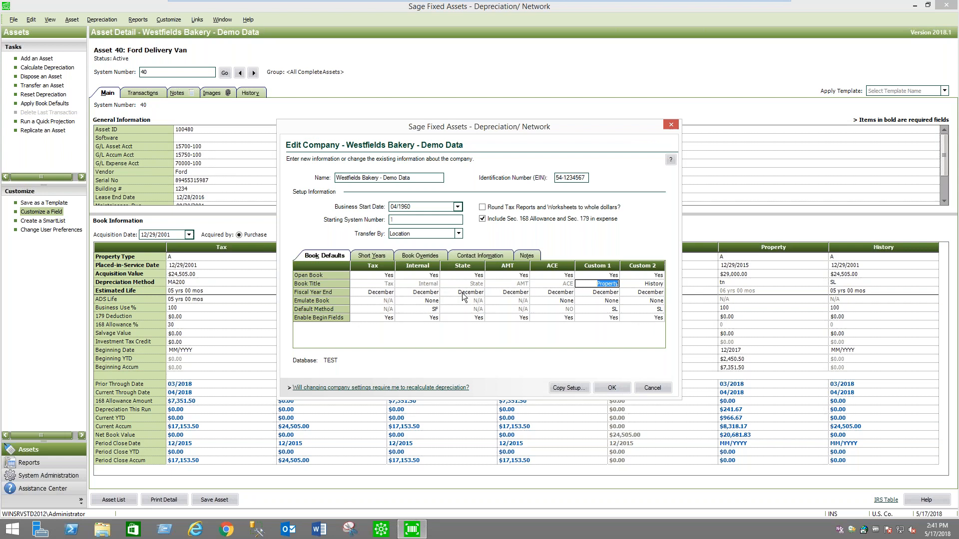
Step: Examine the company's Short Years and Book Overrides, return to Book Defaults, and leave without saving changes
left_click(374, 257)
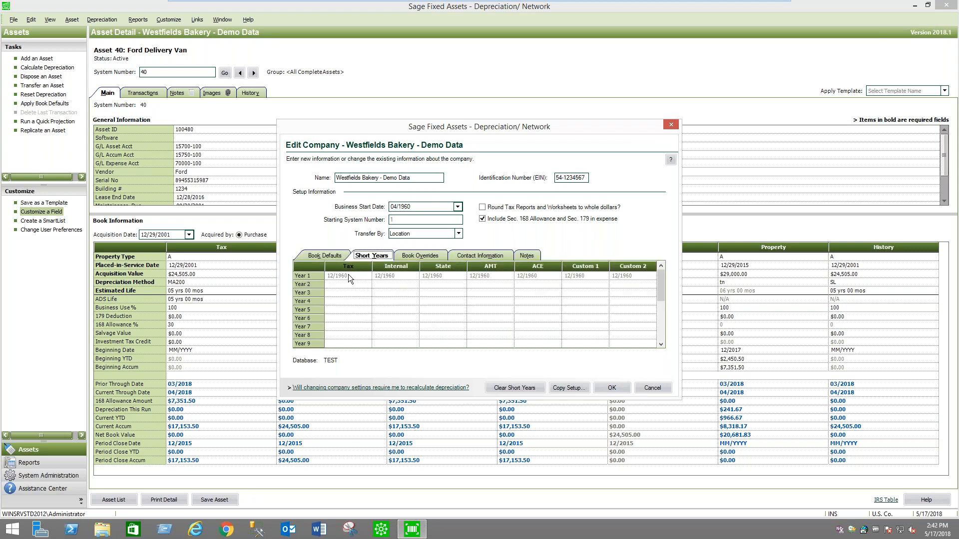
left_click(420, 256)
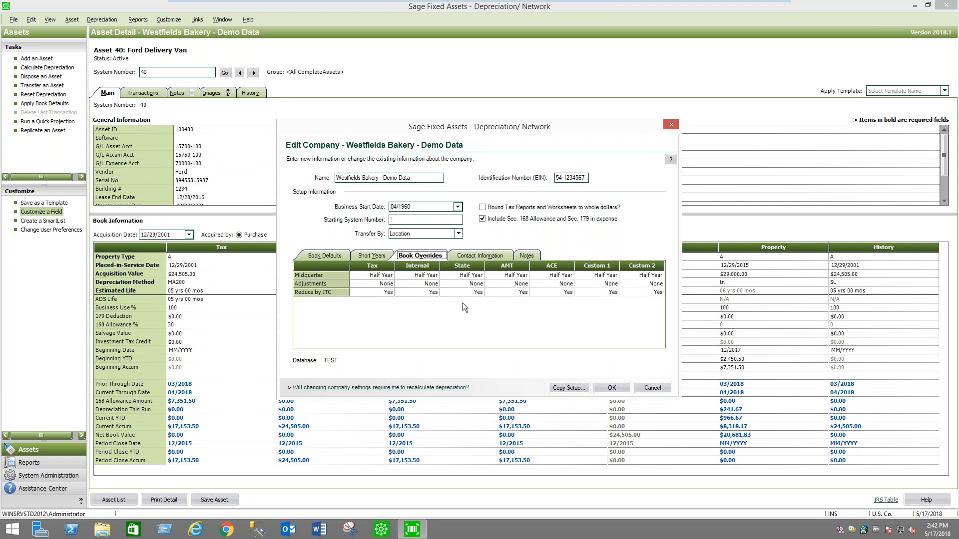
left_click(325, 256)
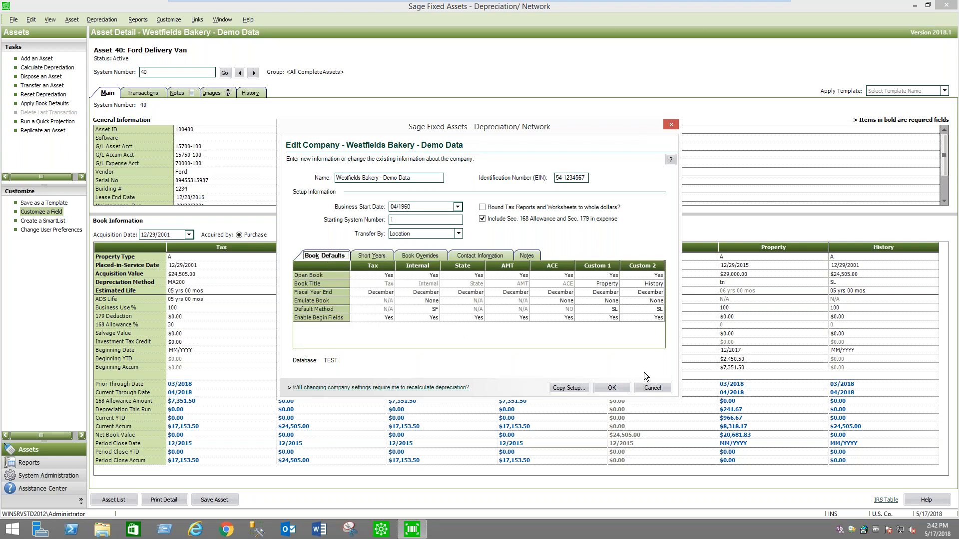
left_click(652, 388)
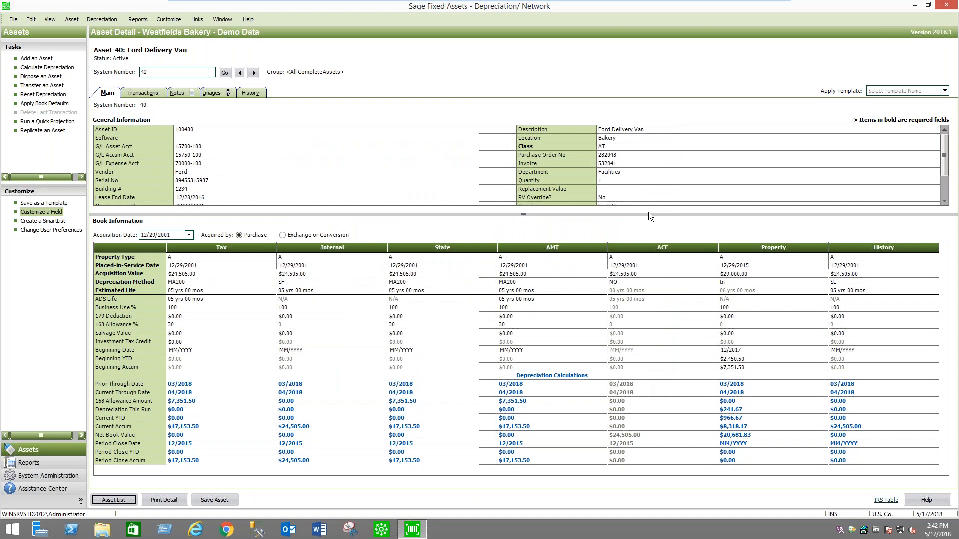
Step: Review the van's Tax book fields from Property Type and Placed-in-Service Date down through Depreciation Method, Estimated Life, ADS Life and Business Use %
left_click_drag(649, 214, 595, 217)
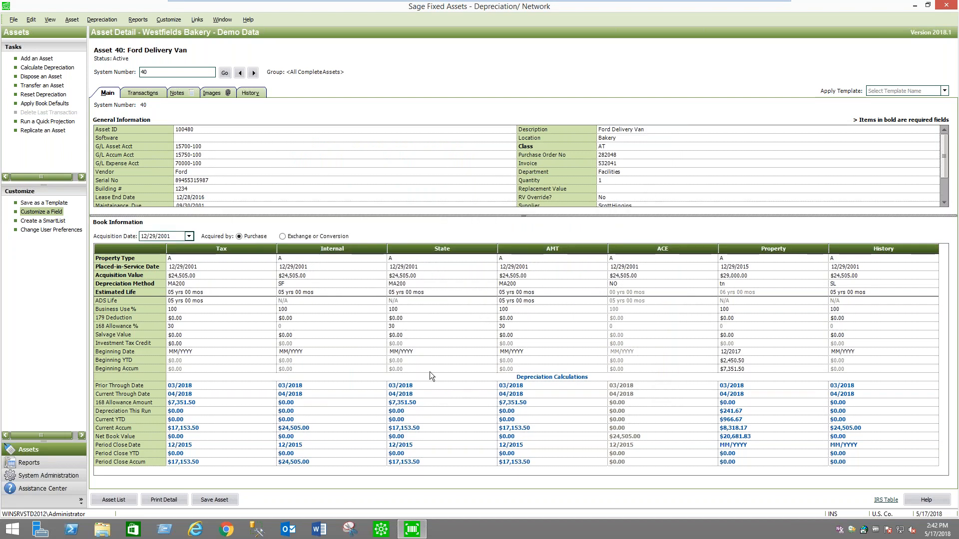
left_click(259, 258)
left_click(270, 258)
left_click(237, 269)
left_click(208, 275)
left_click(219, 283)
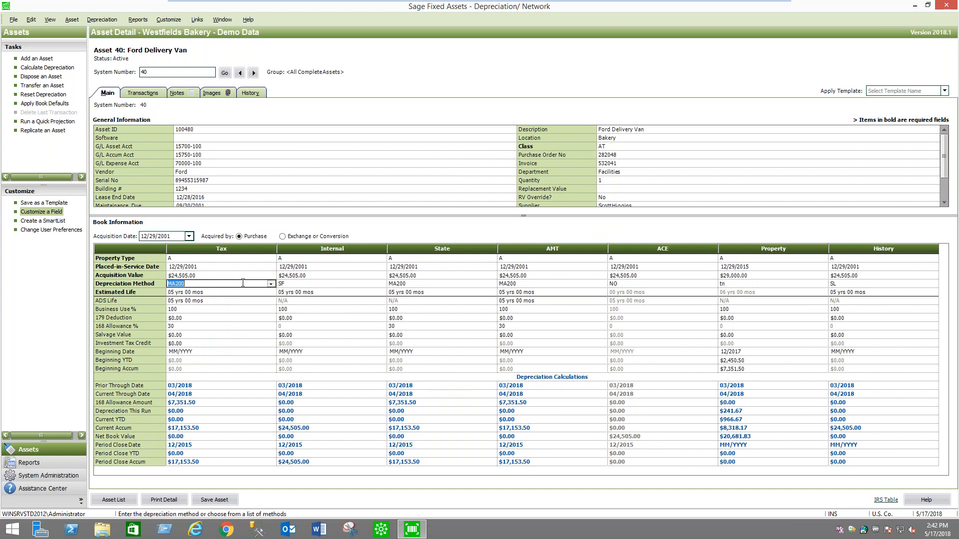
left_click(214, 291)
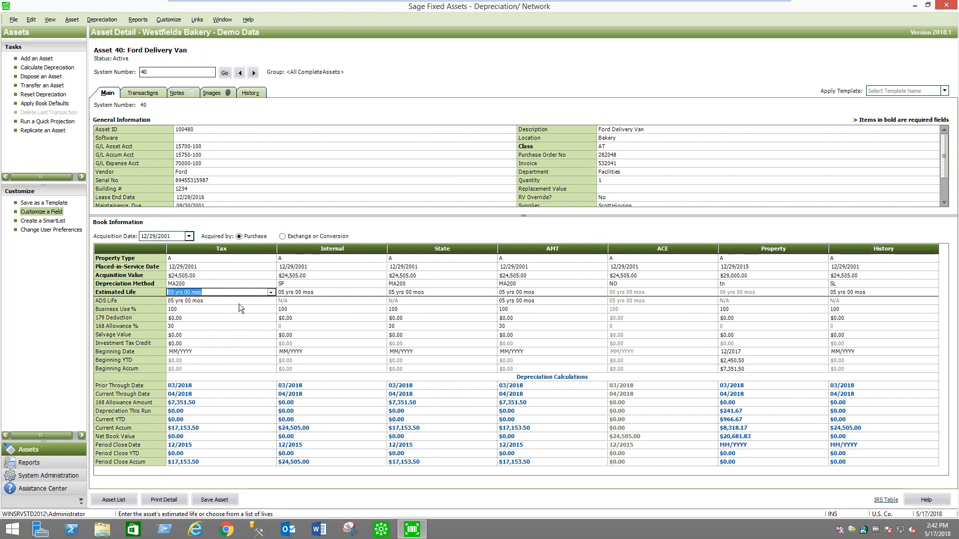
left_click(210, 301)
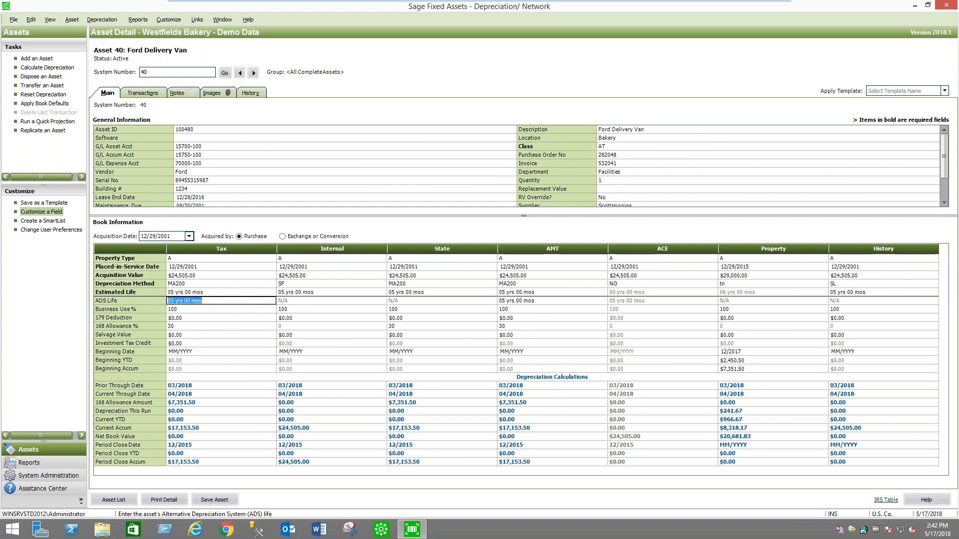
left_click(185, 309)
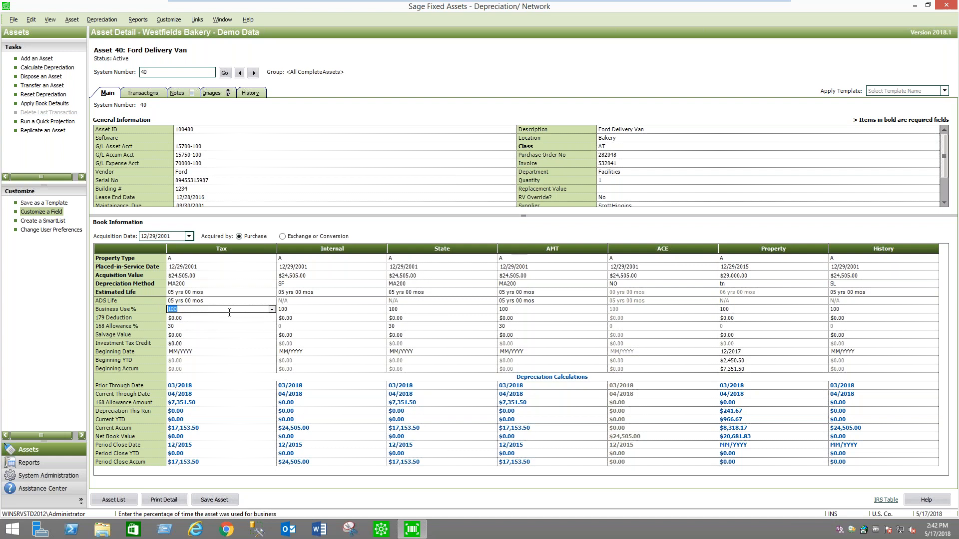
Step: Open the §179/Bonus Details for the van's Tax book, examine them, and cancel without changes
left_click(200, 318)
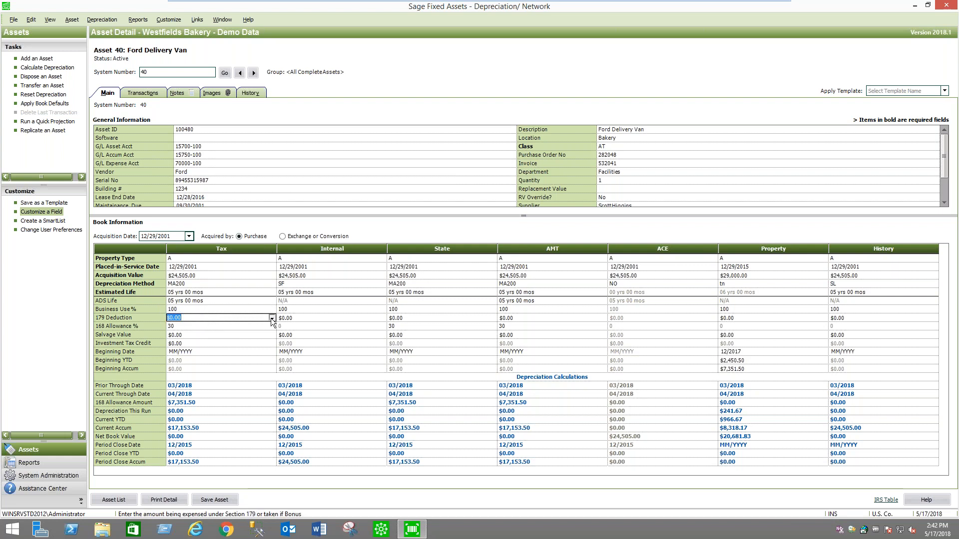
left_click(272, 318)
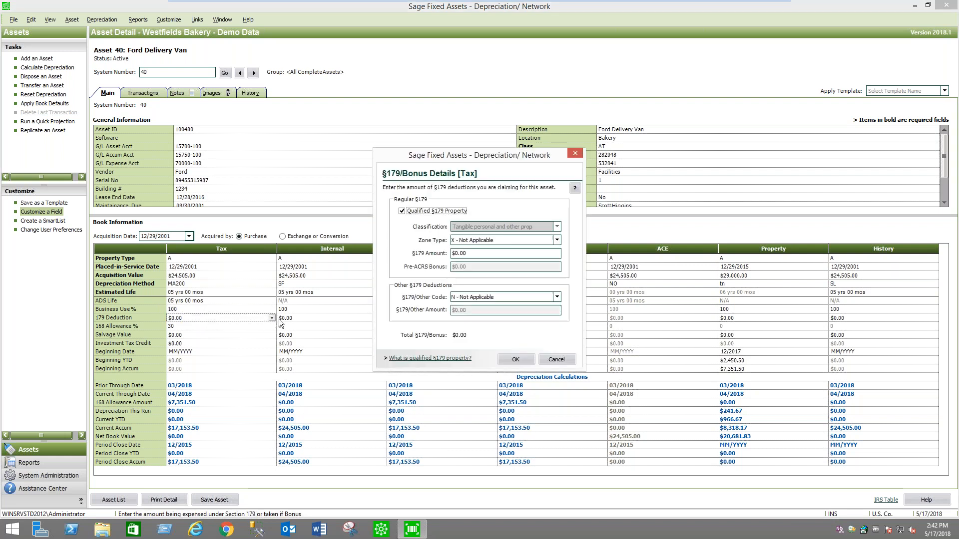
left_click(555, 360)
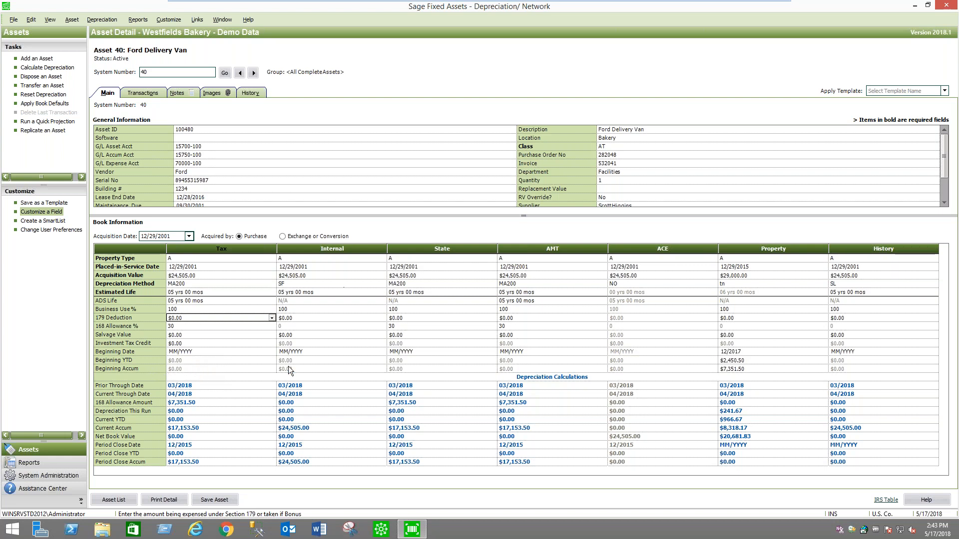
Step: Enlarge the General Information area and open the detailed What's New help topic for release 2018.1
left_click_drag(534, 216, 534, 231)
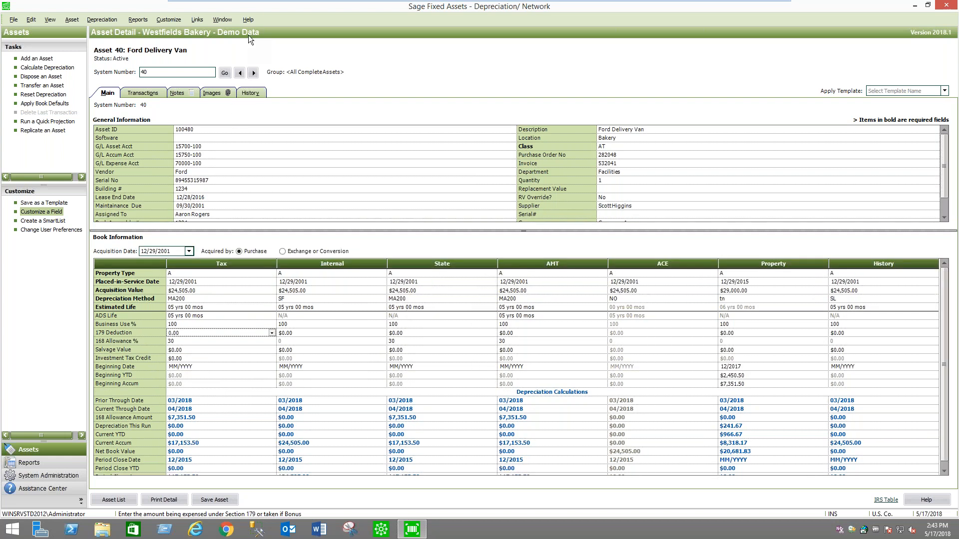
left_click(248, 19)
left_click(278, 44)
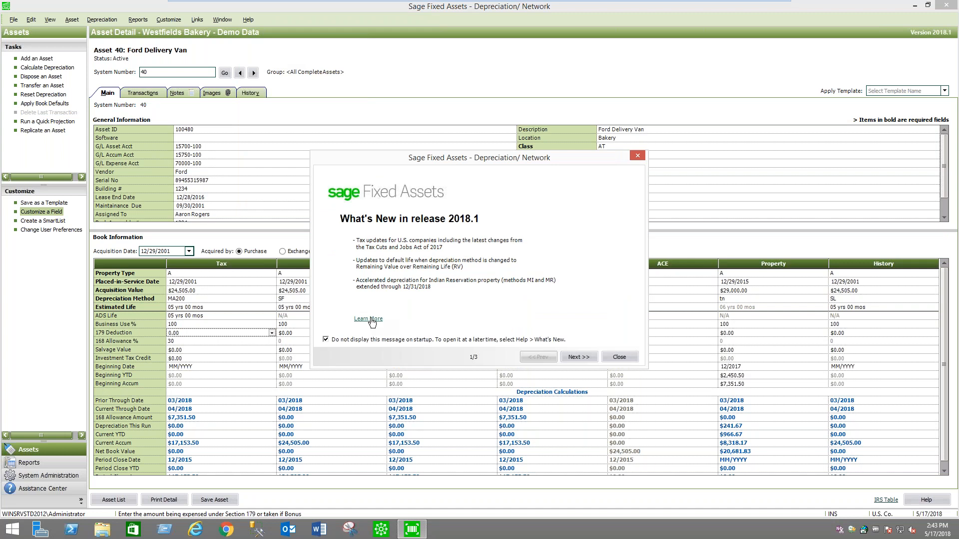
left_click(369, 319)
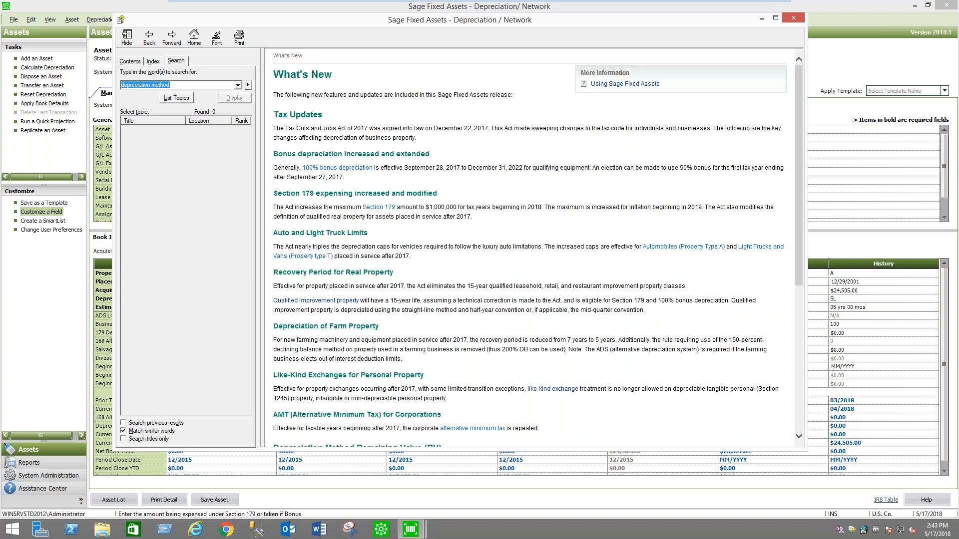
Step: Read the 100% bonus depreciation topic, highlighting the old and new law passages and checking the percentage table, and return to What's New
left_click(354, 169)
scroll(712, 279, "down", 2)
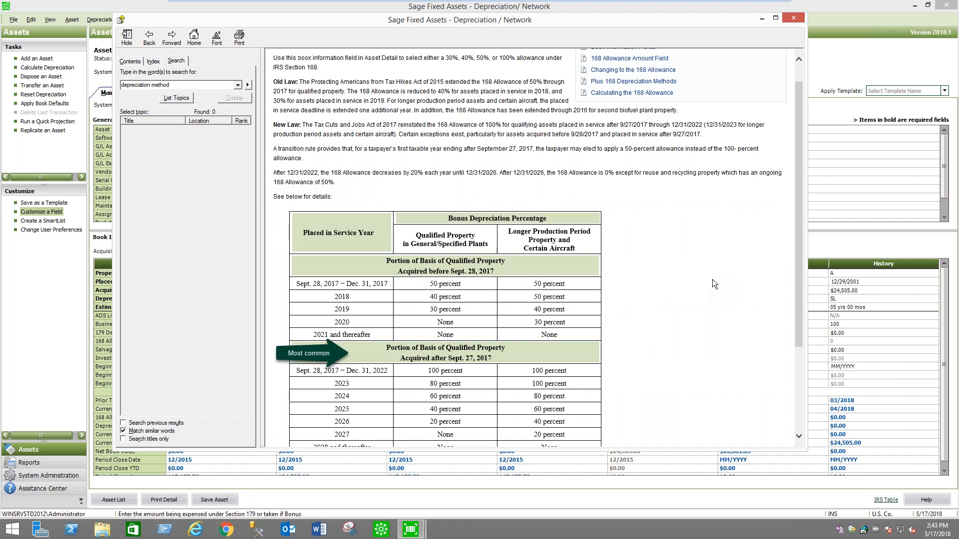
scroll(713, 279, "up", 2)
left_click_drag(273, 106, 389, 137)
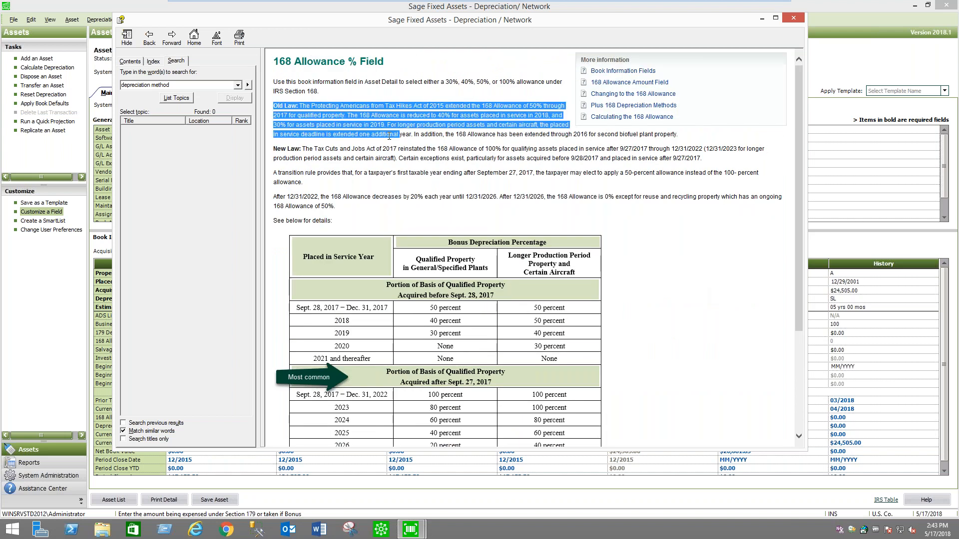
left_click_drag(273, 149, 322, 163)
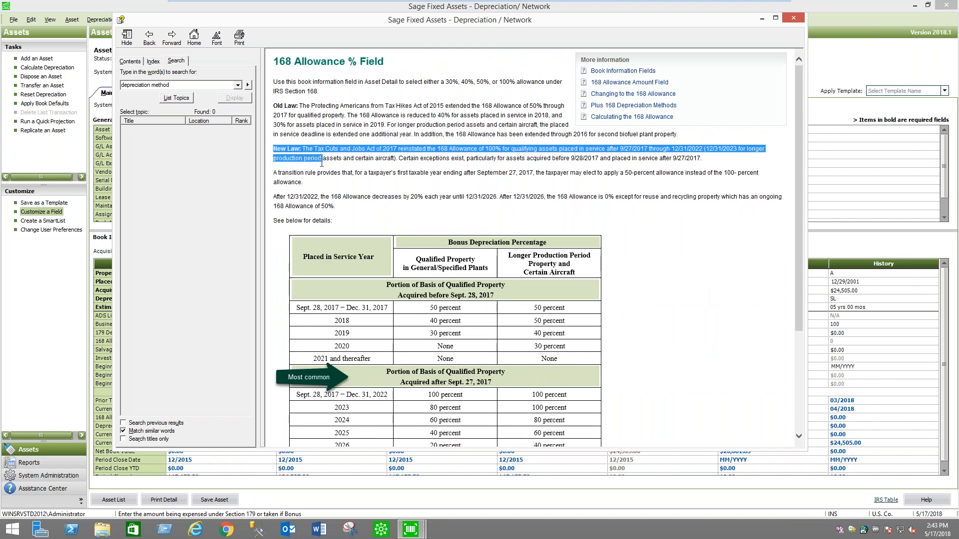
scroll(730, 288, "down", 4)
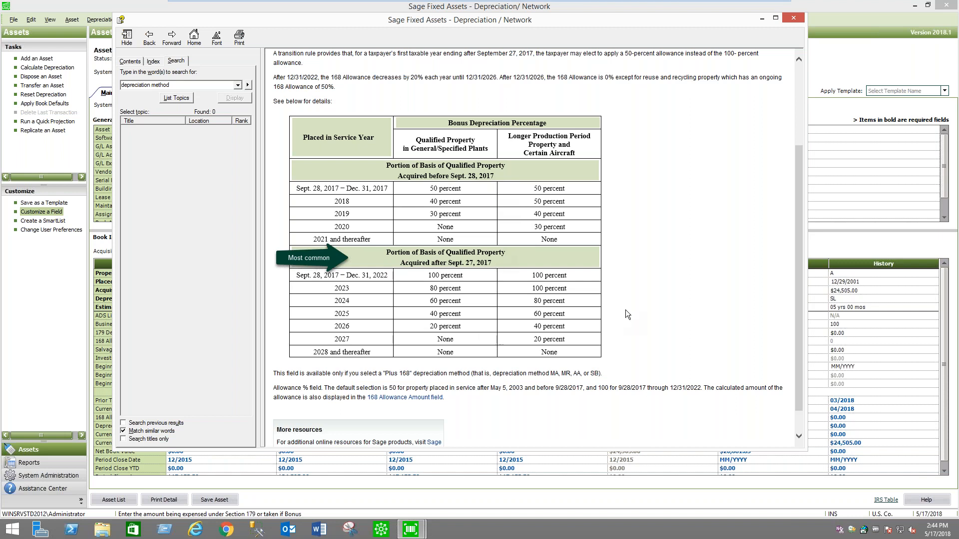
scroll(660, 304, "up", 3)
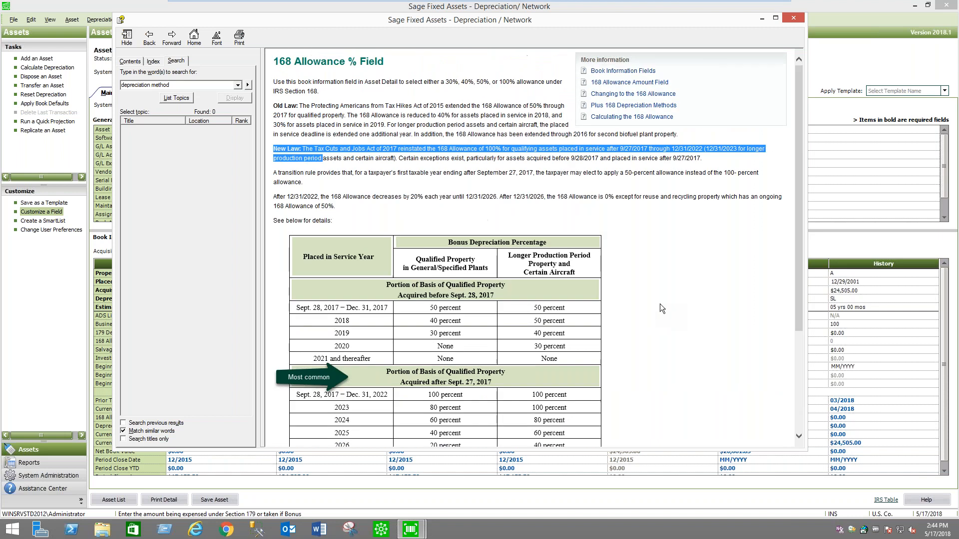
left_click(150, 40)
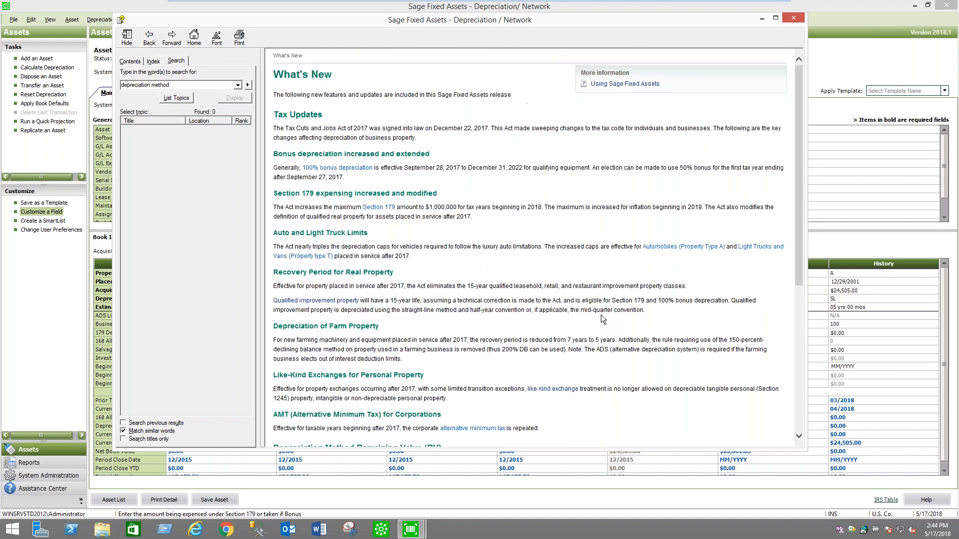
Step: View the Section 179 and Automobiles (Property Type A) help topics from What's New, then close the help and the release announcement
left_click(388, 209)
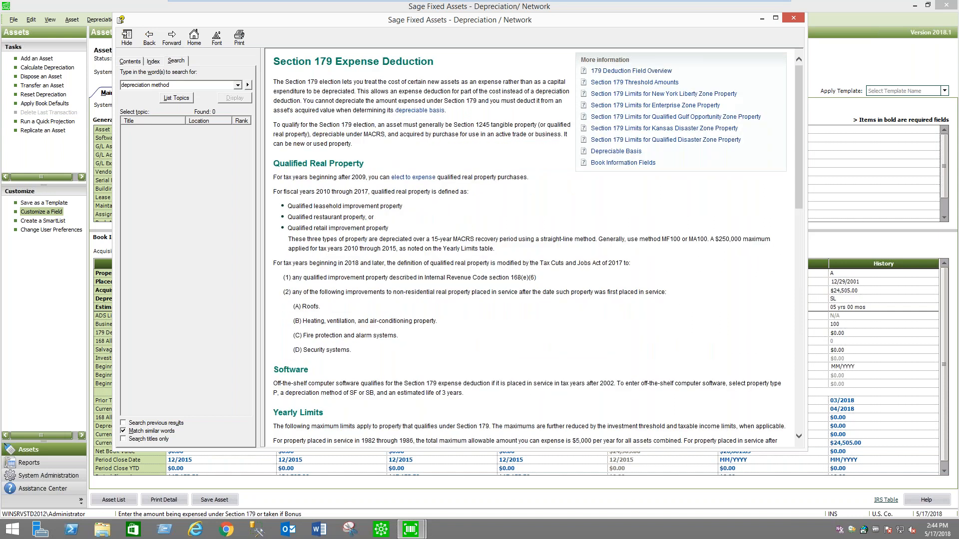
left_click(149, 37)
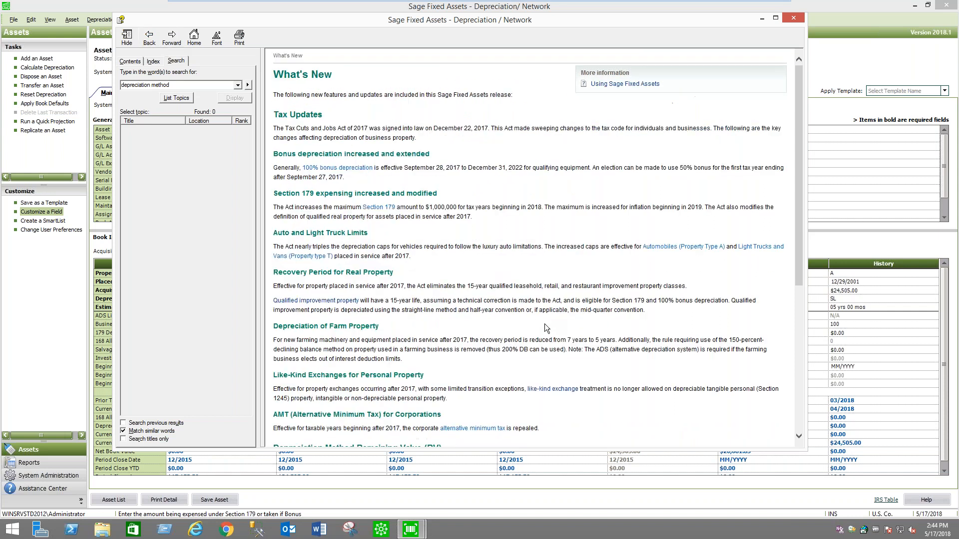
left_click(687, 248)
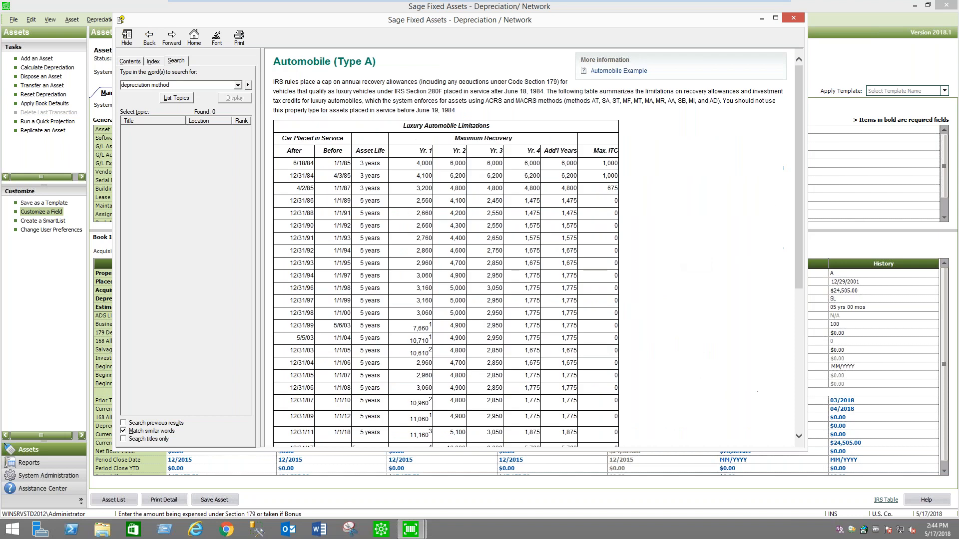
left_click(148, 38)
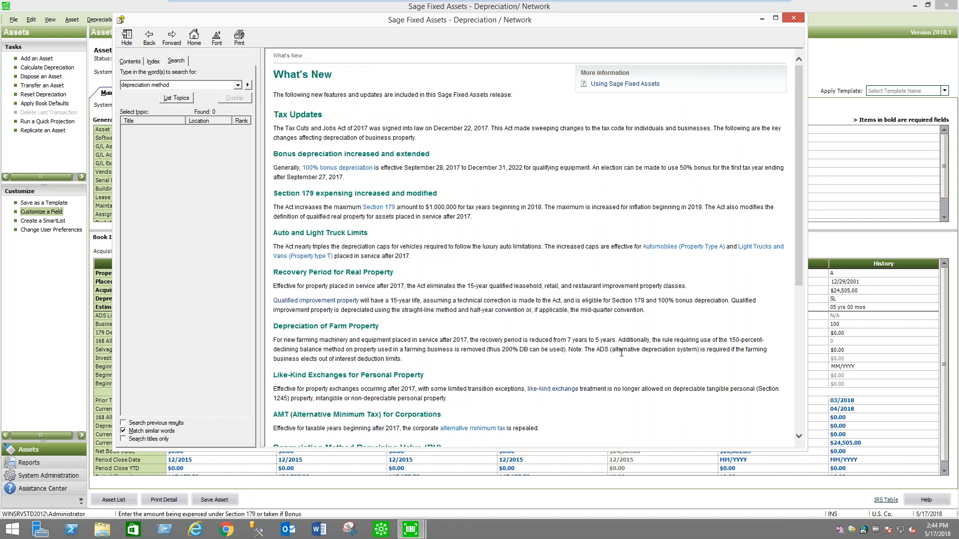
scroll(621, 353, "down", 2)
left_click(793, 18)
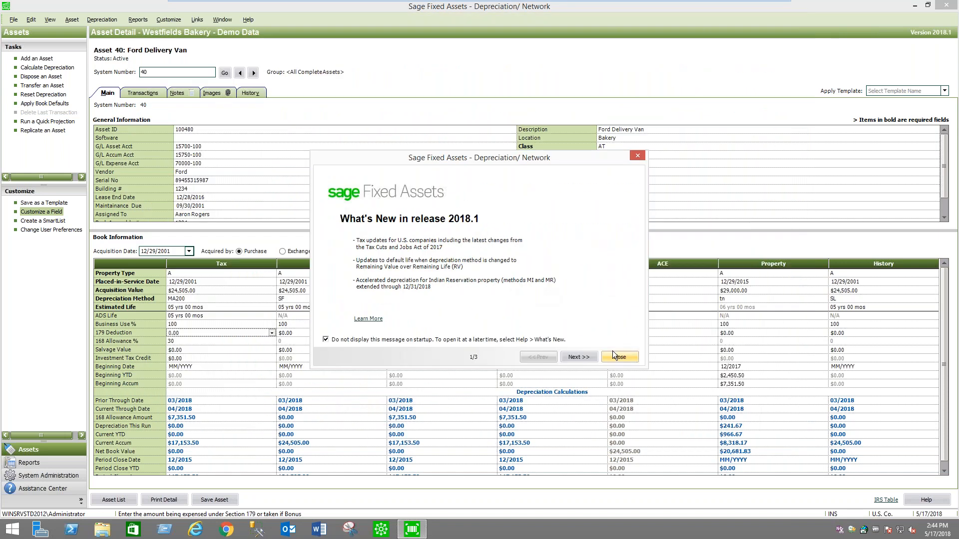
left_click(624, 356)
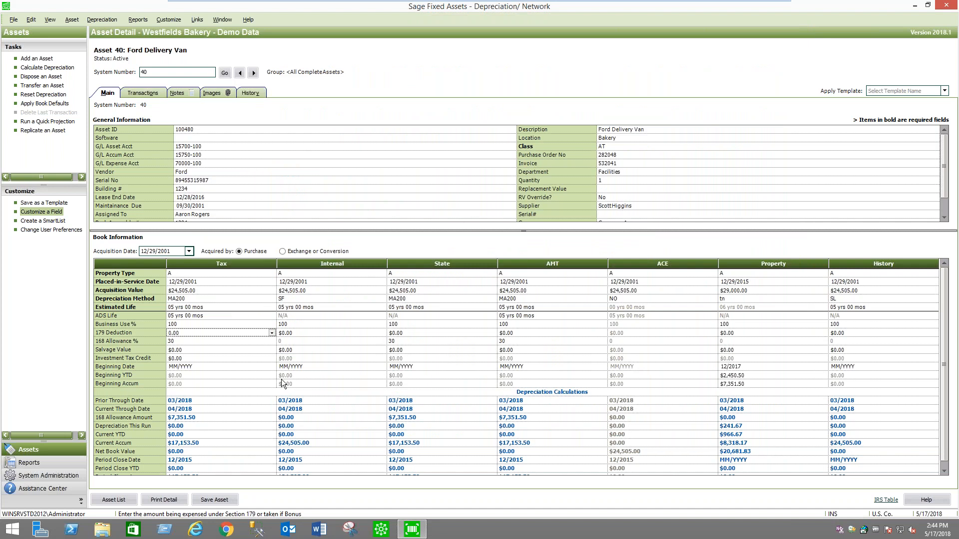
Step: Open the 168 Allowance Switch, choose the <All Complete Assets> group, examine the allowance options, and cancel without applying them
left_click(105, 20)
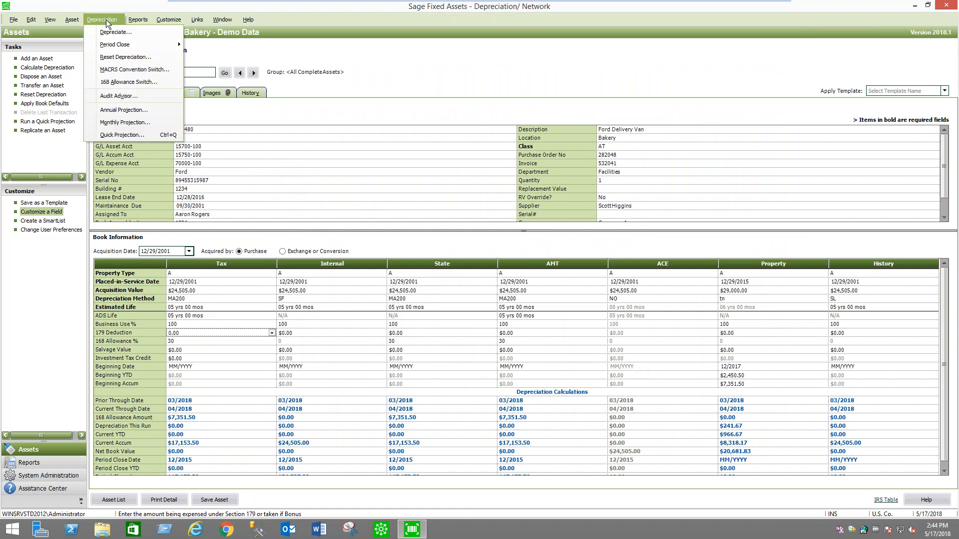
left_click(127, 82)
left_click(424, 286)
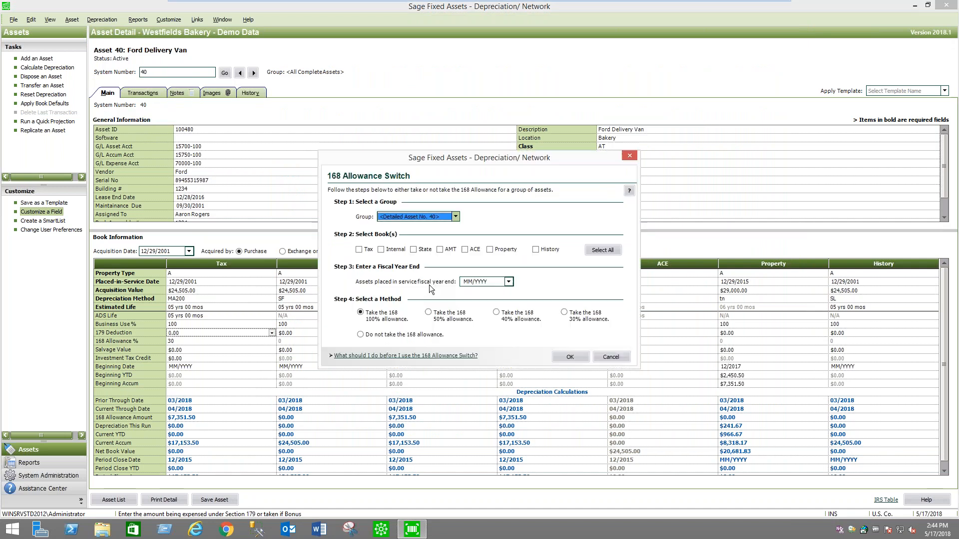
left_click(456, 217)
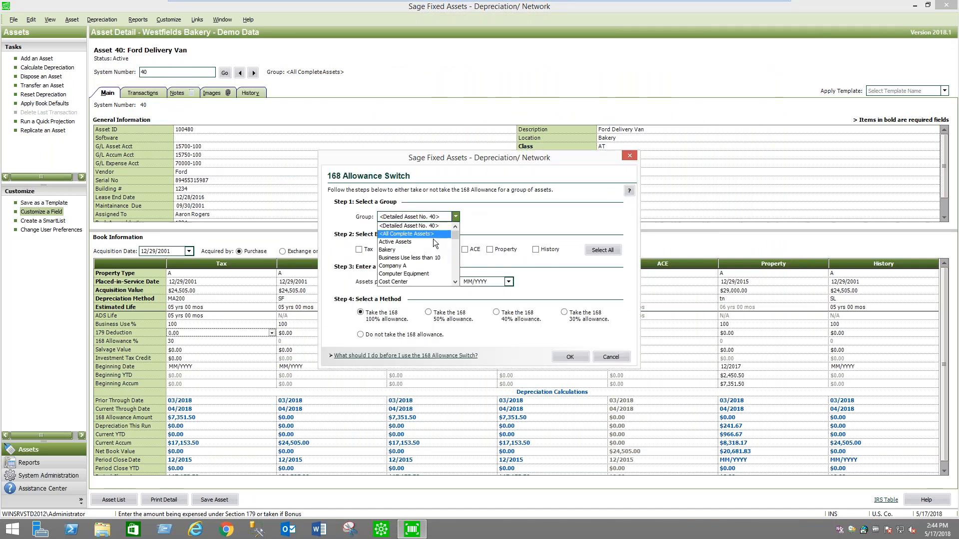
left_click(425, 235)
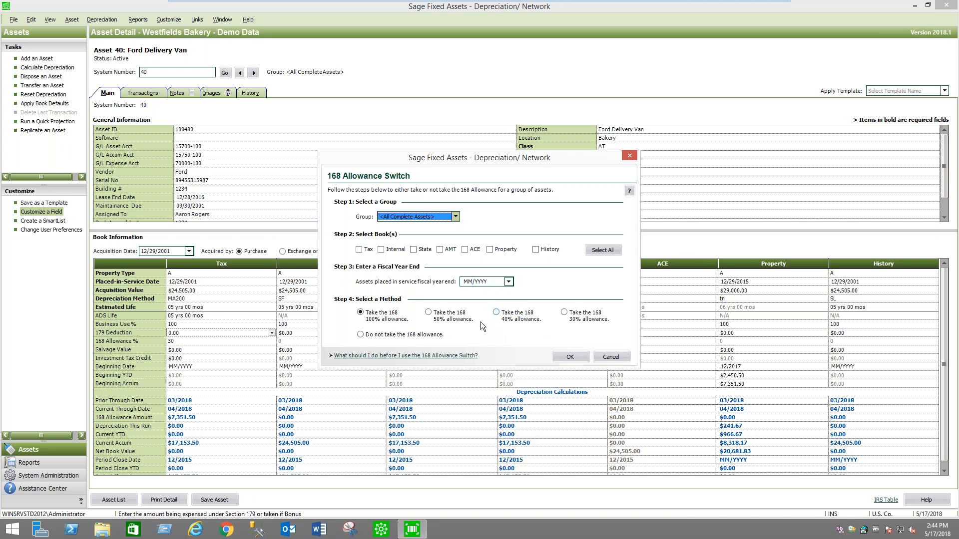
left_click(610, 356)
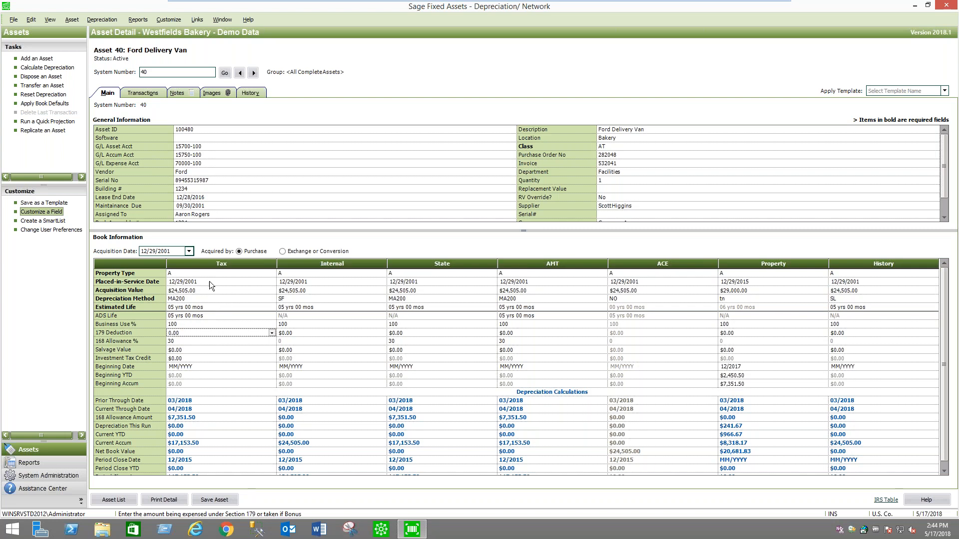
Step: Return to the asset list, open the details of asset 500 Computer, and slightly enlarge its General Information area
left_click(114, 499)
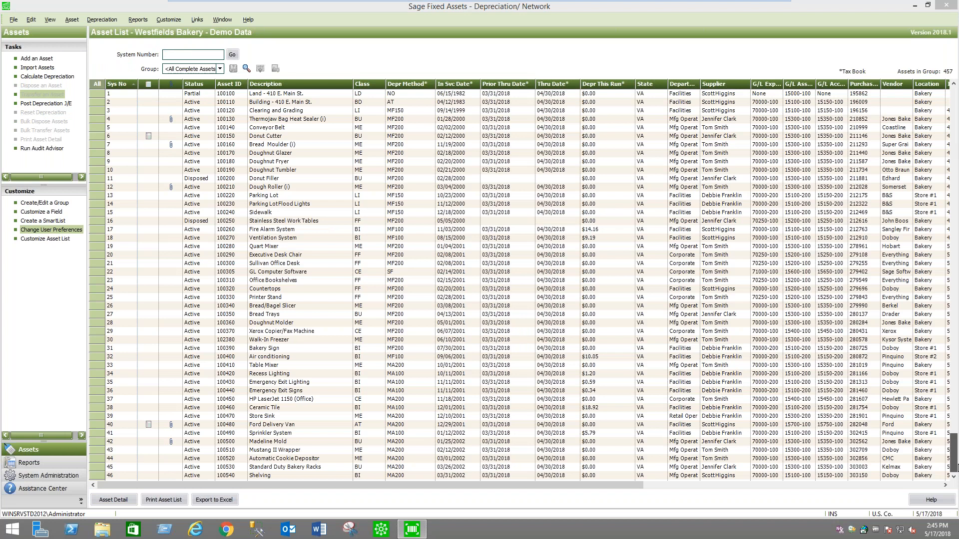
left_click_drag(957, 465, 957, 467)
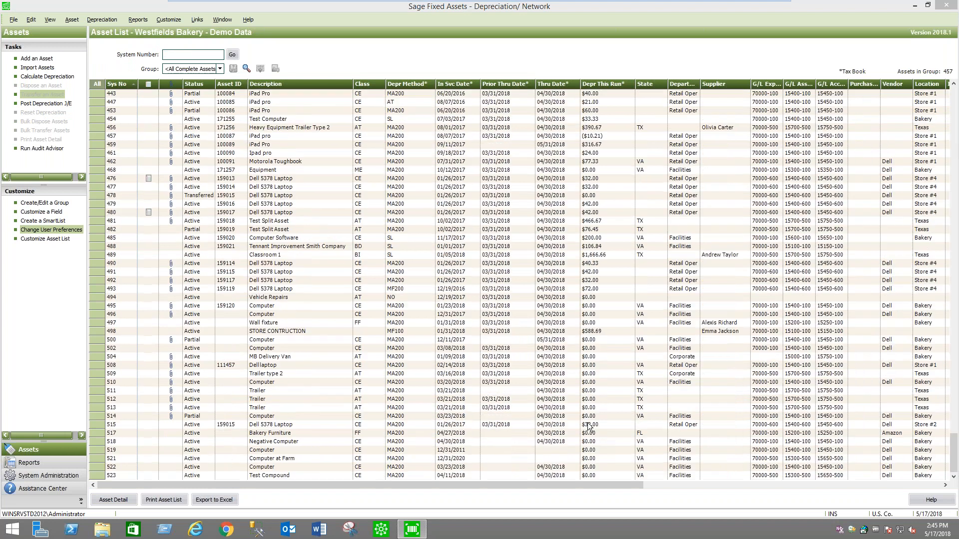
left_click(465, 339)
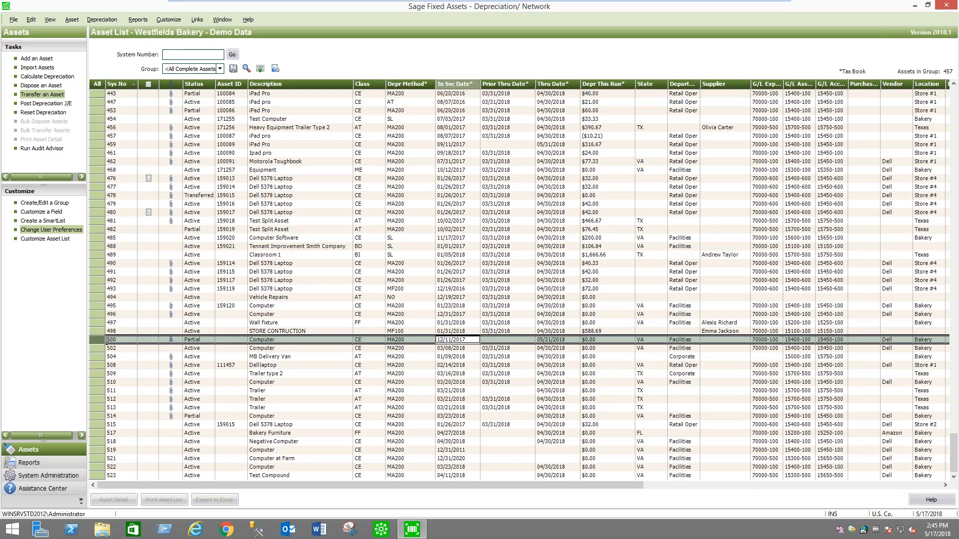
double_click(106, 341)
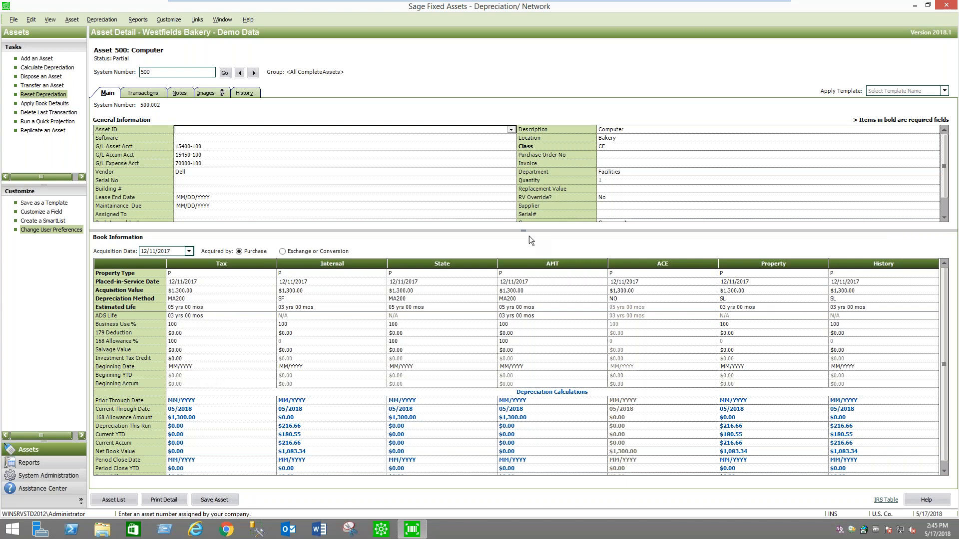
left_click_drag(601, 231, 602, 241)
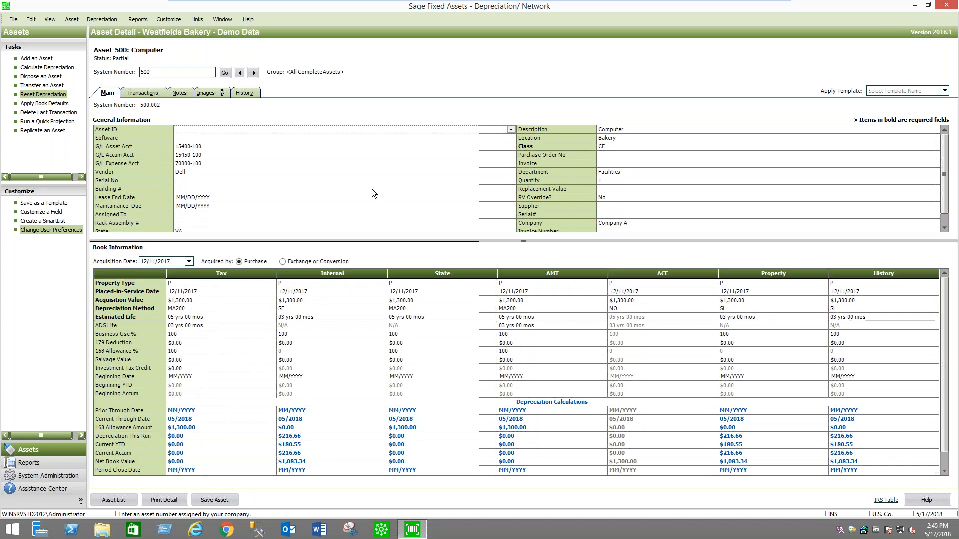
Step: Open the MACRS Convention Switch, examine its book, fiscal year end and convention options, and cancel without changes
left_click(104, 19)
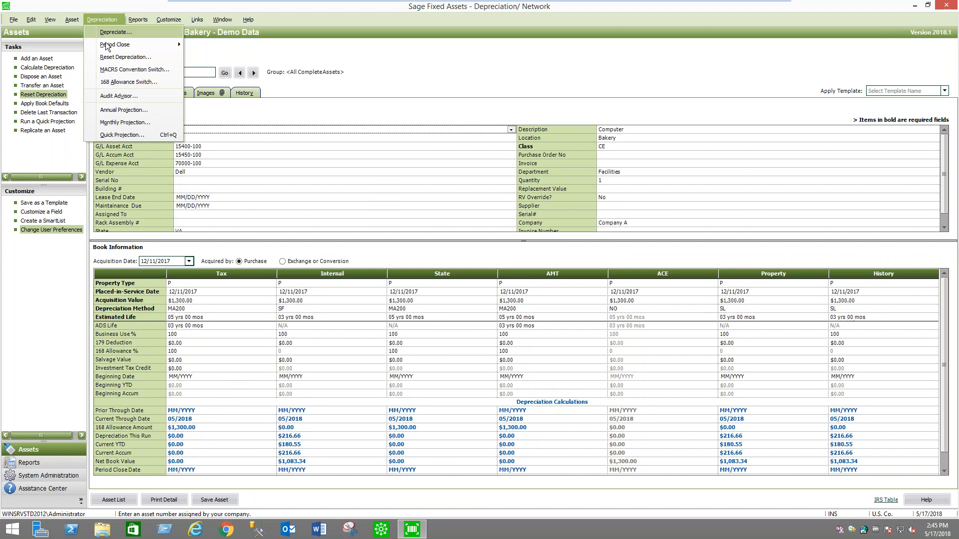
left_click(121, 70)
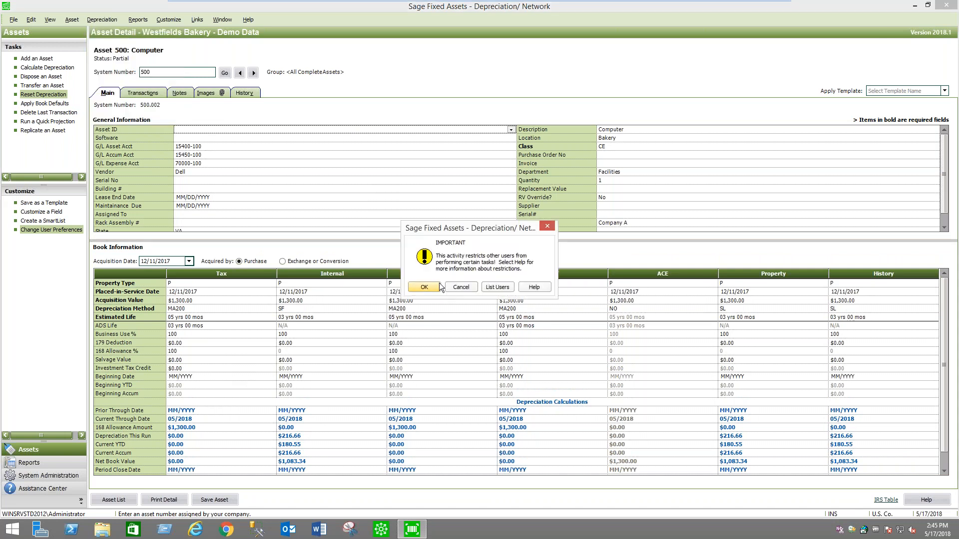
left_click(427, 288)
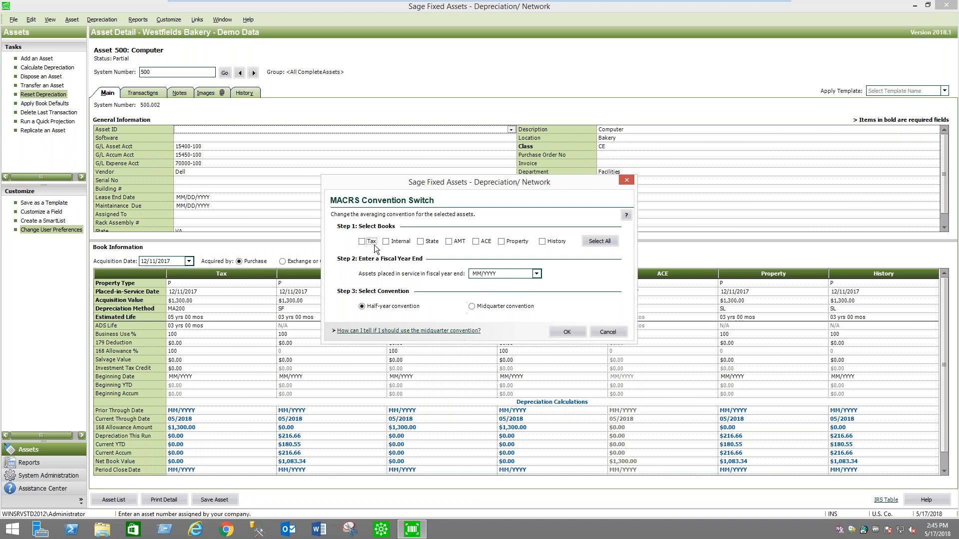
left_click(625, 331)
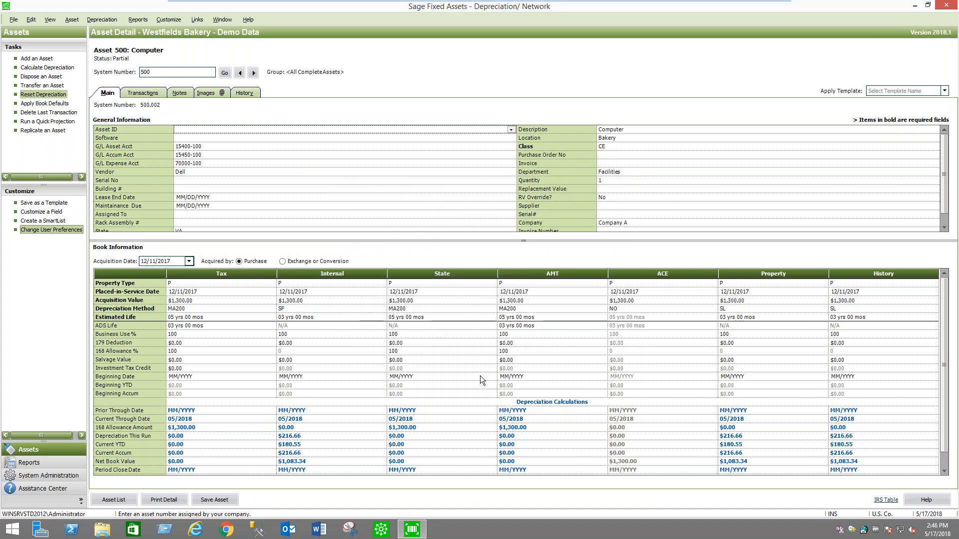
left_click_drag(635, 242, 634, 249)
Step: Return to the asset list, examine the available and selected fields for customizing it, and cancel without changes
left_click(114, 500)
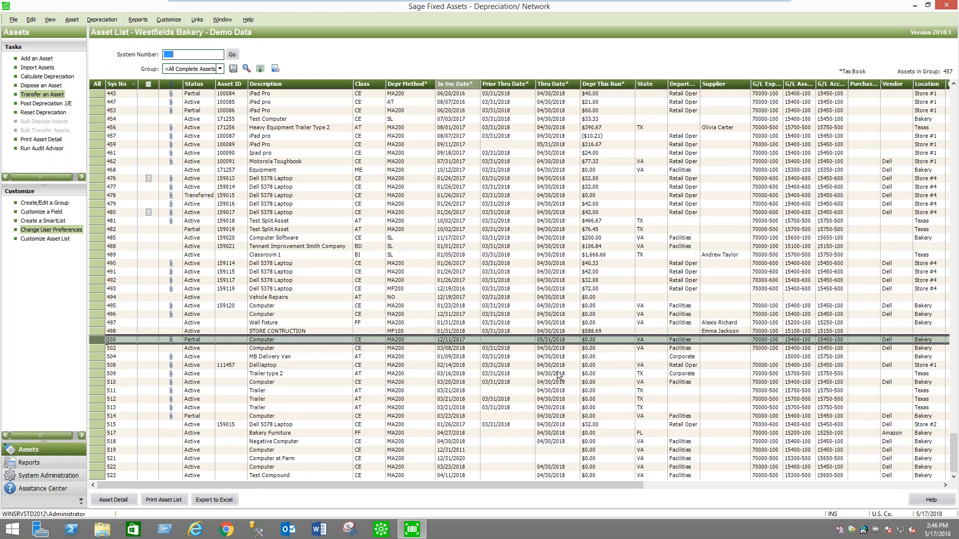
left_click(45, 239)
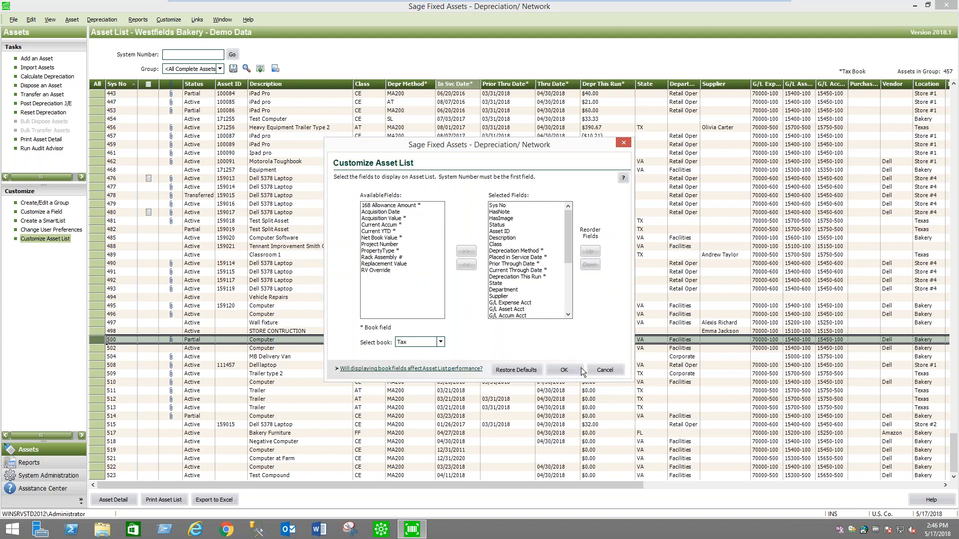
left_click(606, 370)
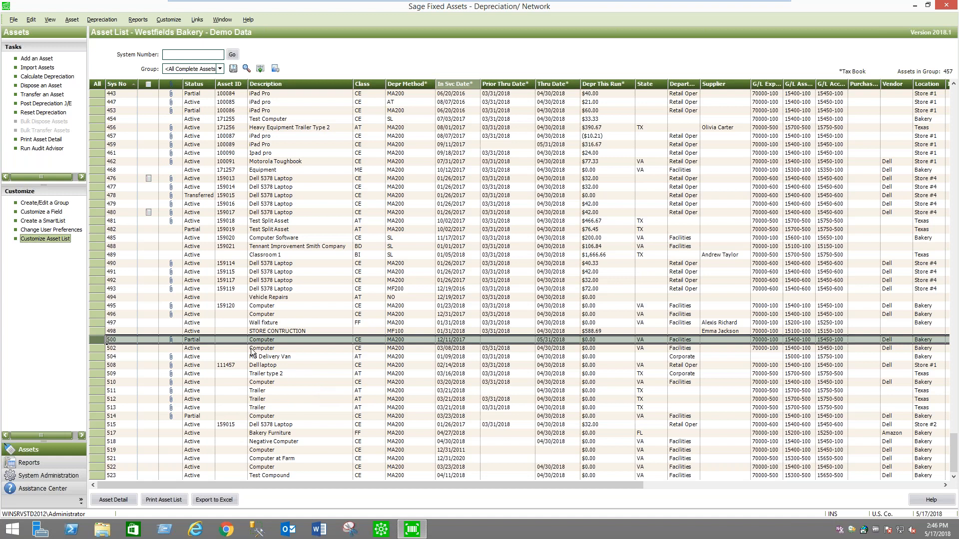
Step: Open the company settings for Westfields Bakery - Demo Data, view the Transfer By field choices, and cancel without changes
left_click(14, 20)
left_click(35, 57)
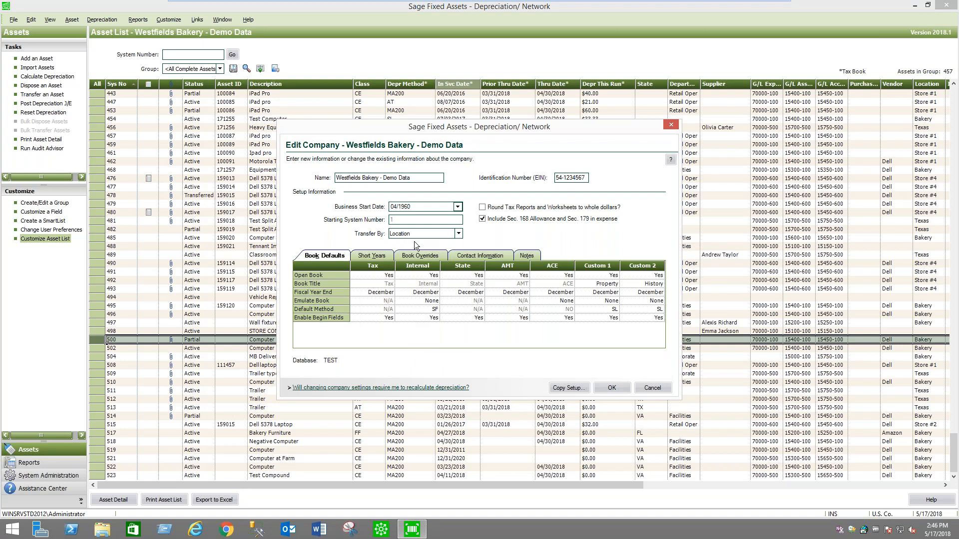
left_click(458, 233)
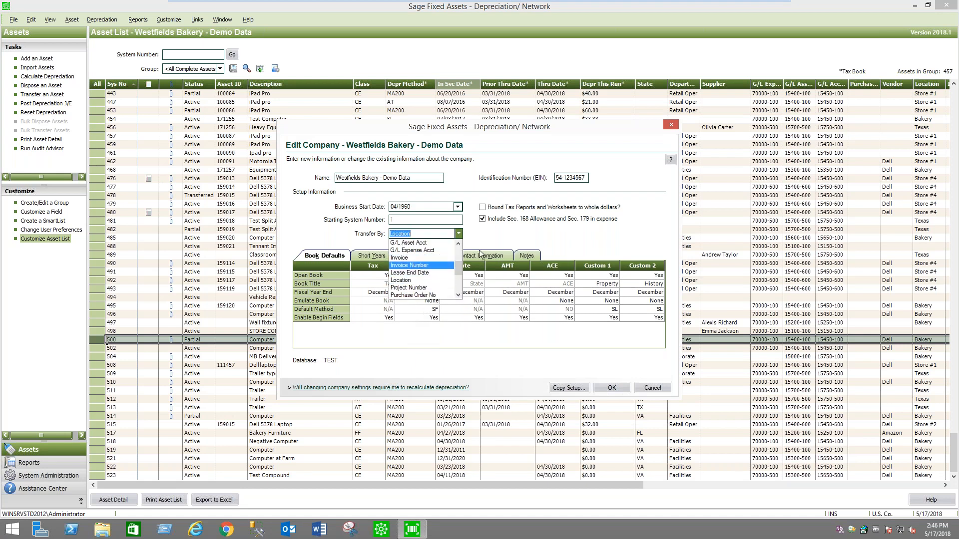
left_click(477, 232)
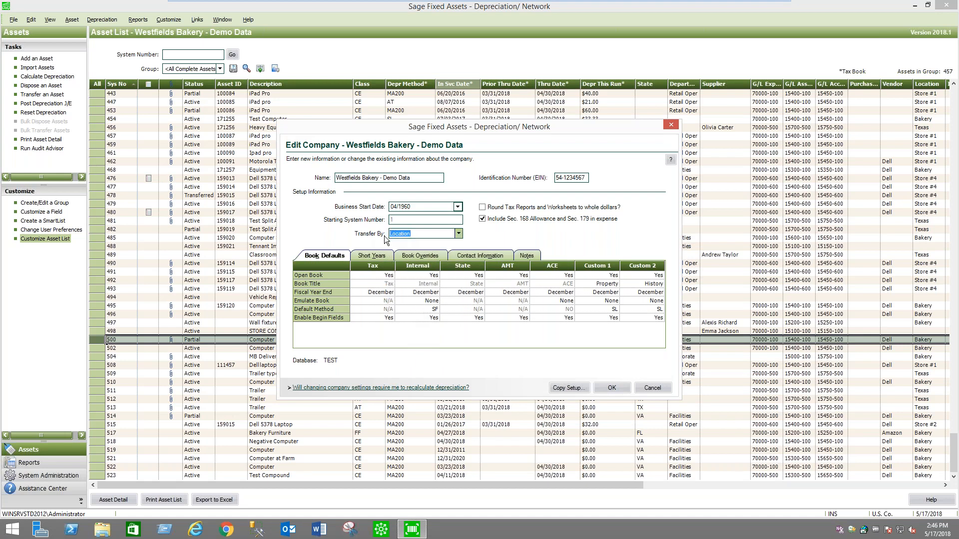
left_click(646, 387)
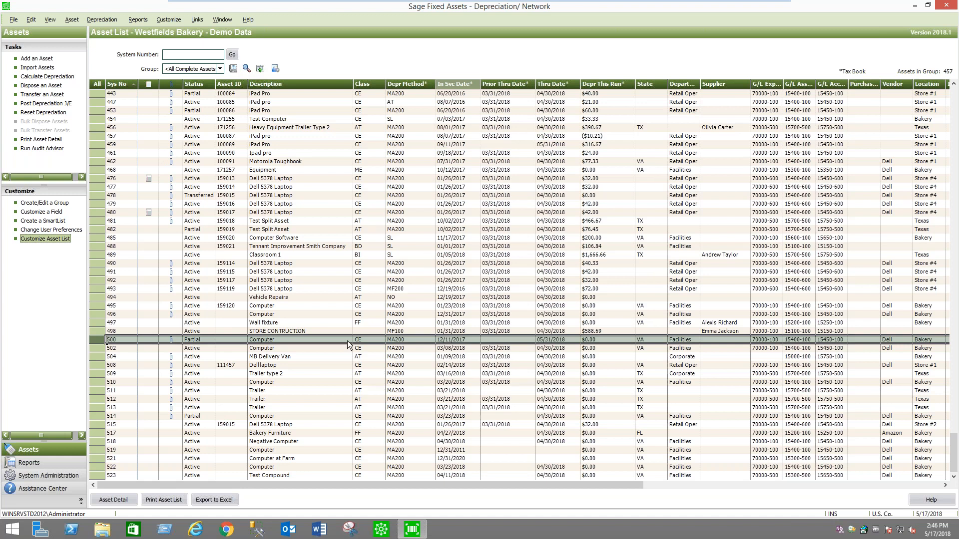
Step: Find all assets whose Description contains "computer", checking the available operators and search fields
left_click(246, 68)
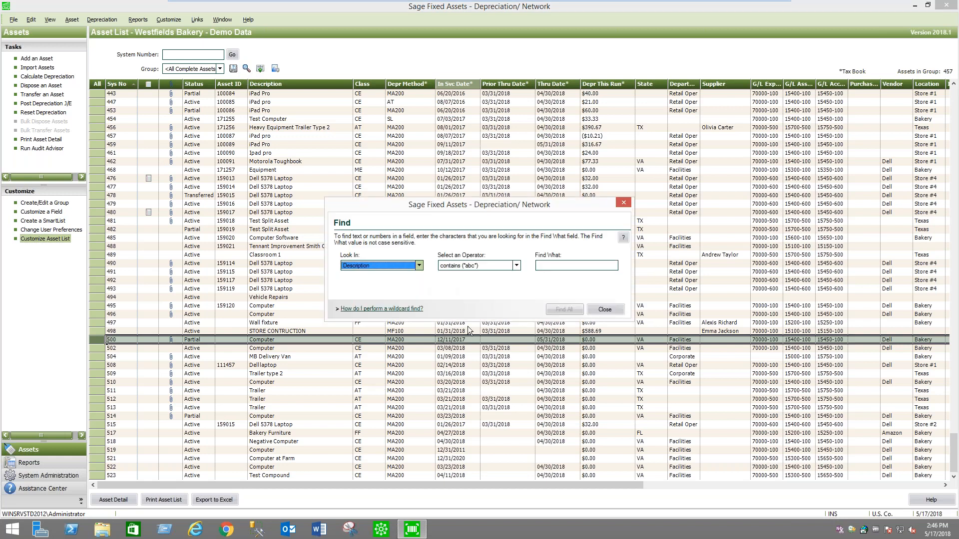
left_click(553, 266)
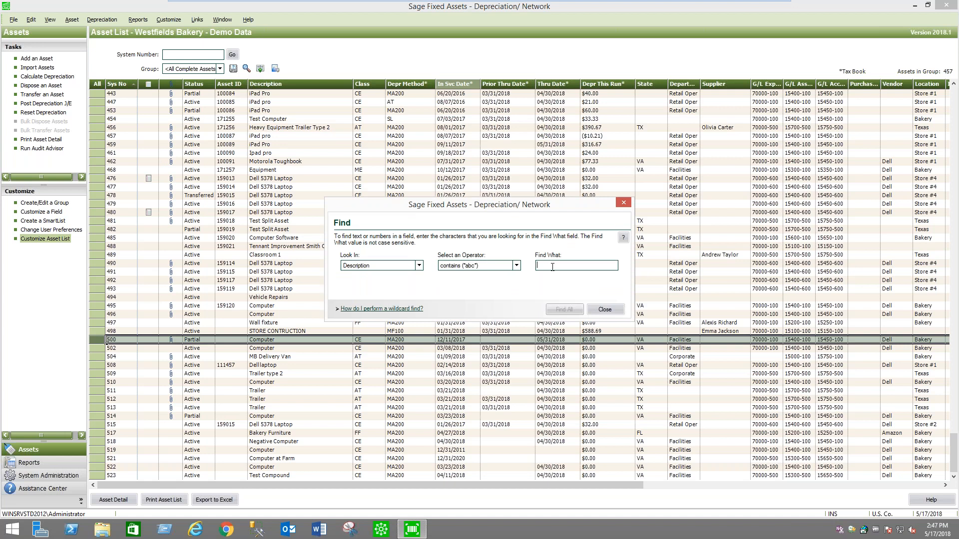
type("computer")
left_click(516, 266)
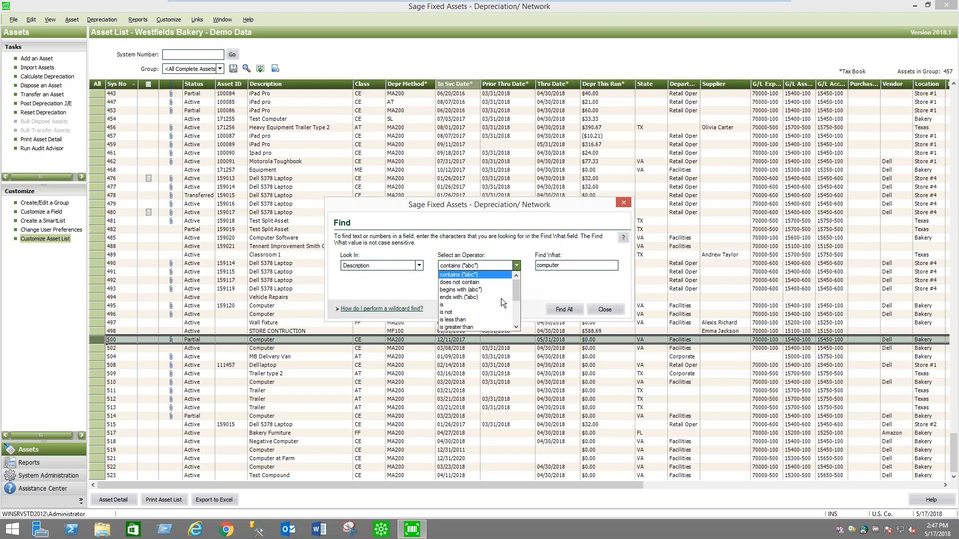
left_click(534, 278)
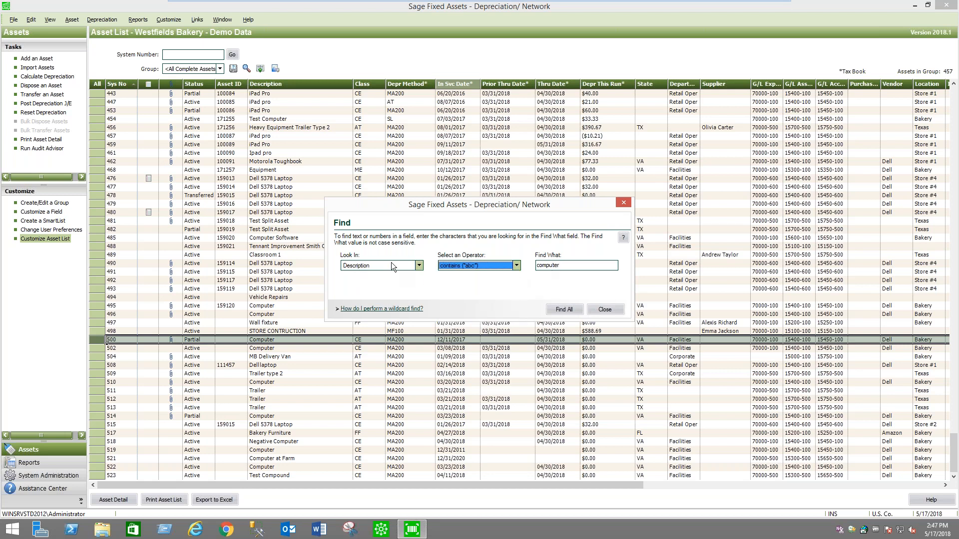
left_click(419, 265)
mouse_move(421, 295)
left_mouse_down()
mouse_move(418, 275)
mouse_move(425, 299)
left_mouse_up()
left_click(489, 288)
left_click(562, 310)
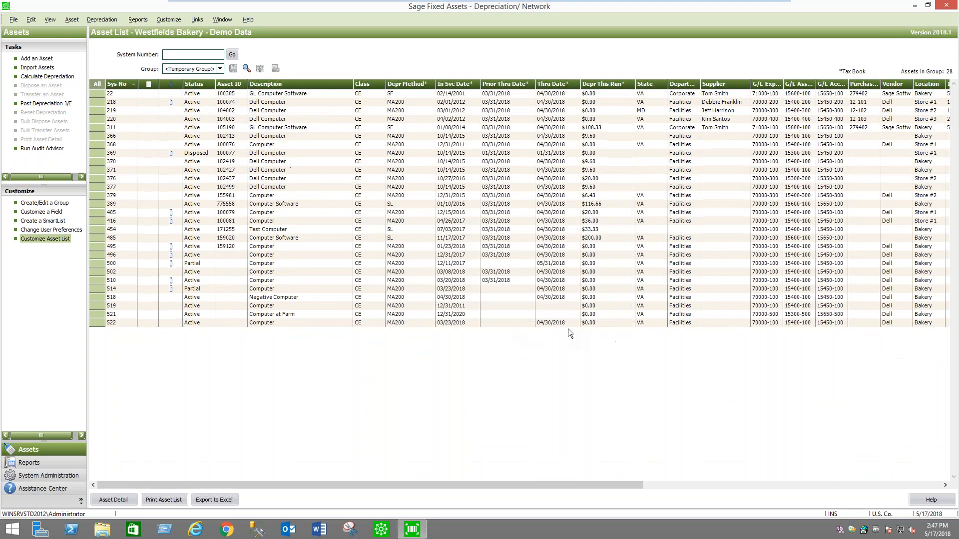
Step: Select all the computer assets found and start a bulk disposal with disposal date 05/17/2018
left_click(97, 85)
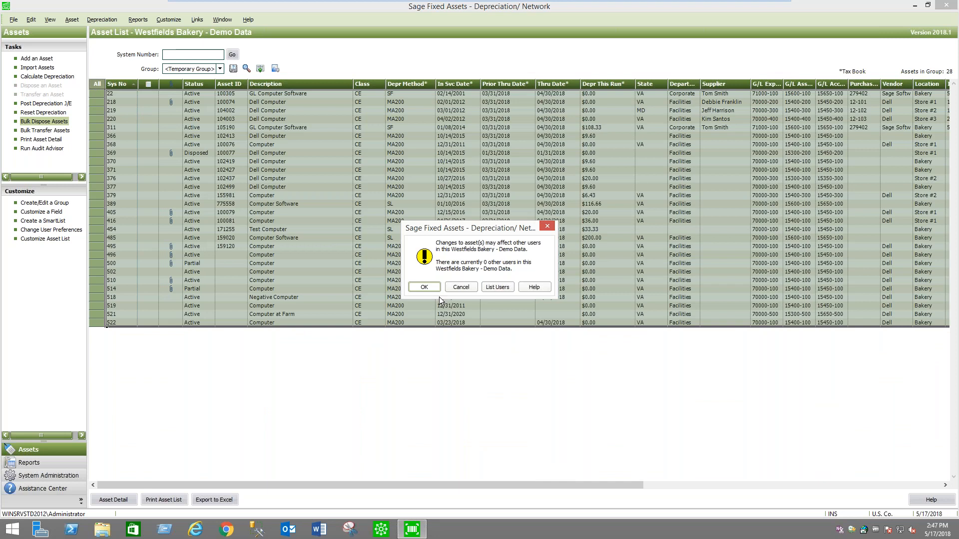
left_click(421, 288)
left_click(550, 245)
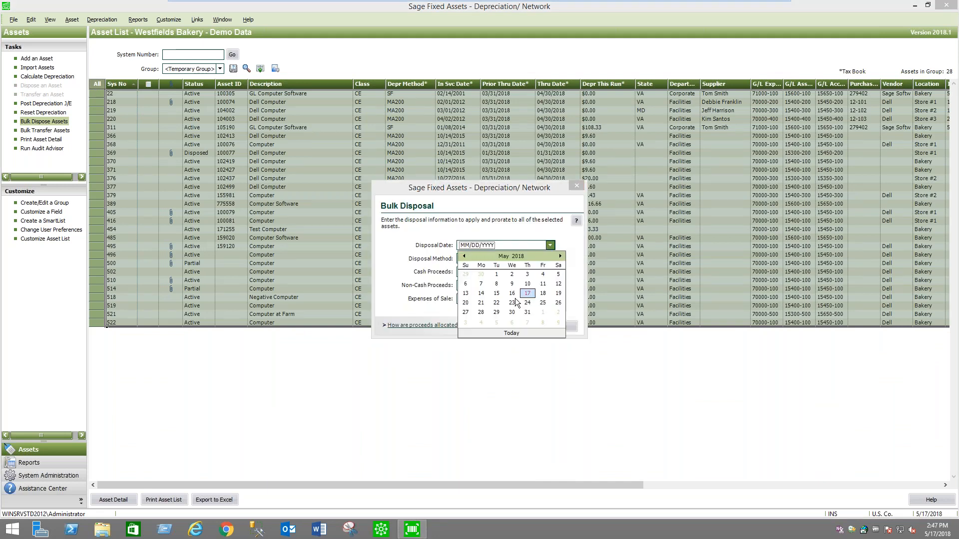
left_click(511, 333)
key("Tab")
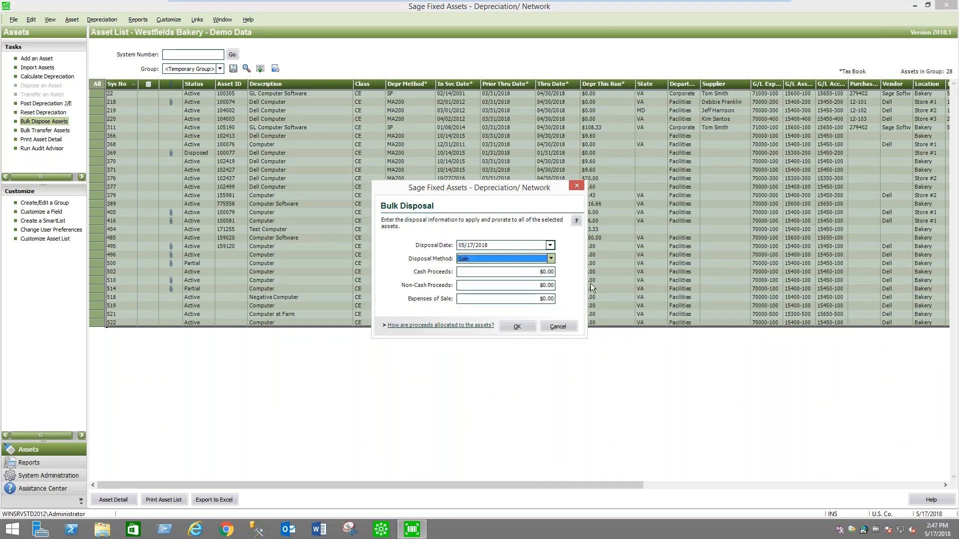
Step: Examine the bulk disposal's method choices and its proceeds and expense fields, and cancel without disposing of any assets
left_click(550, 258)
left_click(550, 260)
left_click(514, 273)
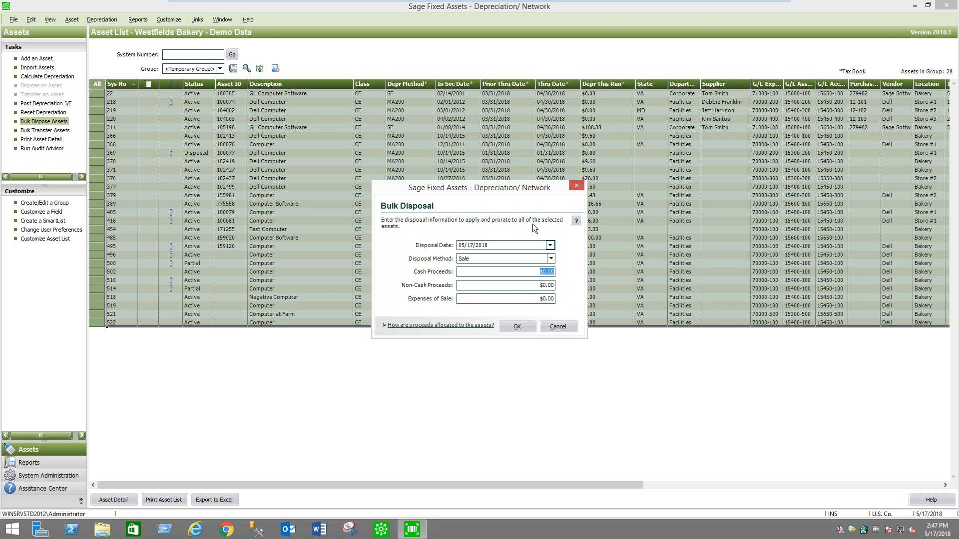
left_click(507, 298)
left_click(551, 258)
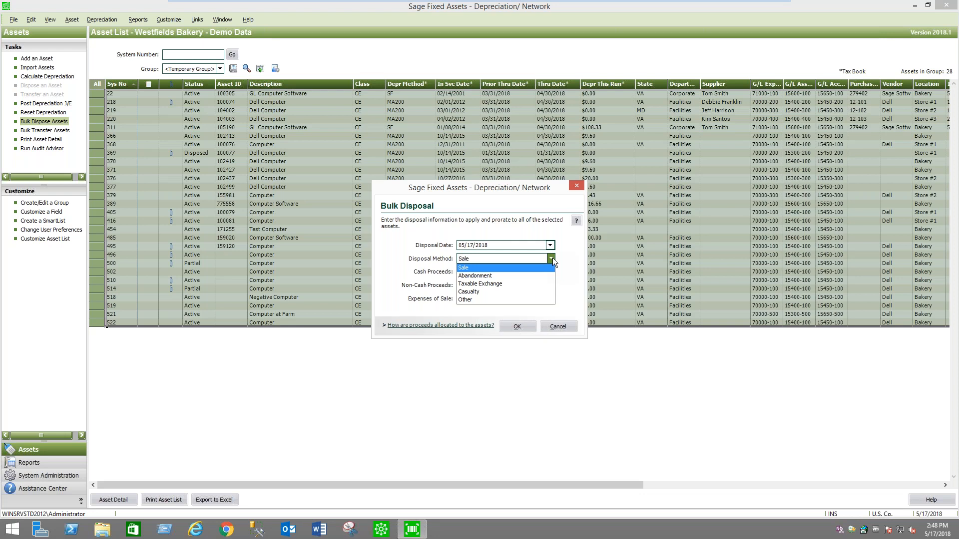
left_click(552, 258)
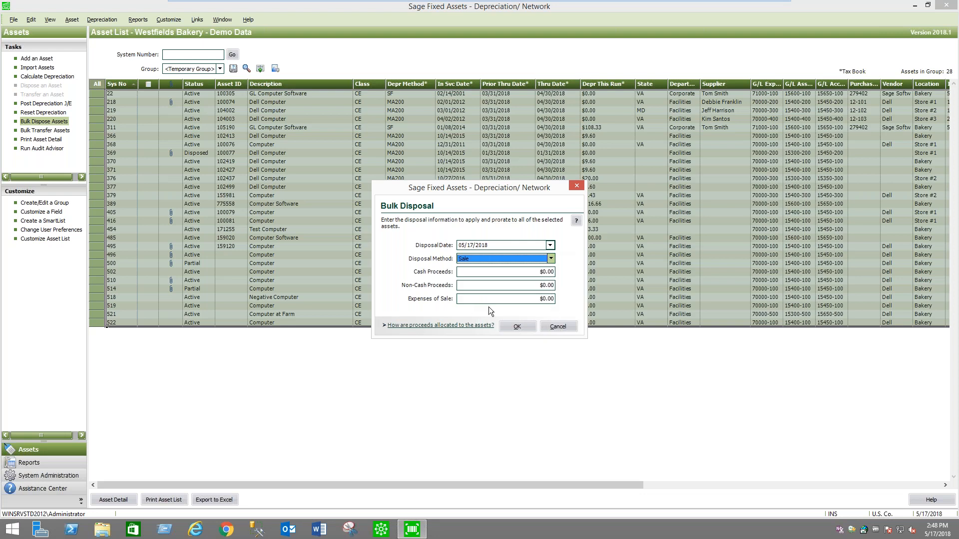
left_click(560, 326)
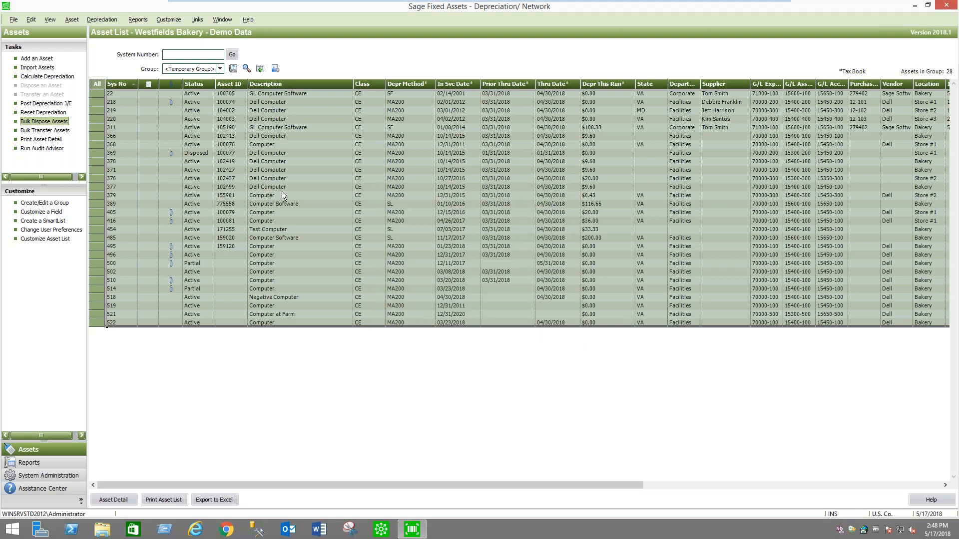
Step: Start a bulk transfer of the selected assets dated 05/17/2018, examine the location and other-company destinations, and cancel it
left_click(45, 131)
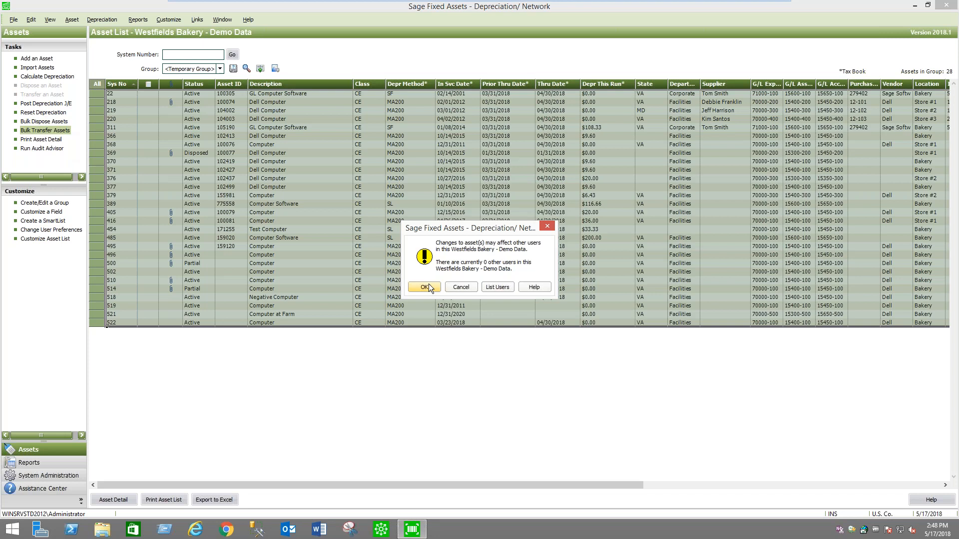
left_click(428, 288)
left_click(538, 228)
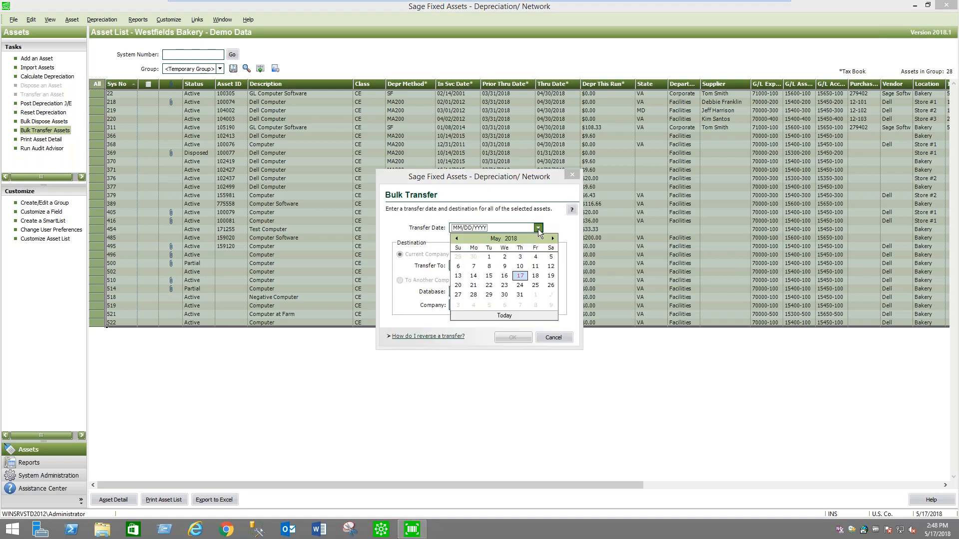
left_click(505, 316)
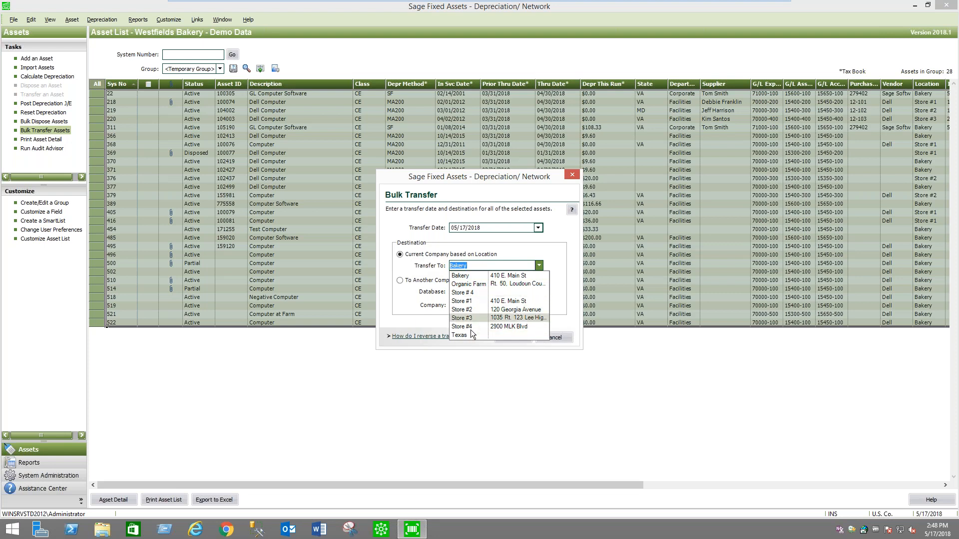
left_click(549, 254)
left_click(400, 281)
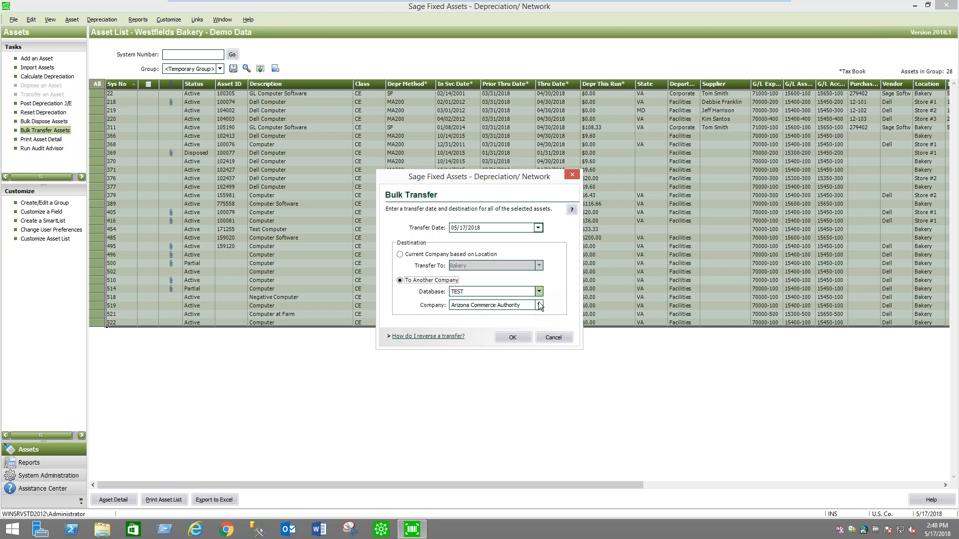
left_click(539, 305)
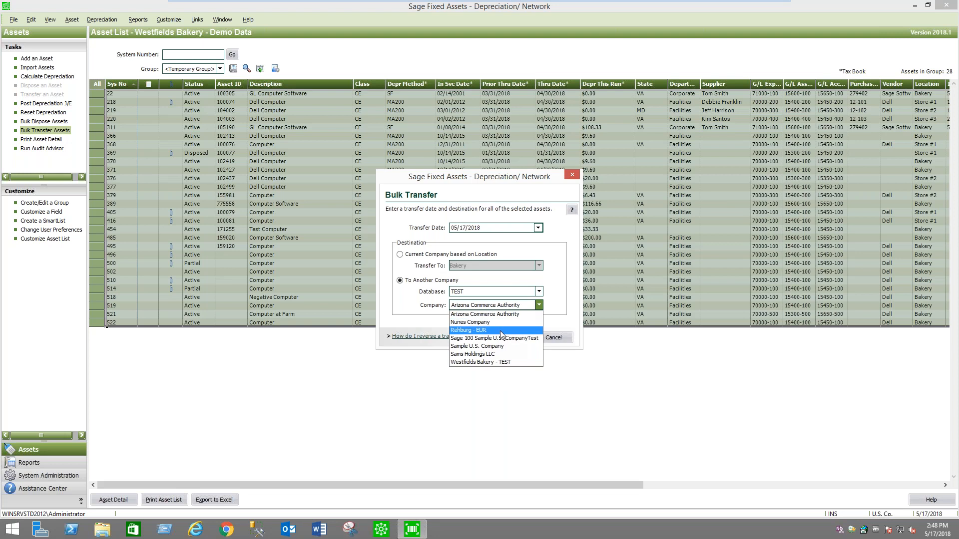
left_click(566, 273)
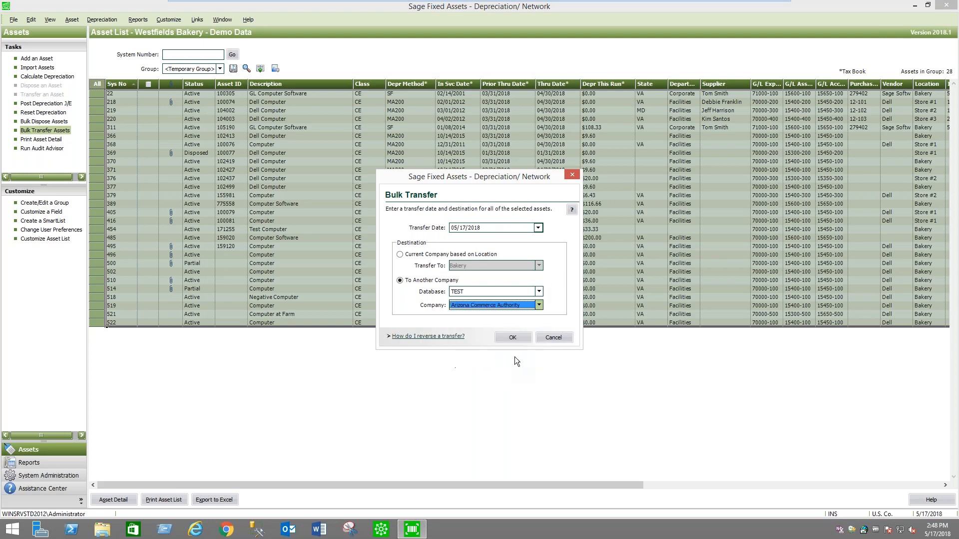
left_click(555, 336)
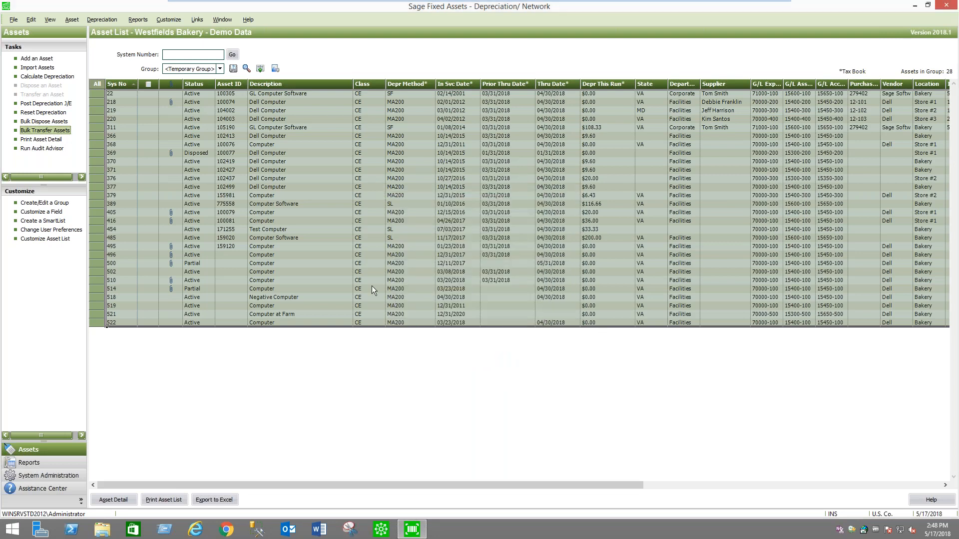
Step: Show the All Complete Assets group and open the detail of asset 477, Dell 5378 Laptop
left_click(220, 69)
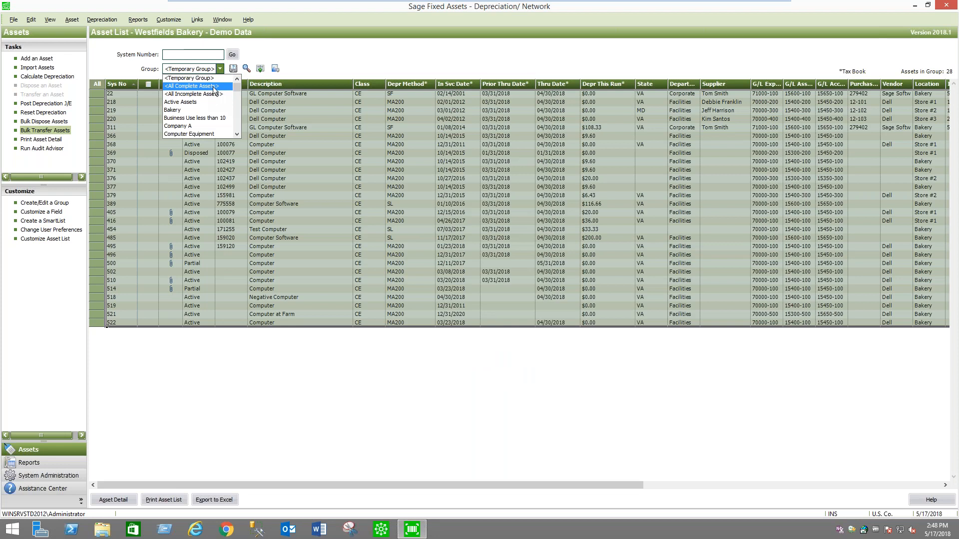
left_click(215, 86)
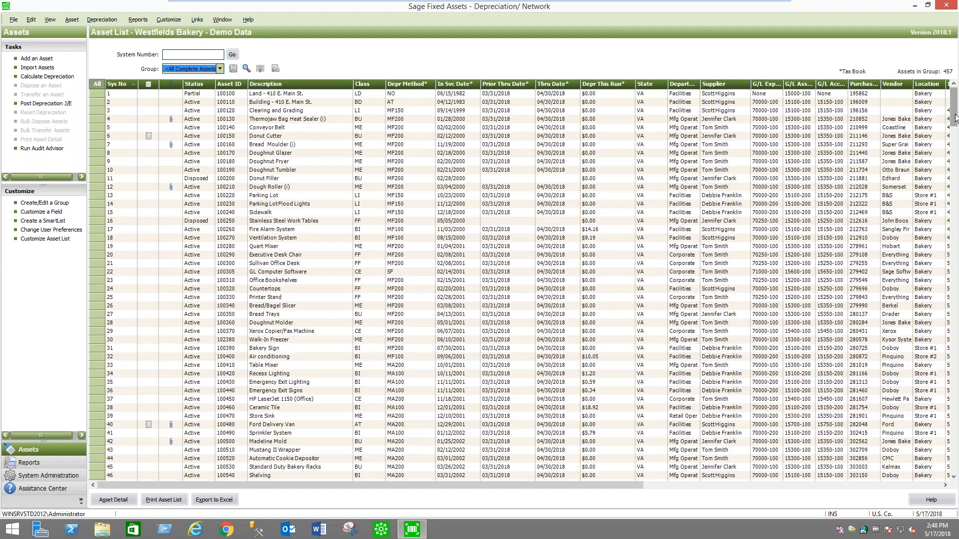
left_click_drag(956, 449, 955, 452)
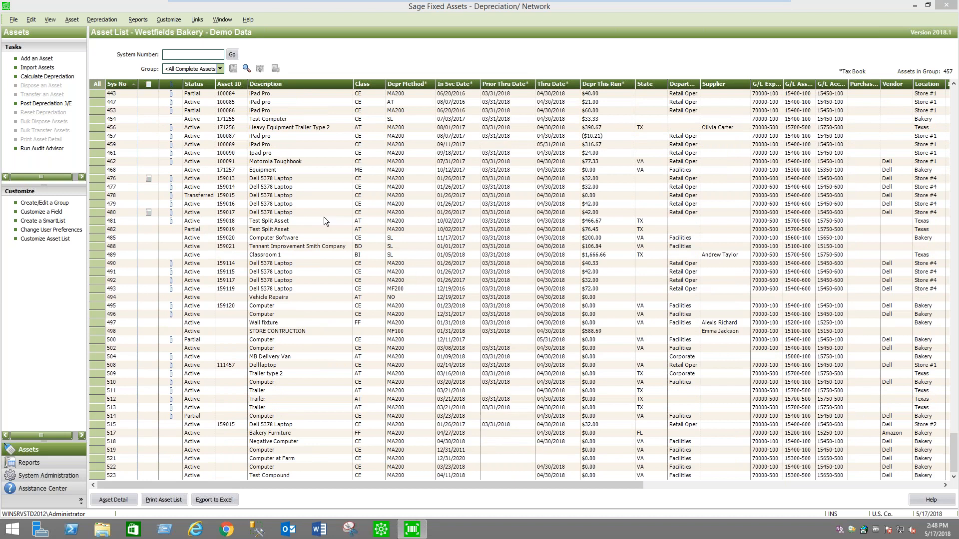
double_click(295, 187)
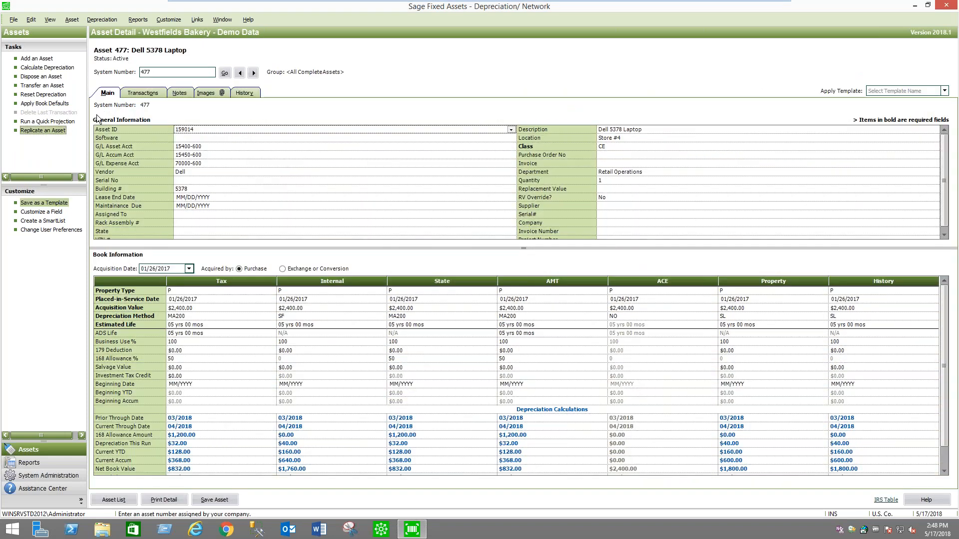
Step: Start a transfer of asset 477 dated 05/17/2018 within the current company, with Store #1 as the destination location
left_click(42, 86)
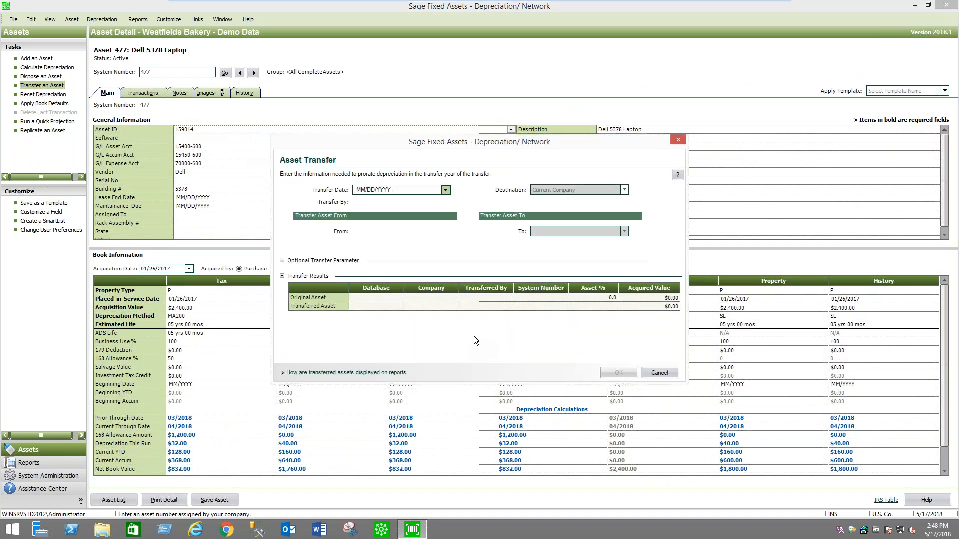
left_click(444, 190)
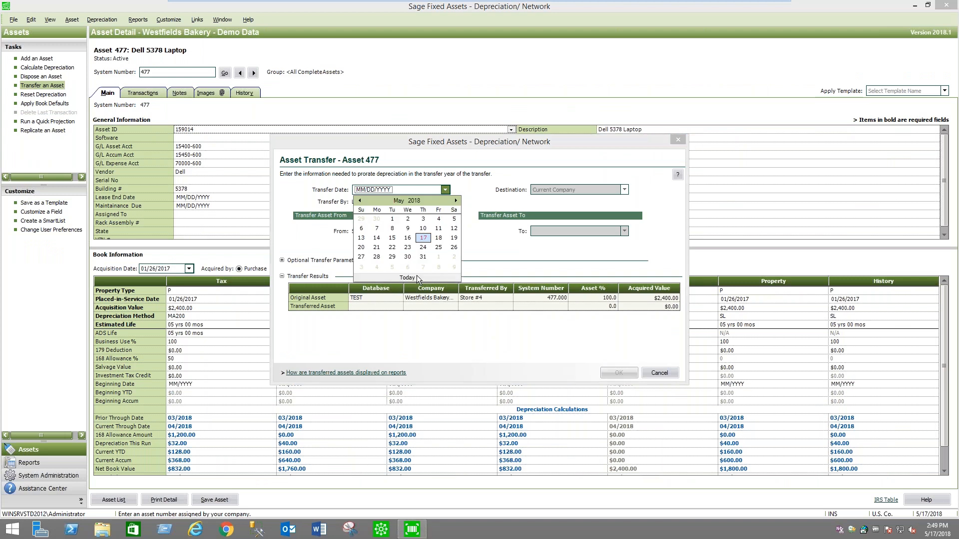
left_click(408, 278)
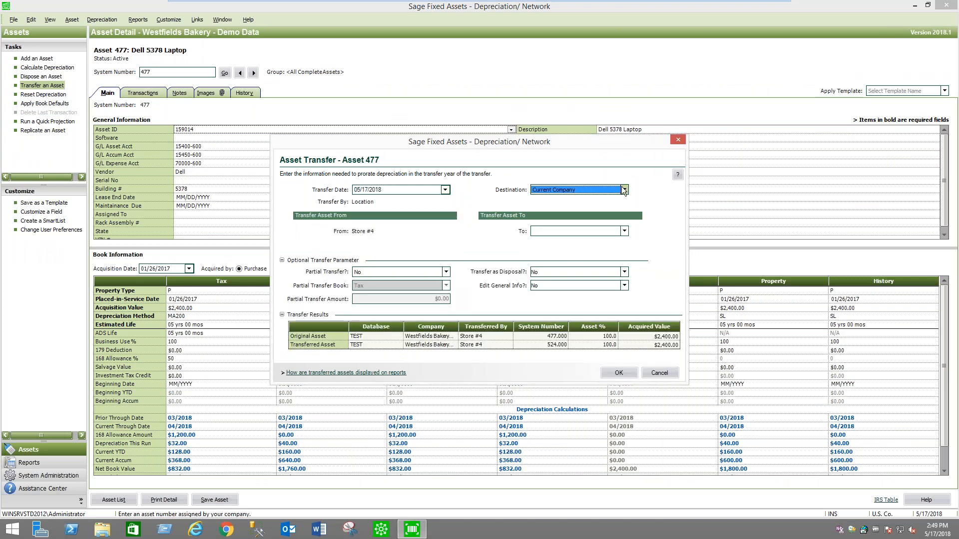
left_click(624, 190)
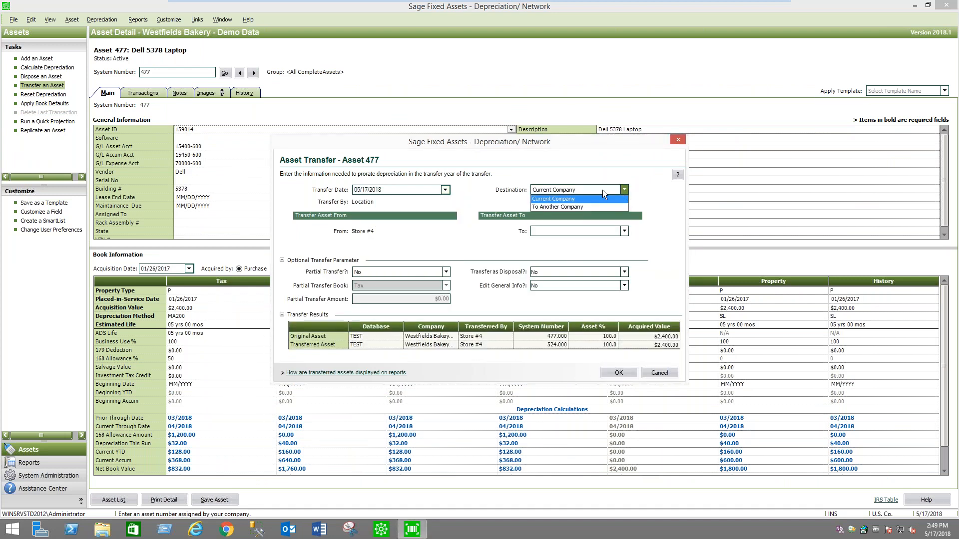
left_click(624, 191)
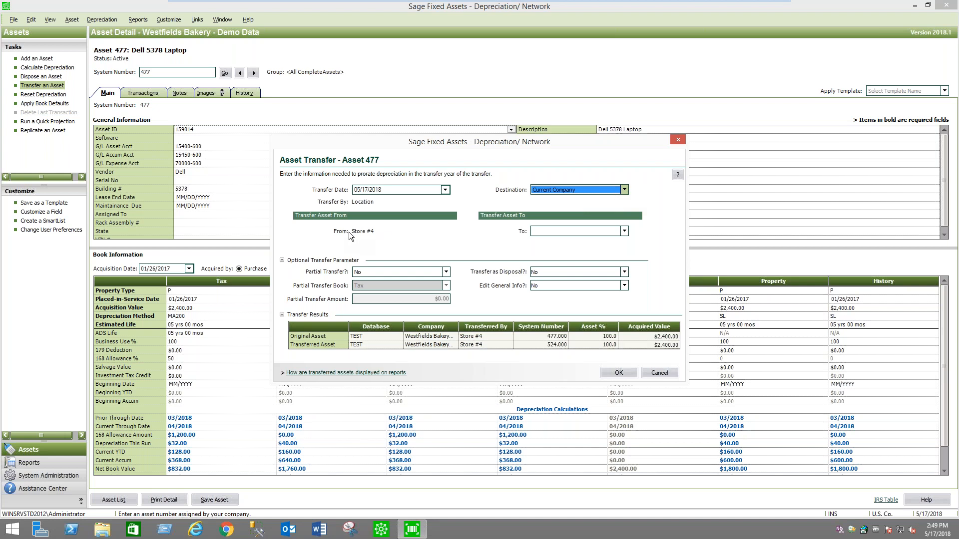
left_click(624, 231)
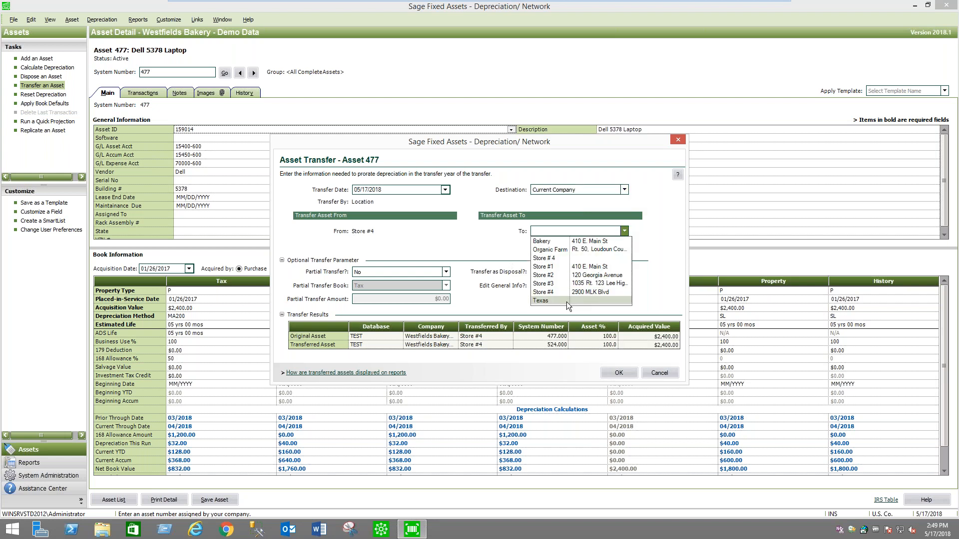
left_click(598, 267)
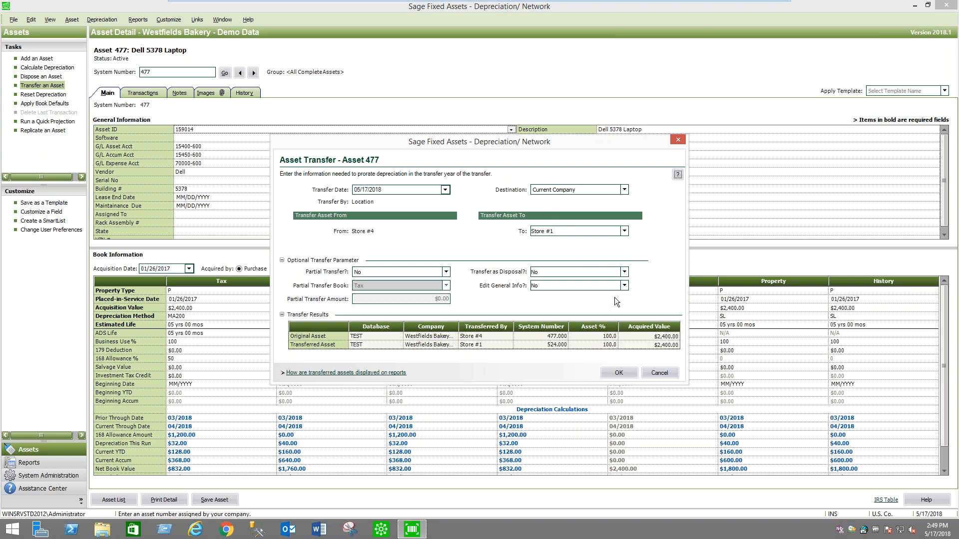
Step: Set Edit General Info to Yes, accept the new asset's general information unchanged, and complete the transfer
left_click(625, 286)
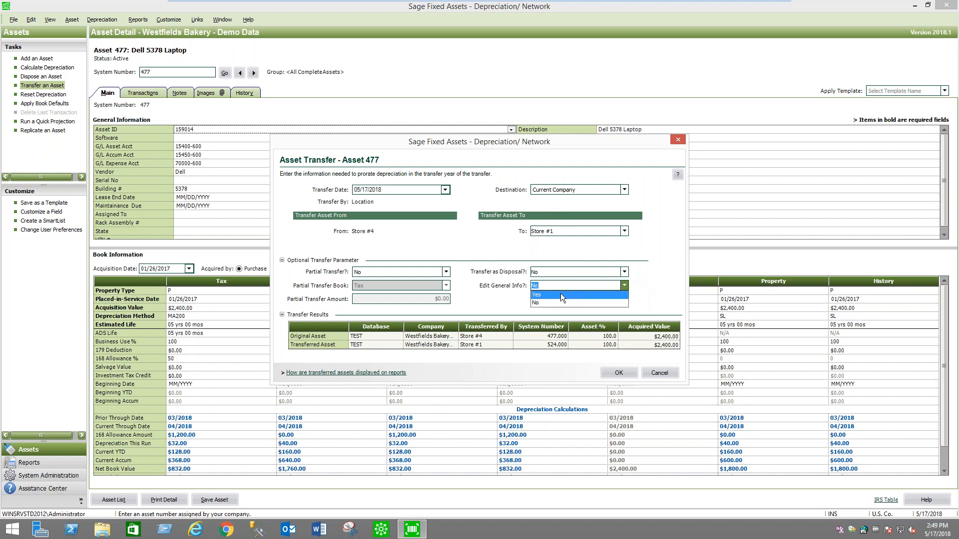
left_click(664, 289)
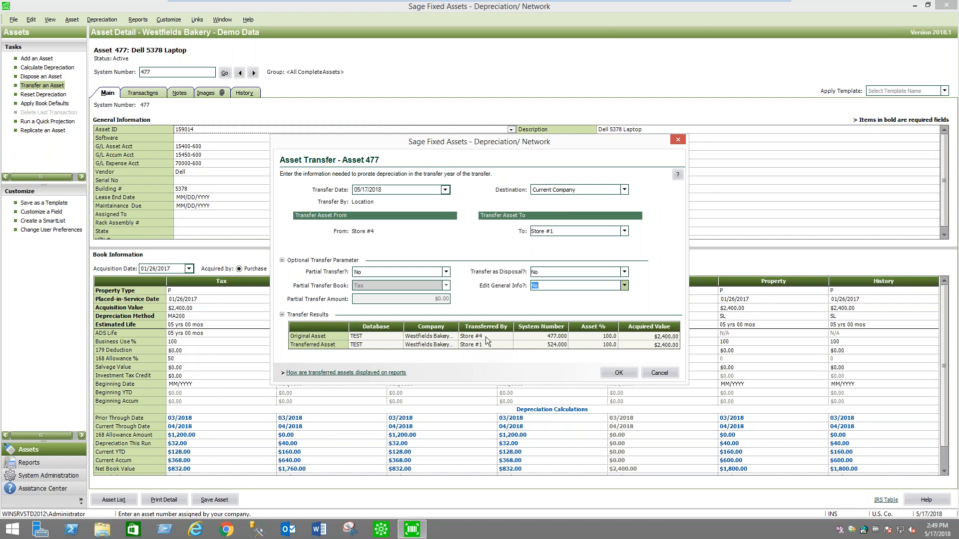
left_click(625, 286)
left_click(581, 296)
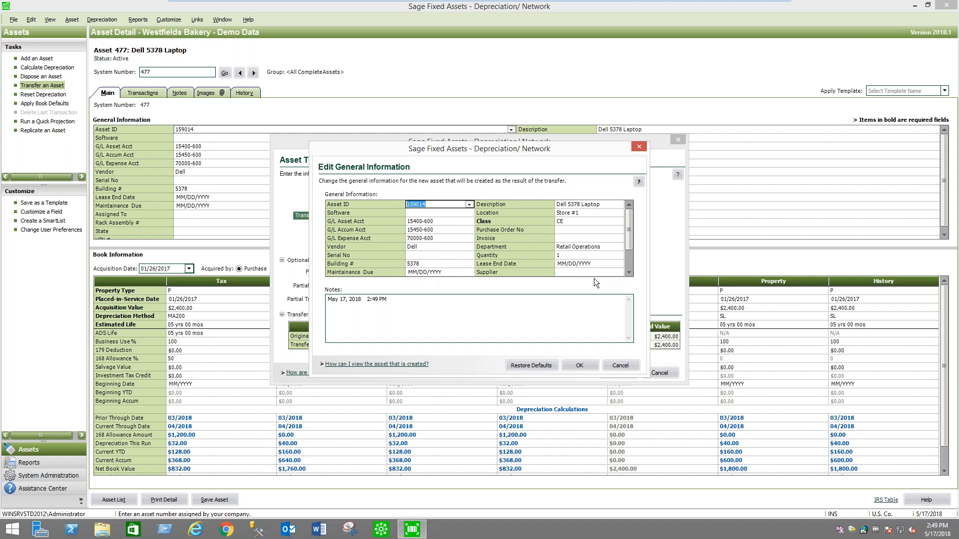
left_click(487, 308)
scroll(630, 238, "down", 1)
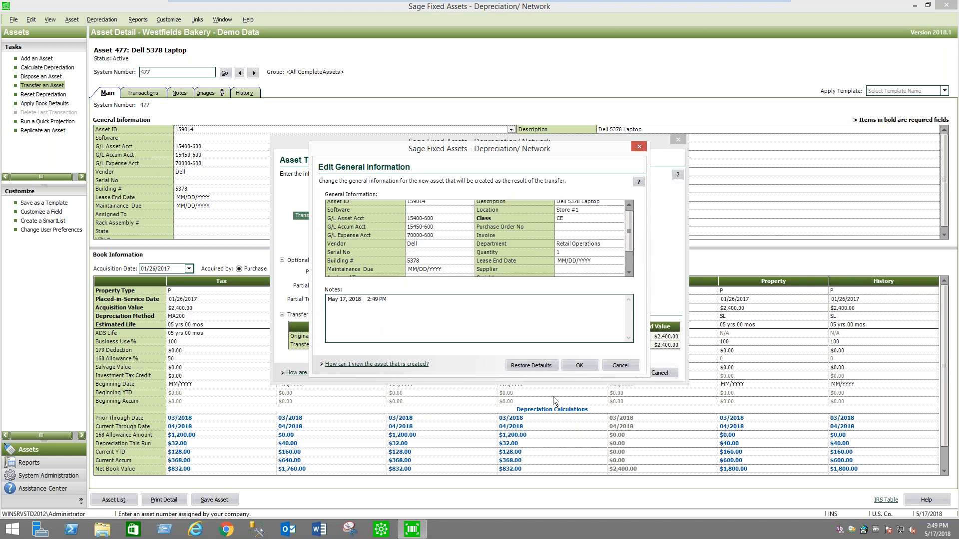
left_click(579, 366)
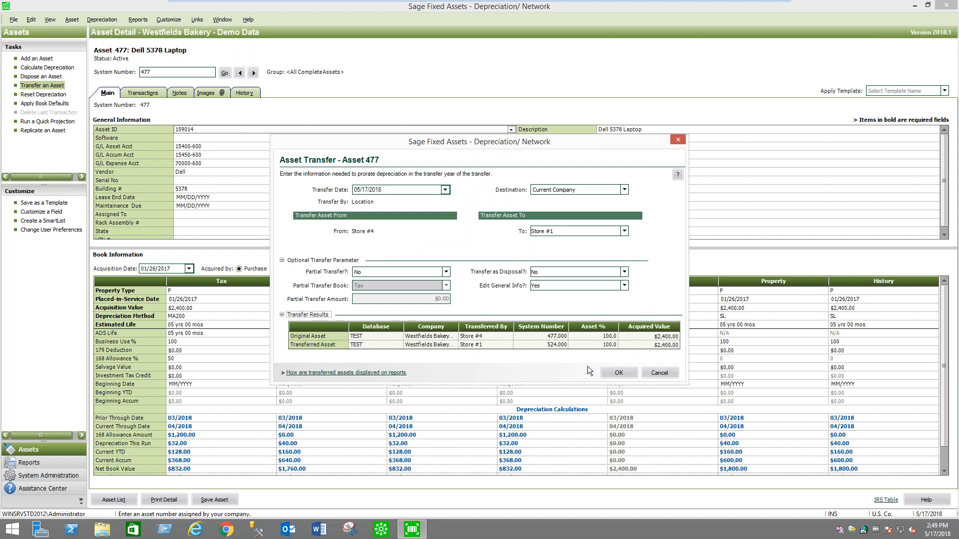
left_click(623, 373)
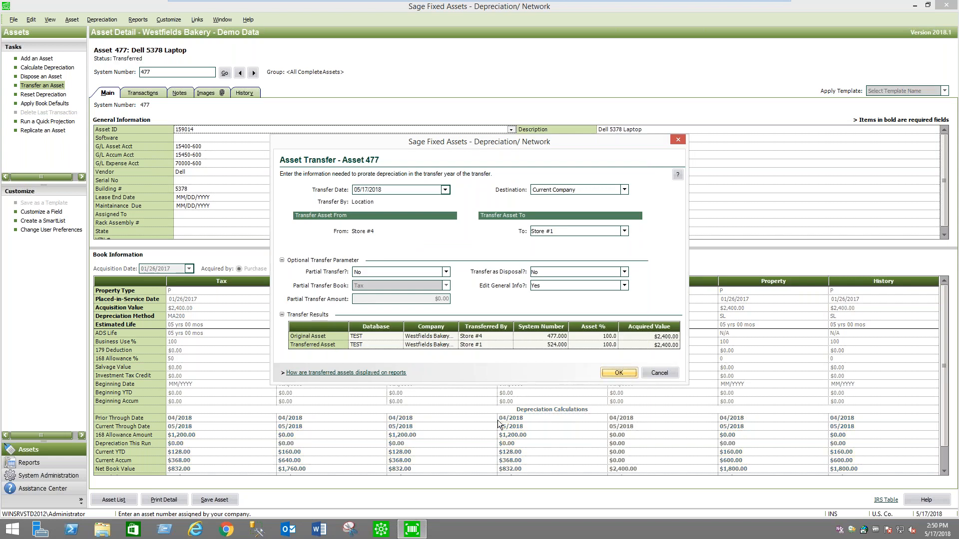
left_click(557, 295)
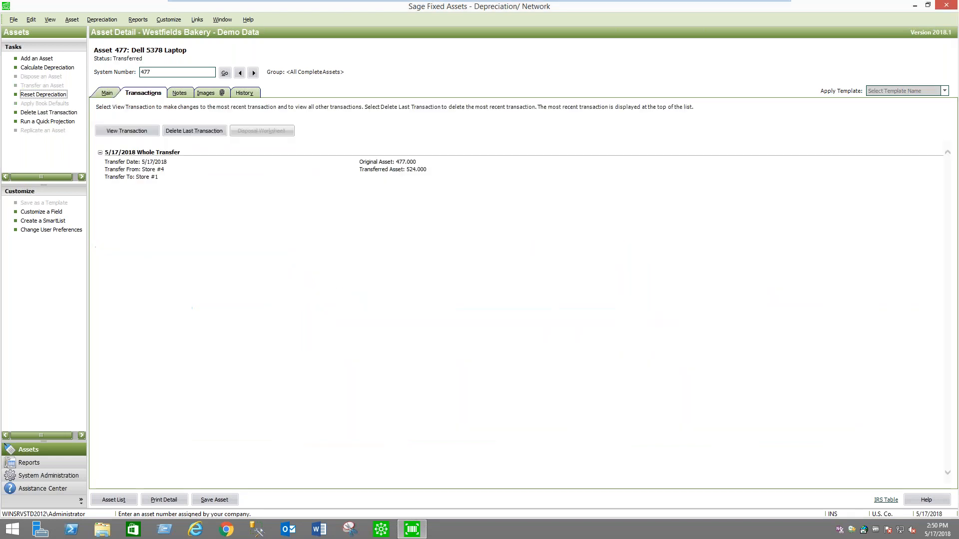
Step: Review the main details of transferred asset 477, and open the new asset 524 from the asset list
left_click(106, 95)
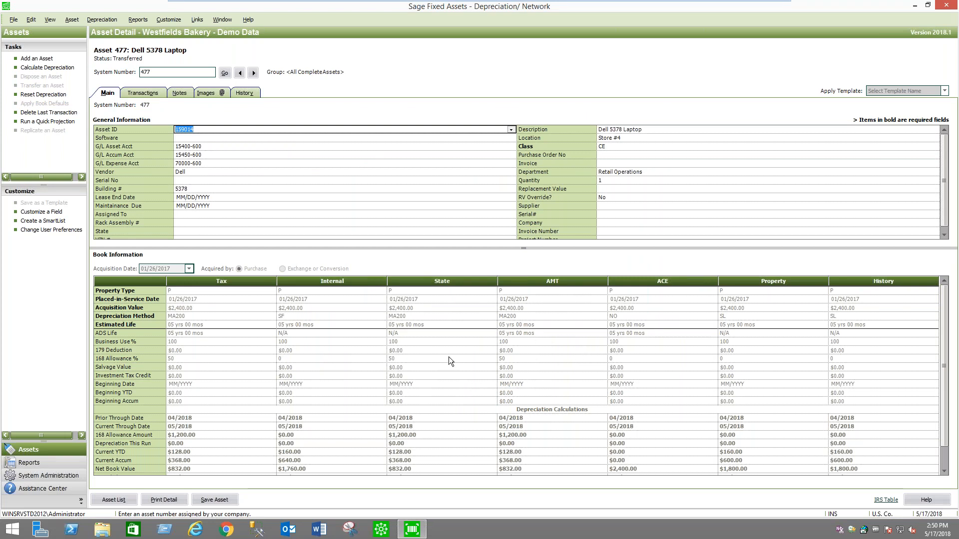
left_click(114, 499)
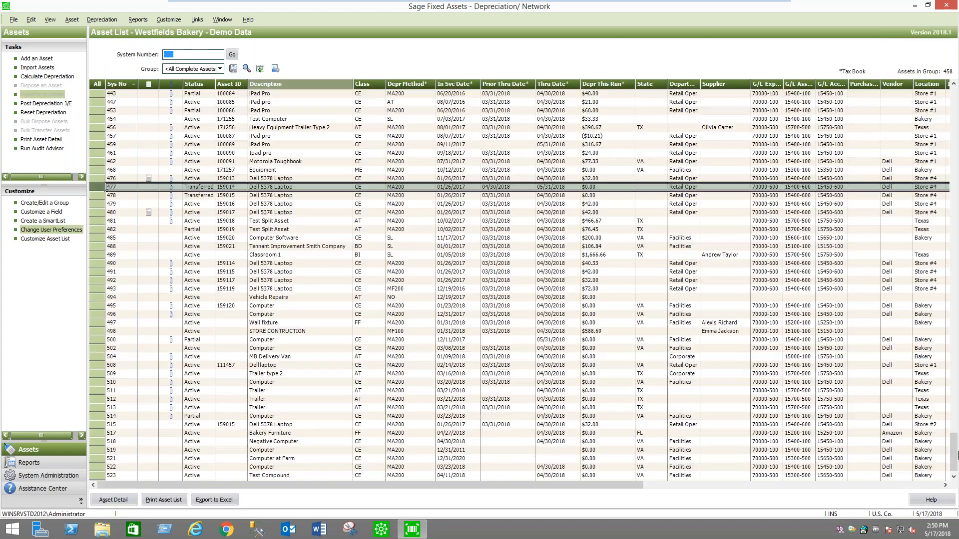
mouse_move(957, 455)
left_mouse_down()
mouse_move(956, 428)
mouse_move(953, 469)
left_mouse_up()
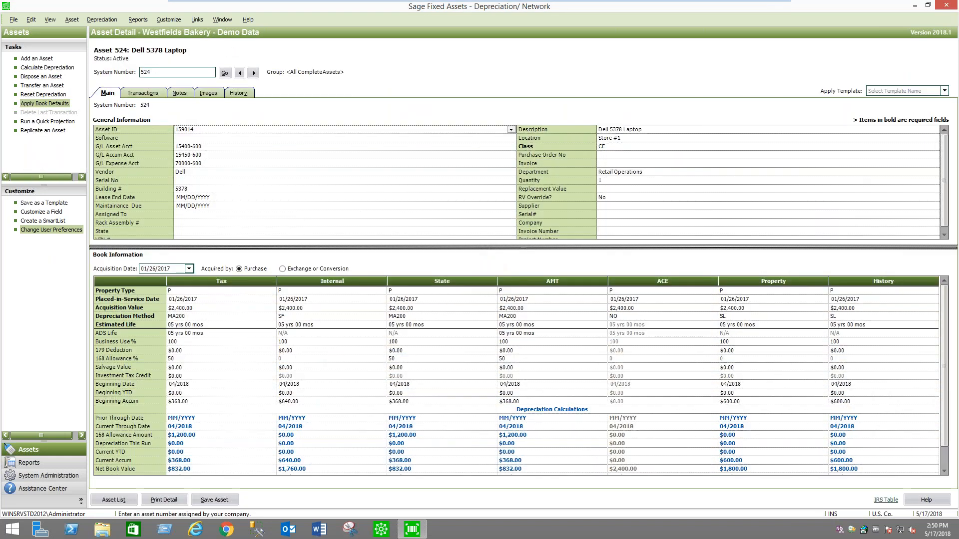
Step: Enlarge the Book Information area to show all of asset 524's depreciation rows, and open asset 477 by its system number
left_click_drag(487, 217, 487, 218)
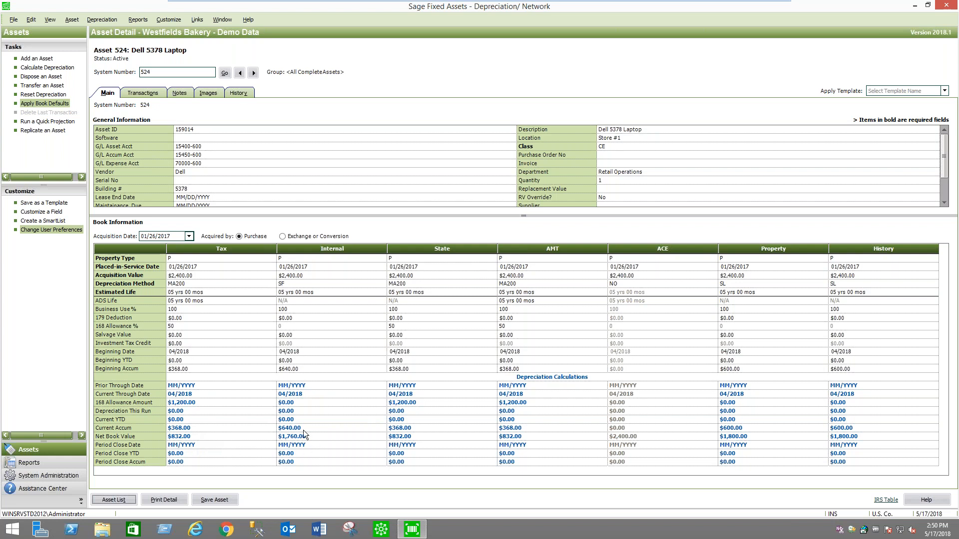
left_click_drag(162, 73, 123, 69)
type("477")
key("Return")
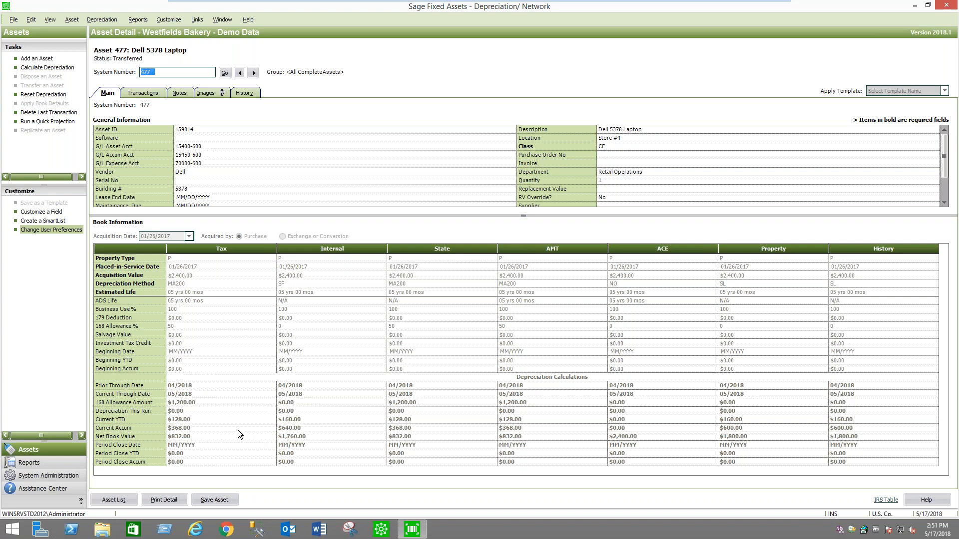
Step: View the details of asset 477's whole transfer transaction and close them without changes
left_click(147, 92)
left_click(133, 131)
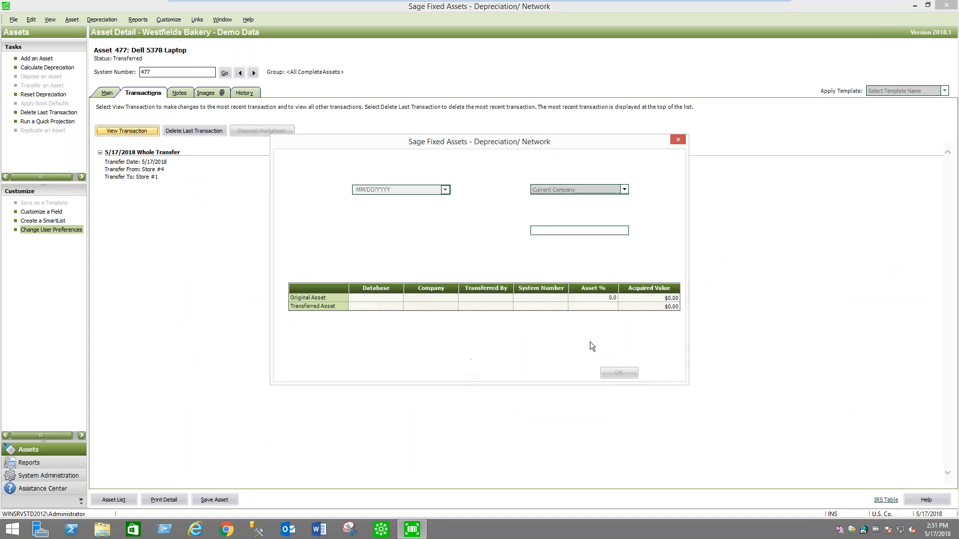
left_click(660, 374)
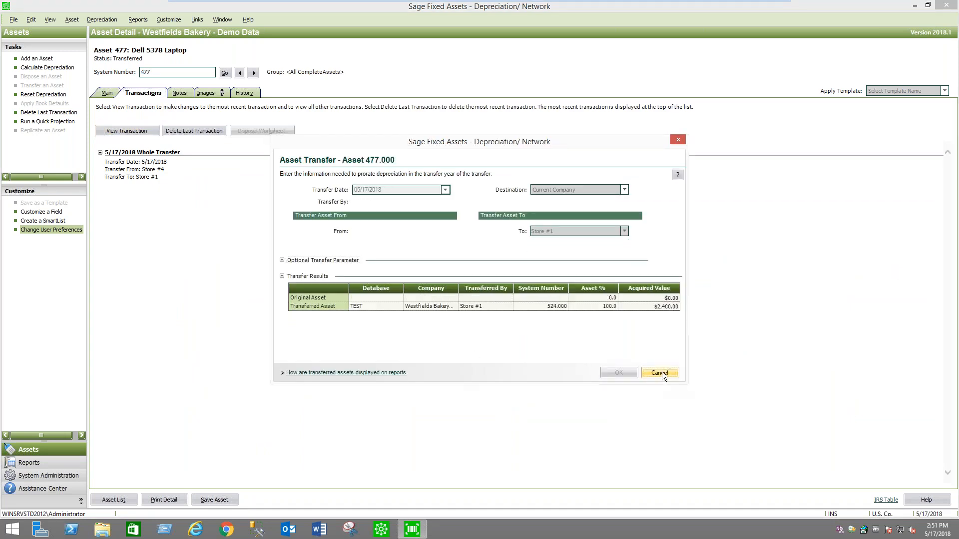
Step: Examine the action, date and user of the latest Transferred Asset event in asset 477's history, and return to its main details
left_click(253, 95)
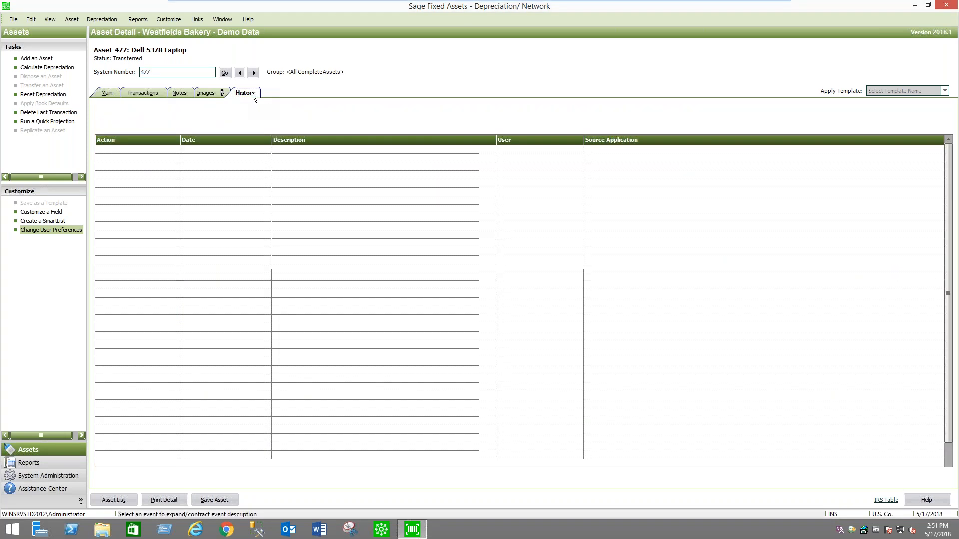
left_click_drag(948, 217, 948, 423)
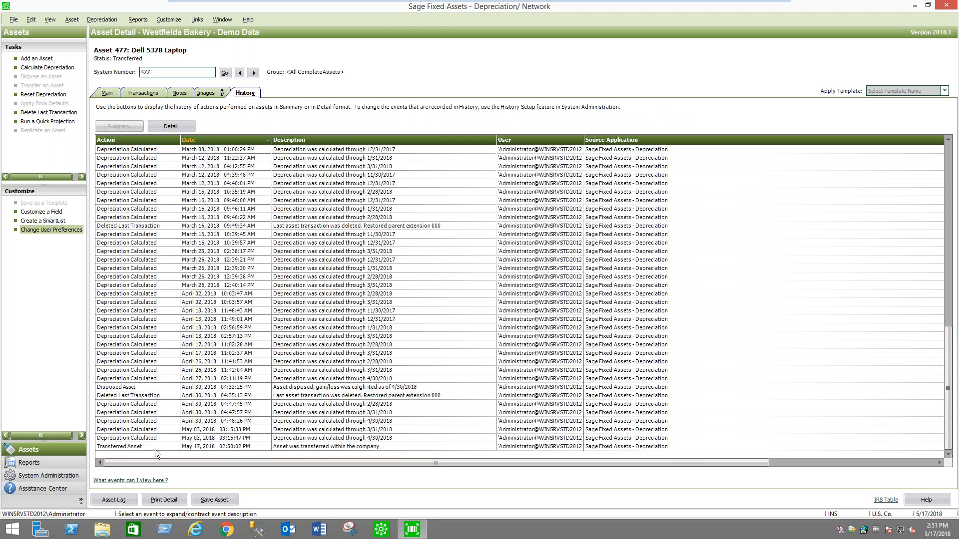
left_click(116, 447)
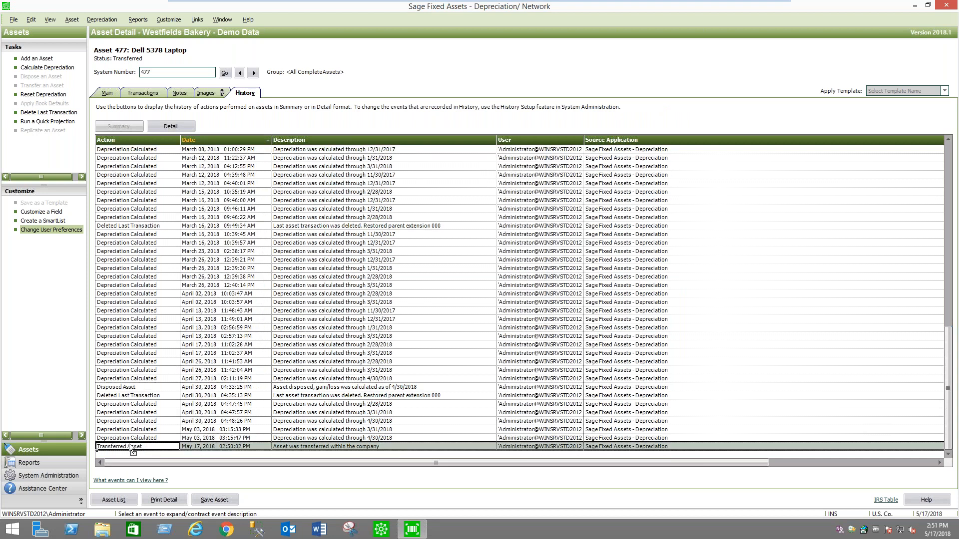
left_click(219, 447)
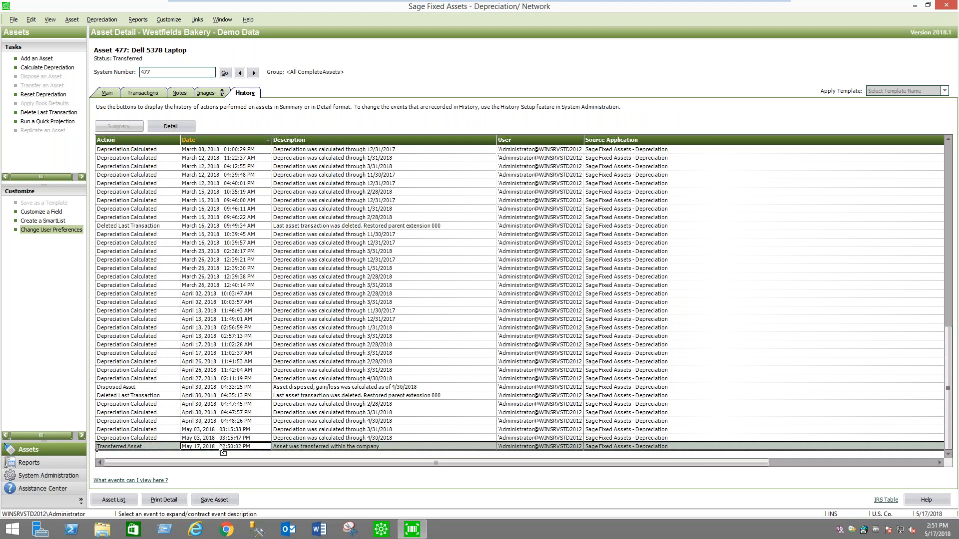
left_click(535, 447)
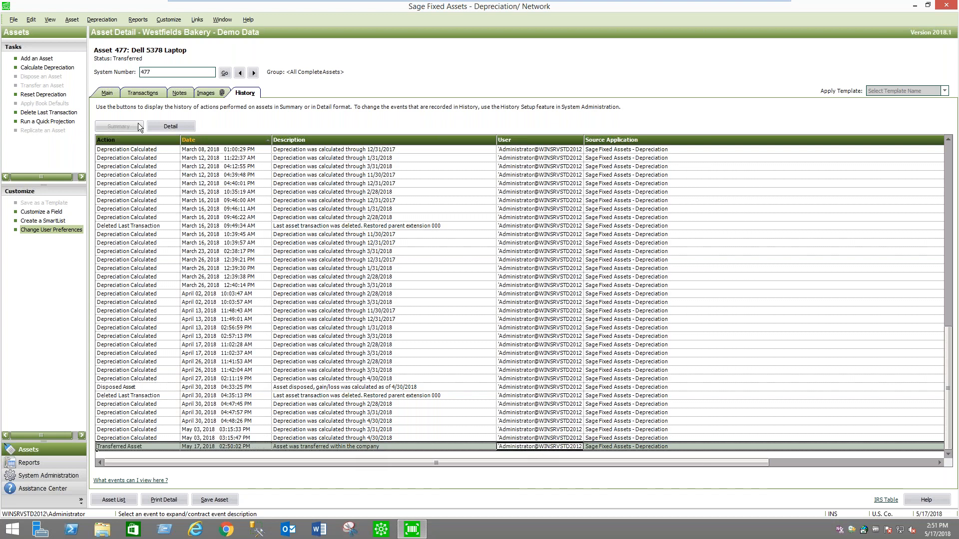
left_click(110, 92)
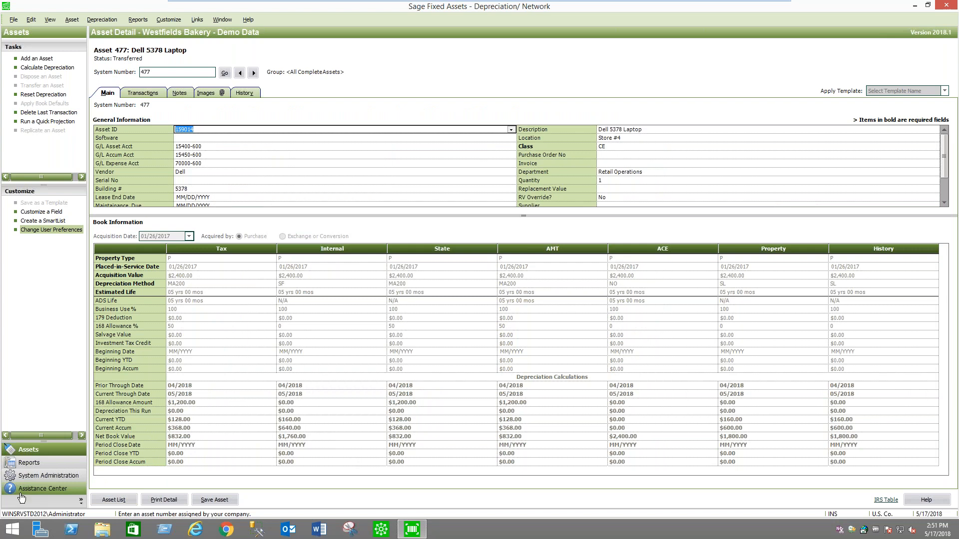
Step: Review the security levels of the restricted company profile in System Administration, and close the profile definitions without changes
left_click(41, 490)
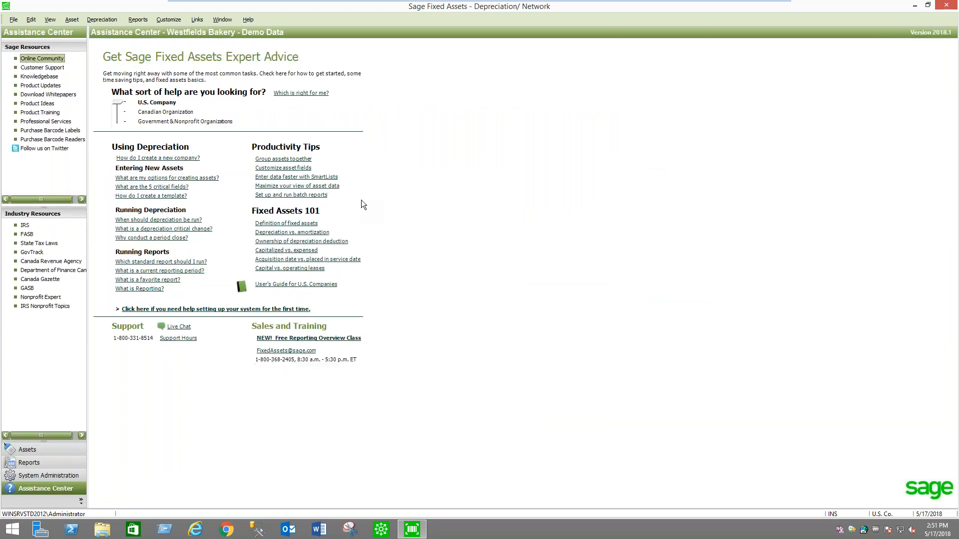
left_click(57, 476)
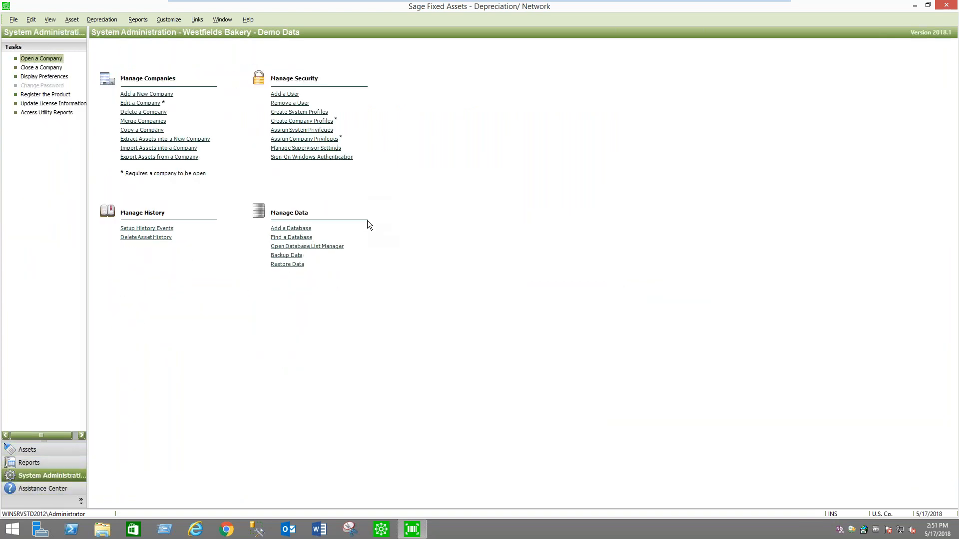
left_click(315, 122)
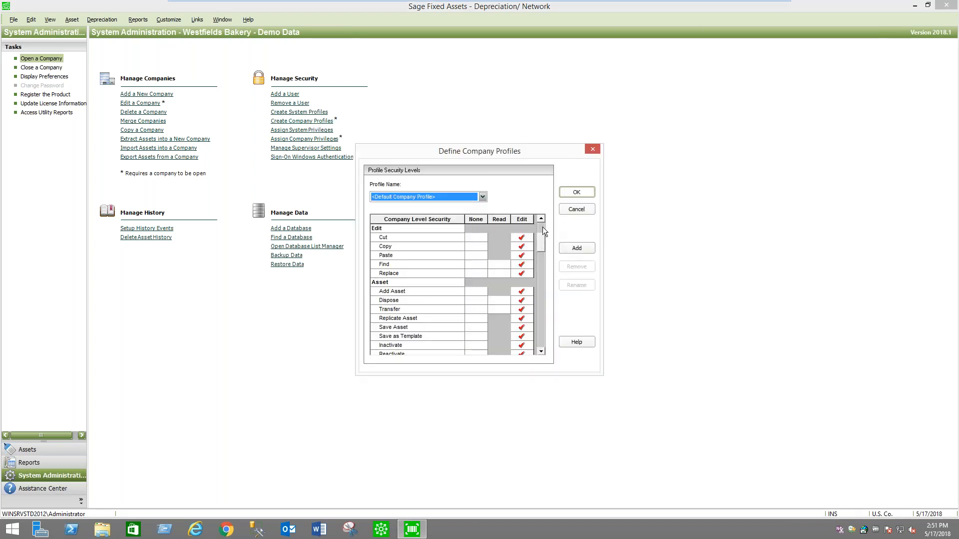
left_click(483, 198)
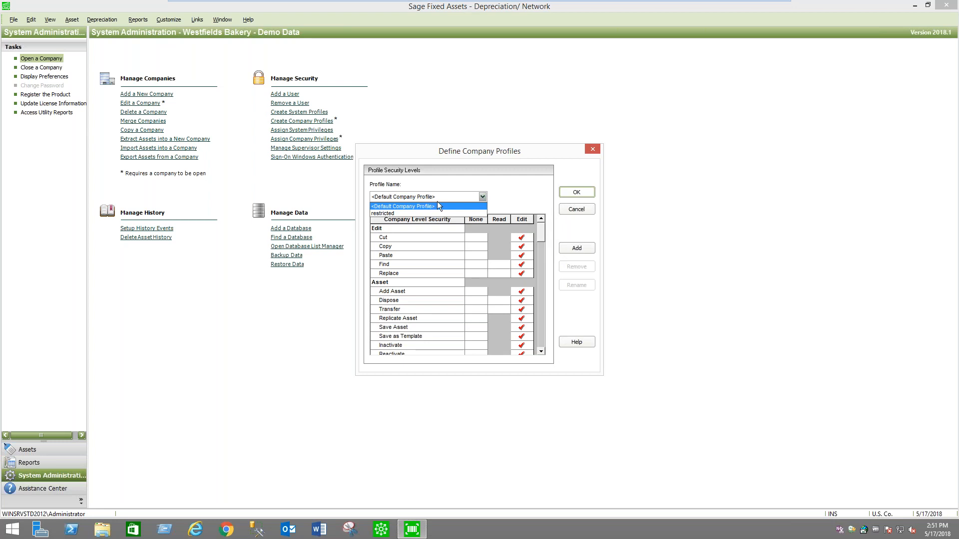
left_click(408, 213)
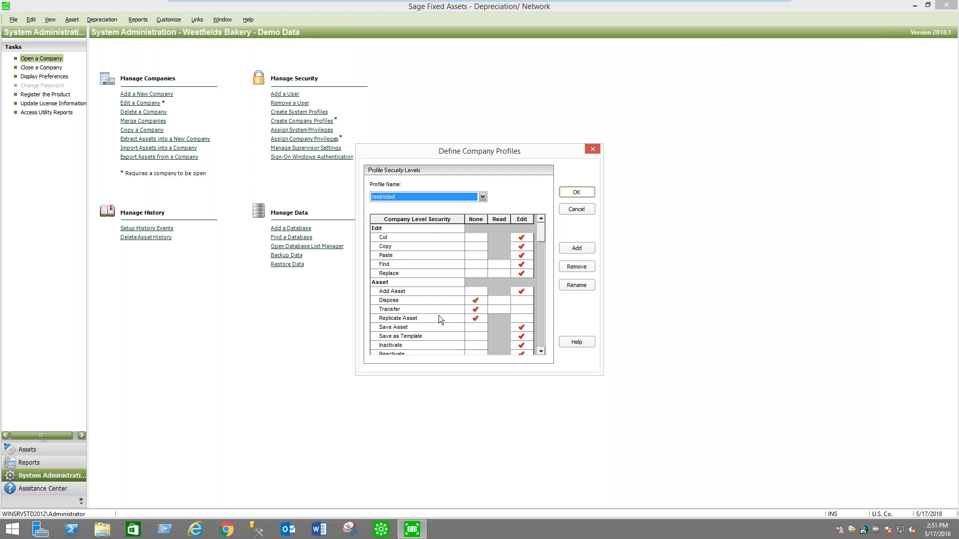
scroll(541, 265, "down", 5)
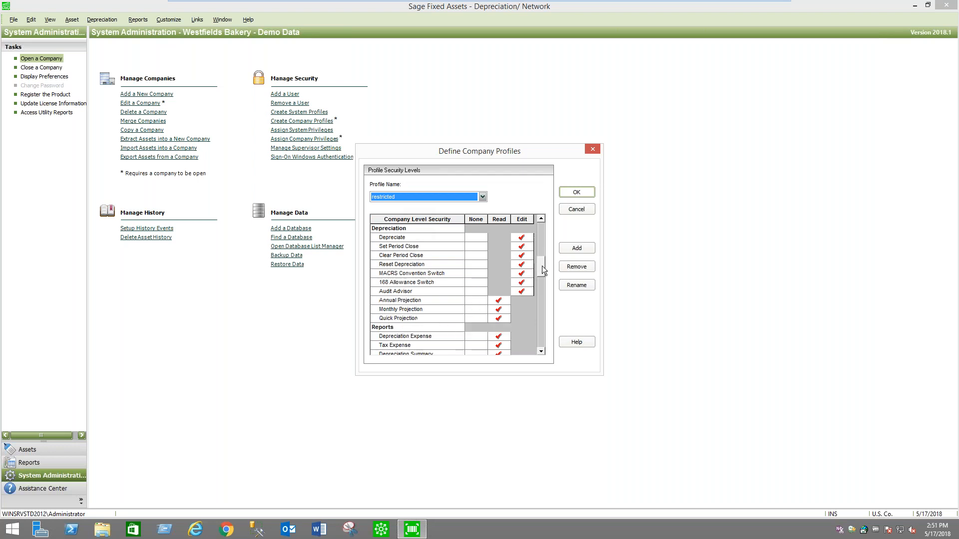
scroll(541, 280, "down", 1)
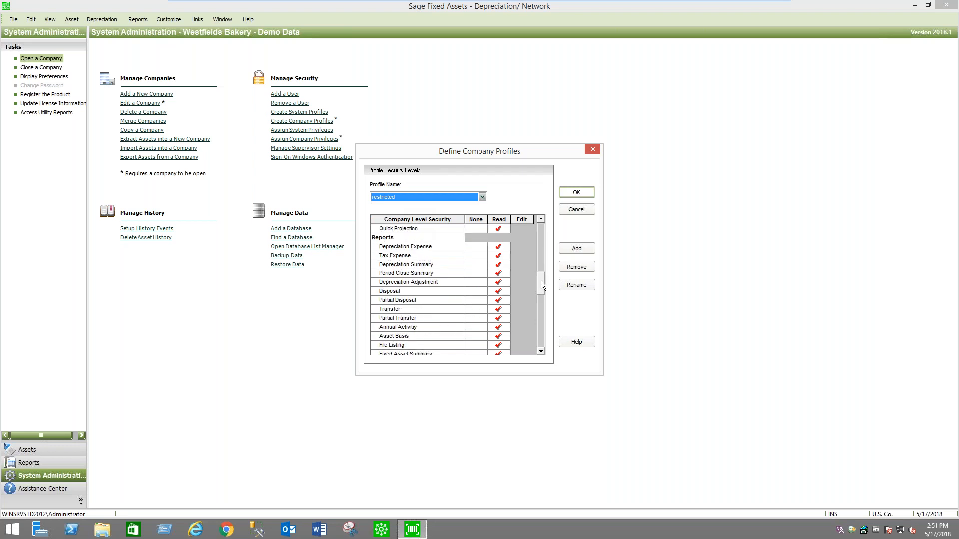
scroll(542, 298, "down", 4)
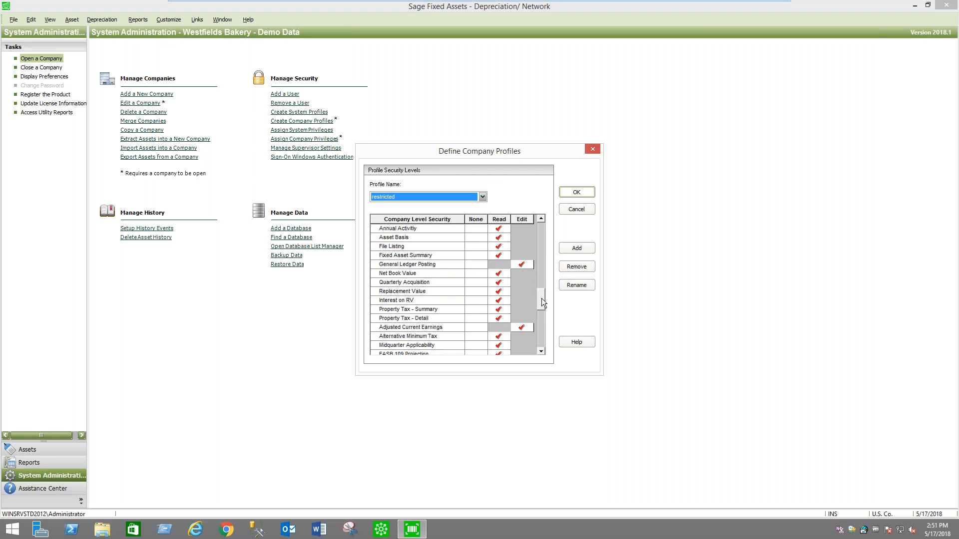
scroll(540, 305, "down", 1)
scroll(541, 306, "up", 10)
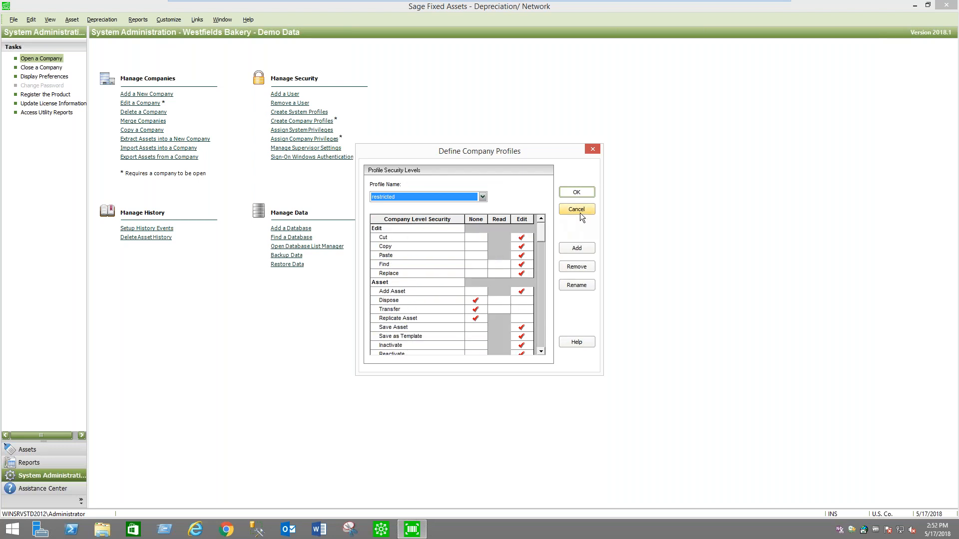
left_click(579, 210)
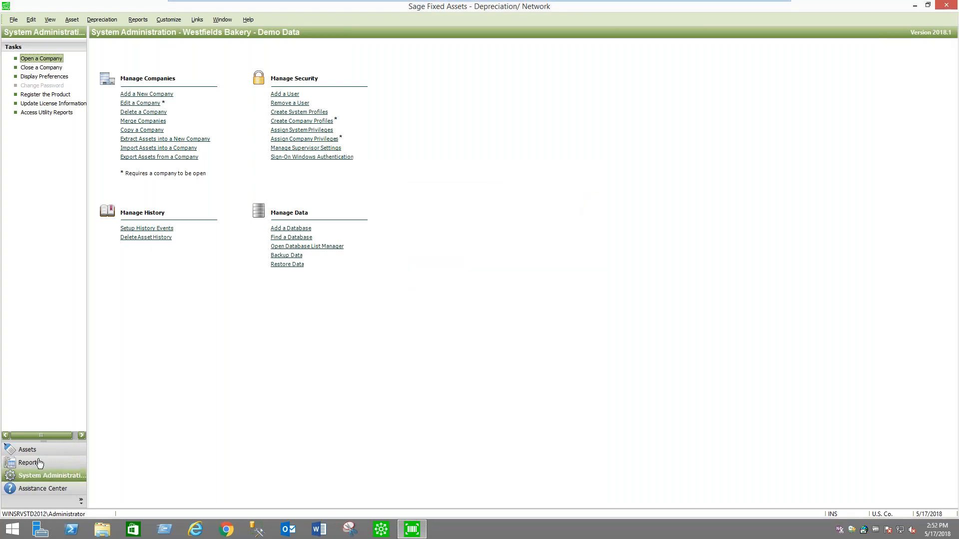
Step: Open asset 478, Dell 5378 Laptop, from the asset list and delete its last transaction, the 4/13/2018 whole transfer
left_click(28, 450)
left_click(120, 500)
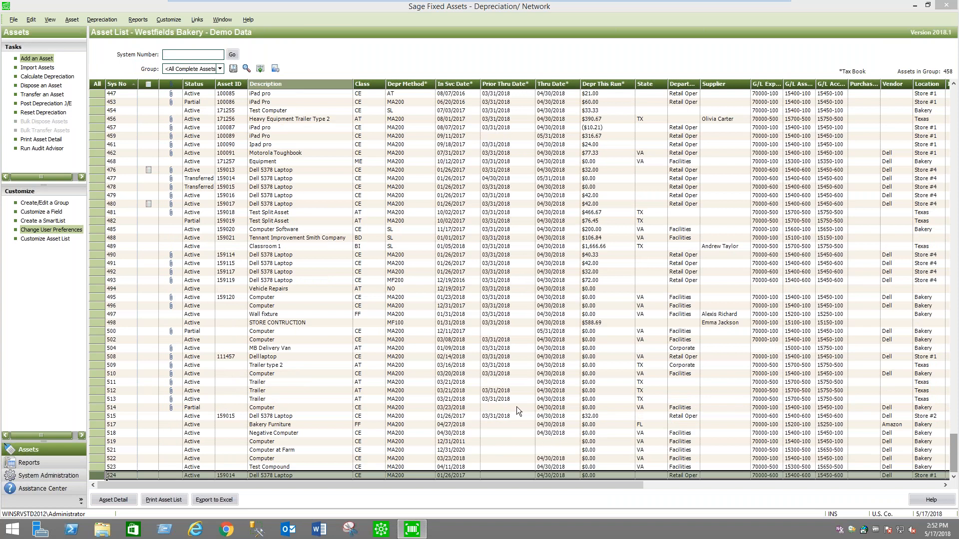
left_click(292, 188)
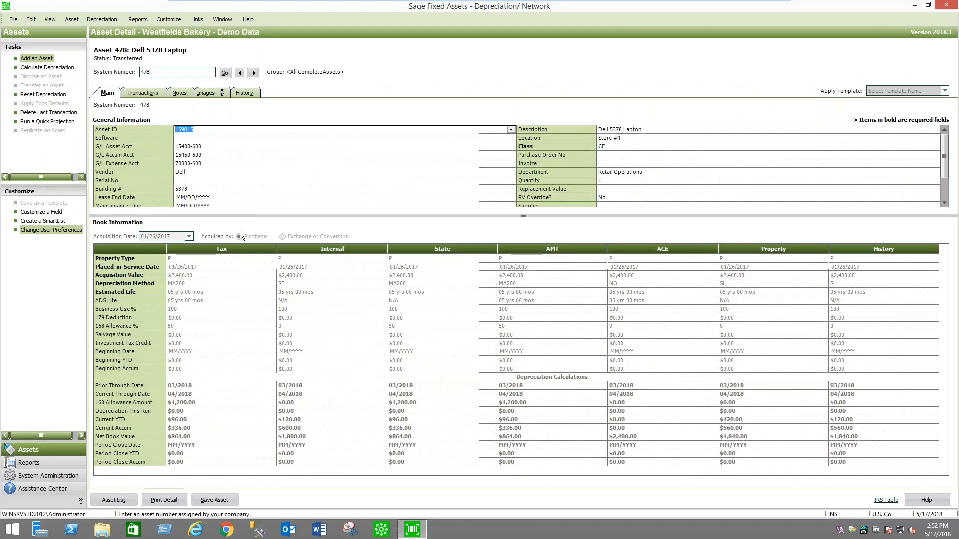
left_click(147, 93)
left_click(195, 131)
left_click(422, 286)
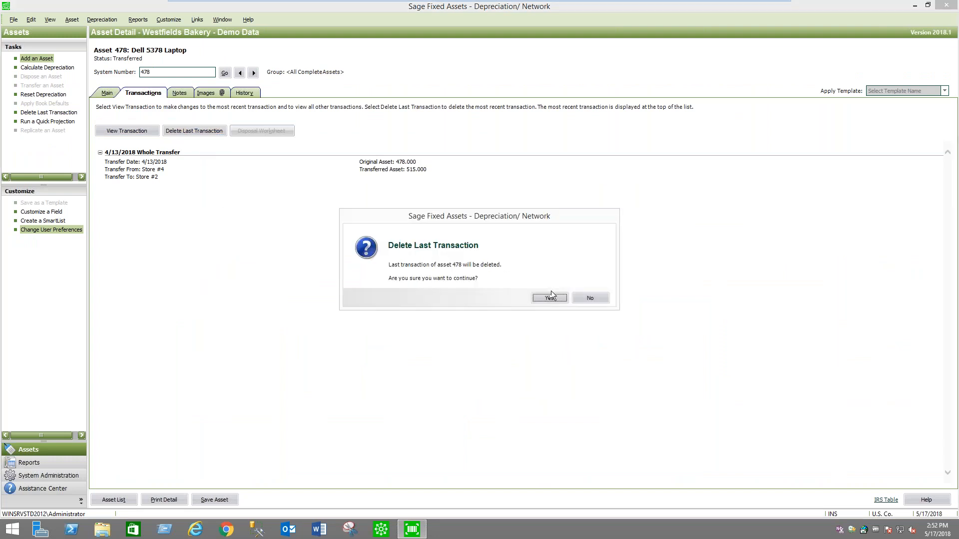
left_click(551, 296)
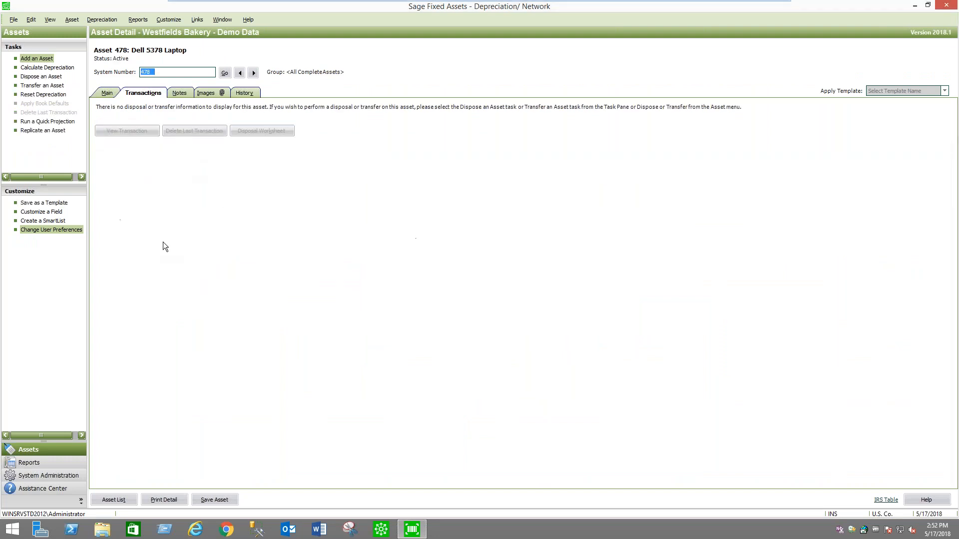
Step: Review asset 478's main details and examine the Transferred Asset and latest Deleted Last Transaction events in its history
left_click(101, 92)
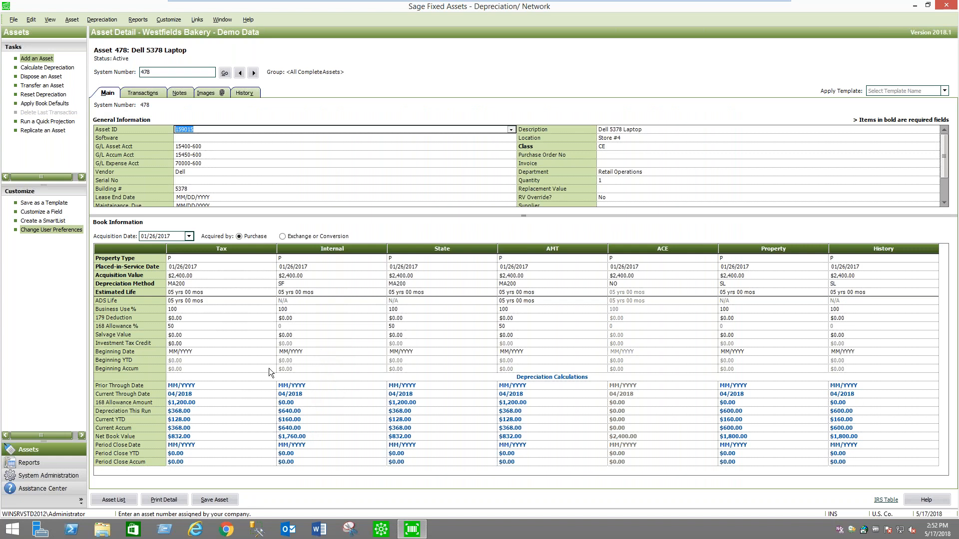
left_click(243, 94)
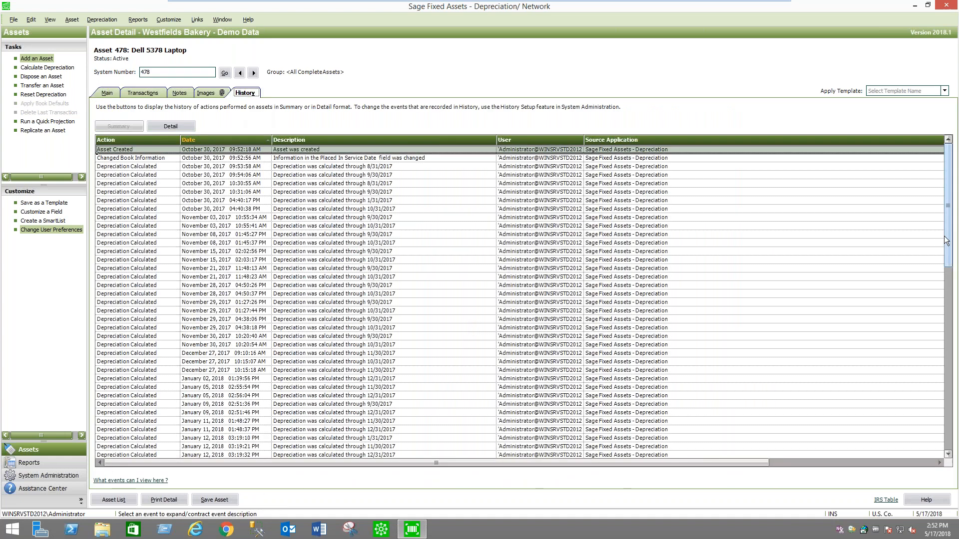
left_click_drag(952, 372, 953, 440)
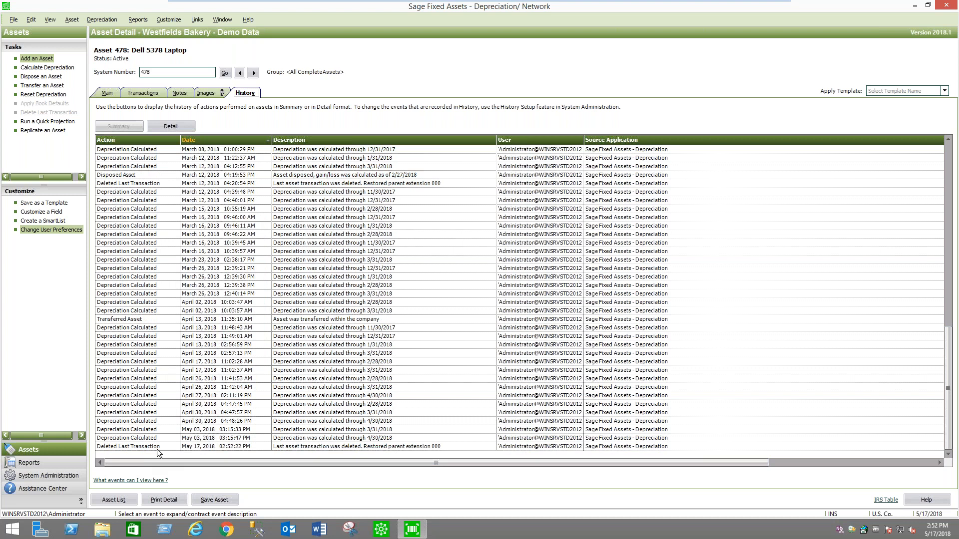
left_click(140, 321)
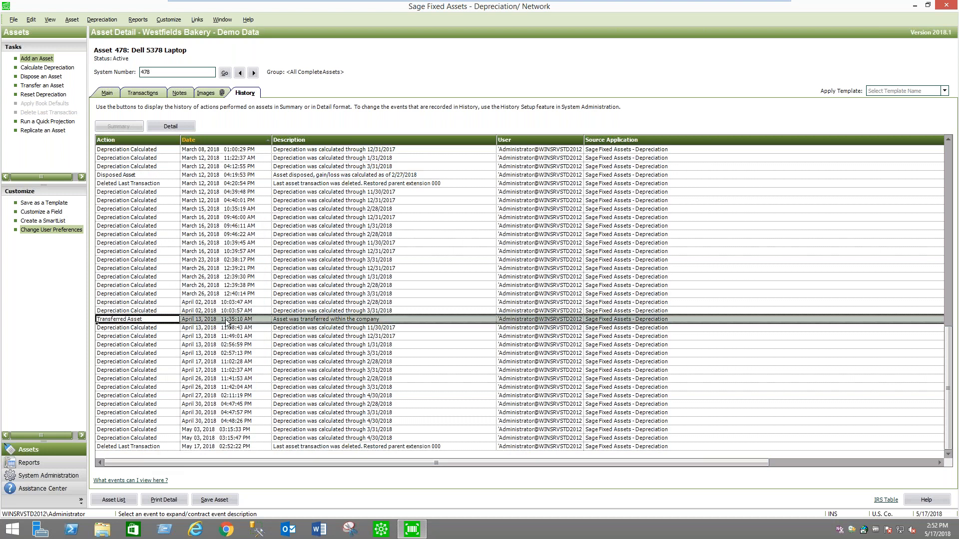
left_click(151, 447)
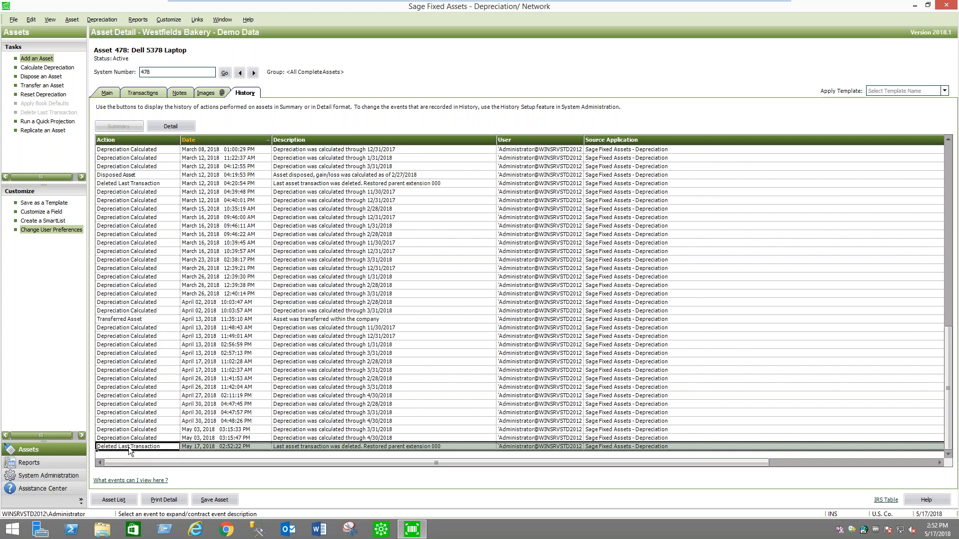
left_click(217, 447)
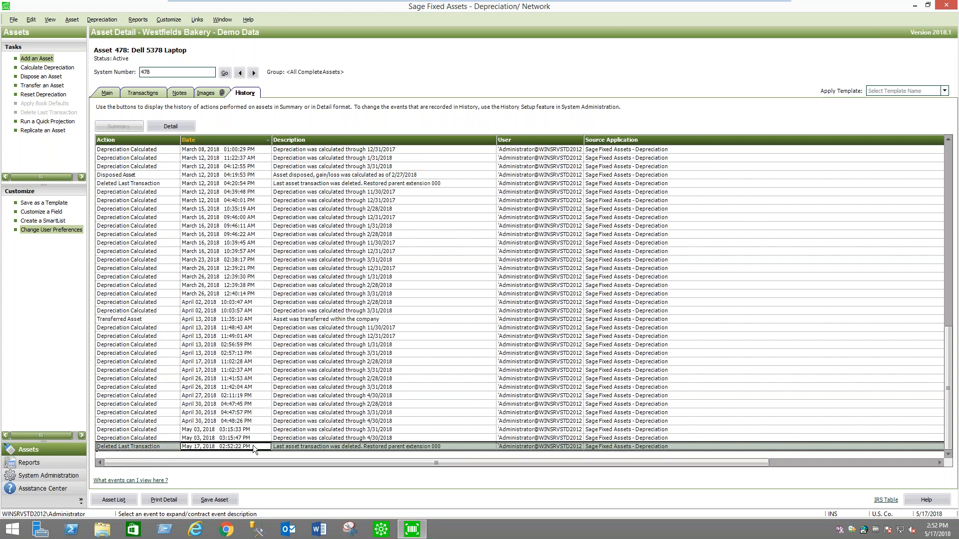
left_click(559, 446)
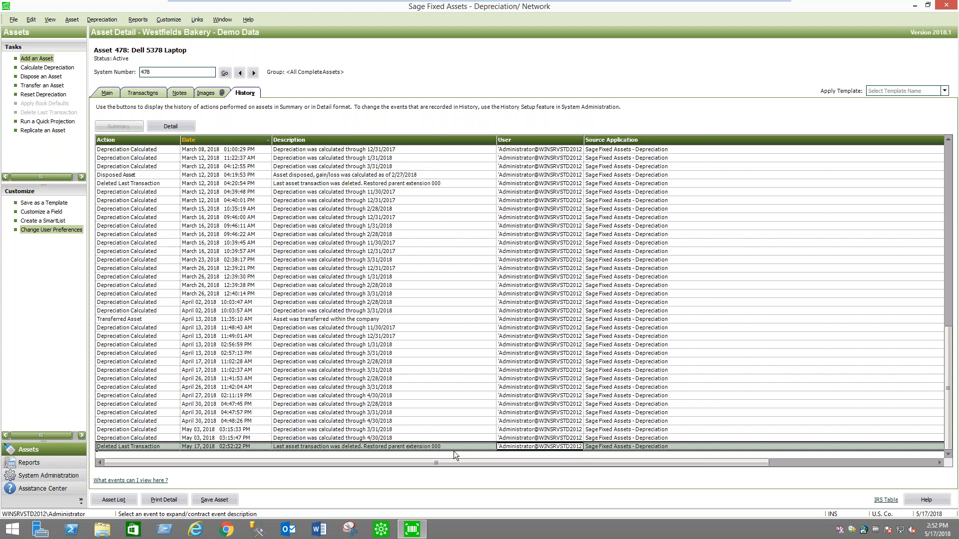
left_click(108, 92)
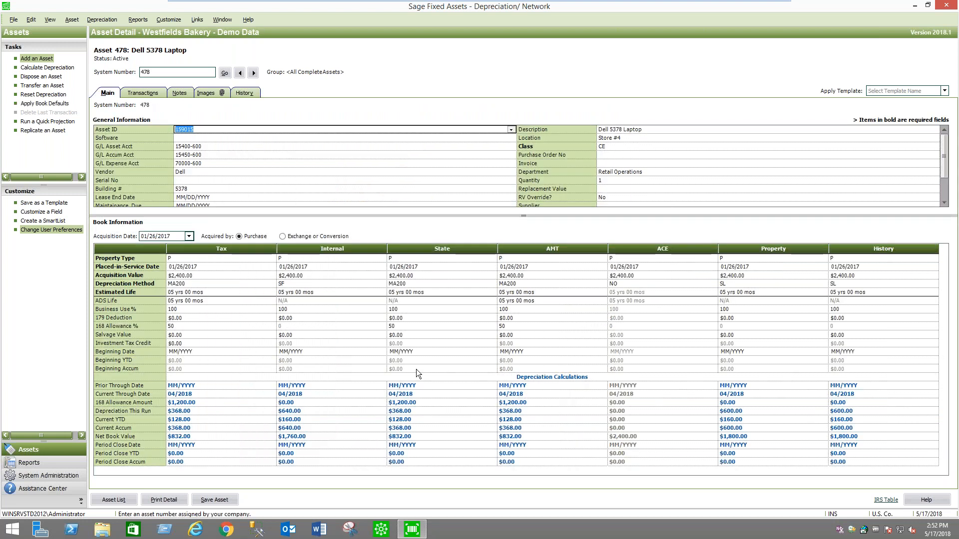
Step: Find asset 478 near the end of the asset list and reopen its detail
left_click(116, 501)
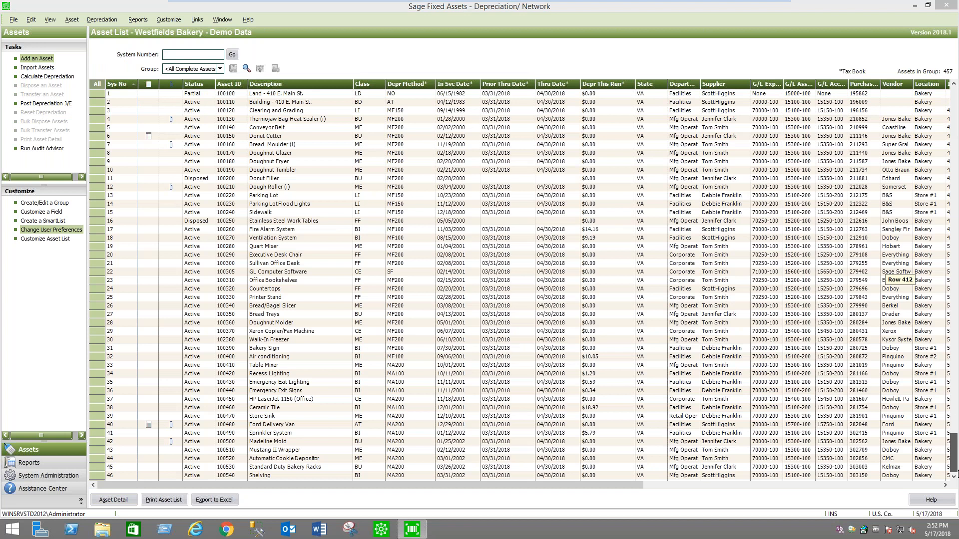
left_click_drag(958, 473, 958, 473)
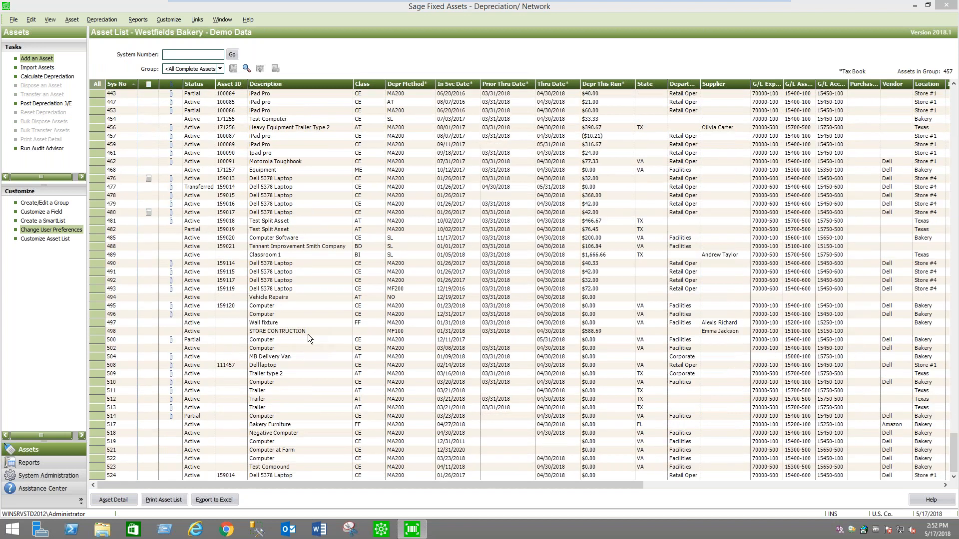
left_click(293, 196)
double_click(293, 196)
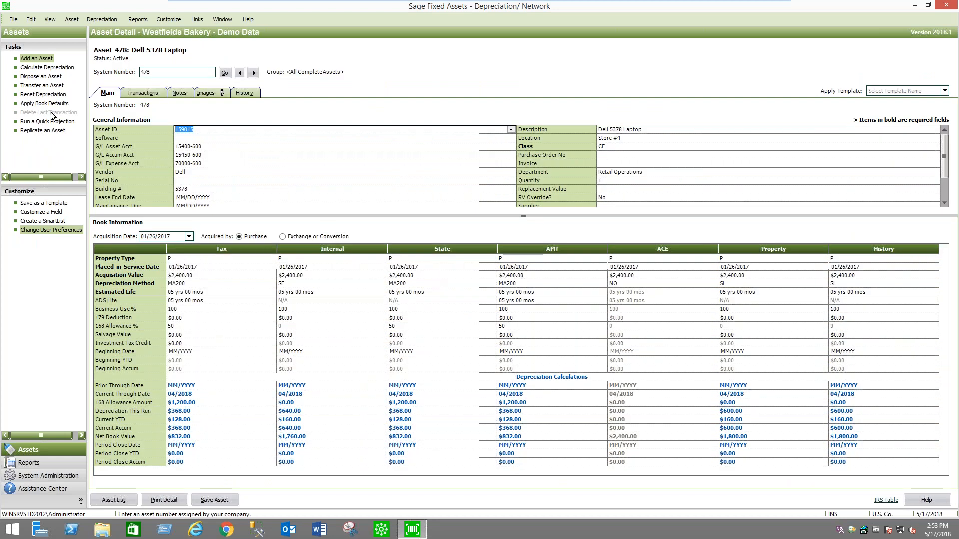
Step: Start disposing of asset 478 with a disposal date of 05/17/2018, keeping Sale as the disposal method
left_click(41, 76)
left_click(443, 148)
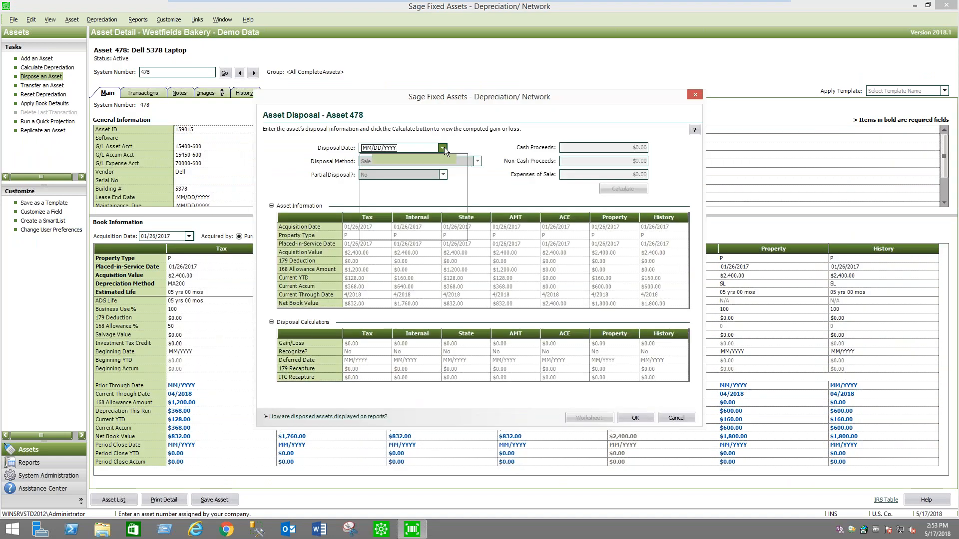
left_click(421, 234)
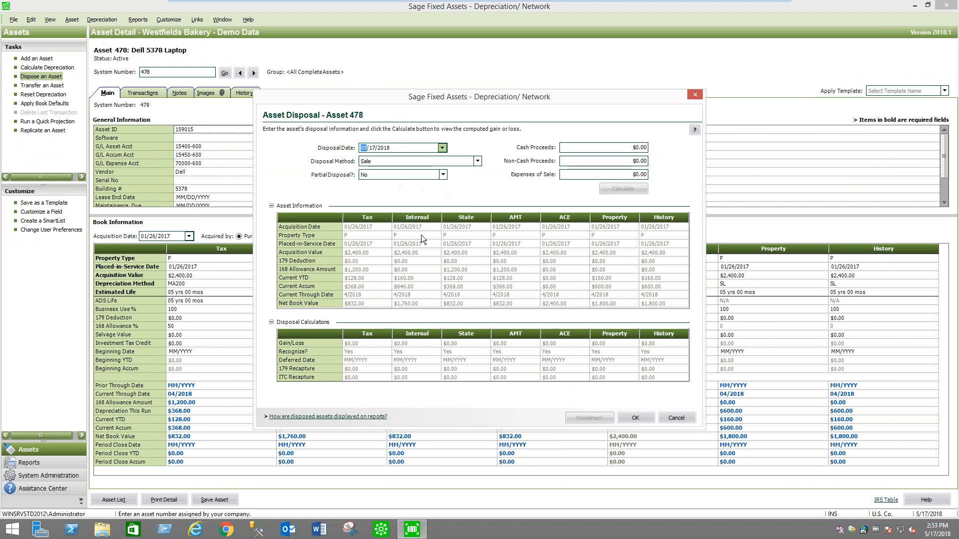
key("Tab")
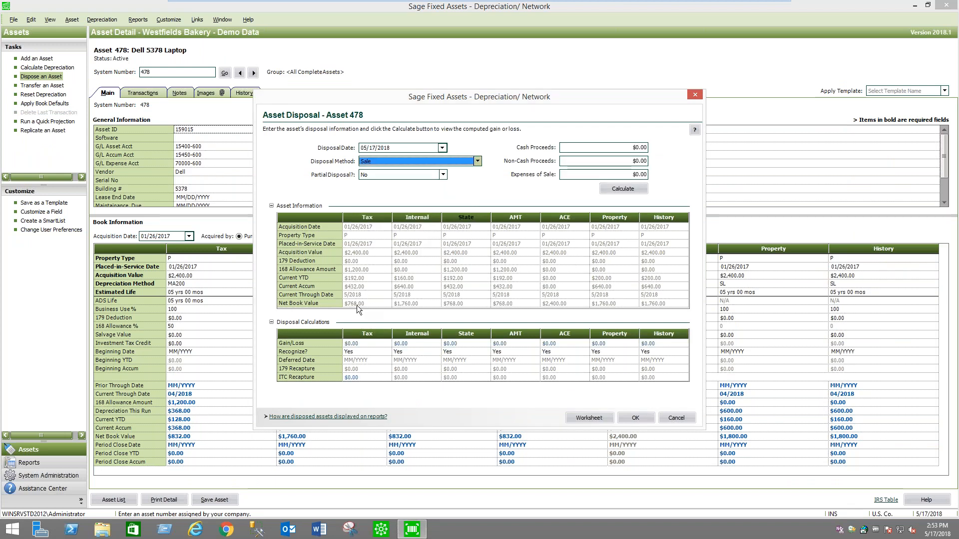
left_click(478, 161)
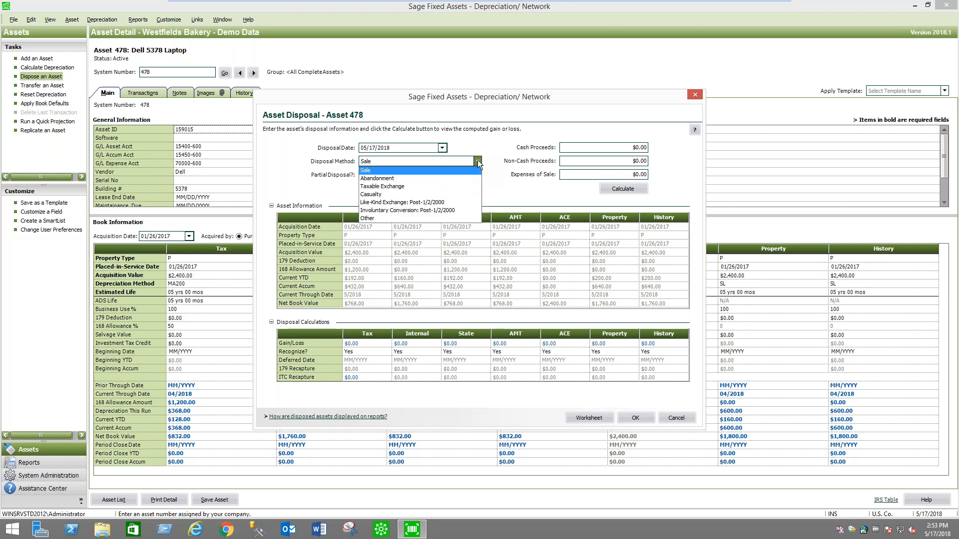
left_click(478, 163)
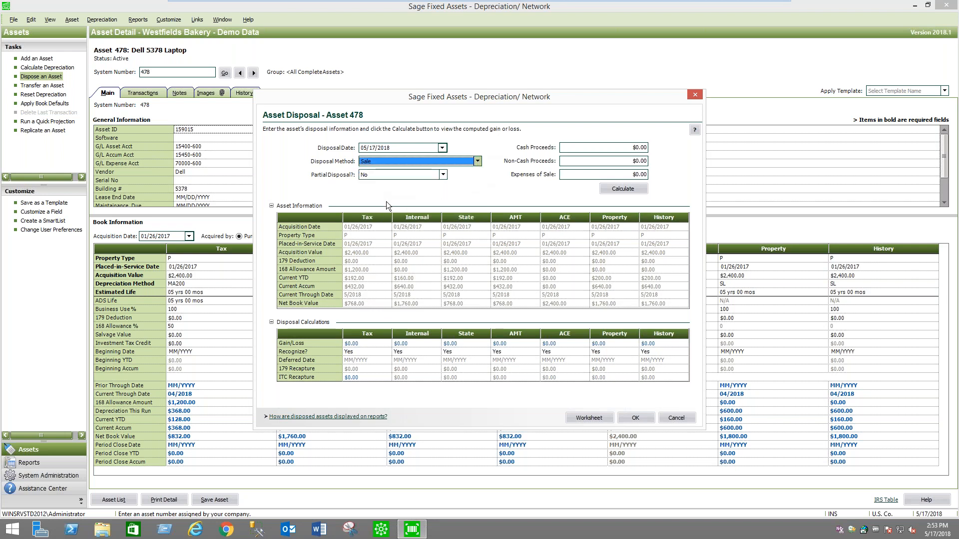
Step: Make it a partial disposal with a Tax book disposal amount of $800.00, leaving the description blank
left_click(443, 175)
left_click(419, 183)
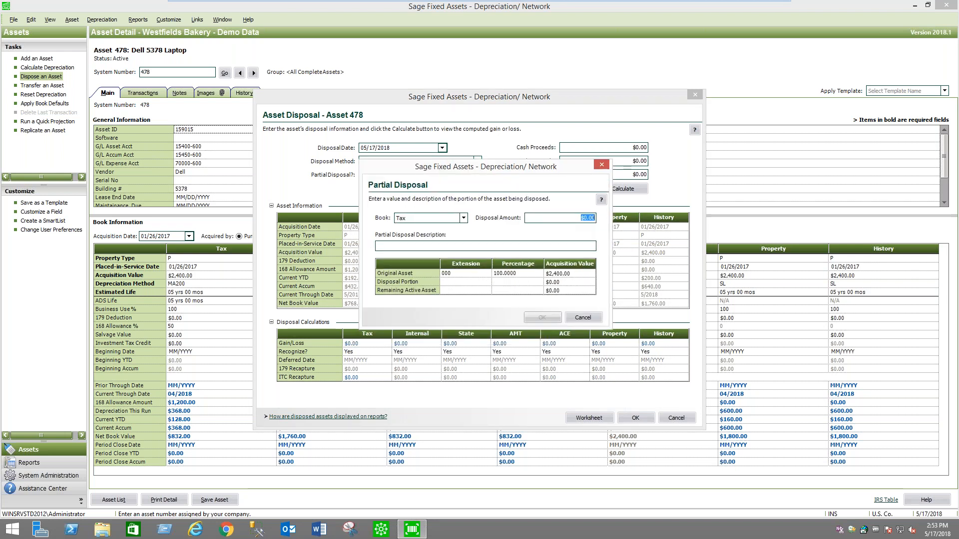
left_click_drag(544, 170, 555, 153)
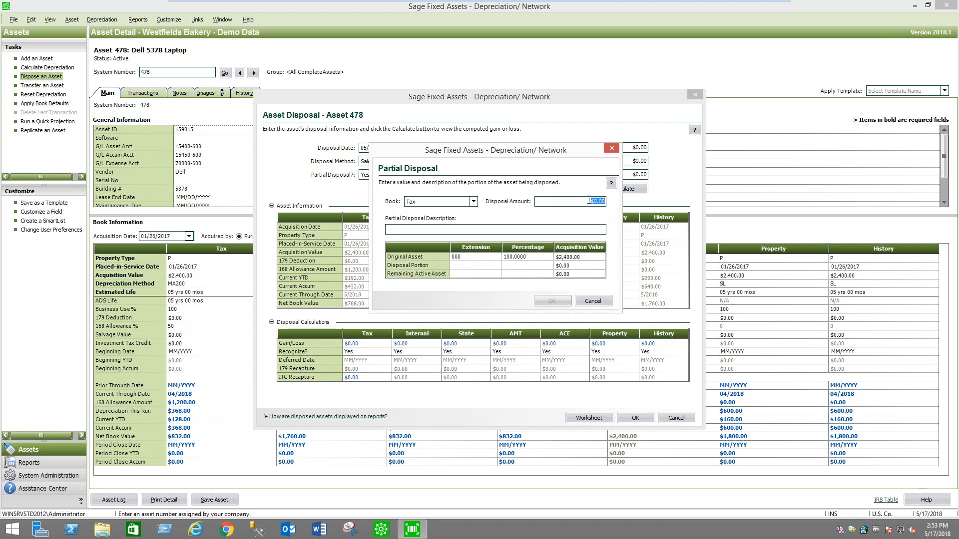
type("800")
key("Tab")
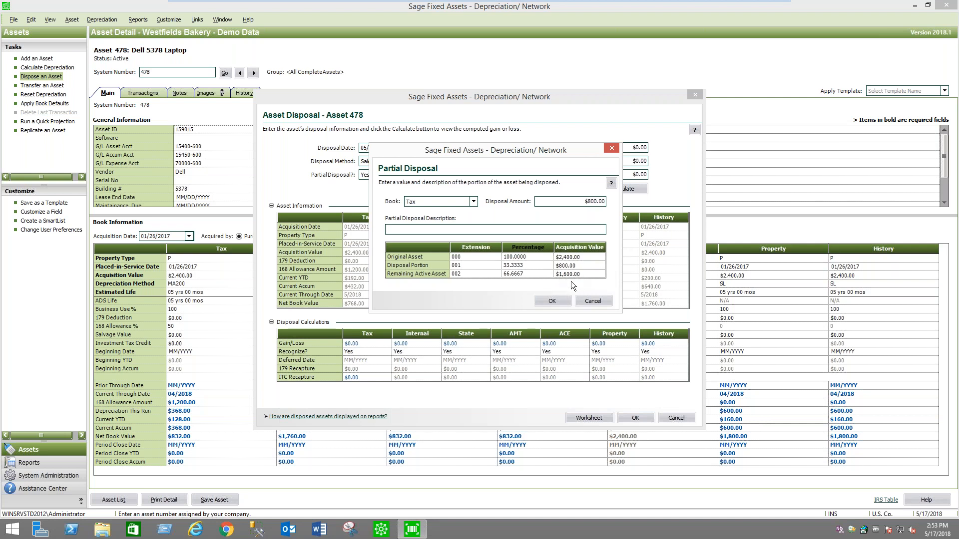
left_click(551, 301)
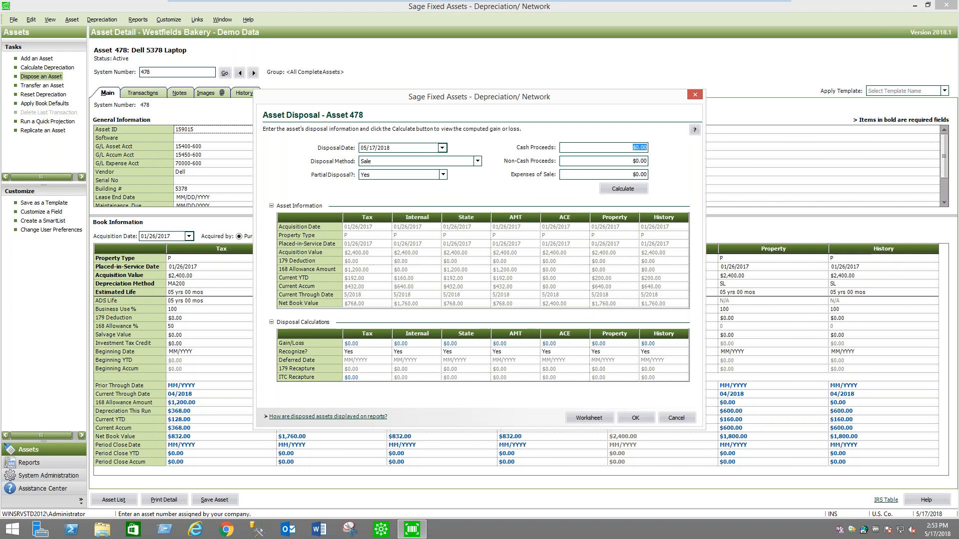
Step: Enter cash proceeds of $700.00 and expenses of sale of $50.00, and calculate the disposal's gain or loss
type("700")
key("Tab")
key("Tab")
type("50")
key("Tab")
left_click(633, 191)
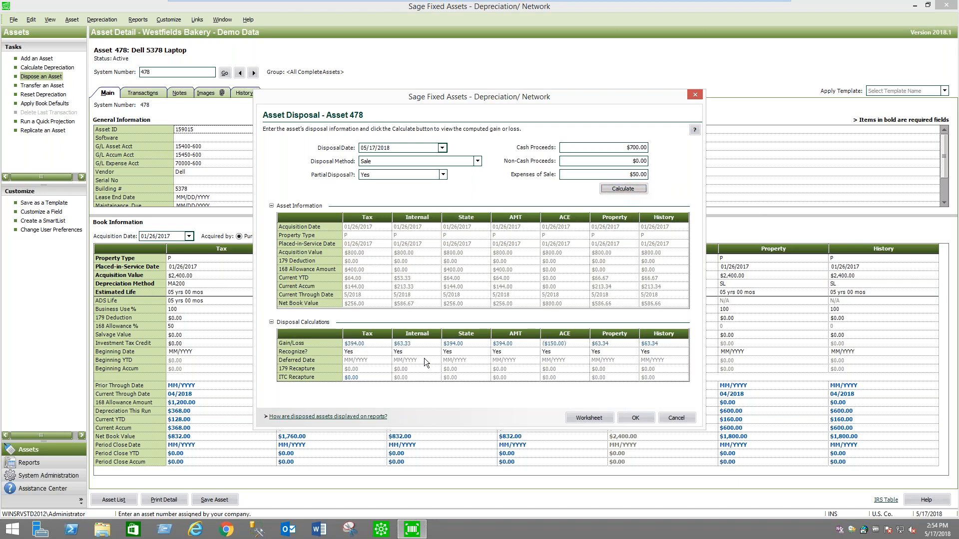
Step: Examine the Tax and Internal gain/loss, the Tax book's Recognize options and its ITC Recapture, keeping Recognize at Yes
left_click(369, 343)
left_click(423, 343)
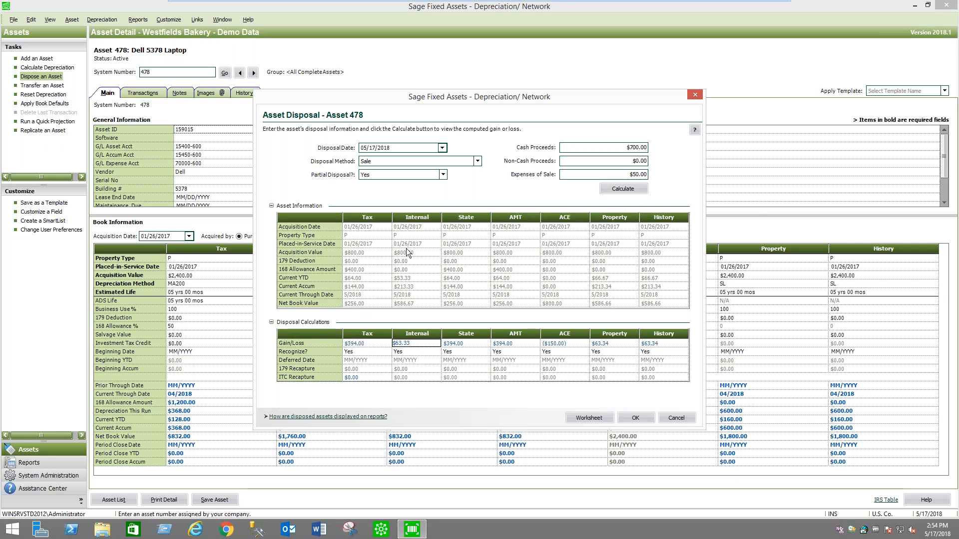
left_click(380, 352)
left_click(387, 353)
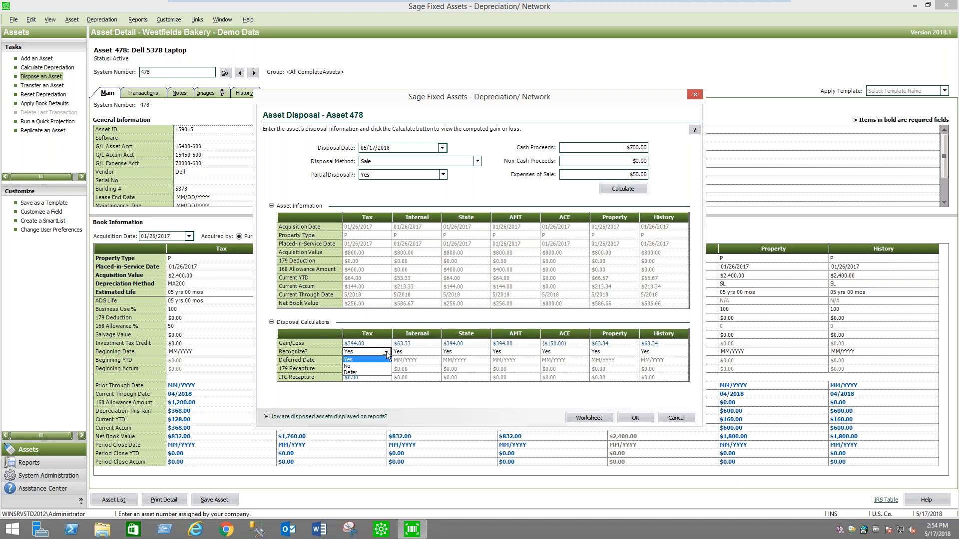
left_click(385, 360)
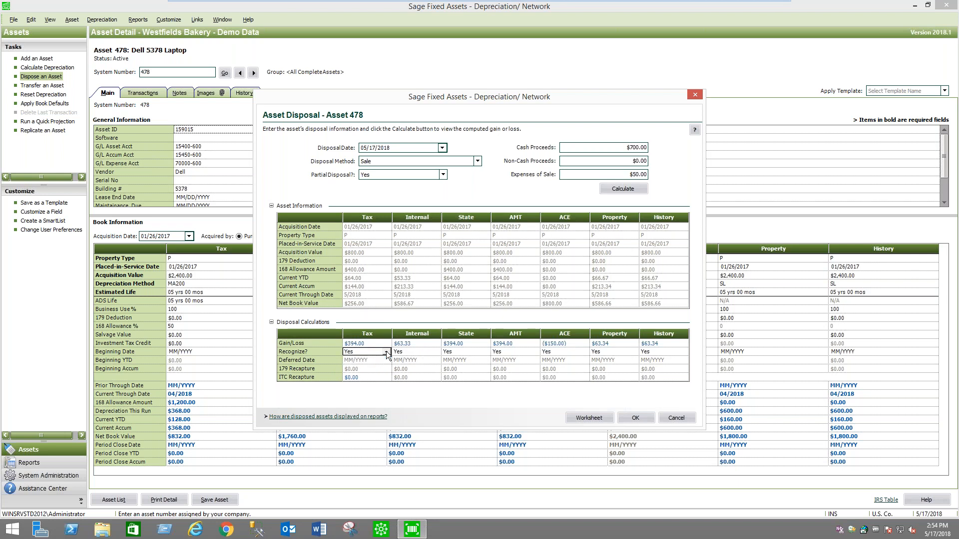
left_click(376, 342)
left_click_drag(372, 342, 318, 339)
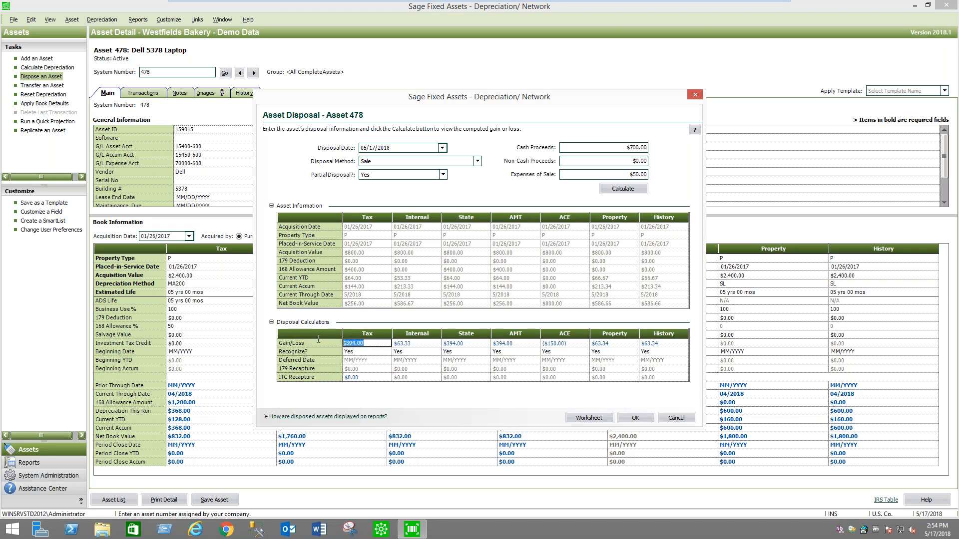
left_click(367, 343)
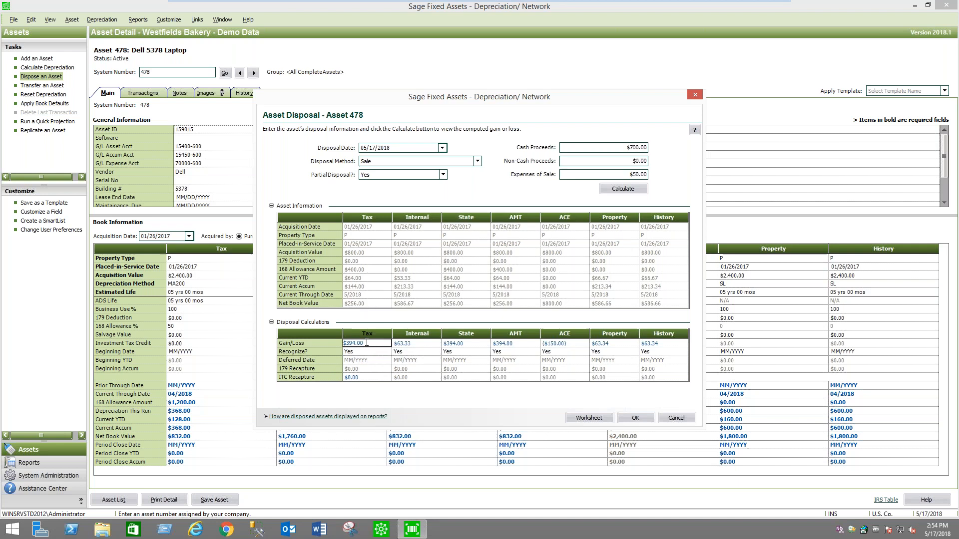
left_click(372, 378)
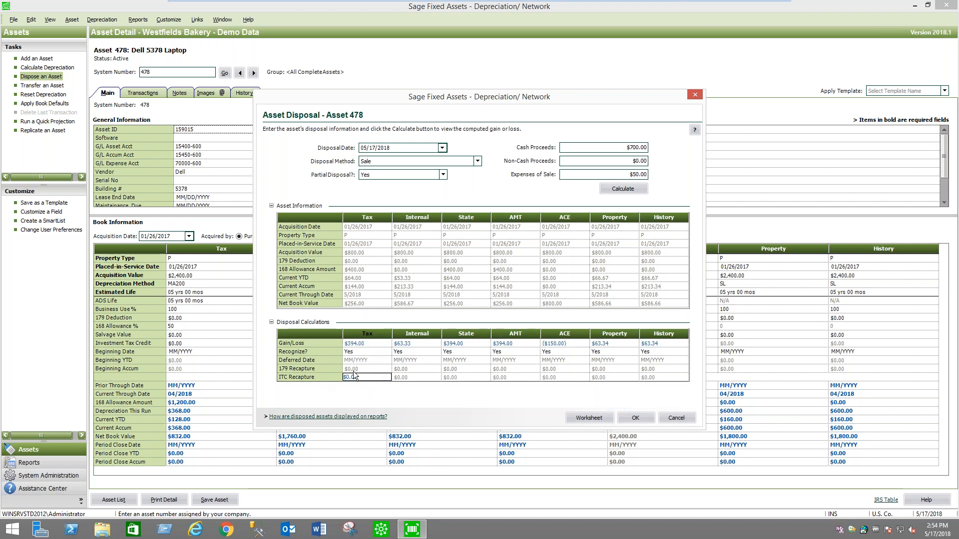
Step: Review the Tax book's disposal worksheet at 150% zoom, and close the report
left_click(591, 418)
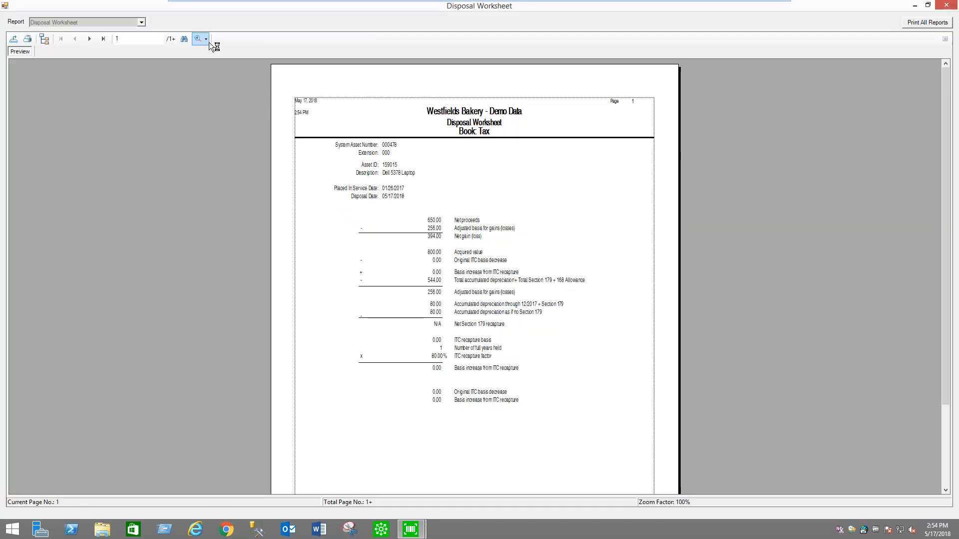
left_click(208, 41)
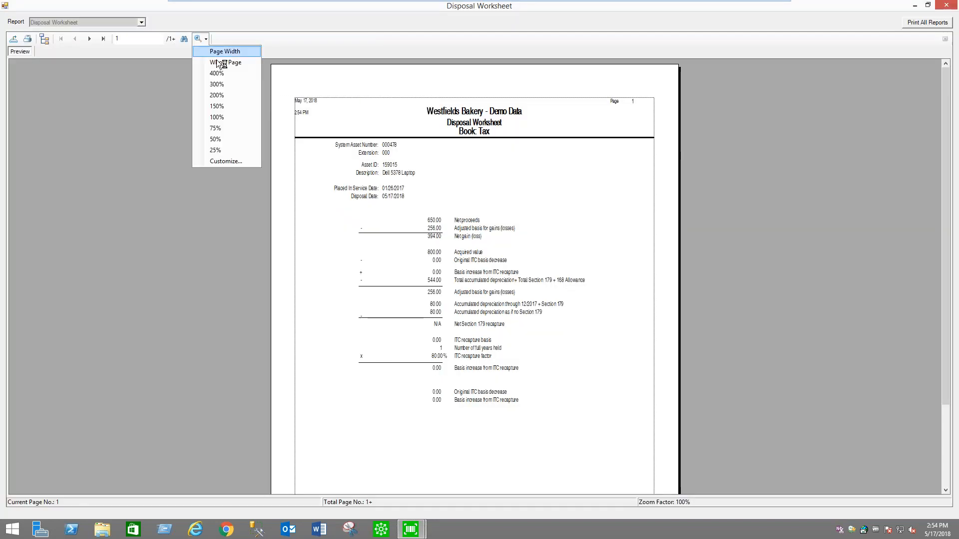
left_click(232, 107)
scroll(737, 370, "down", 3)
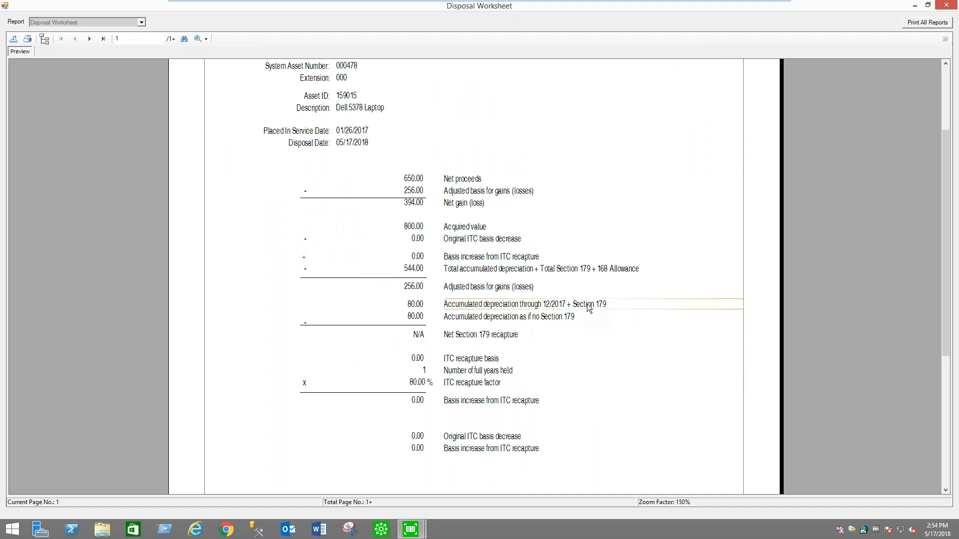
left_click(948, 6)
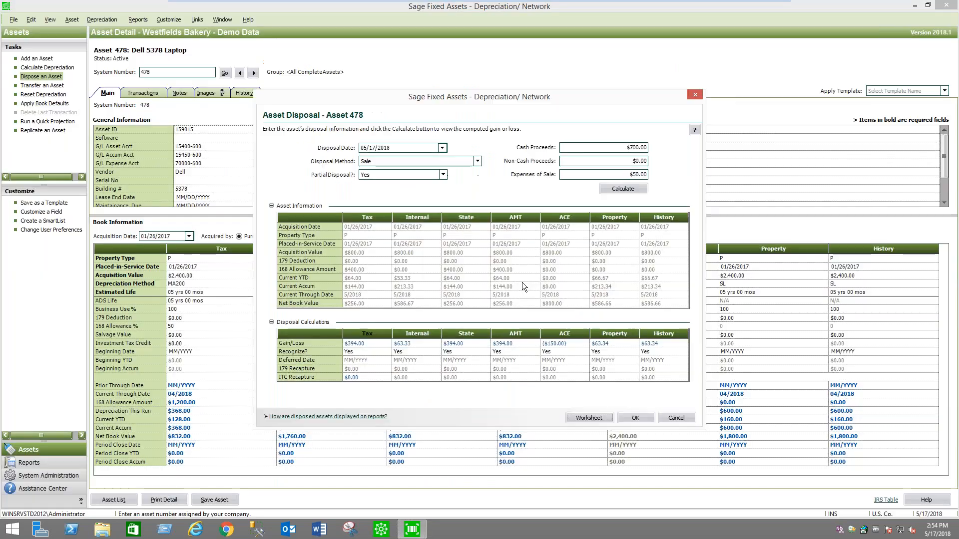
Step: Complete the partial disposal of asset 478 and go to its transaction details
left_click(636, 417)
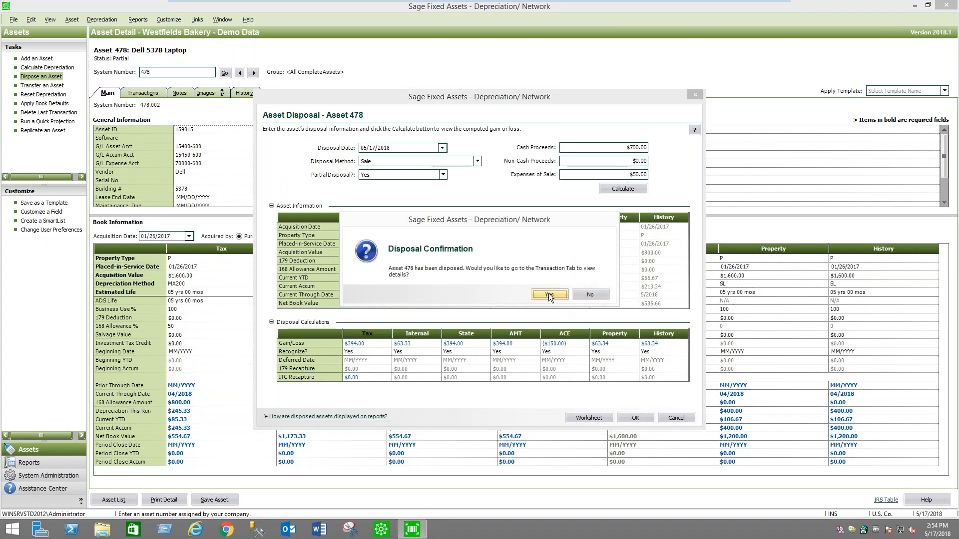
left_click(590, 294)
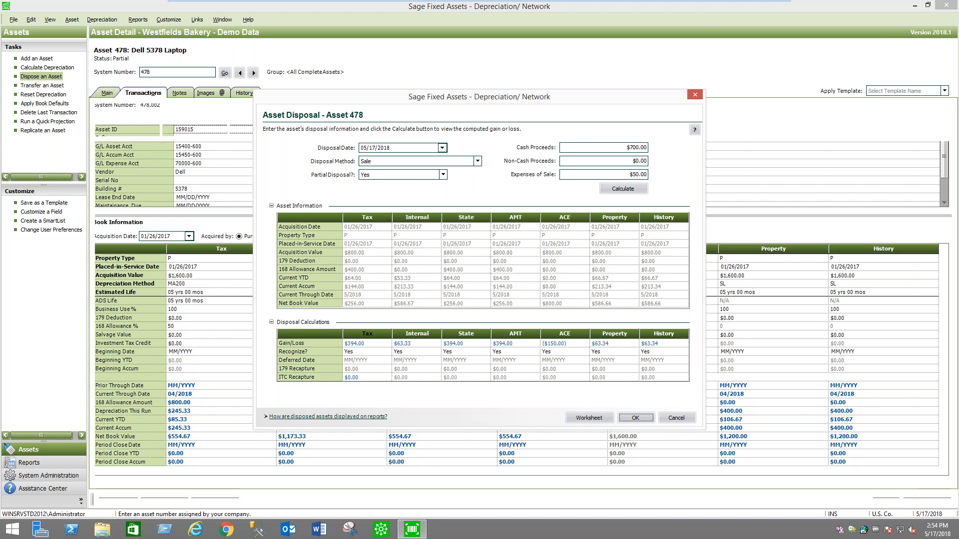
left_click(695, 95)
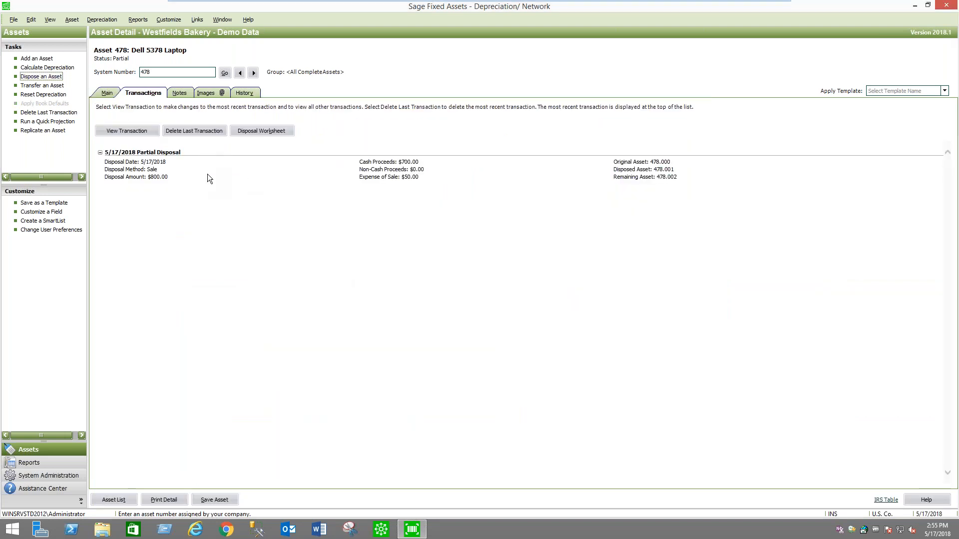
Step: Review the recorded 5/17/2018 partial disposal transaction without changes, and look through its disposal worksheet
left_click(123, 131)
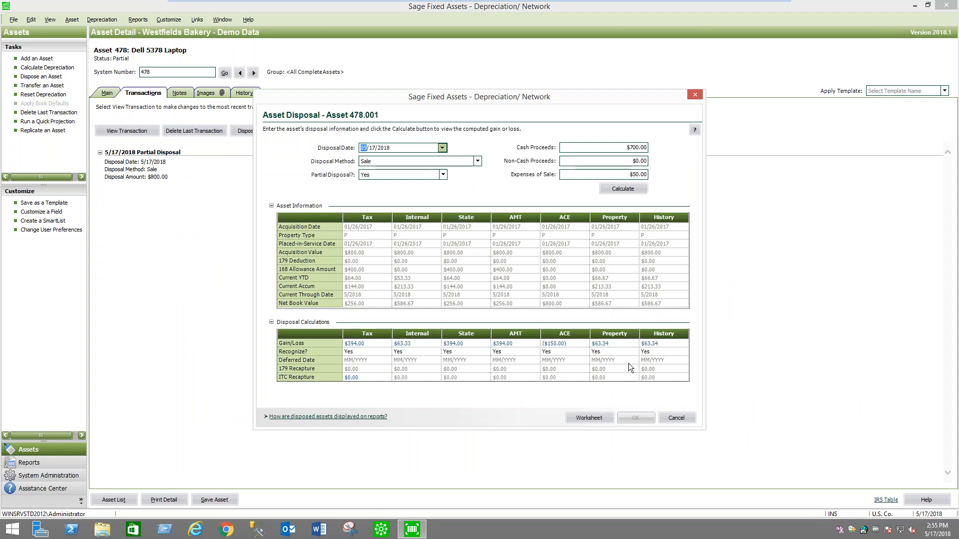
left_click(676, 418)
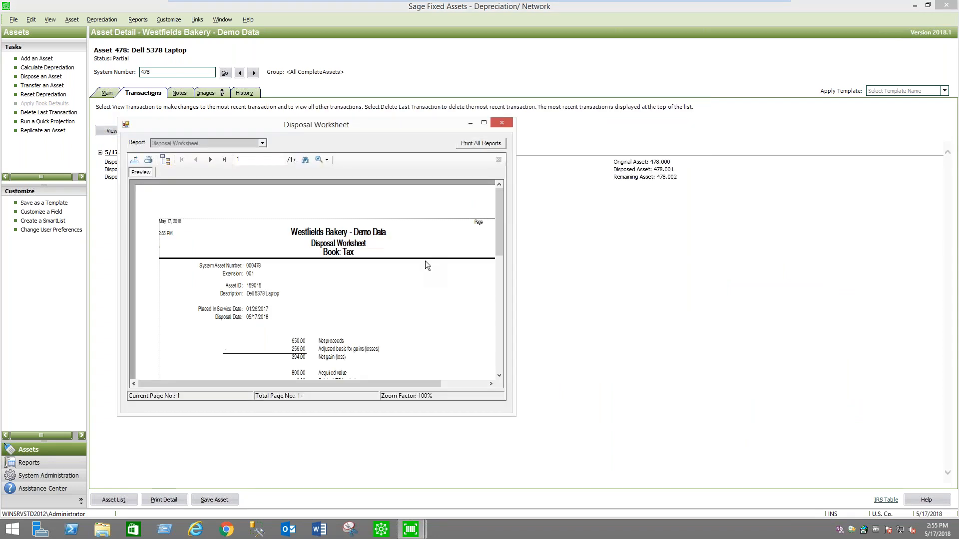
scroll(426, 262, "down", 3)
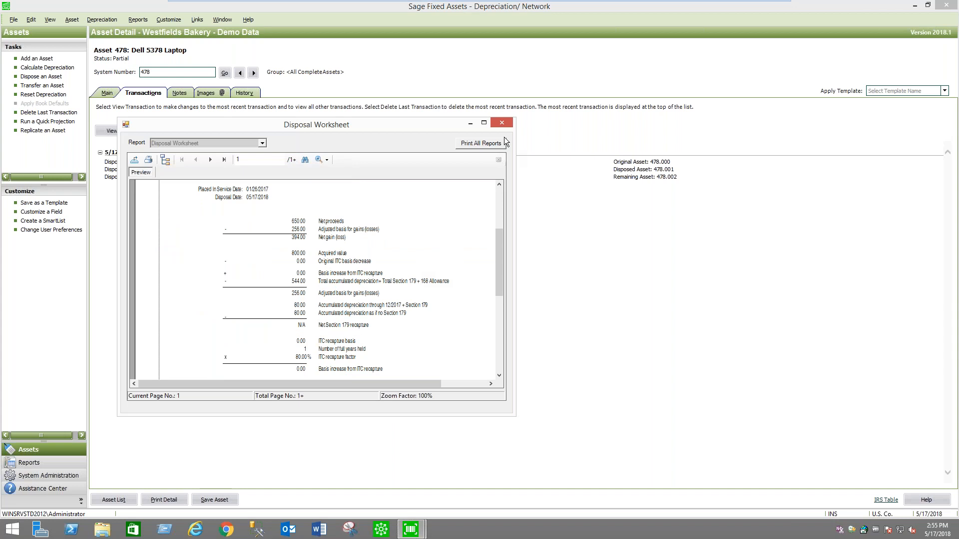
Step: Check which file formats the disposal worksheet can be exported to, cancel the export and close the worksheet
left_click(134, 161)
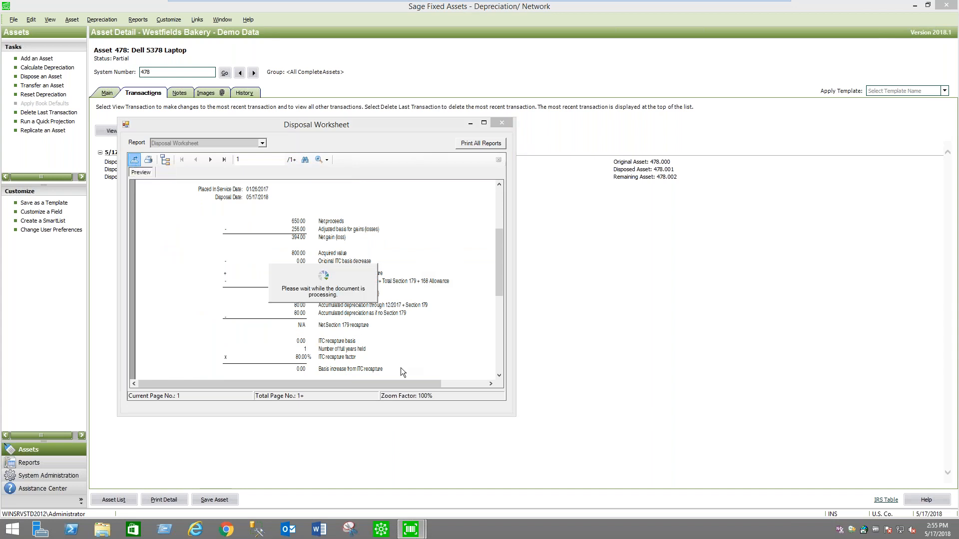
left_click(488, 340)
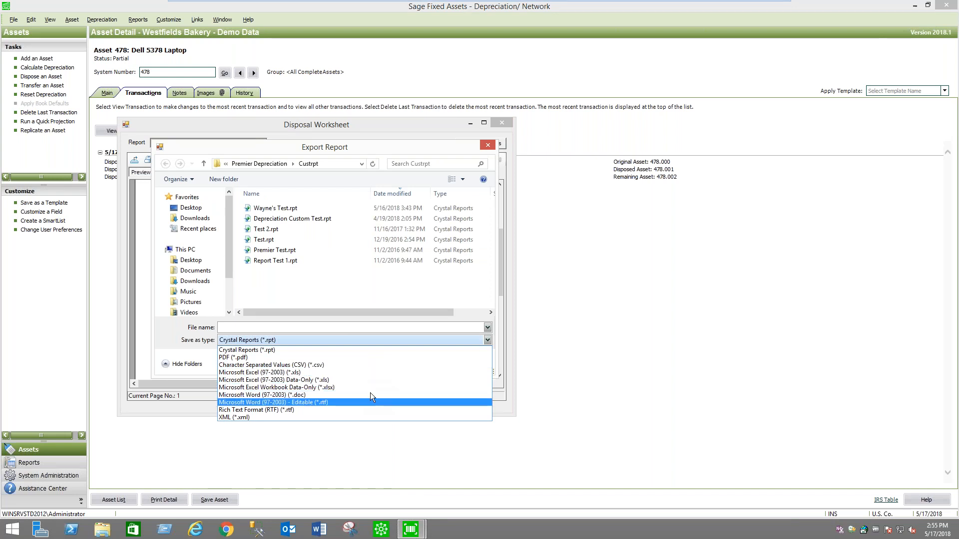
left_click(433, 148)
left_click(470, 358)
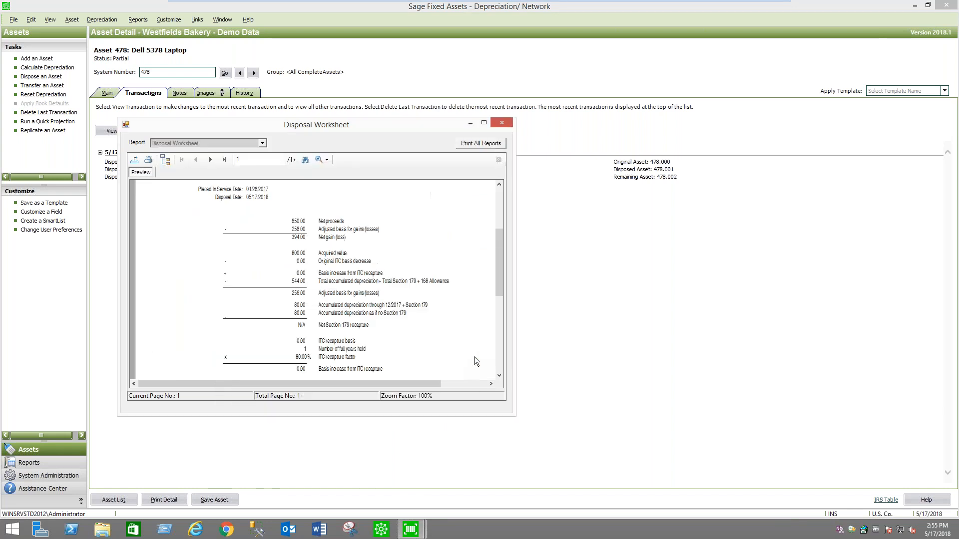
left_click(502, 123)
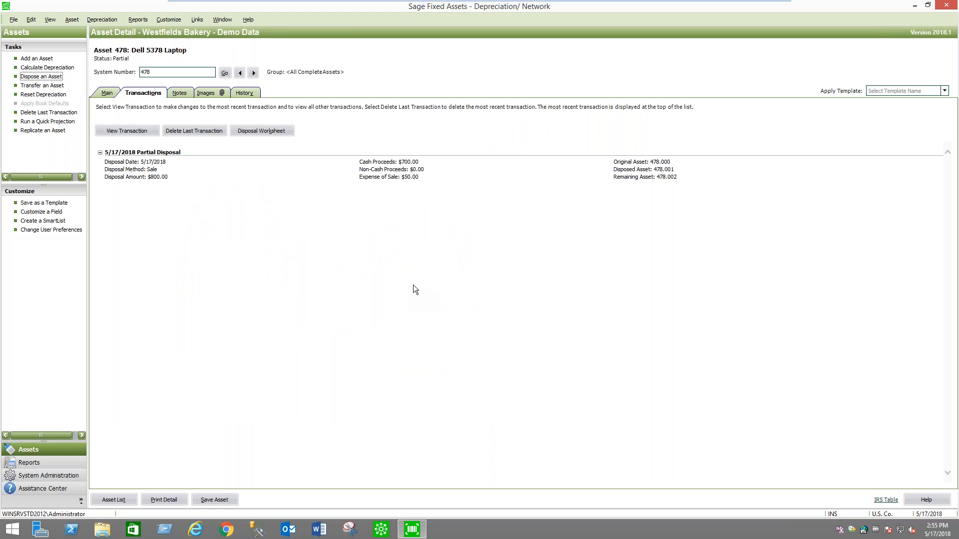
Step: Examine the latest events in asset 478's history, expanding the details of the Asset Partially Disposed entry
left_click(244, 93)
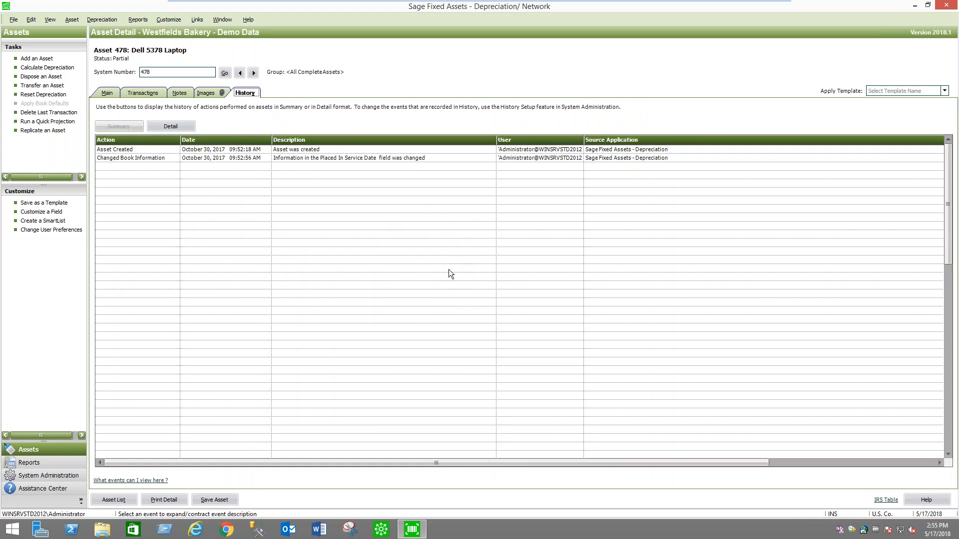
left_click_drag(947, 201, 947, 421)
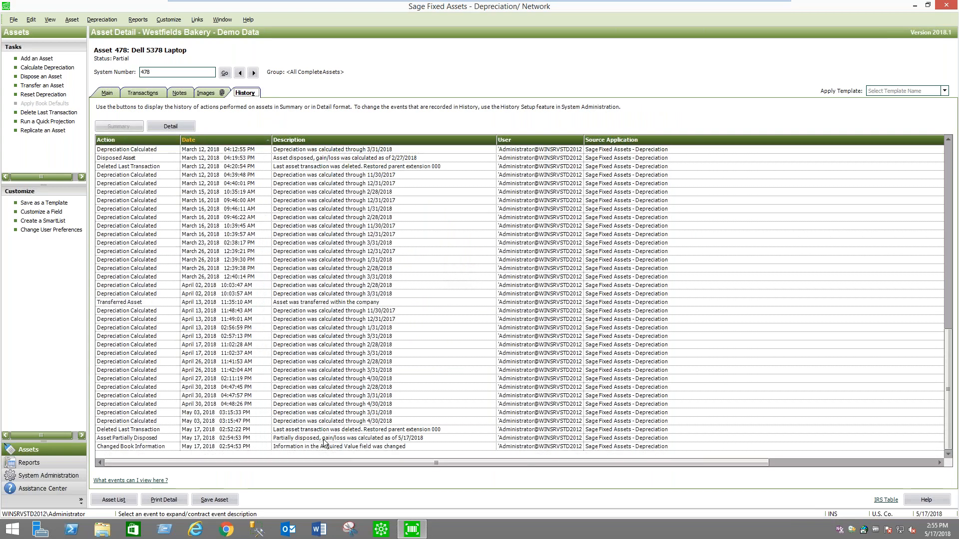
left_click(149, 440)
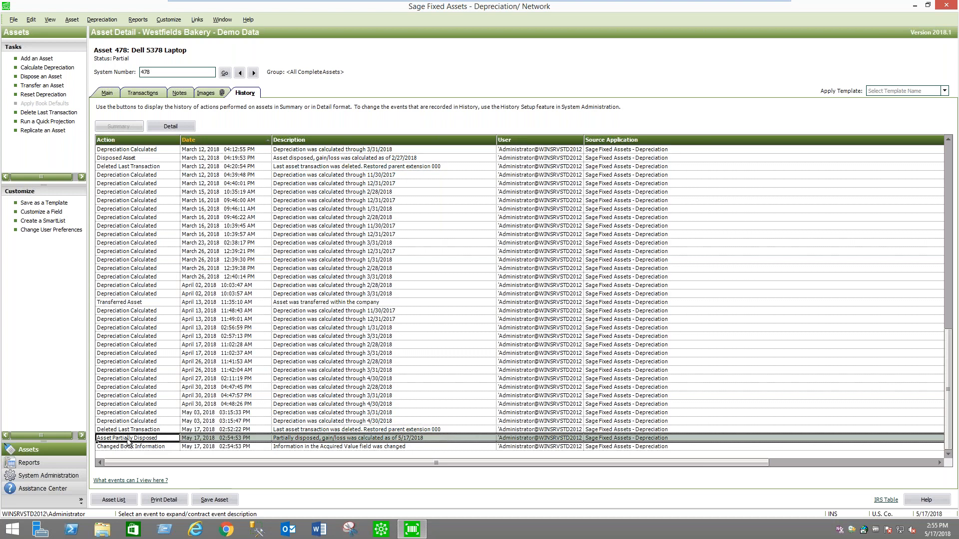
left_click(219, 439)
left_click(218, 440)
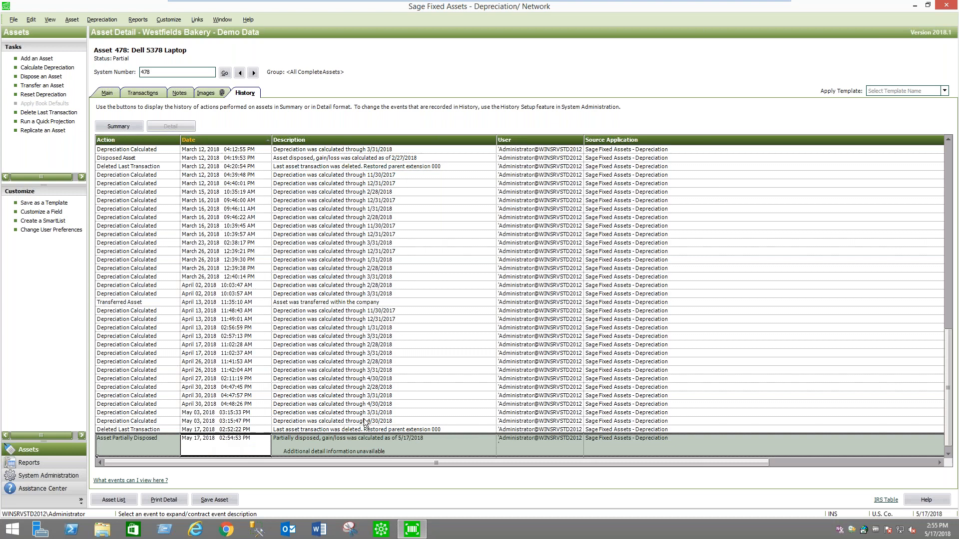
scroll(382, 436, "down", 1)
left_click(382, 435)
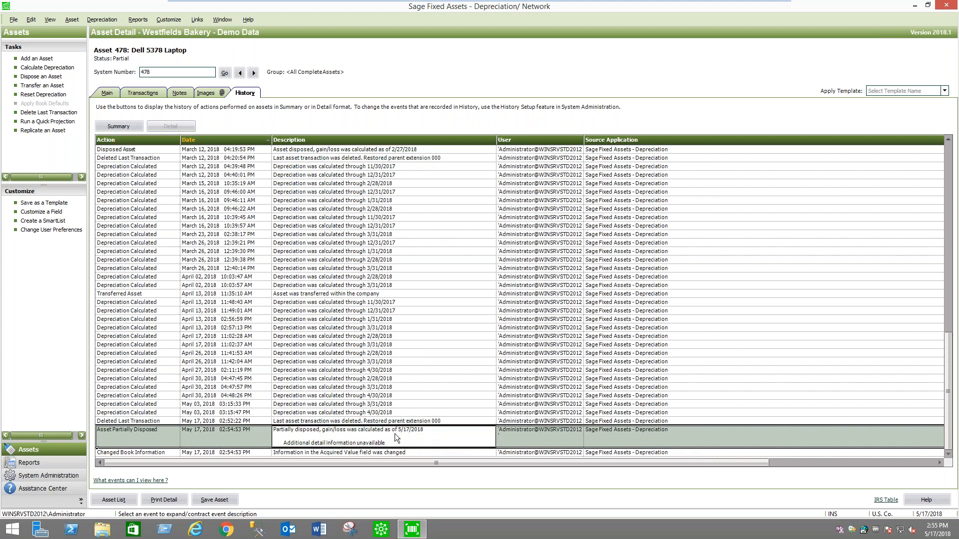
Step: Examine the Asset Partially Disposed entry's date, description and user, and expand the Changed Book Information entry in asset 478's history
left_click(212, 431)
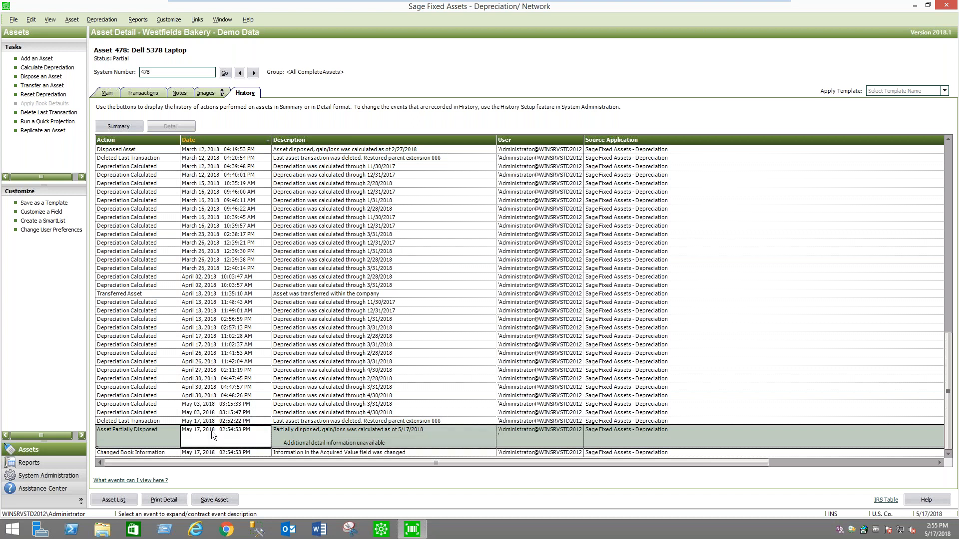
left_click(405, 437)
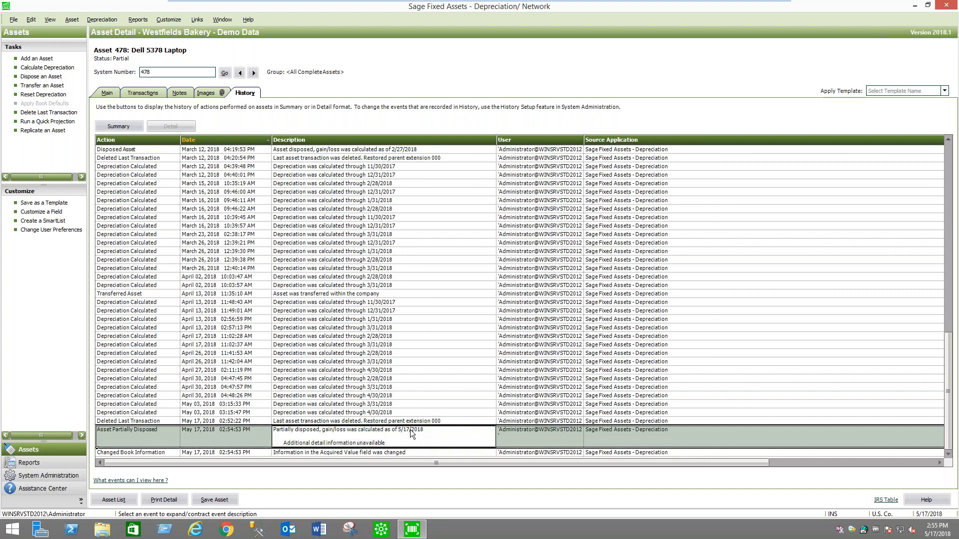
left_click(542, 435)
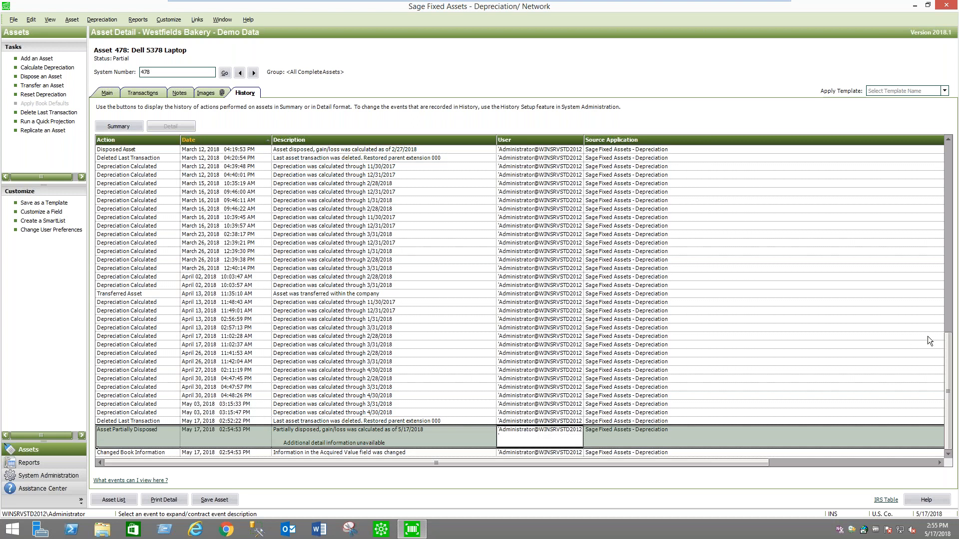
left_click(333, 452)
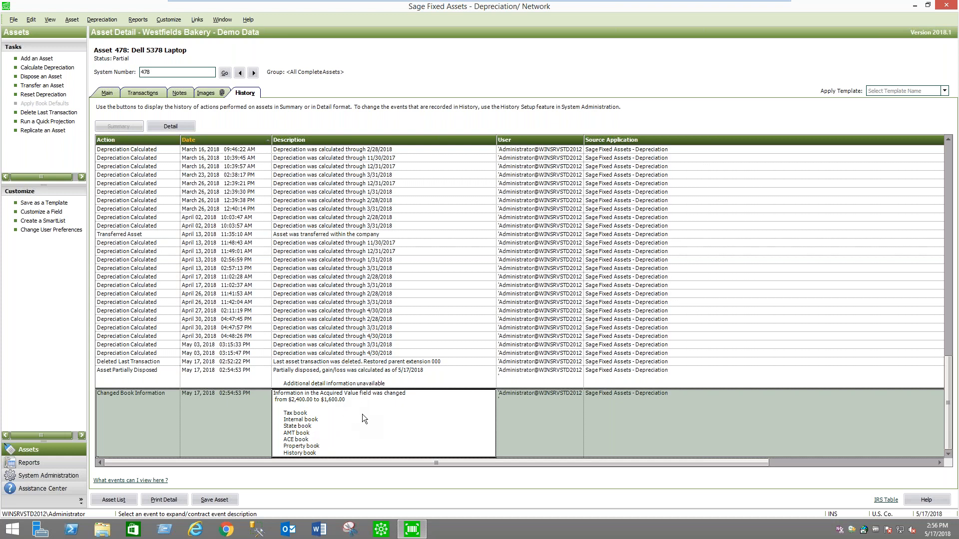
Step: Review asset 478's main details and its row in the asset list, finishing in the asset list
left_click(108, 94)
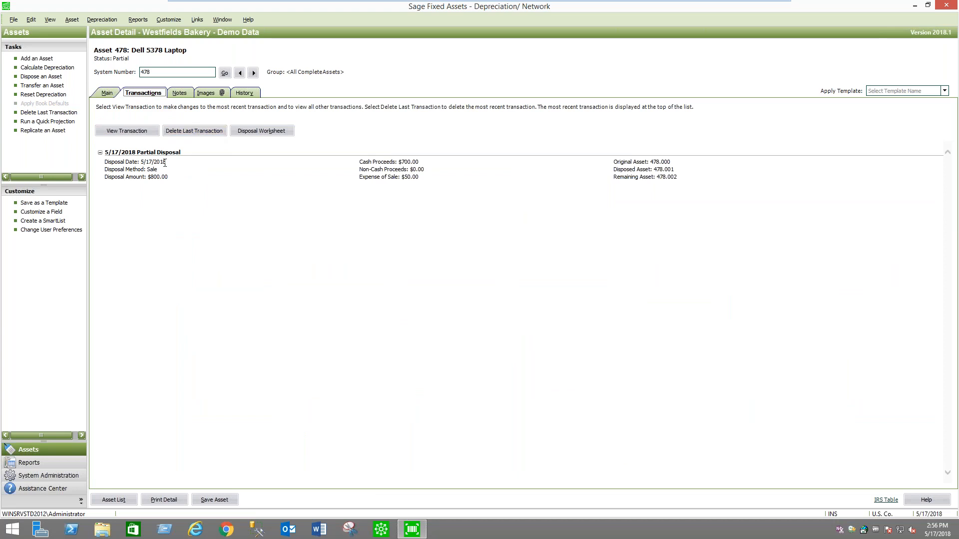
left_click(107, 94)
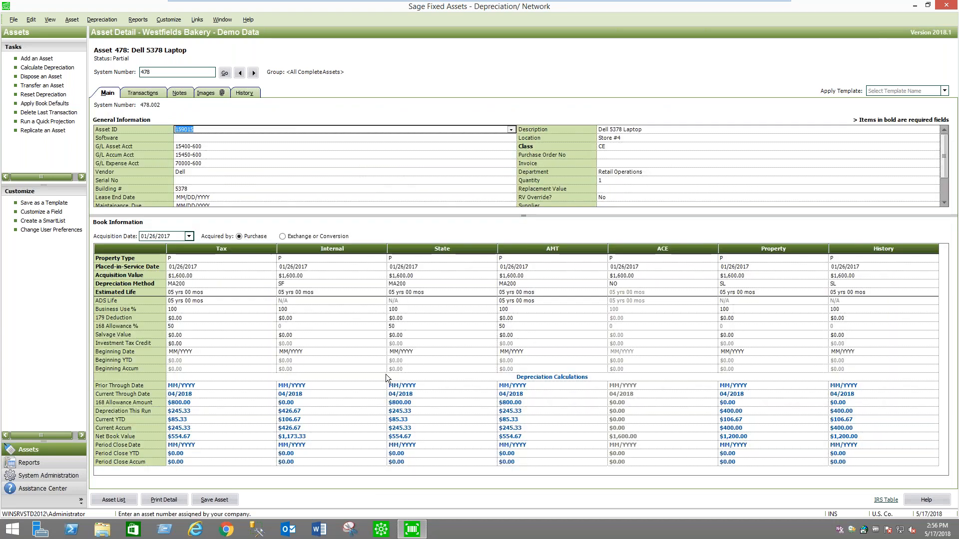
left_click(121, 500)
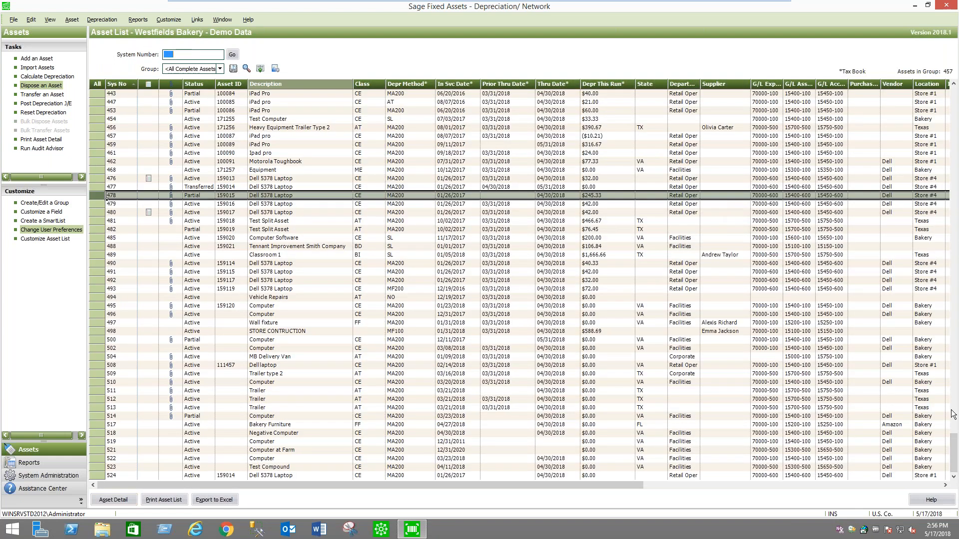
left_click(954, 454)
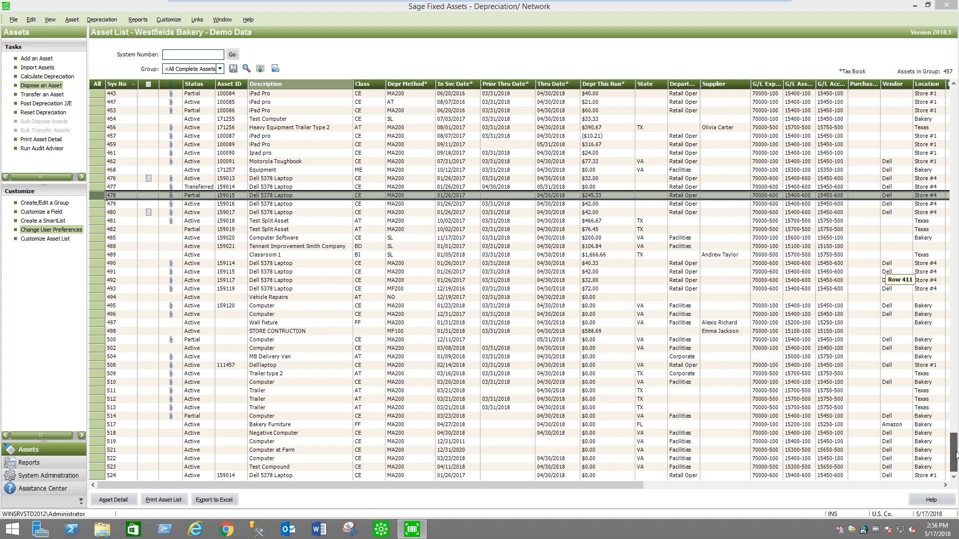
left_click_drag(955, 454, 955, 452)
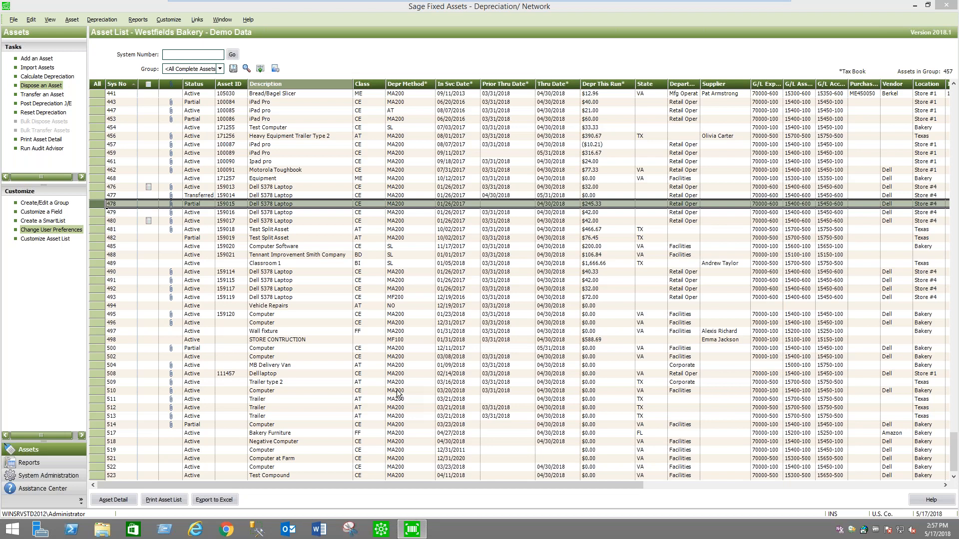
left_click(114, 500)
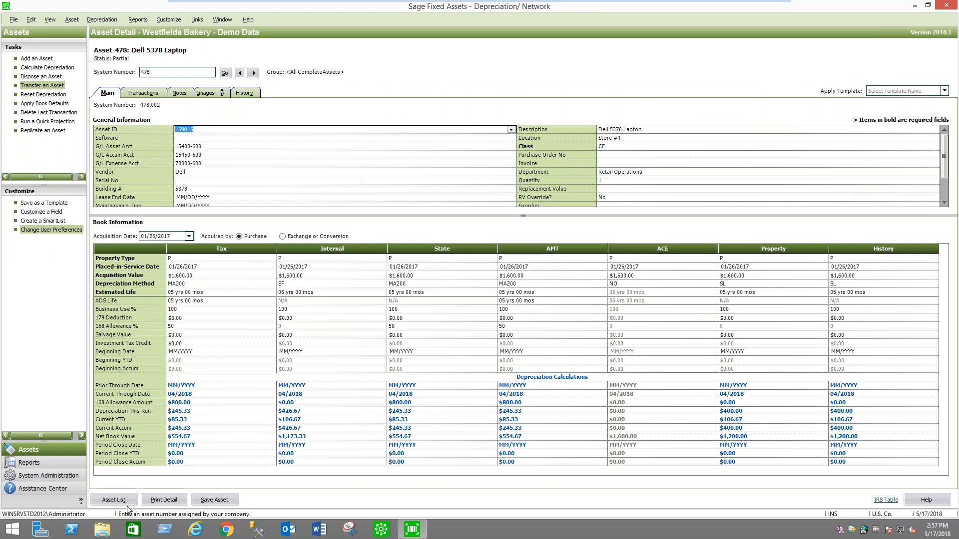
left_click(114, 499)
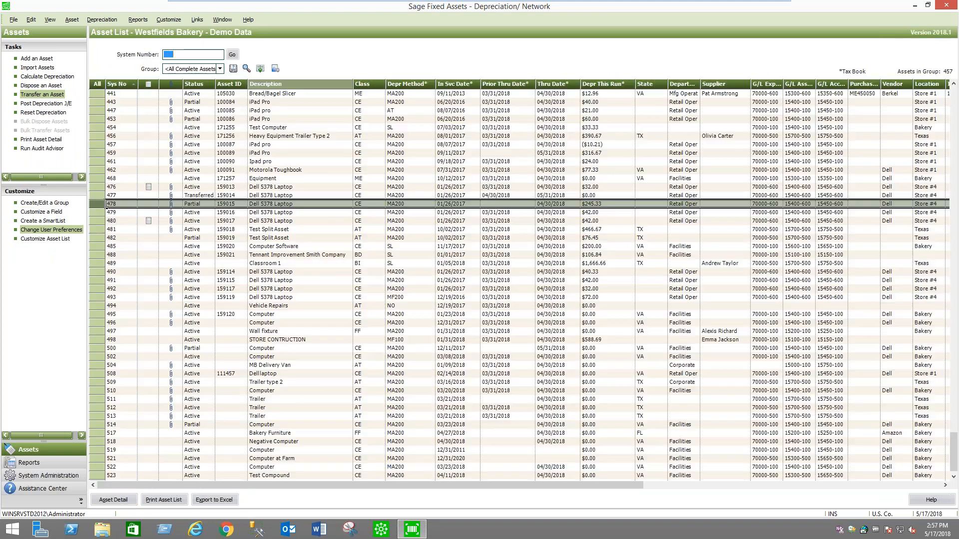
Step: Start a new asset with an enlarged General Information area, and check the choices for G/L Asset Acct, Location and Class without picking any
left_click(37, 58)
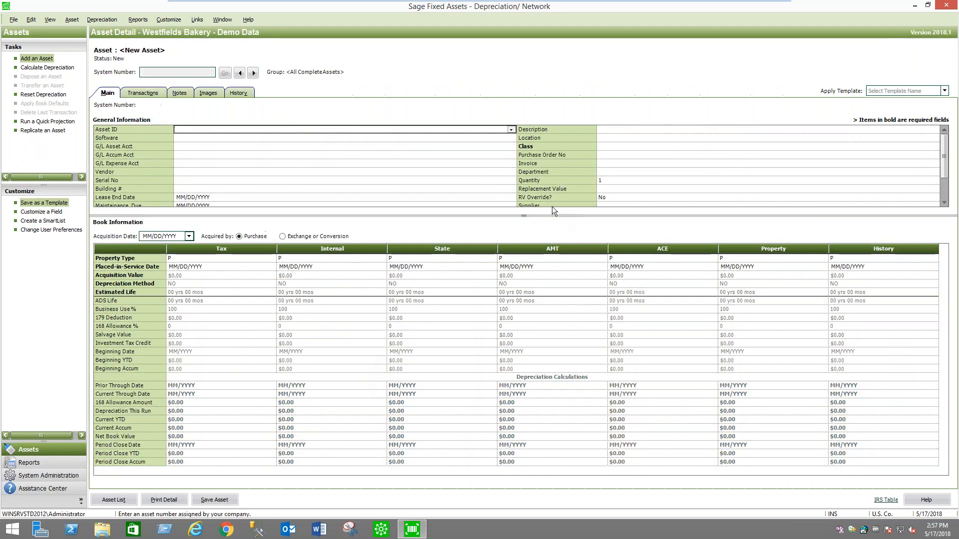
left_click_drag(553, 215, 571, 240)
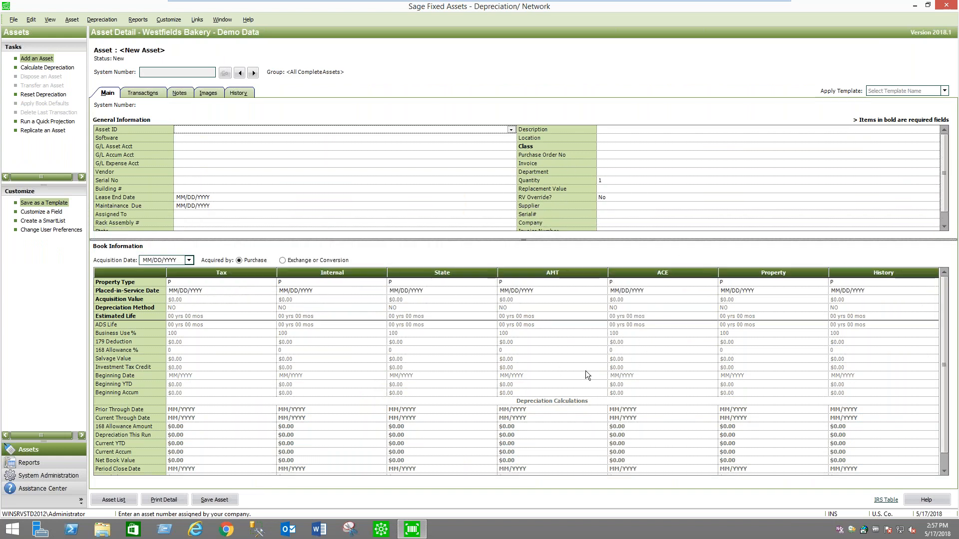
left_click(187, 144)
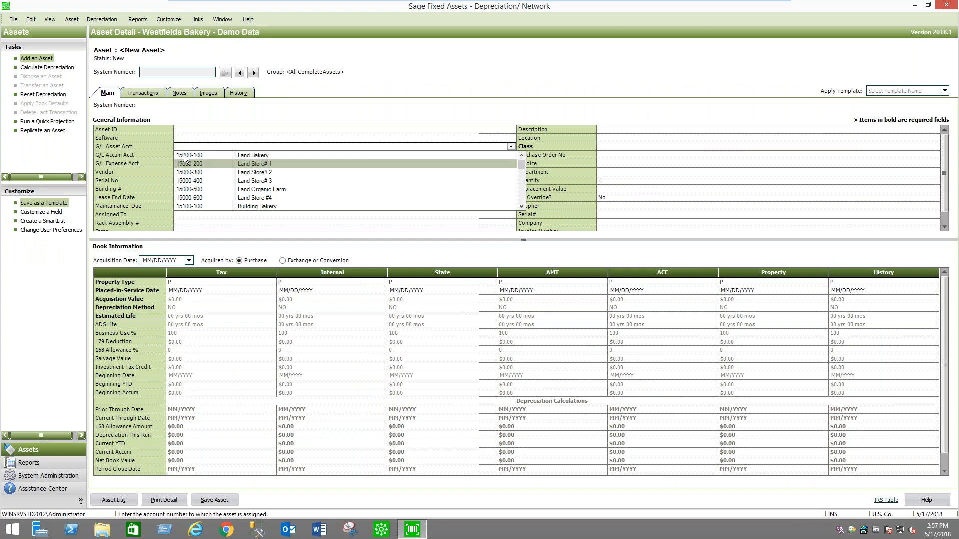
left_click(614, 137)
key("Escape")
left_click(615, 147)
key("Escape")
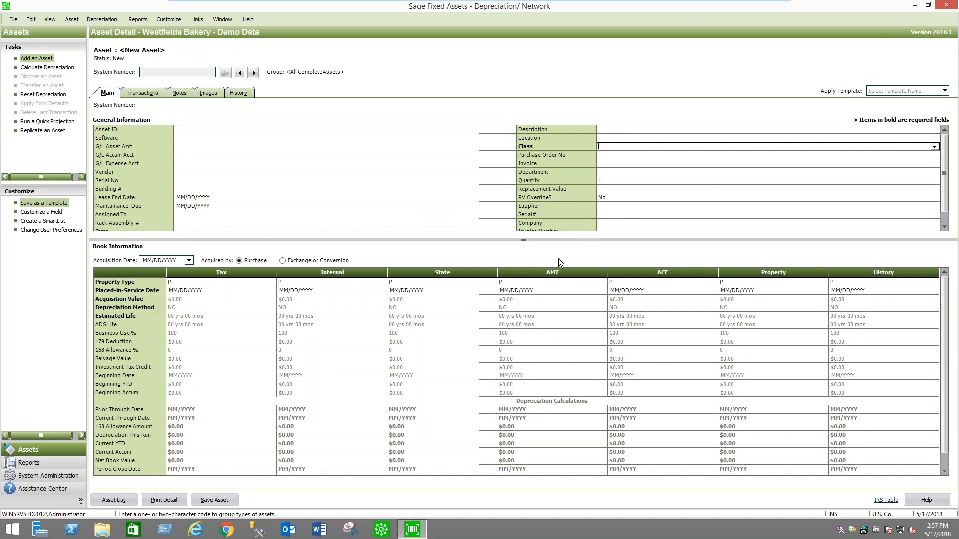
Step: Apply the Computer template to the new asset, accepting that existing data is overwritten
left_click(945, 92)
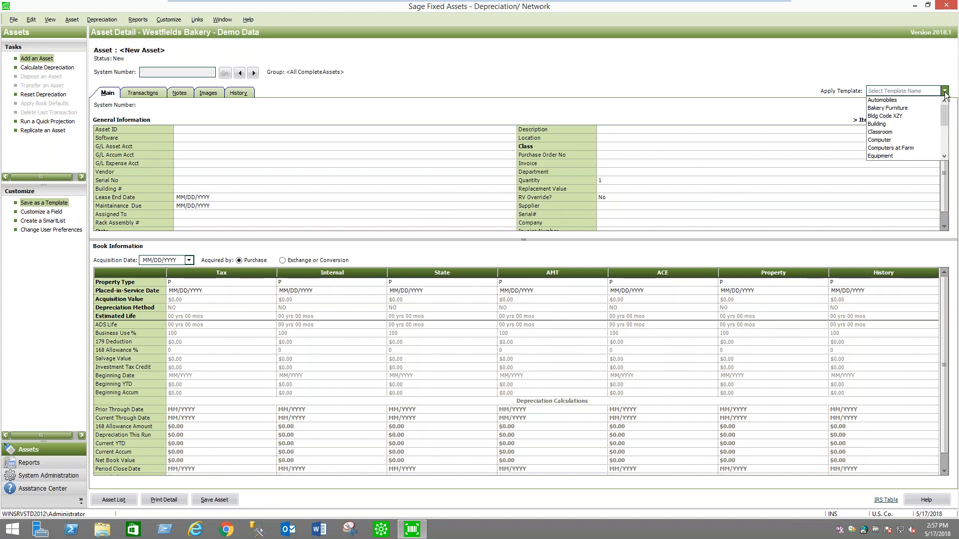
left_click(895, 139)
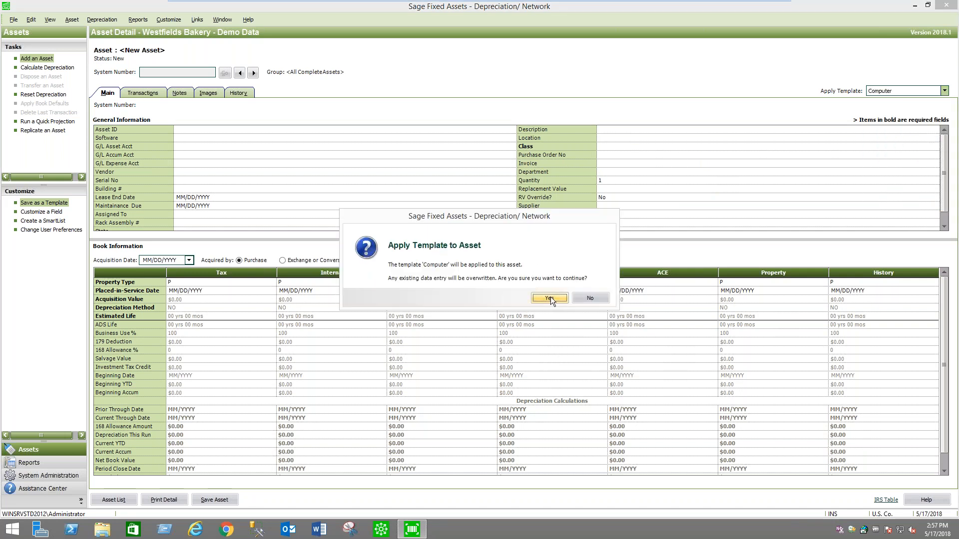
left_click(549, 298)
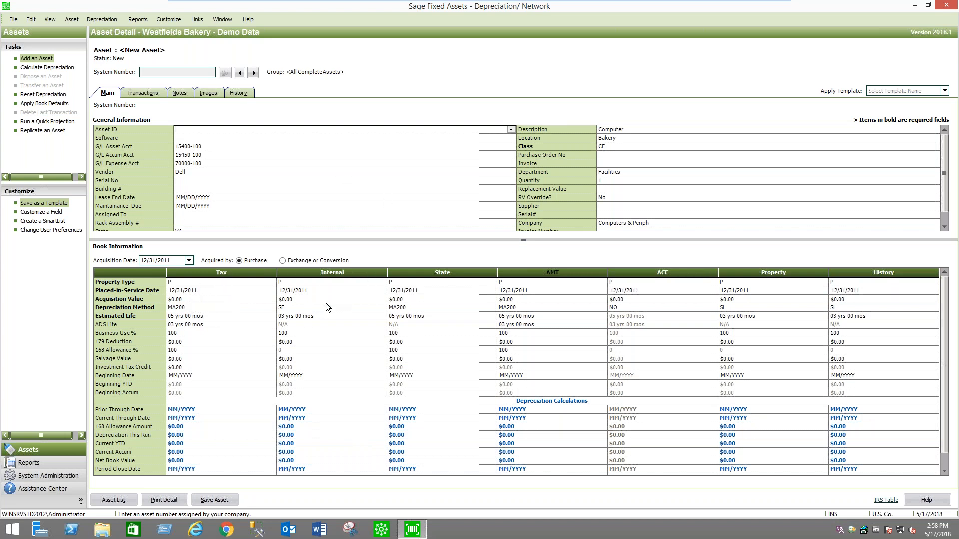
Step: Look through the available asset templates, including the existing ones listed when saving a template, without saving or applying one
left_click(944, 92)
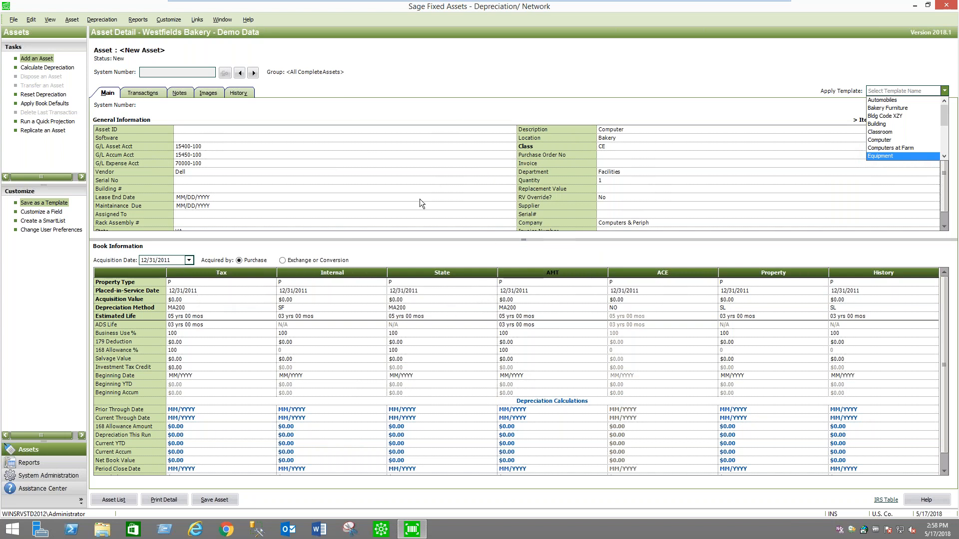
left_click(458, 61)
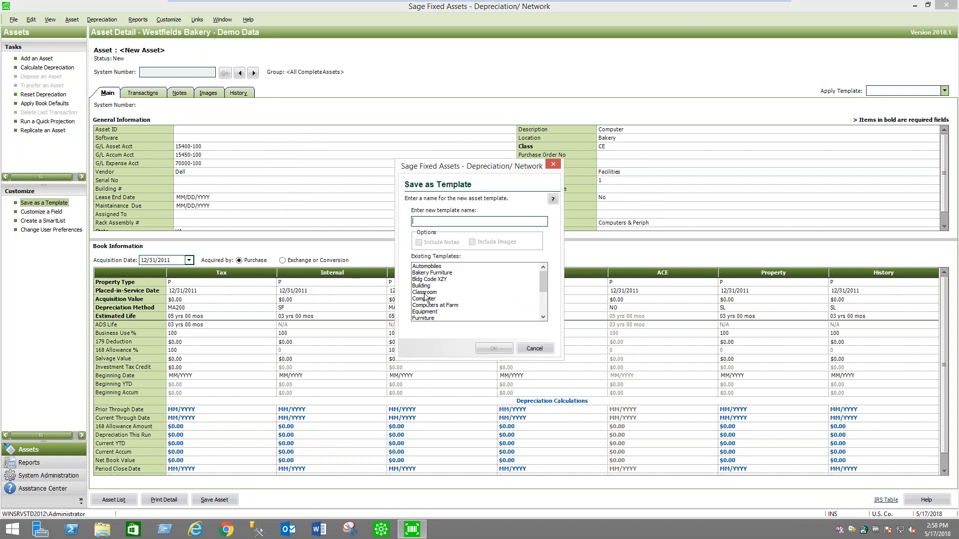
scroll(547, 280, "down", 2)
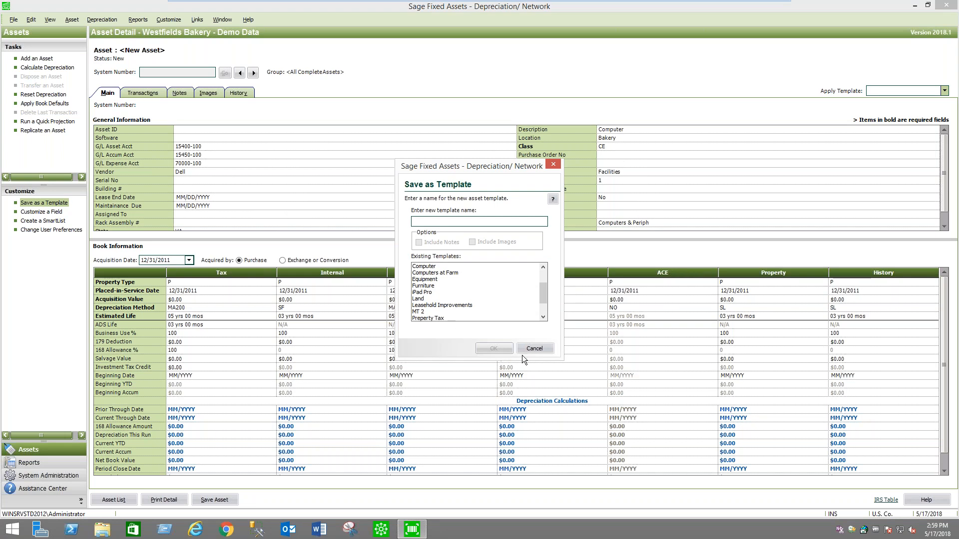
left_click(537, 348)
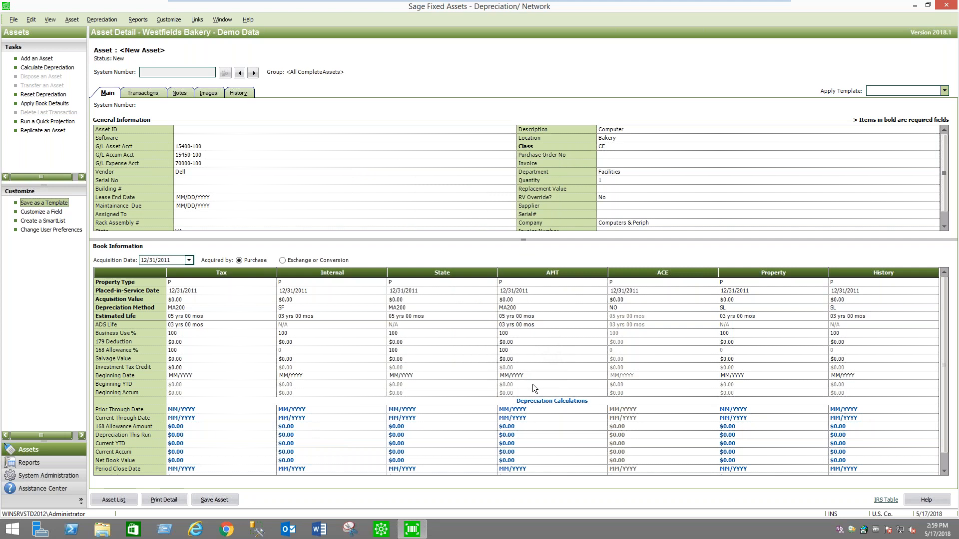
left_click(945, 91)
left_click(946, 92)
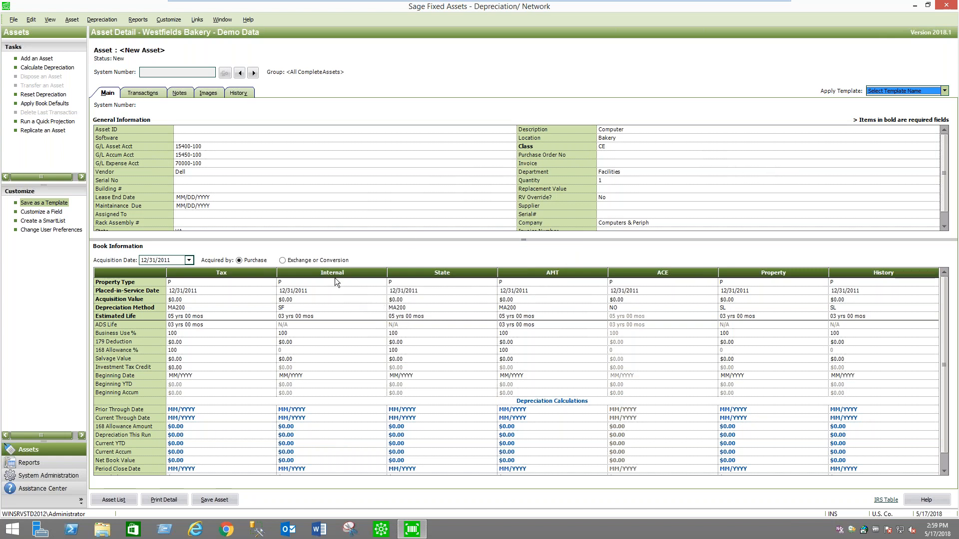
Step: Leave the new asset form for the asset list and open the details of the Dell 5378 Laptop with system number 479
left_click(114, 500)
left_click(552, 296)
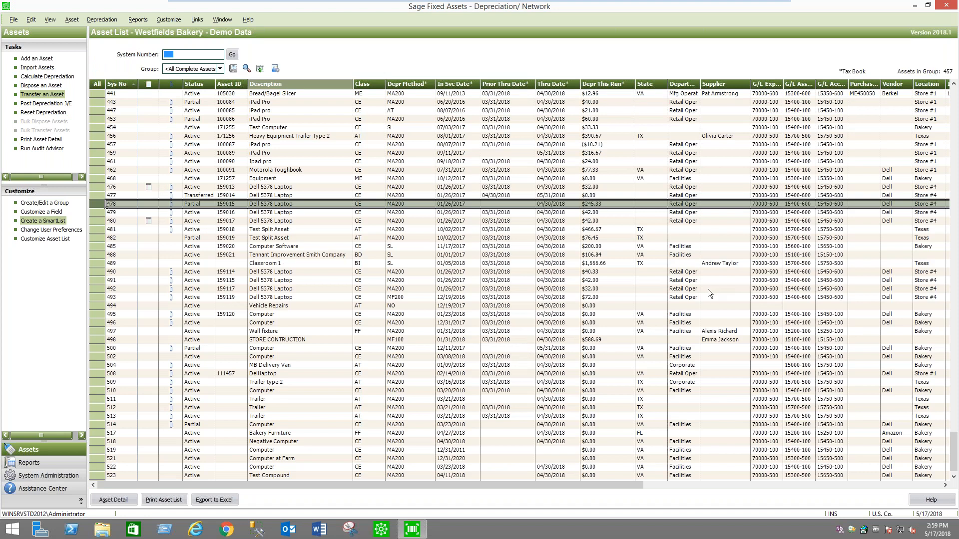
left_click(316, 214)
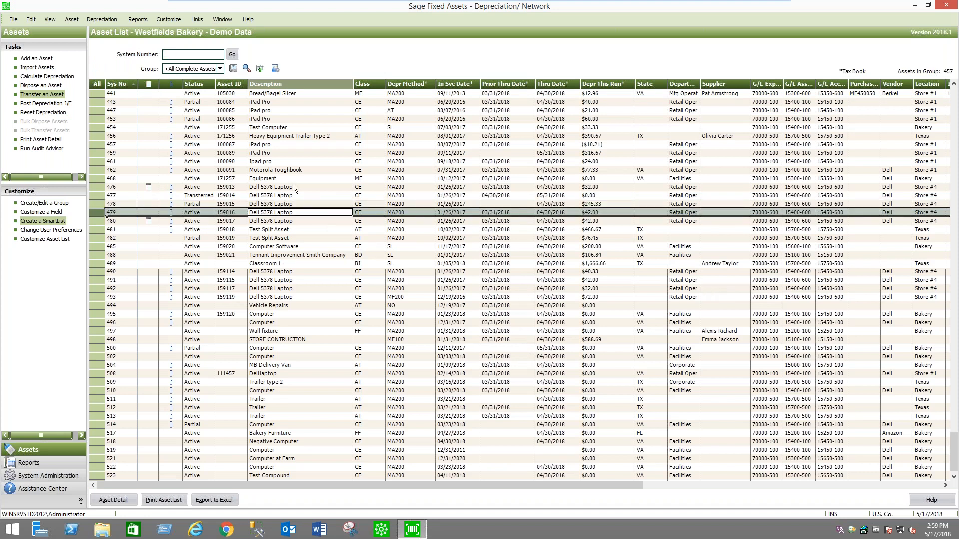
double_click(315, 212)
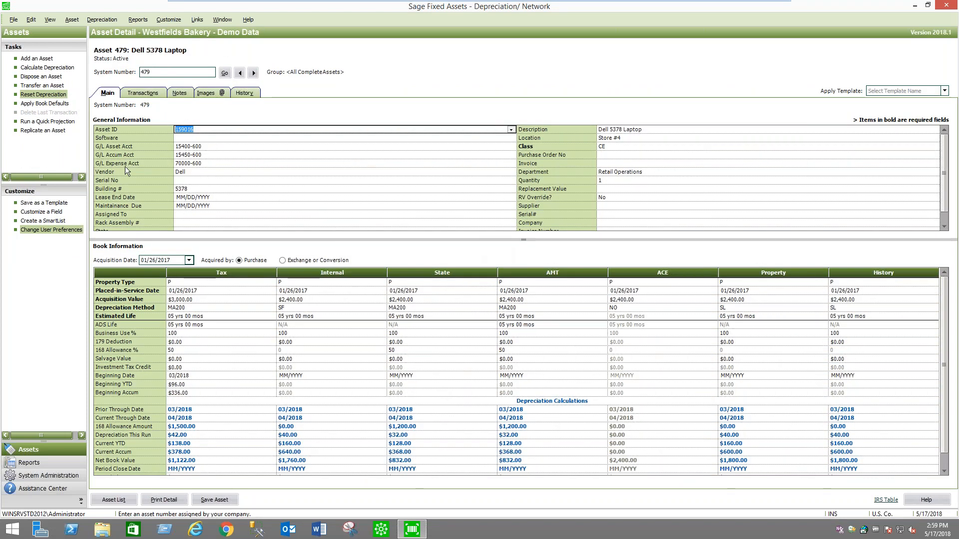
Step: Look at the Replicate Asset option for the Dell 5378 Laptop without creating copies
left_click(42, 131)
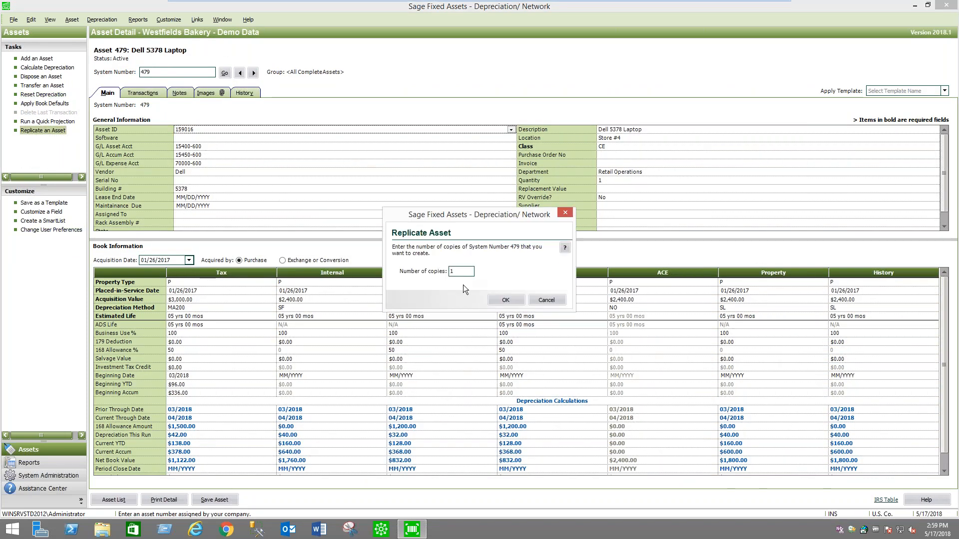
left_click(546, 300)
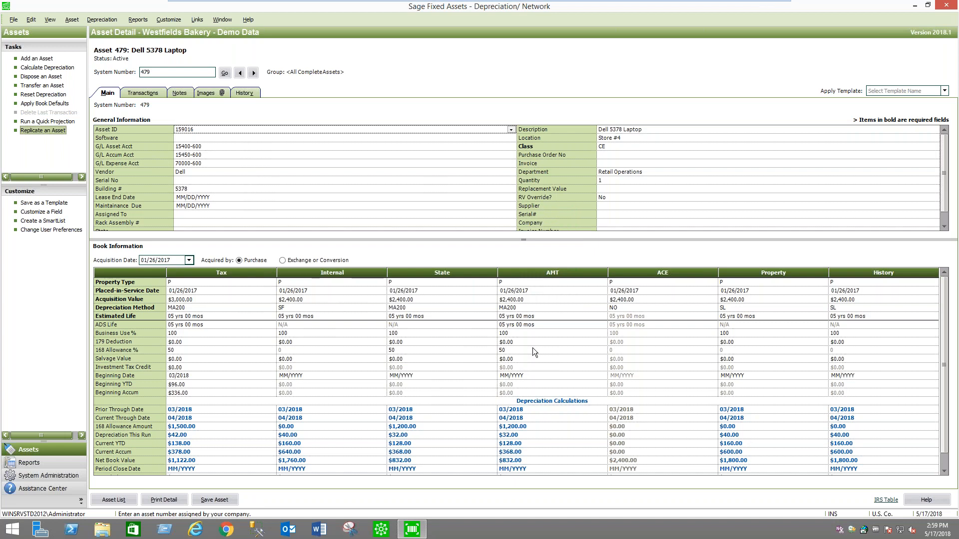
left_click(139, 180)
left_click(200, 130)
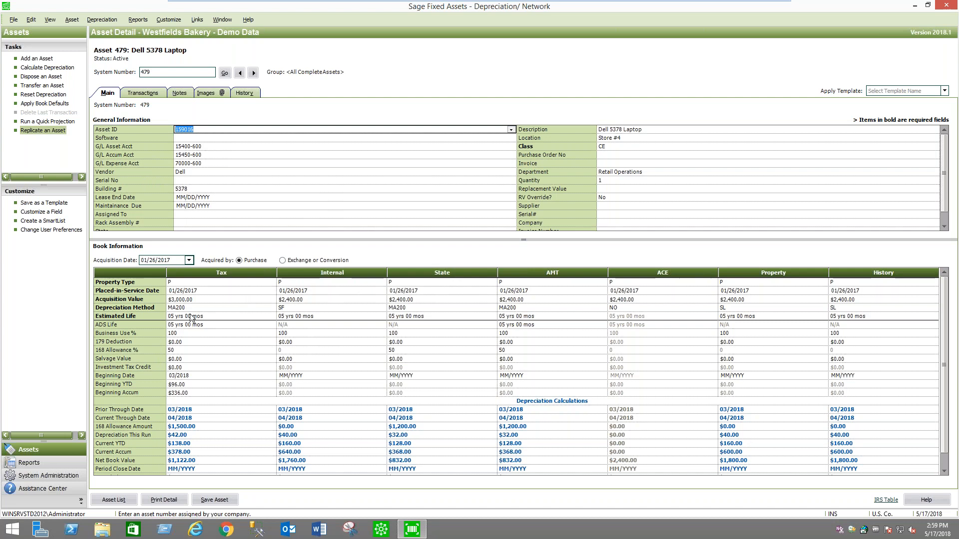
Step: Return to the asset list, reopen the details of asset 479 and slightly enlarge the Book Information section
left_click(121, 499)
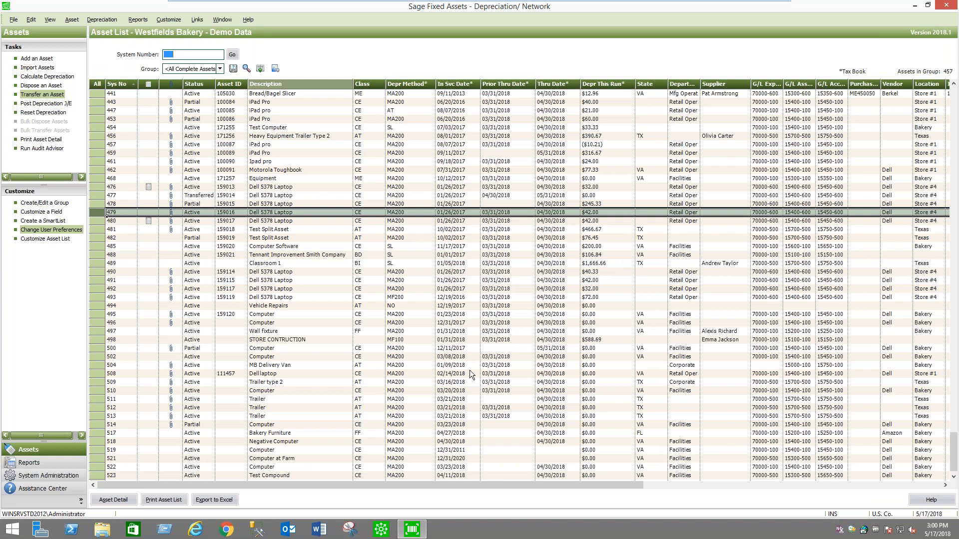
left_click(409, 212)
double_click(409, 212)
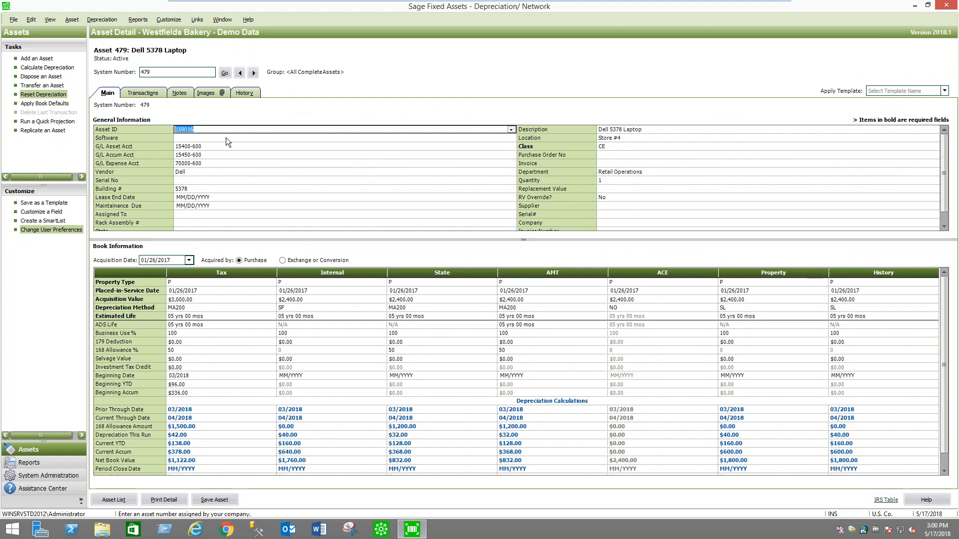
left_click(420, 240)
left_click_drag(420, 241, 424, 228)
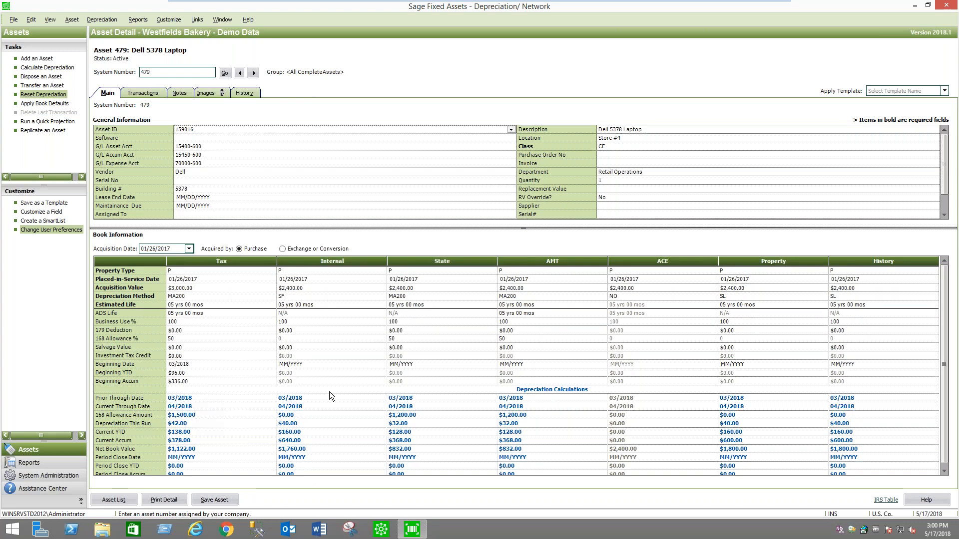
Step: Return to the asset list and filter it to the Active Assets group
left_click(118, 500)
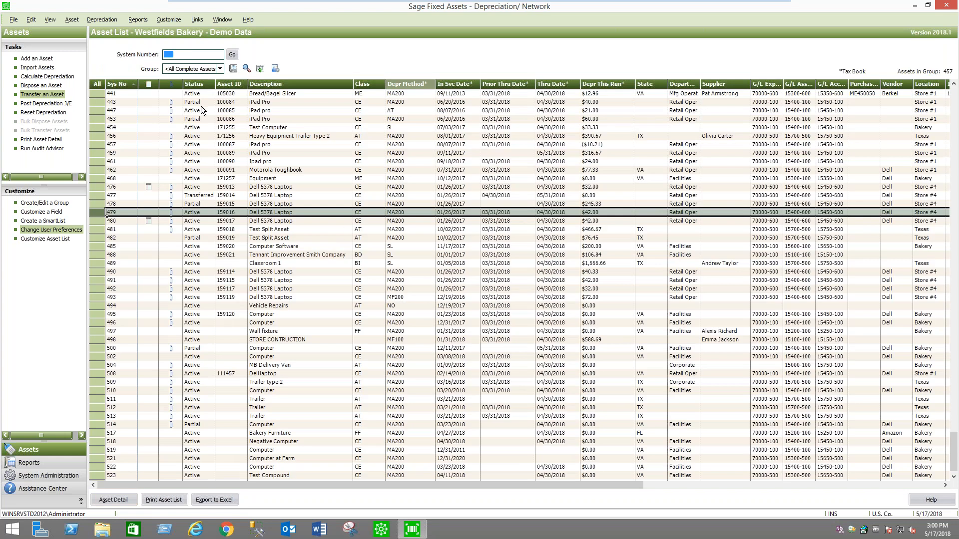
left_click(216, 68)
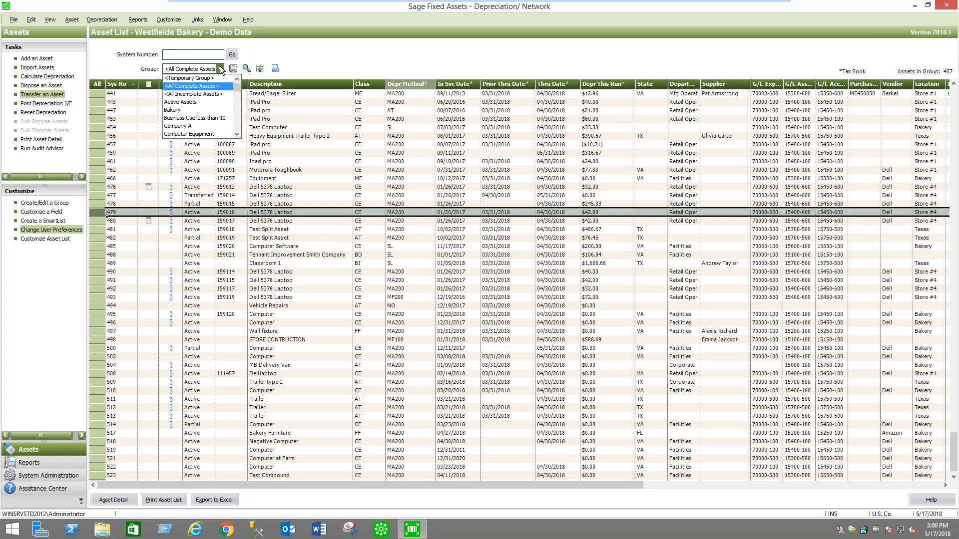
left_click(202, 102)
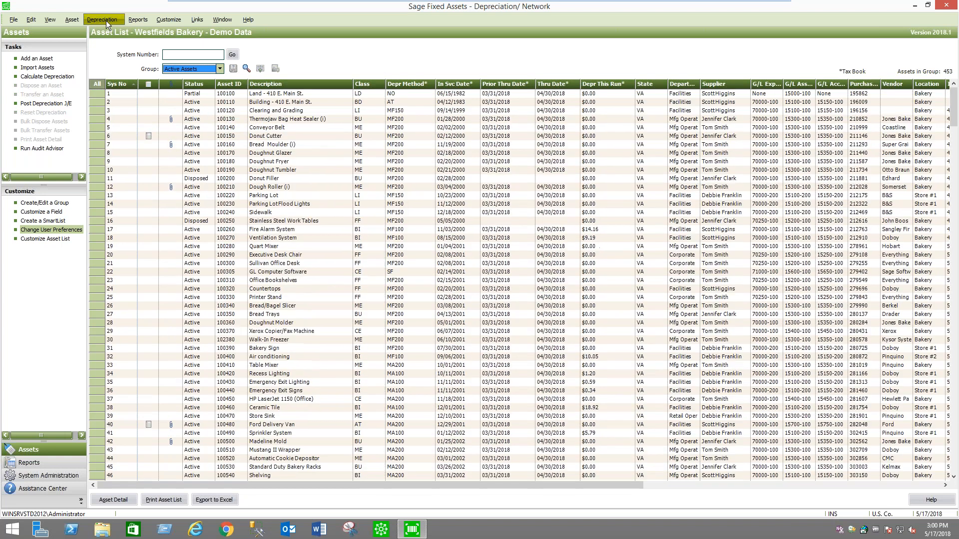
Step: Calculate depreciation for the Active Assets group in all books through 04/2018, sending the Depreciation Expense report to a window
left_click(102, 19)
left_click(114, 32)
left_click(424, 289)
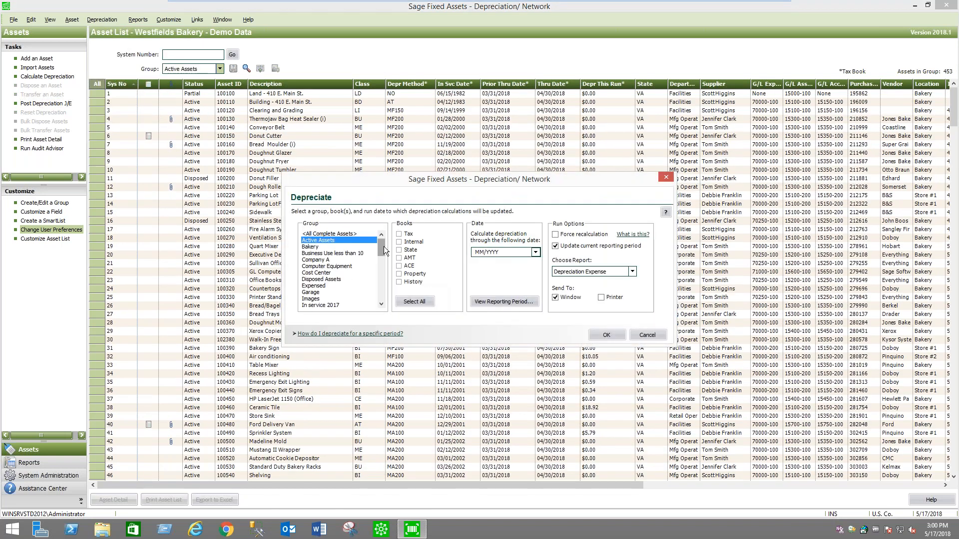
left_click(421, 302)
left_click(555, 298)
left_click(555, 298)
left_click(478, 252)
left_click(606, 334)
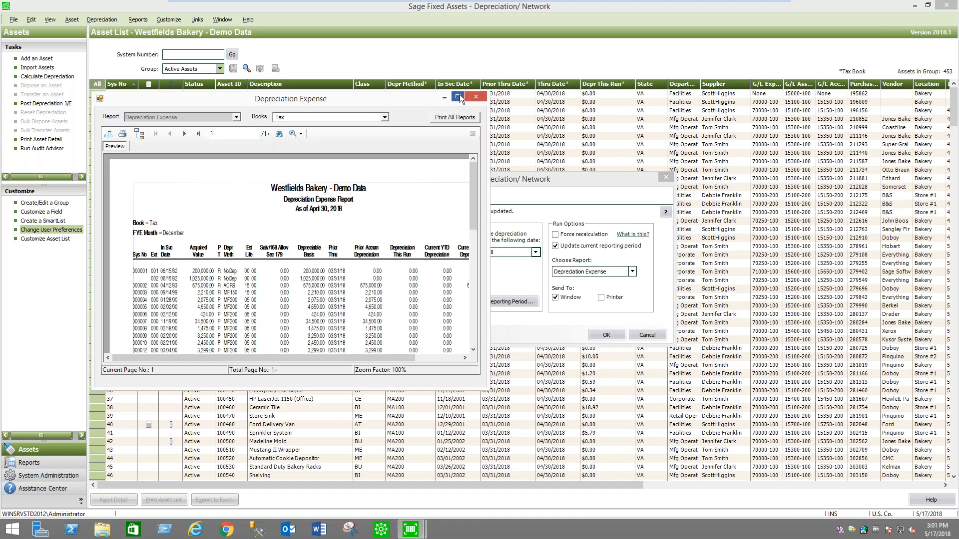
Step: Maximize the Depreciation Expense report at 150% zoom, examine its last page, and close the report and the Depreciate dialog
left_click(458, 96)
left_click(202, 38)
left_click(228, 103)
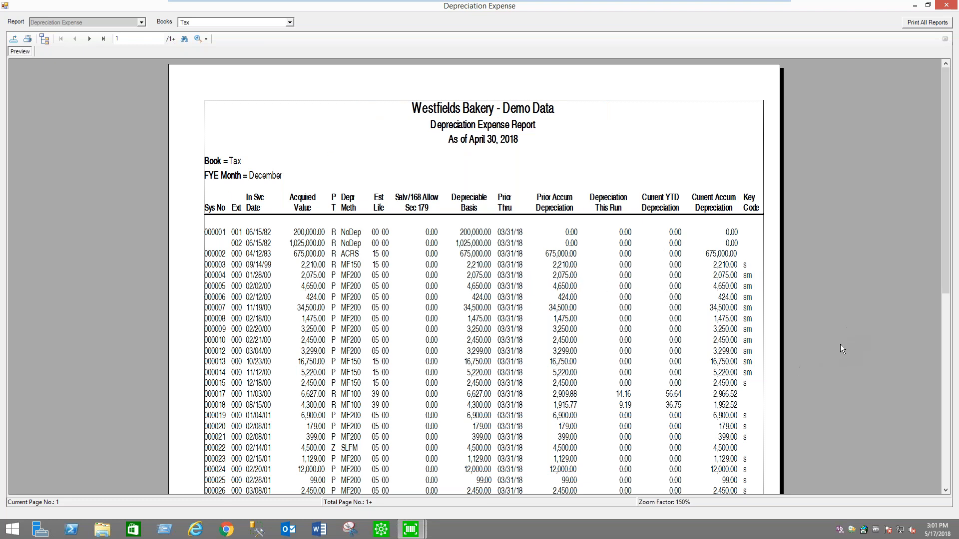
left_click(103, 40)
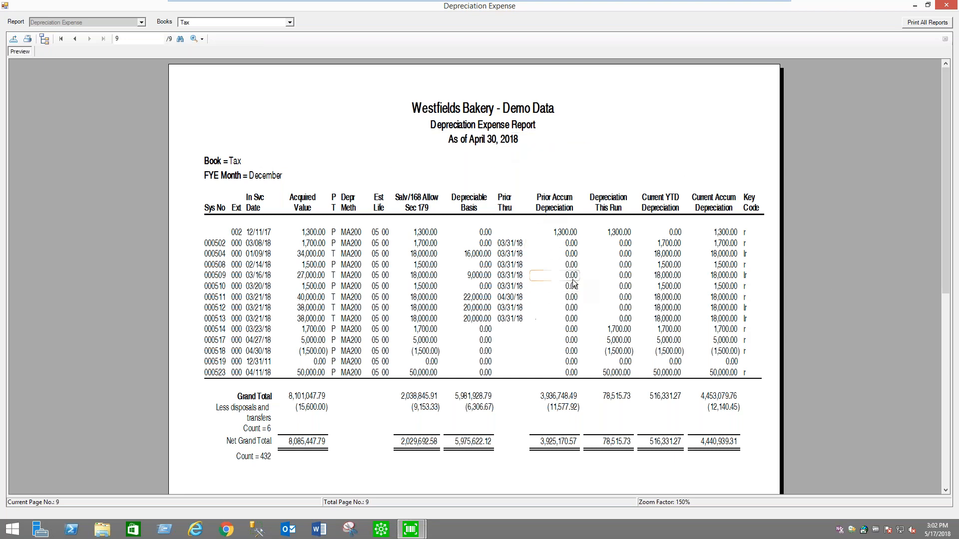
left_click(948, 6)
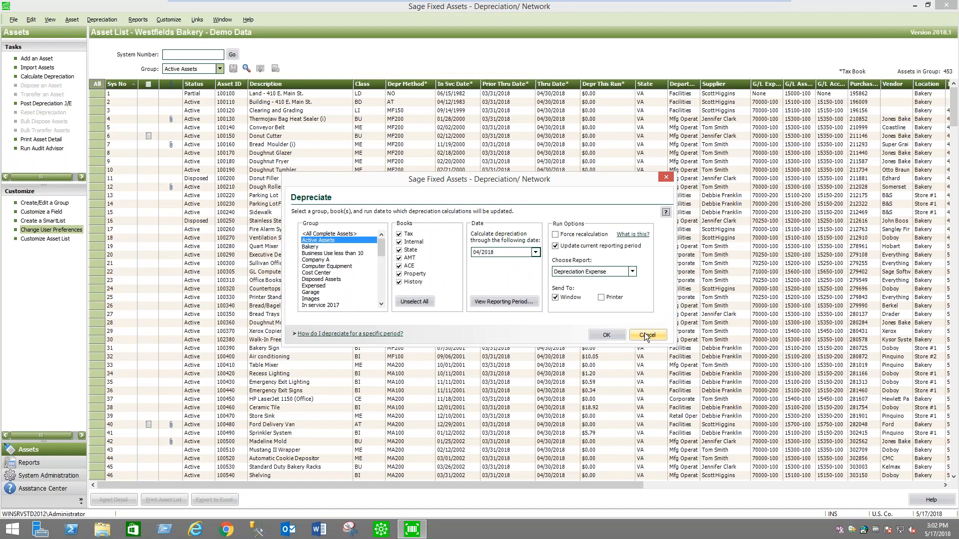
left_click(648, 333)
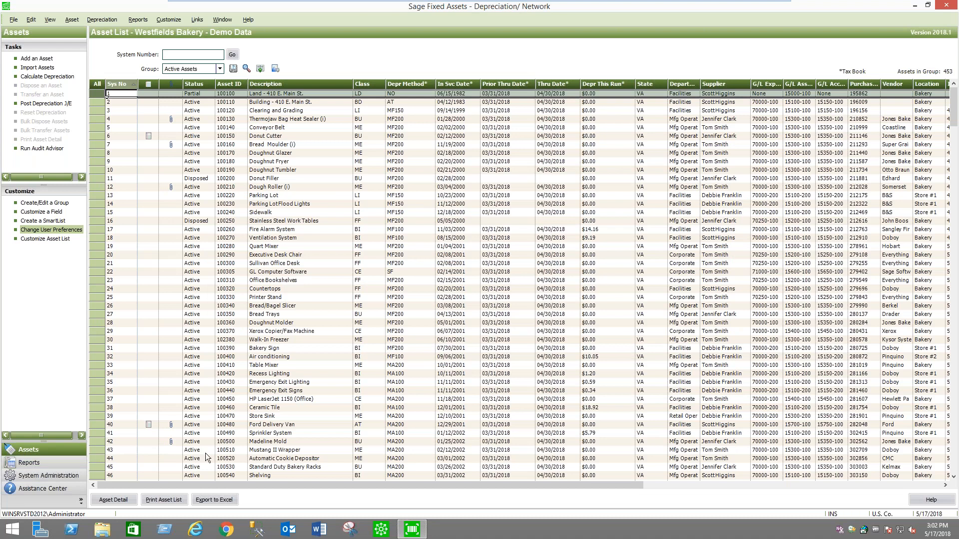
Step: Look over the System Administration page and a blank new asset form, ending on System Administration
left_click(48, 477)
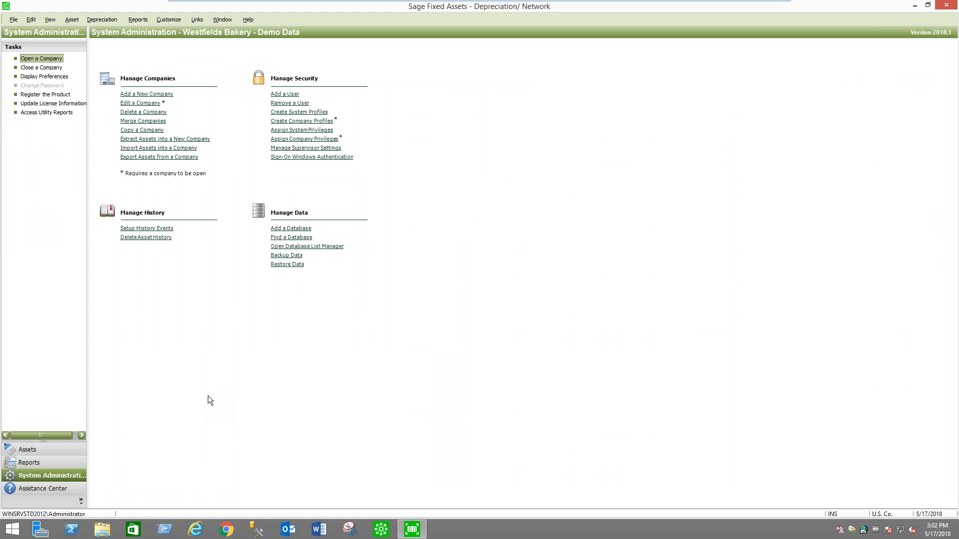
left_click(35, 452)
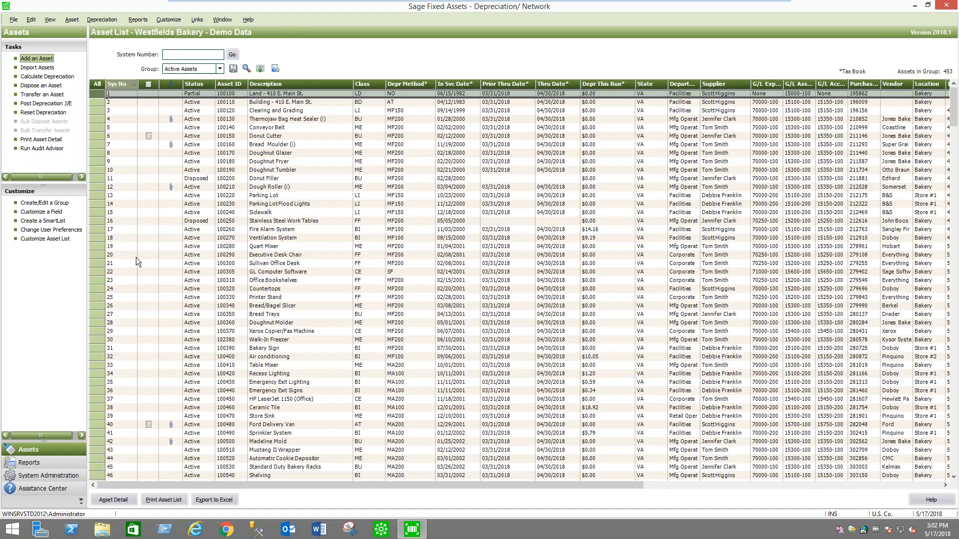
left_click(35, 58)
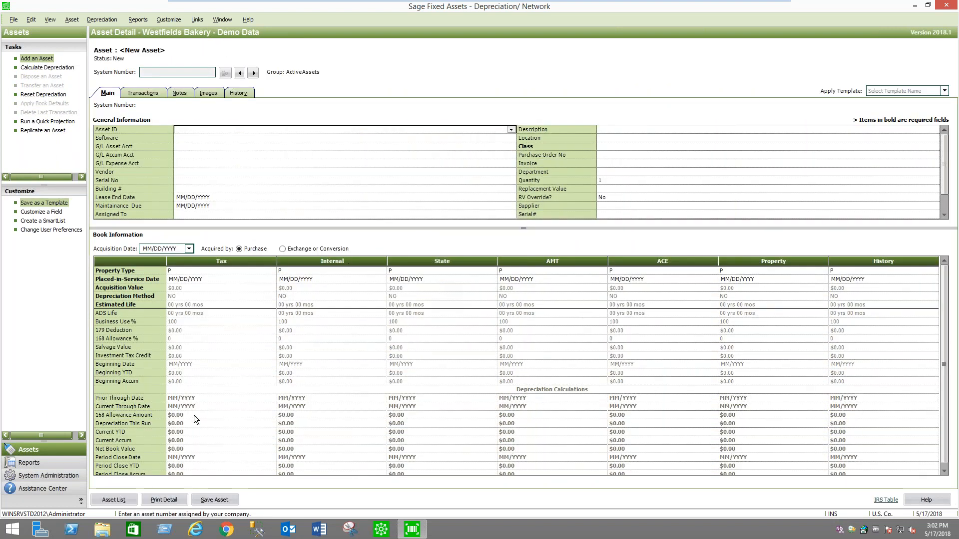
left_click(120, 502)
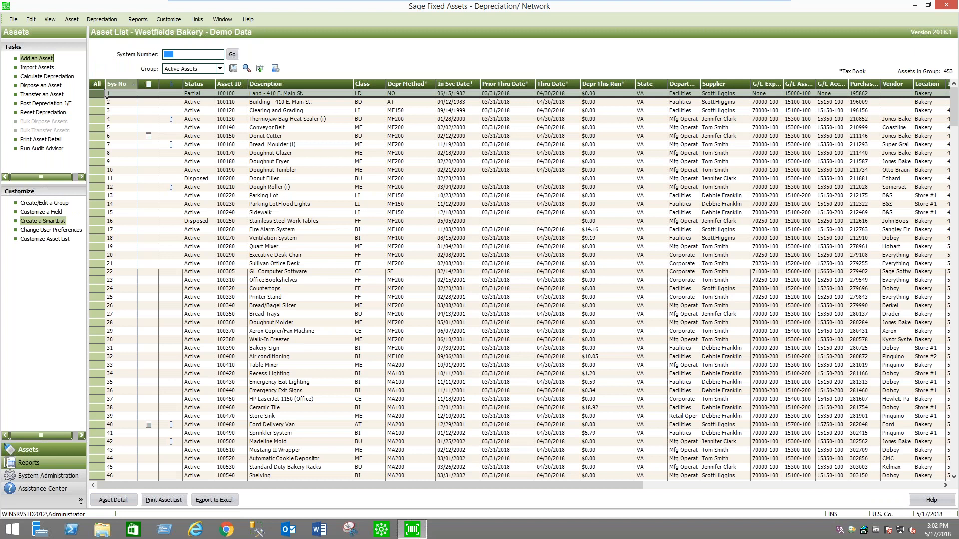
left_click(47, 477)
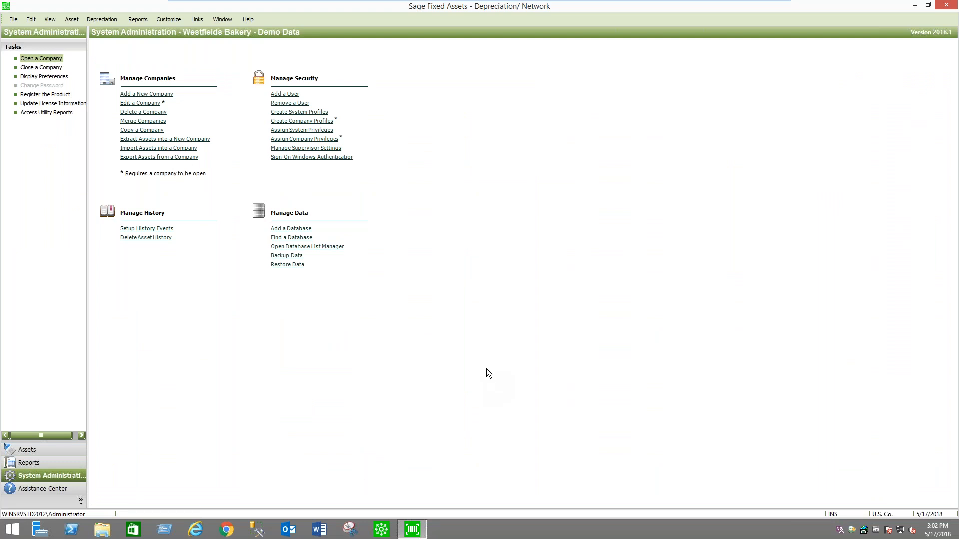
Step: Switch to File Explorer and open Sam's Holdings LLC Book Asset By Location (2).xls from the Sams Holdings LLC folder on the Desktop
left_click(102, 529)
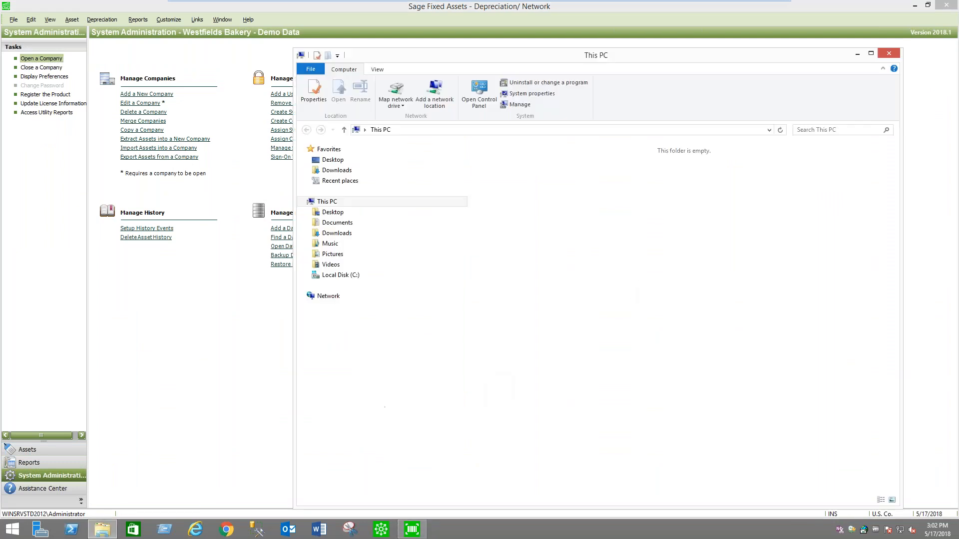
left_click(352, 223)
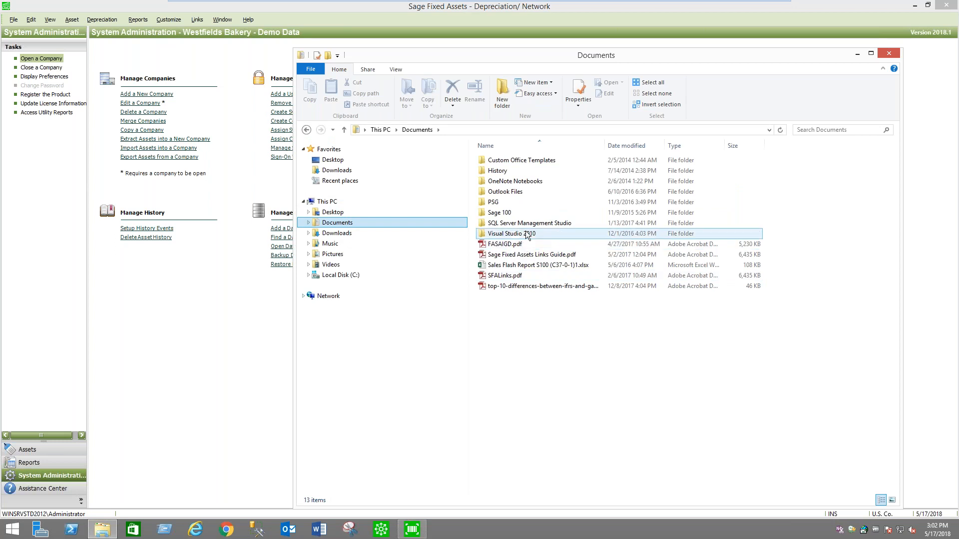
left_click(345, 213)
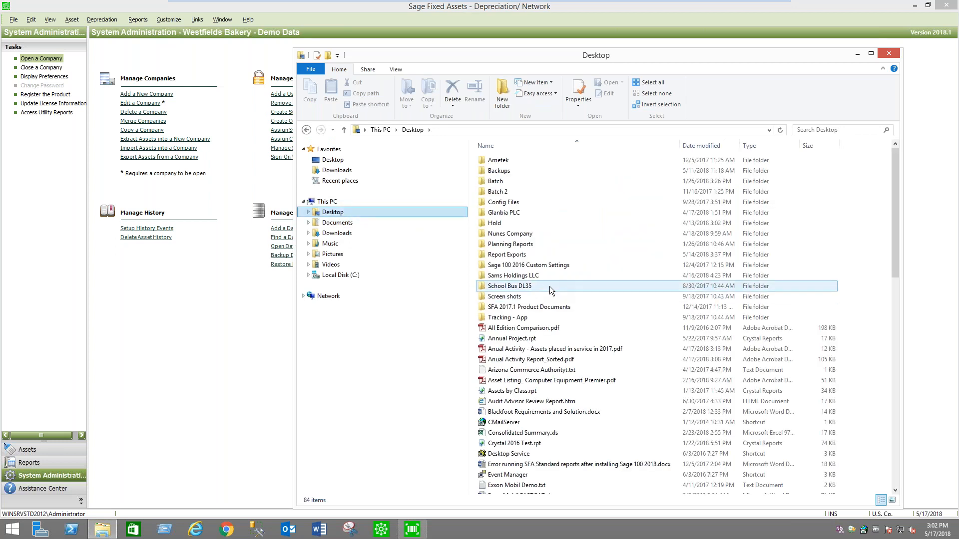
left_click(543, 278)
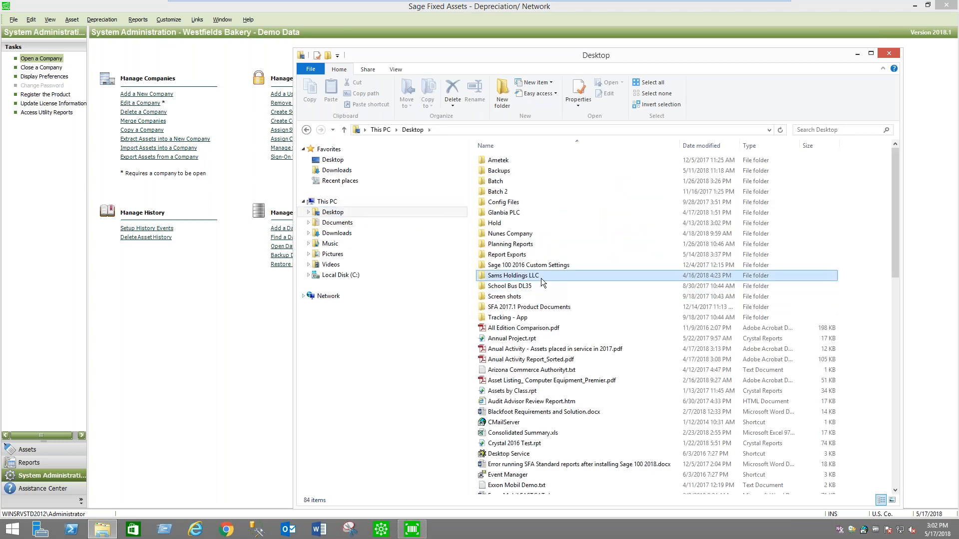
double_click(543, 279)
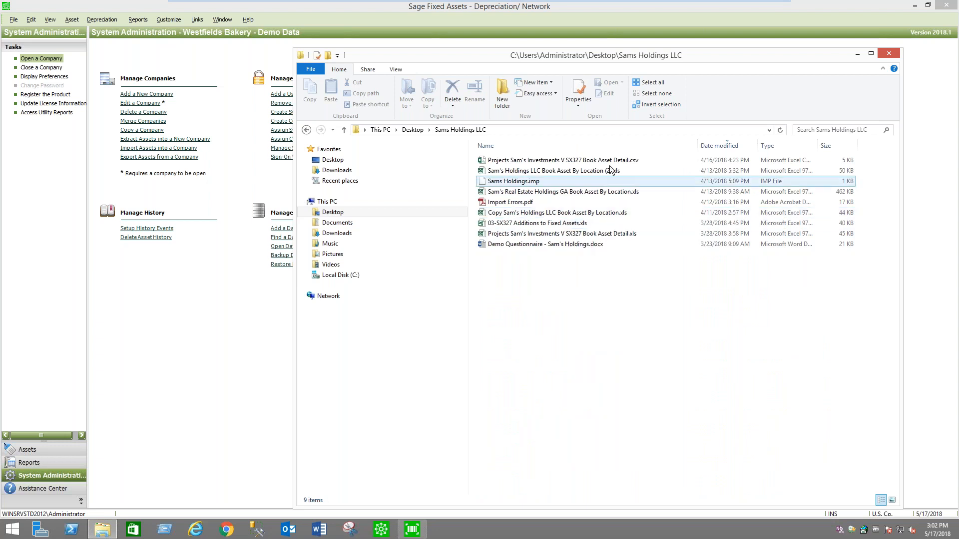
double_click(563, 172)
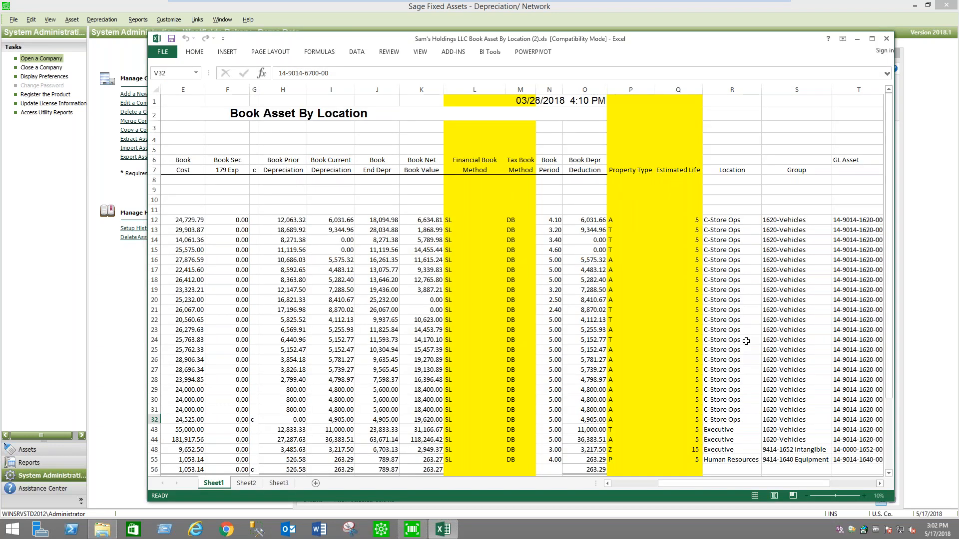
Step: Examine the asset columns in Sheet1, checking the 2015 Chevy Impala row's financial book method, date in service and book cost
scroll(747, 341, "down", 2)
mouse_move(892, 334)
left_mouse_down()
mouse_move(891, 320)
mouse_move(892, 329)
left_mouse_up()
left_click_drag(758, 483, 713, 484)
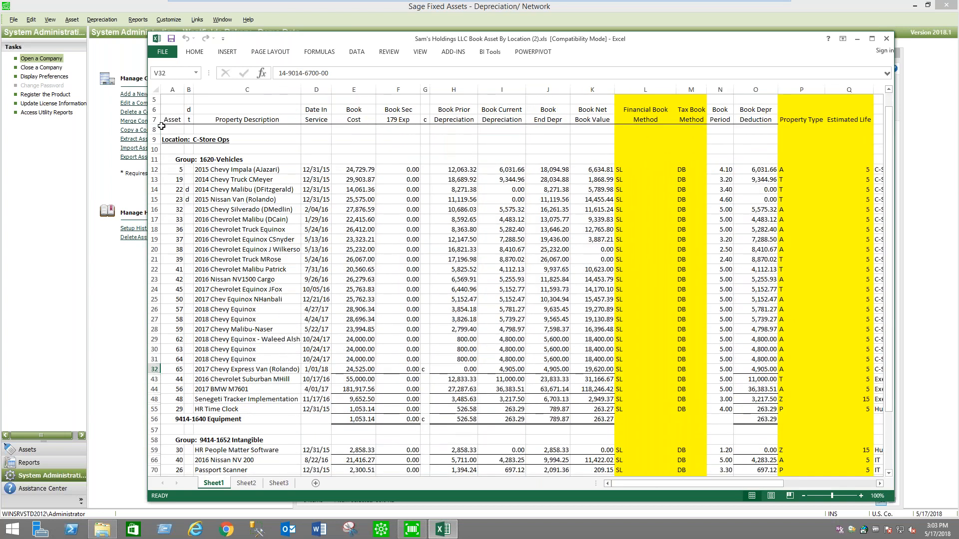
left_click(308, 112)
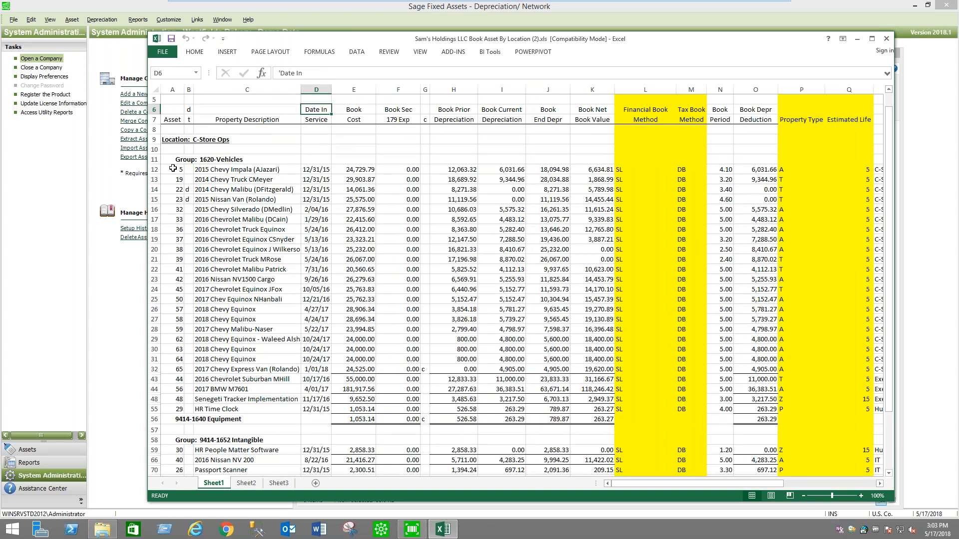
left_click(154, 169)
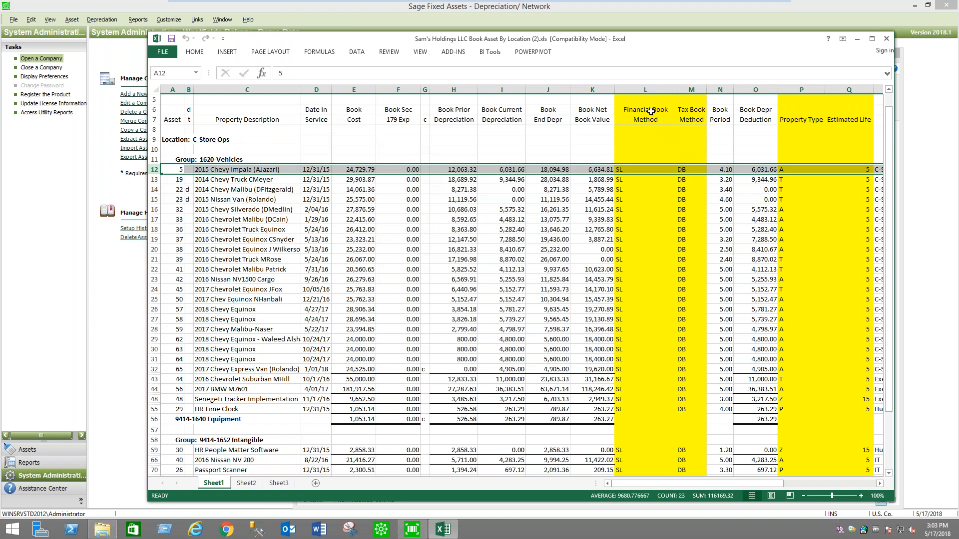
left_click(640, 171)
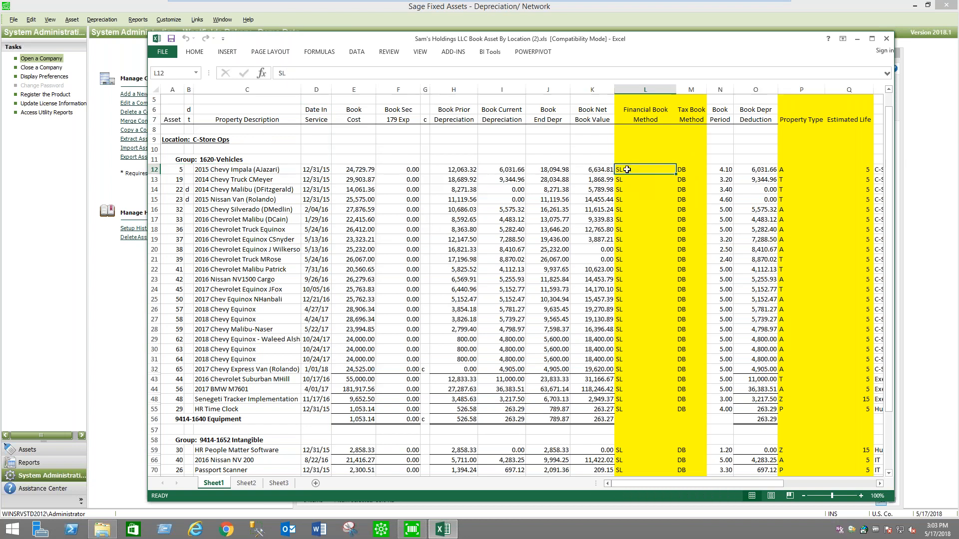
left_click(313, 172)
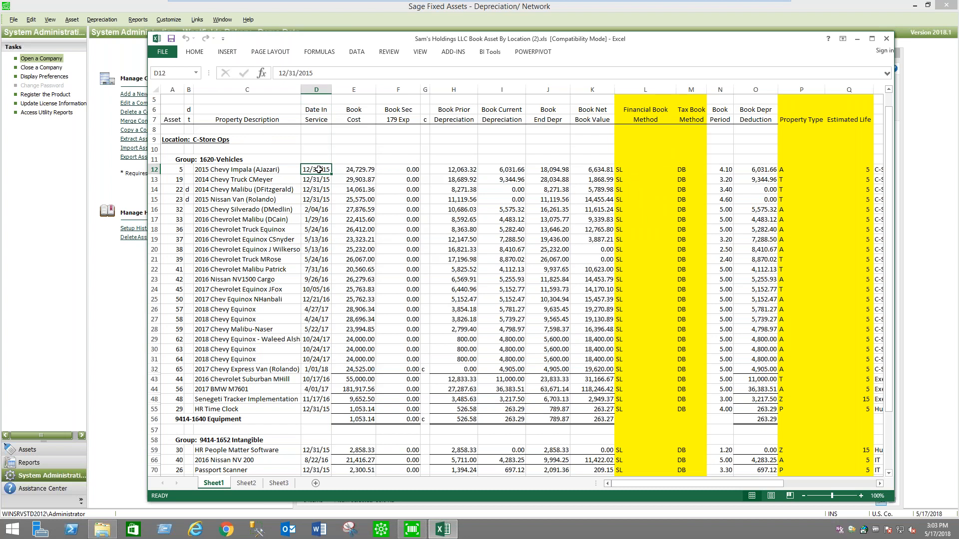
left_click(362, 170)
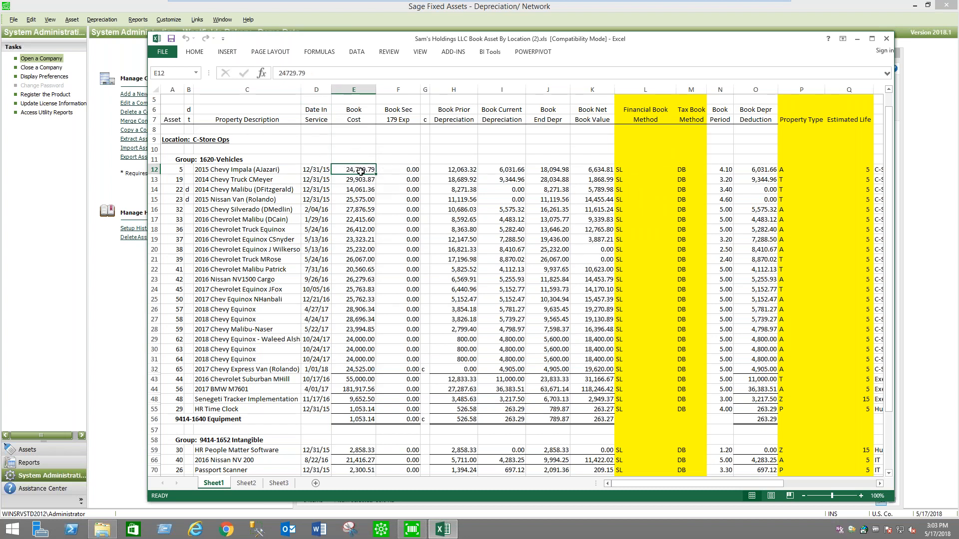
Step: Check the 2015 Chevy Impala row's property type, close the workbook, and minimize File Explorer to return to System Administration
left_click(791, 171)
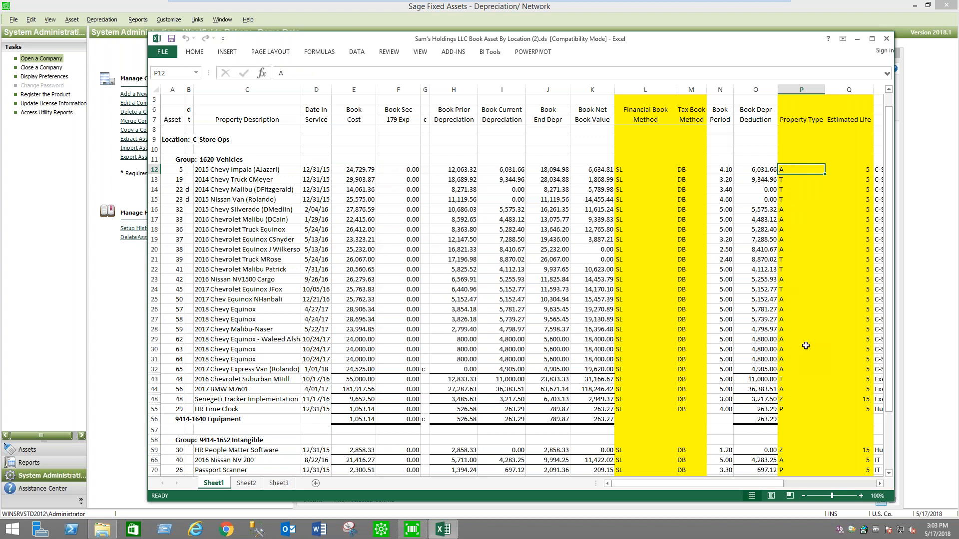
left_click_drag(758, 485, 704, 483)
left_click(887, 39)
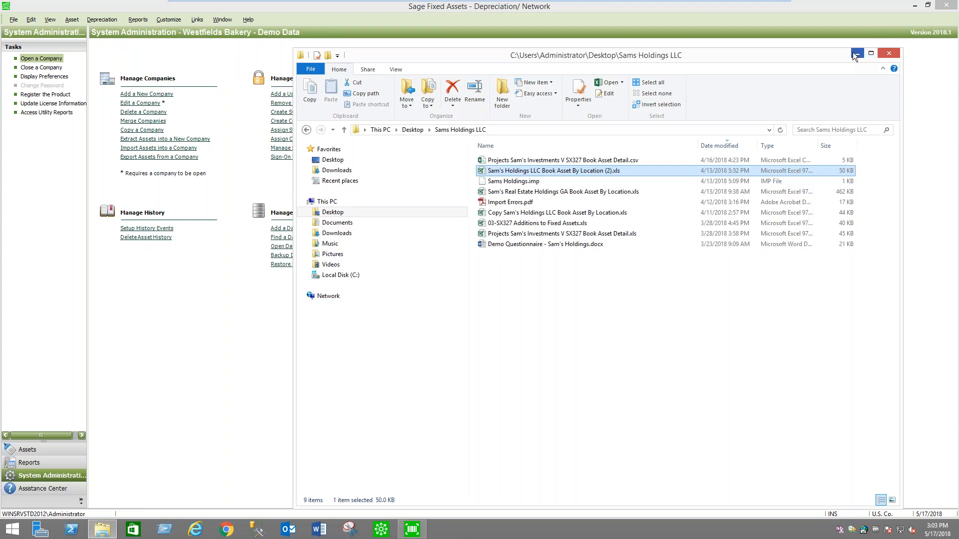
left_click(872, 56)
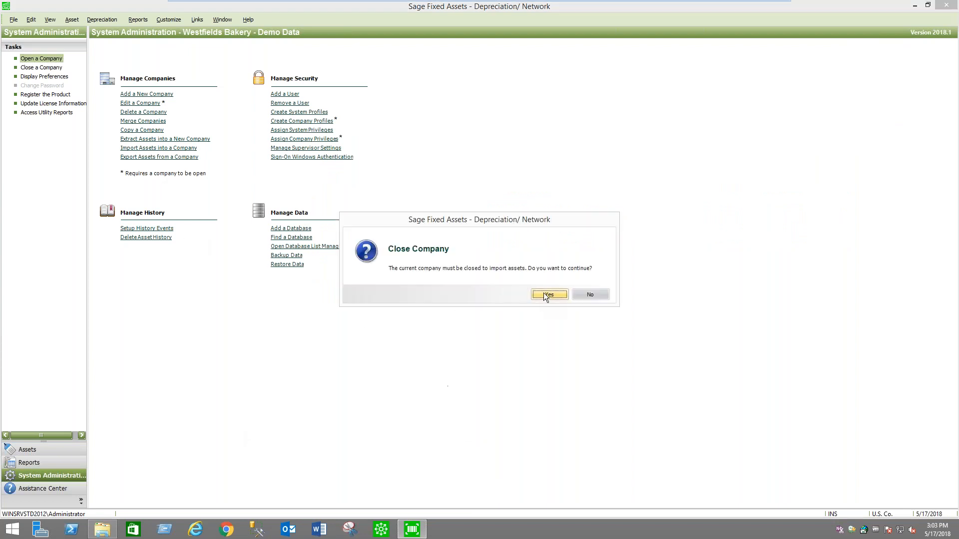
Step: Close the current company for the asset import and choose the comma-delimited file Import 7 books.csv from the Training folder
left_click(547, 297)
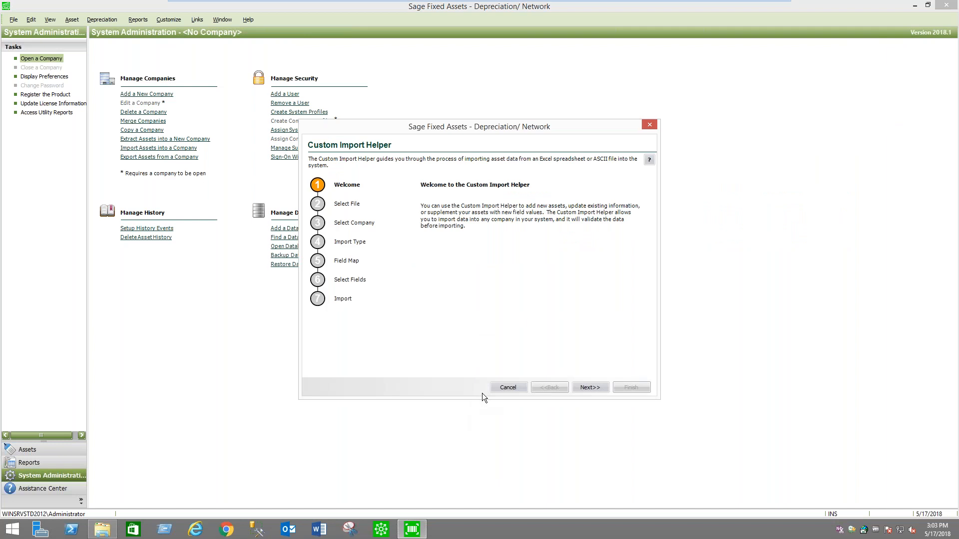
left_click(592, 389)
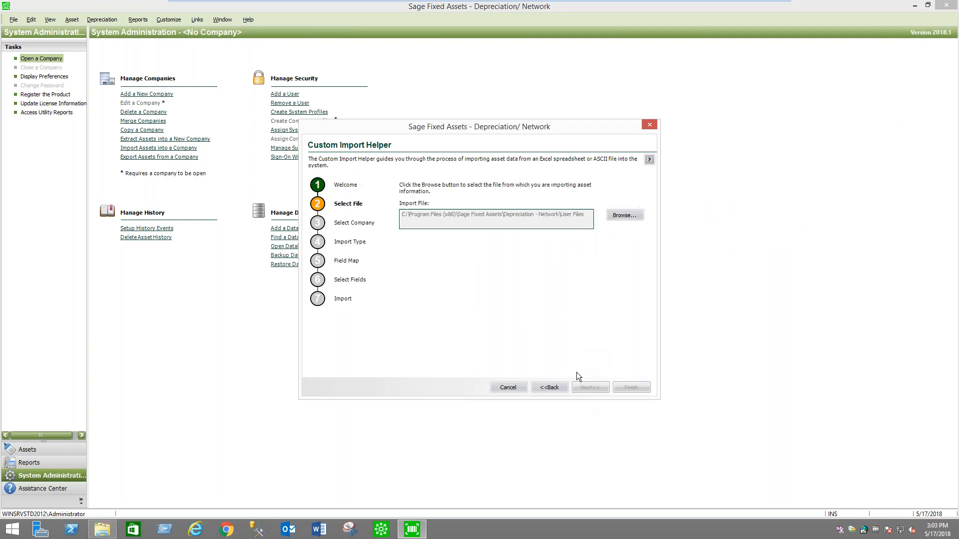
left_click(625, 215)
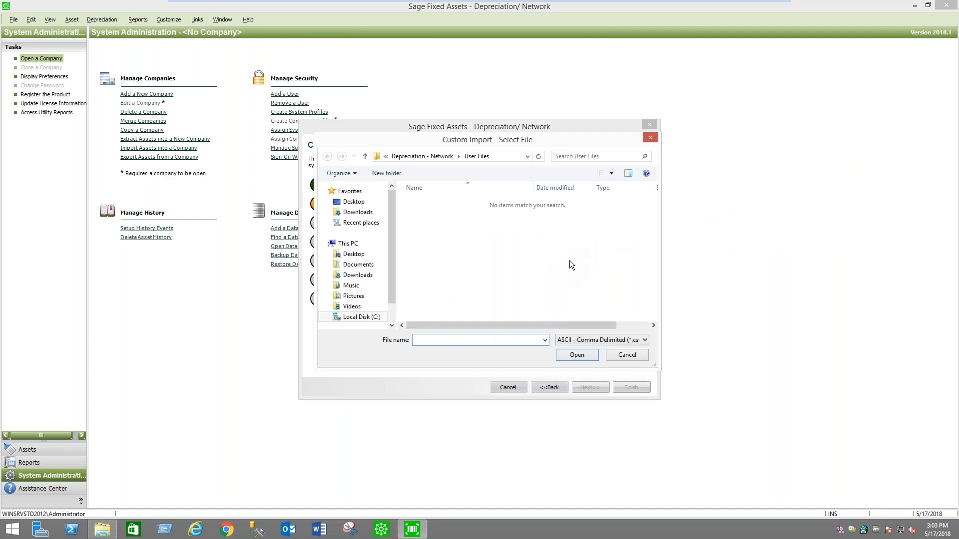
left_click(645, 340)
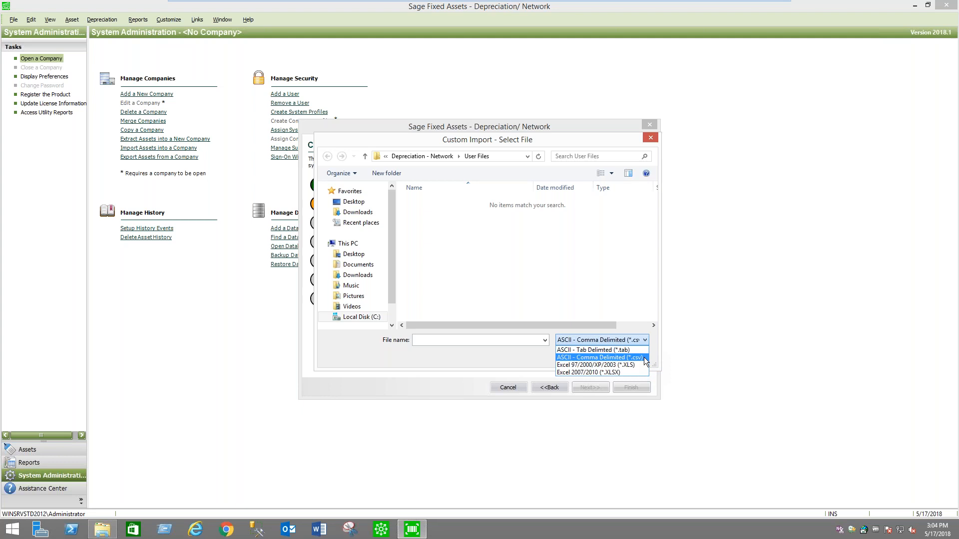
left_click(643, 358)
left_click(436, 156)
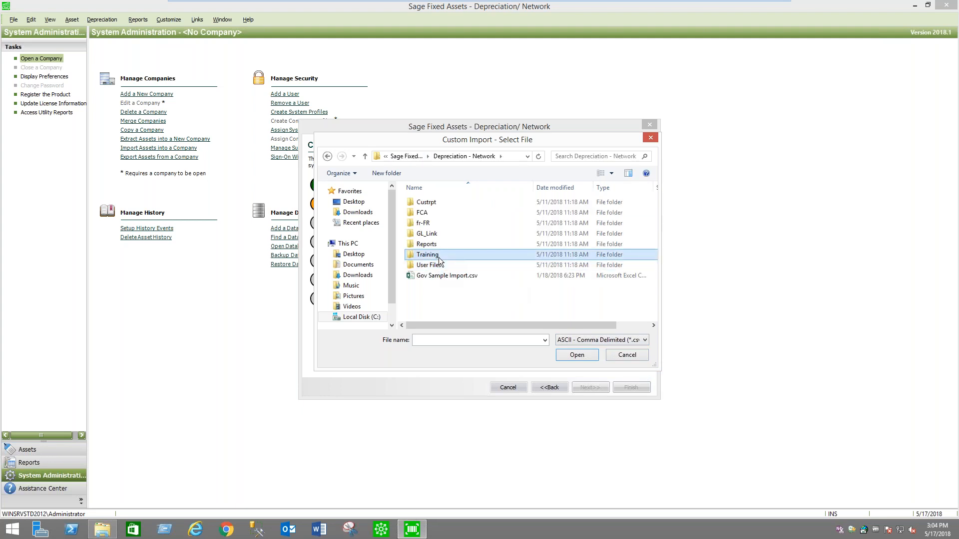
double_click(421, 255)
left_click(446, 213)
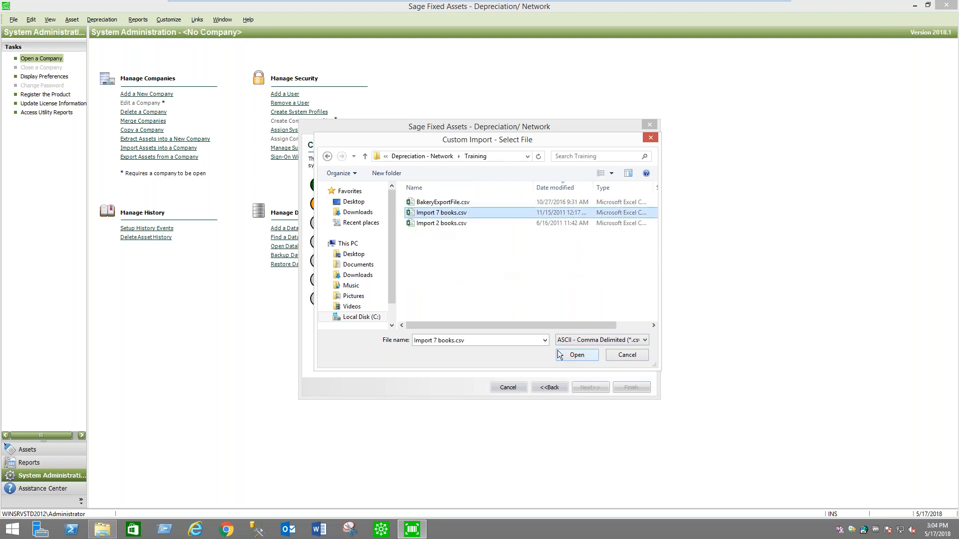
left_click(578, 354)
left_click(595, 387)
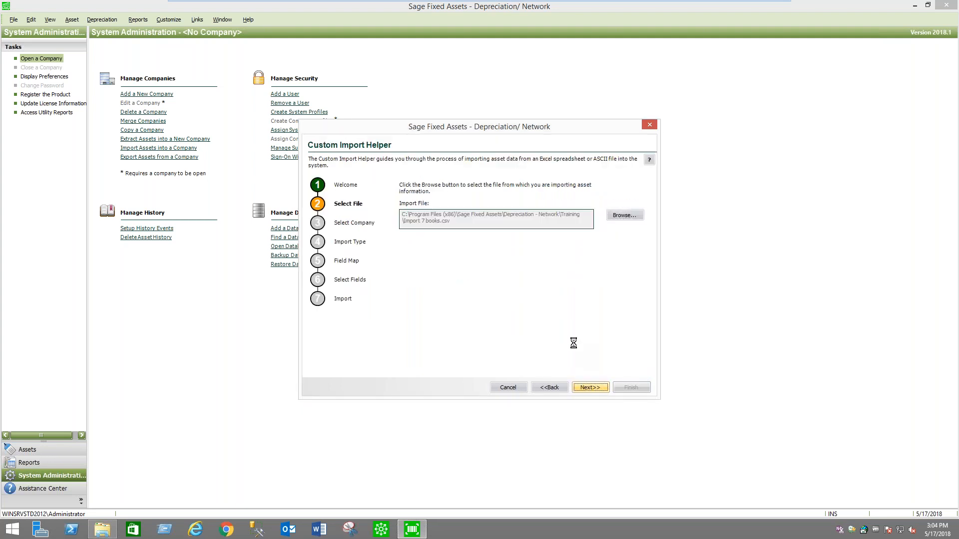
Step: Set Westfields Bakery - Demo Data as the target company, with the New Asset import type and a new field map
left_click(529, 208)
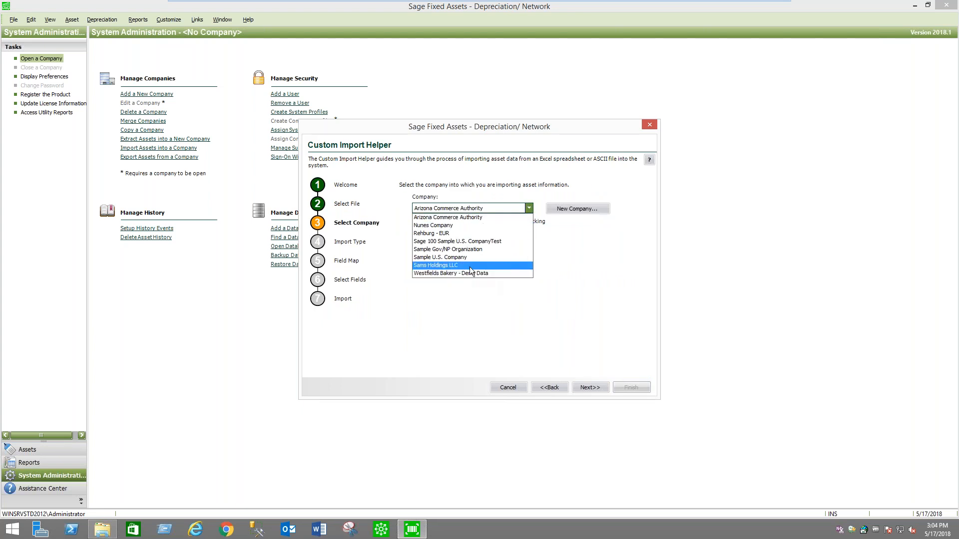
left_click(579, 236)
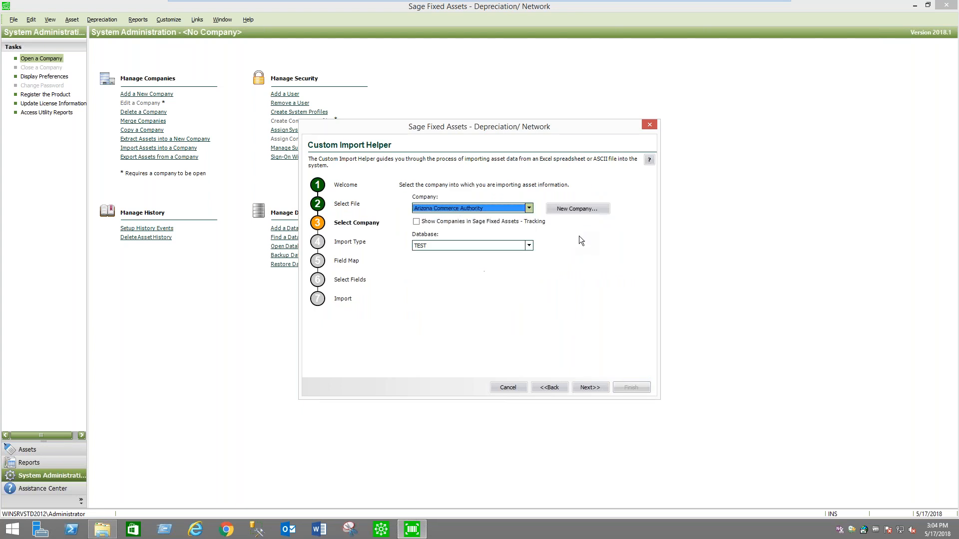
left_click(528, 208)
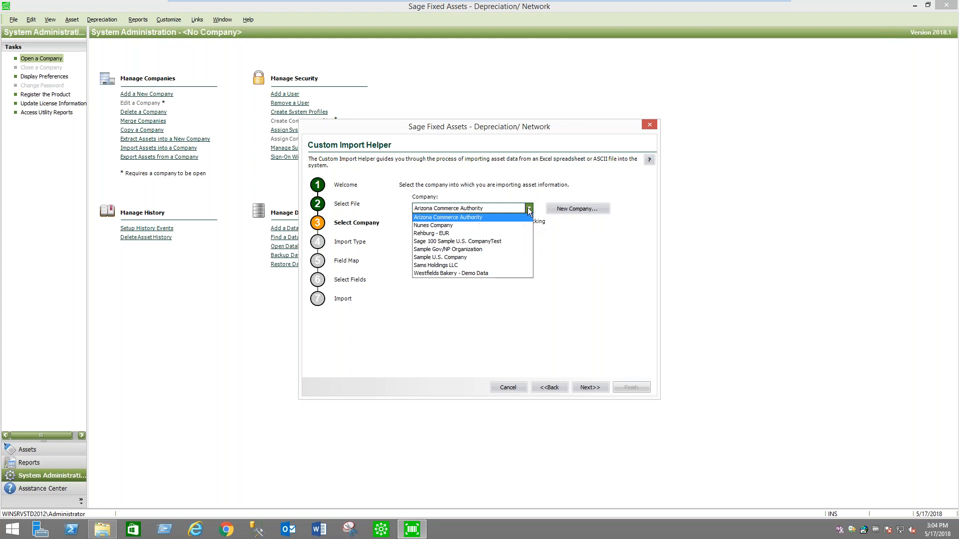
left_click(481, 273)
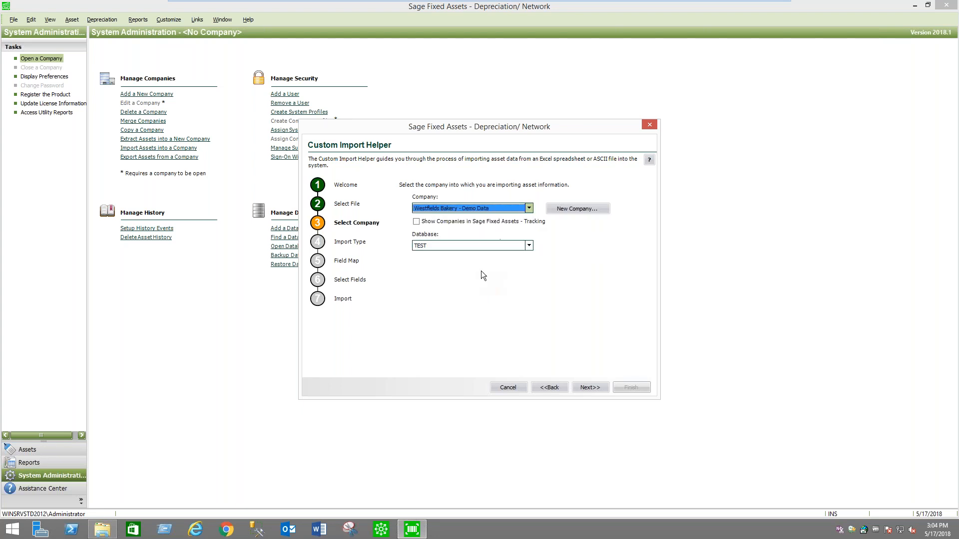
left_click(590, 387)
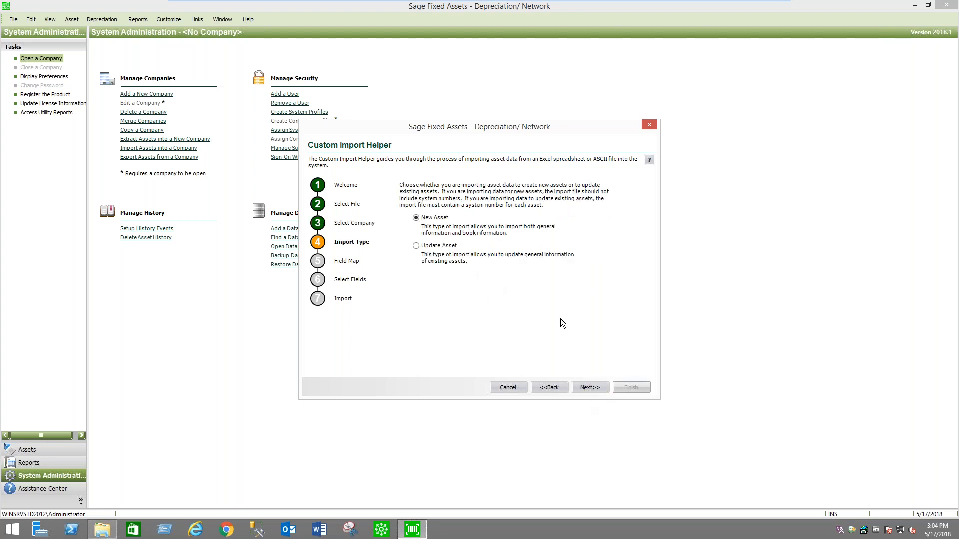
left_click(597, 388)
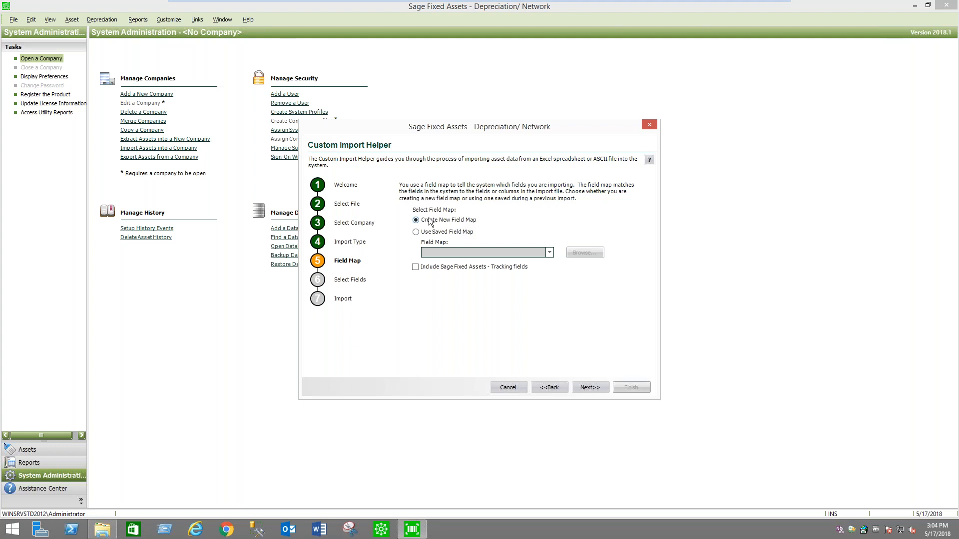
left_click(591, 387)
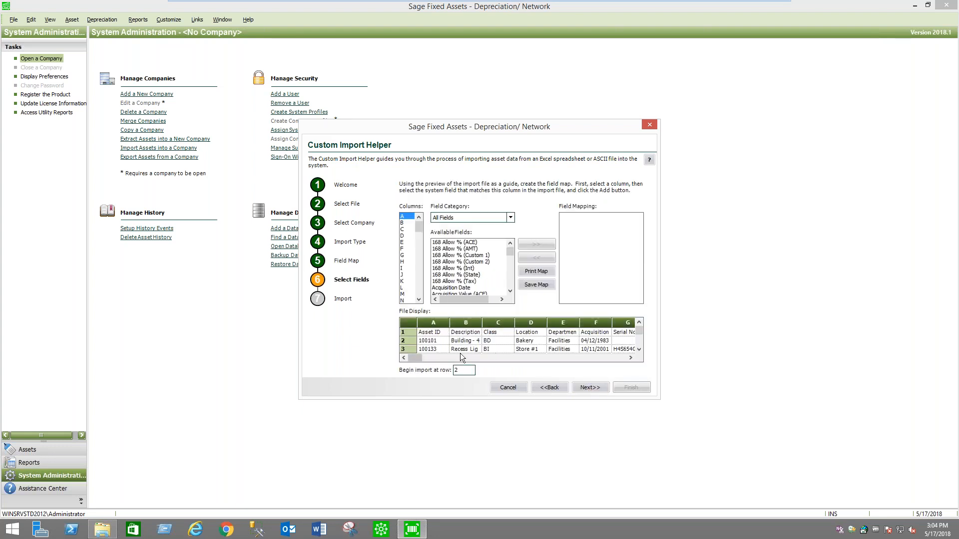
Step: Compare the header row and first data row in the file preview with the row where the import begins
left_click(409, 333)
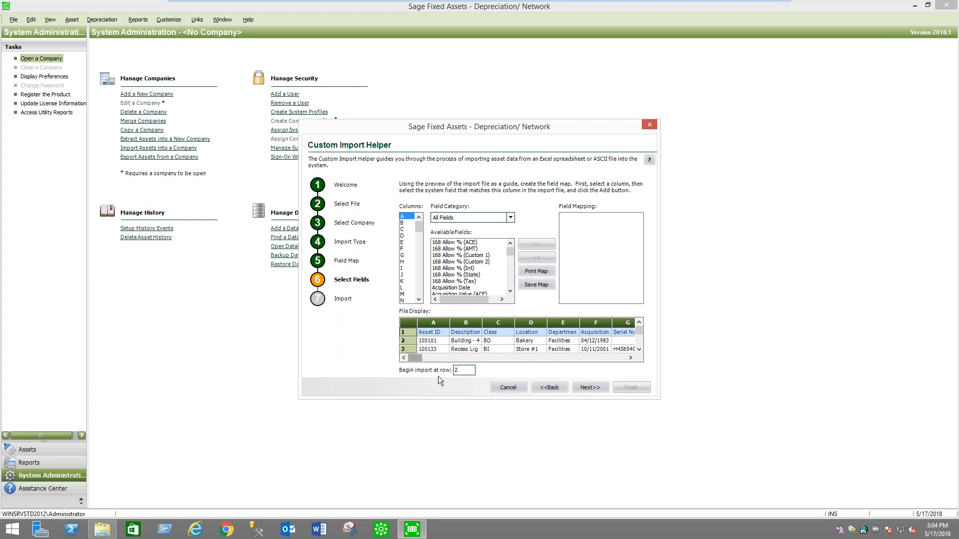
left_click(408, 341)
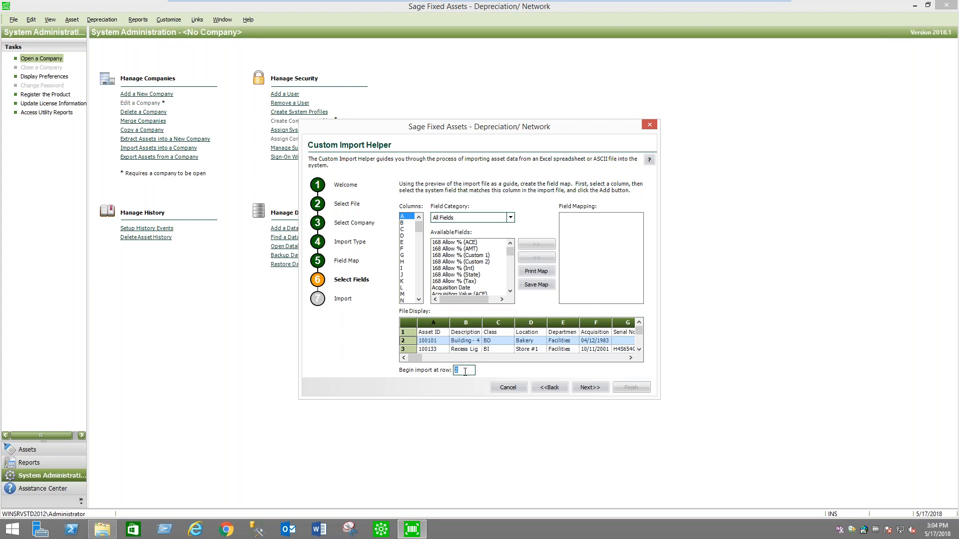
left_click(408, 341)
left_click(408, 332)
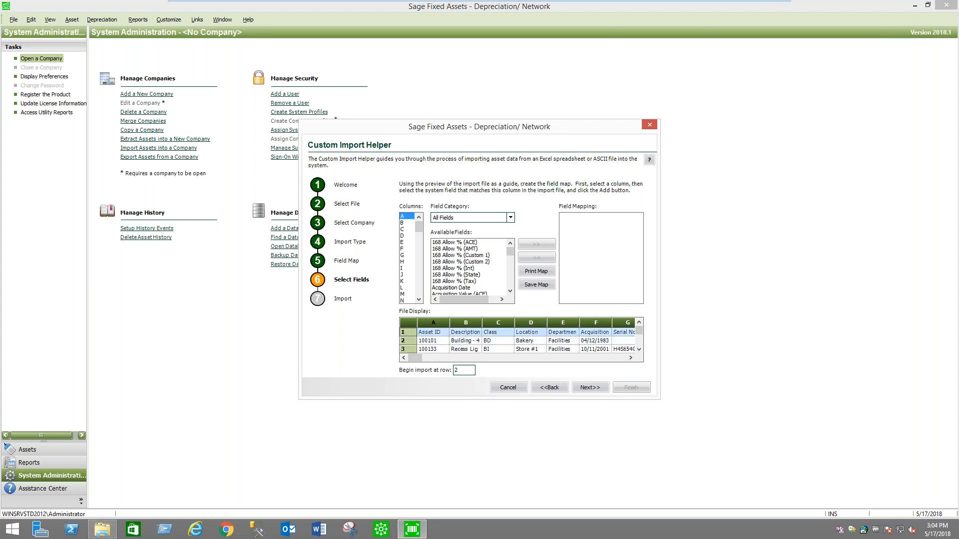
Step: Map import column A to the Asset ID field and column B to the Description field
left_click(510, 291)
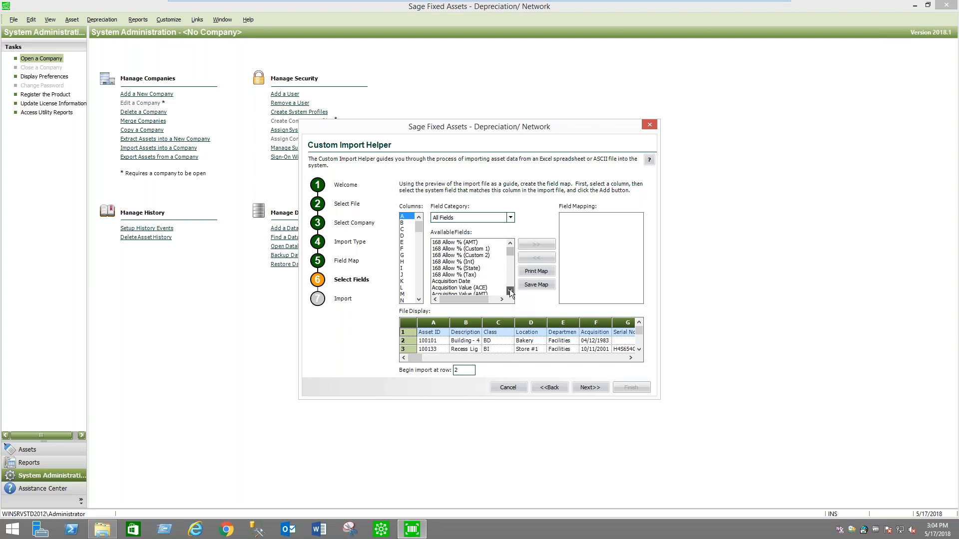
left_click(510, 291)
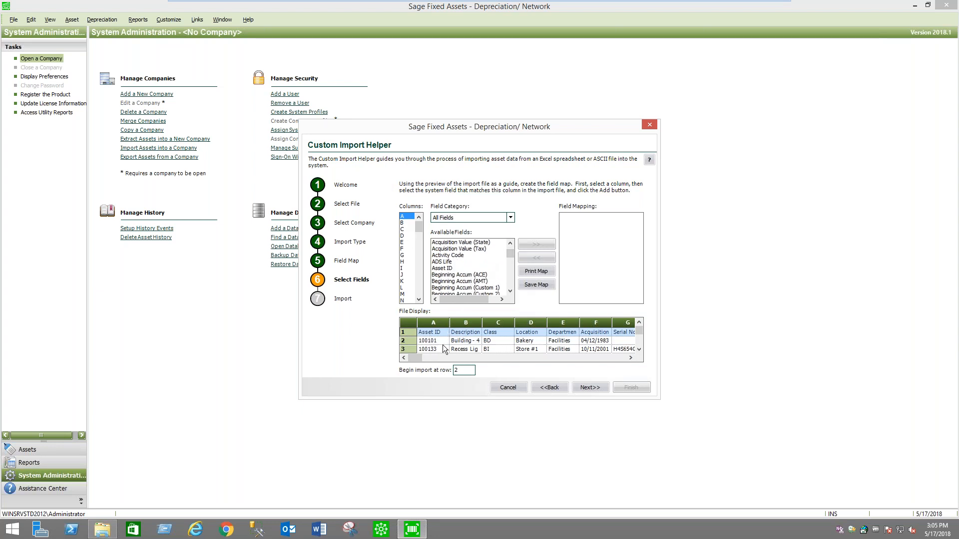
left_click(446, 268)
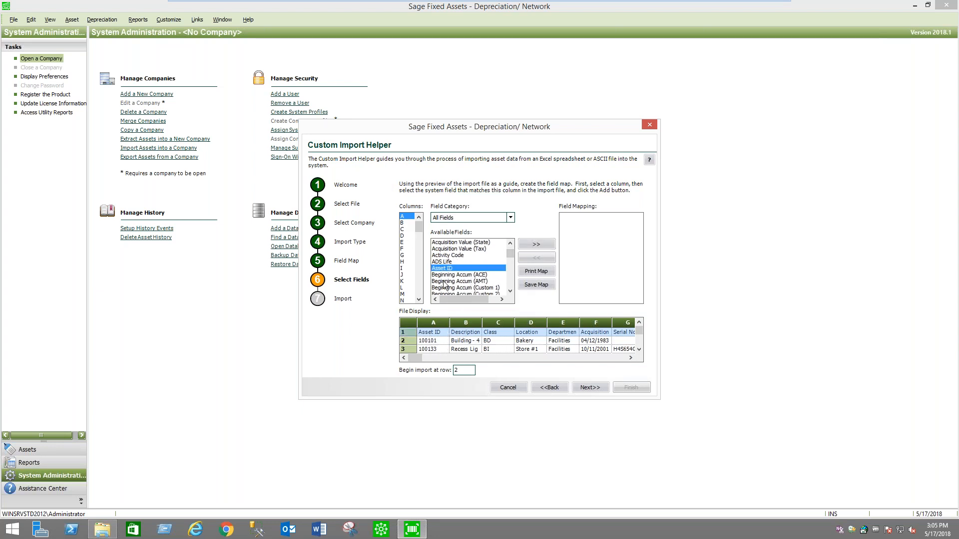
left_click(536, 244)
left_click_drag(511, 253, 511, 263)
left_click(472, 281)
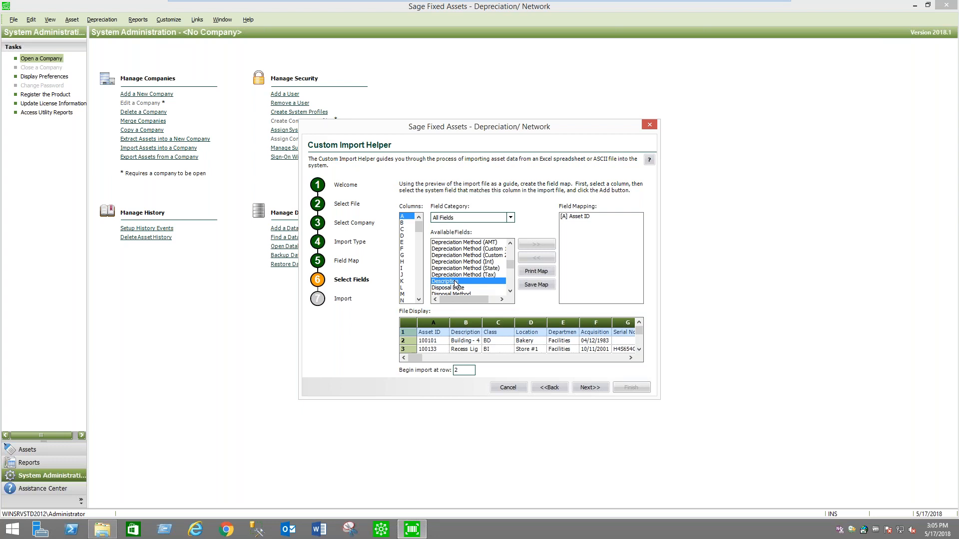
left_click(404, 223)
left_click(546, 246)
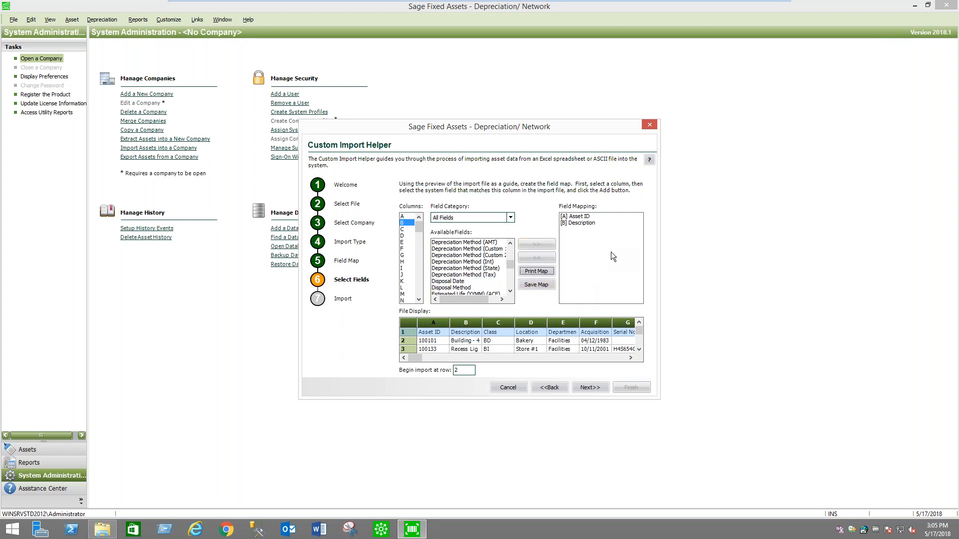
Step: Discard the new field map, load the saved map 7 books with Beginning Data.imp from the Training folder, and review its field mappings
left_click(553, 387)
left_click(549, 298)
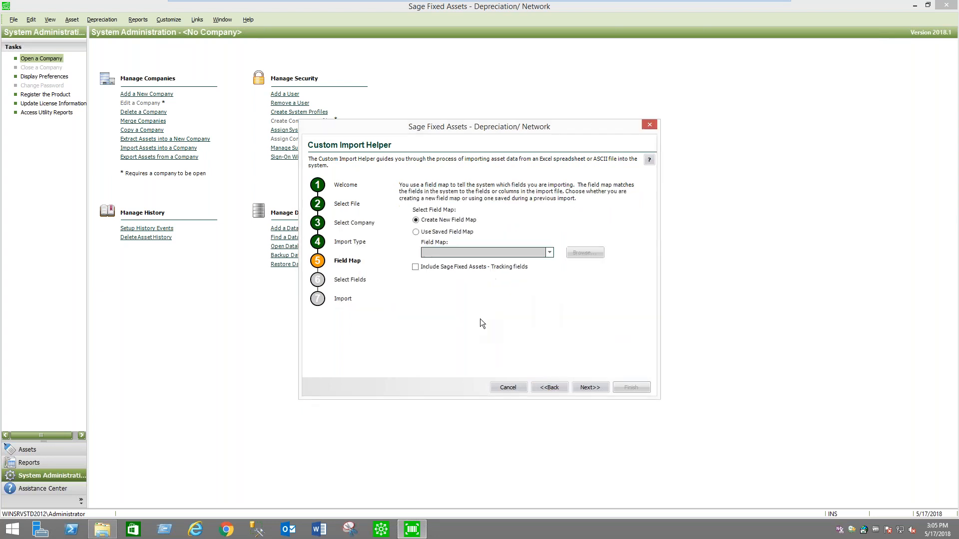
left_click(416, 233)
left_click(593, 256)
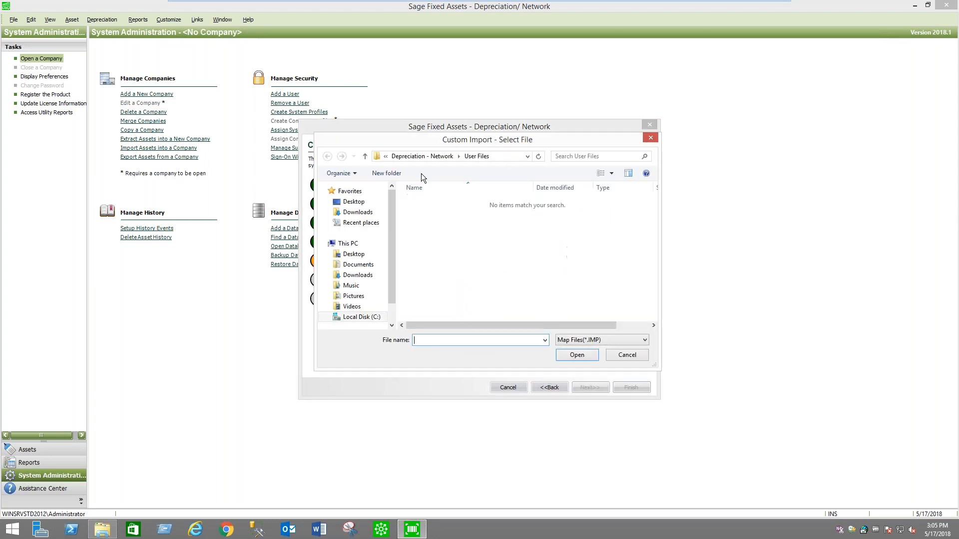
left_click(430, 157)
double_click(446, 254)
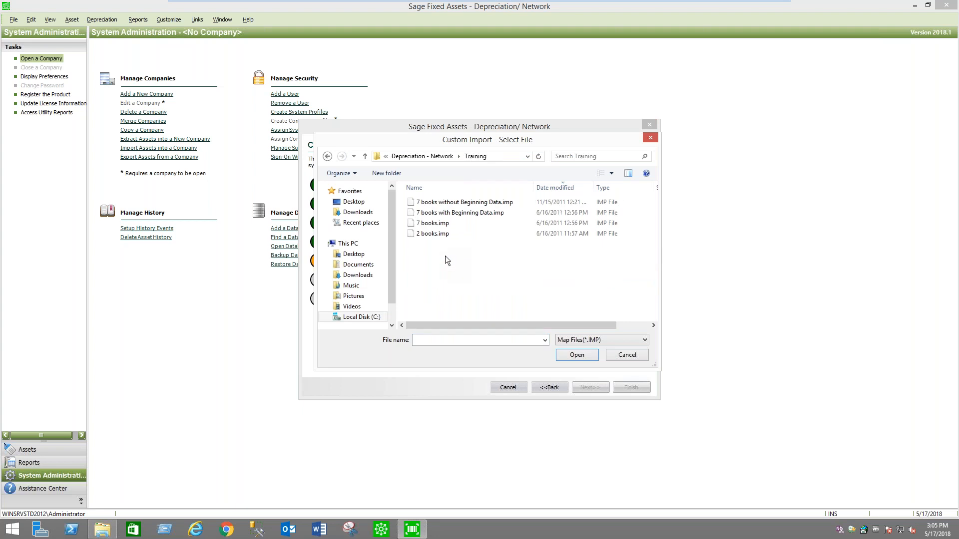
left_click(469, 214)
left_click(576, 354)
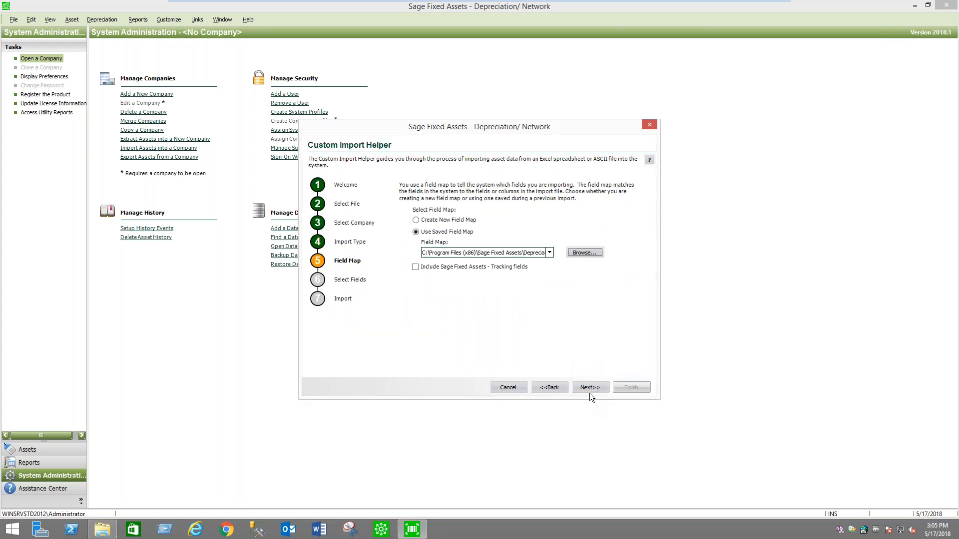
left_click(594, 388)
left_click_drag(509, 254, 509, 270)
left_click_drag(639, 226, 642, 247)
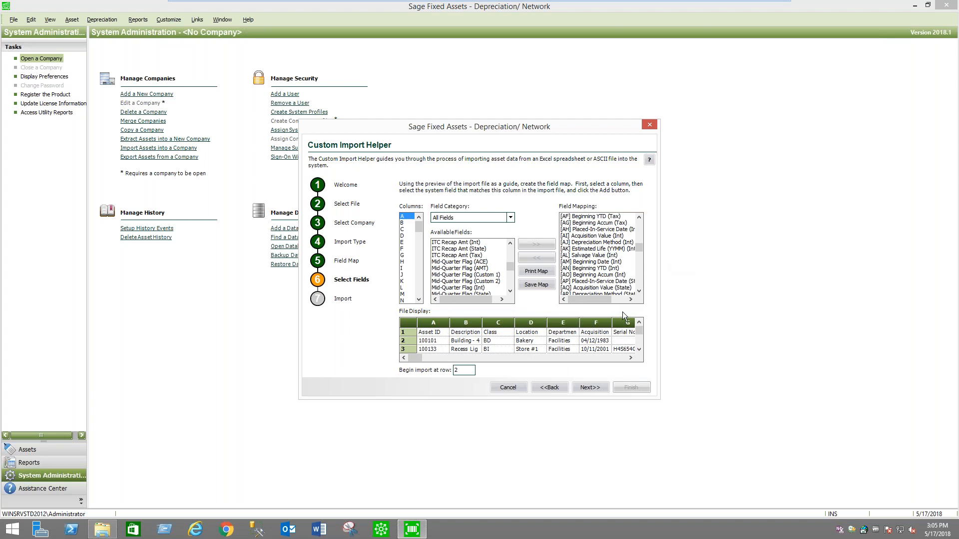
Step: Load the saved field map CndSample.IMP from the Depreciation - Network folder instead, view the import summary, and return to the field mappings
left_click(557, 388)
left_click(586, 250)
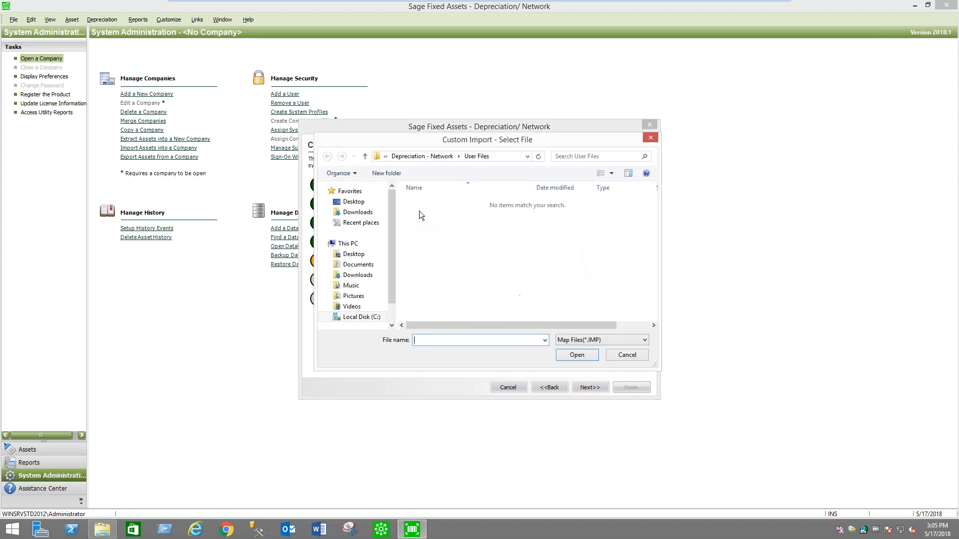
left_click(434, 157)
left_click(451, 276)
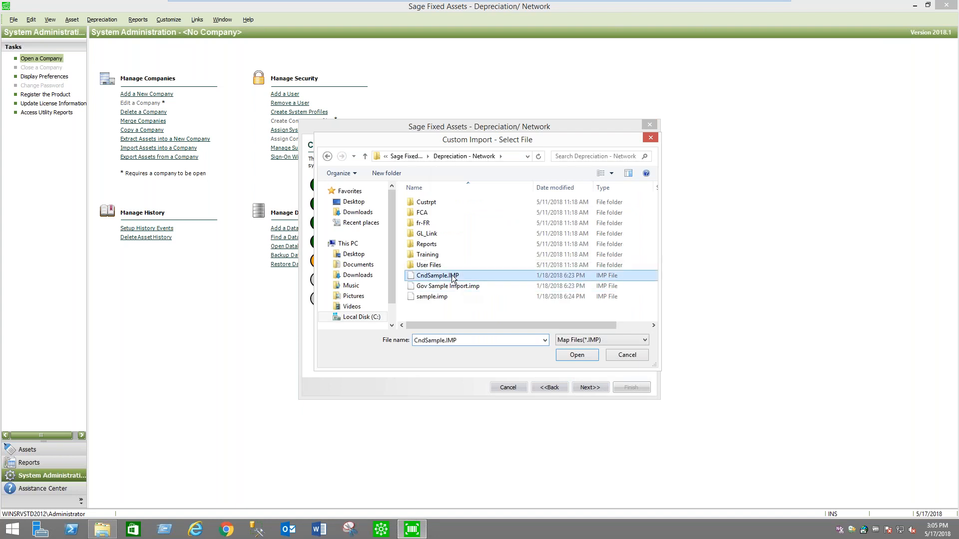
left_click(577, 355)
left_click(591, 389)
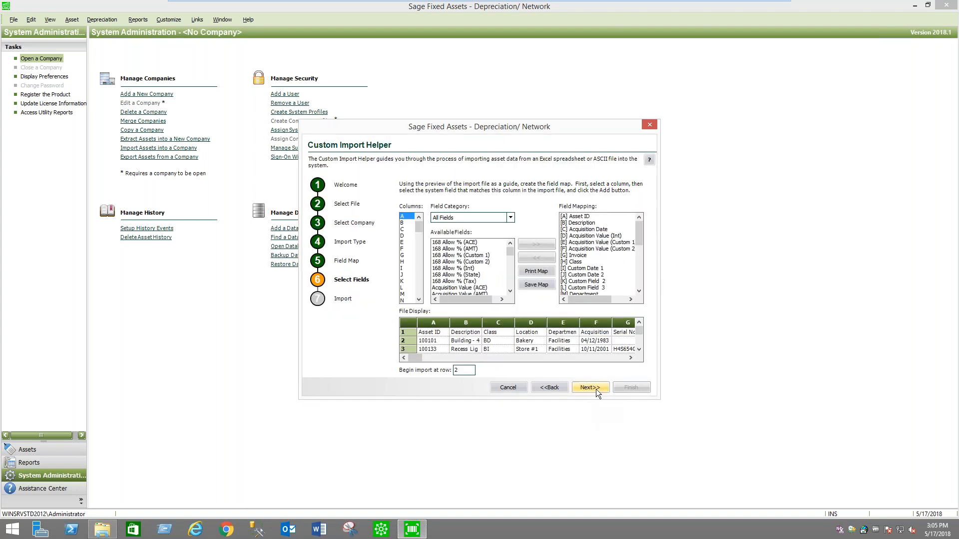
left_click(594, 390)
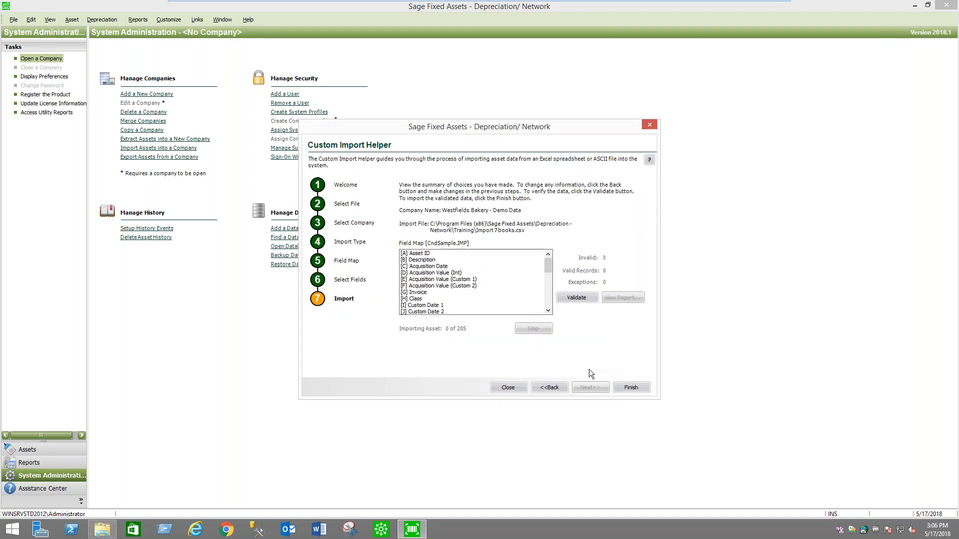
left_click(554, 388)
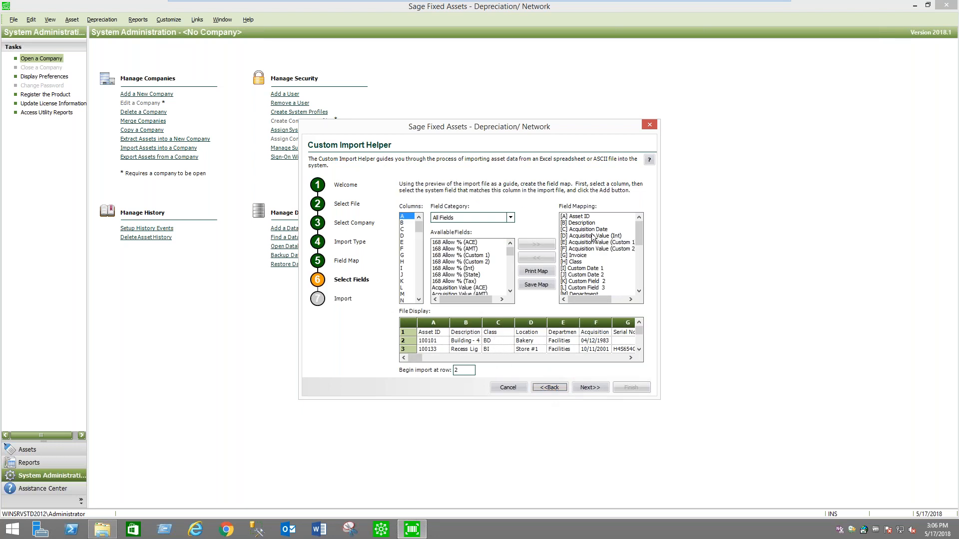
Step: Validate the import data against the CndSample.IMP field map and dismiss the exceptions notice
left_click(598, 386)
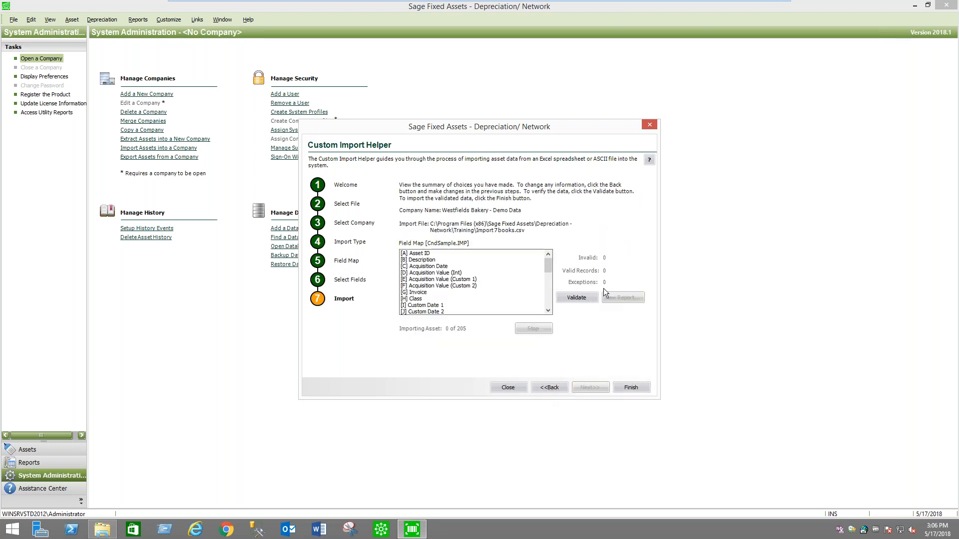
left_click(578, 297)
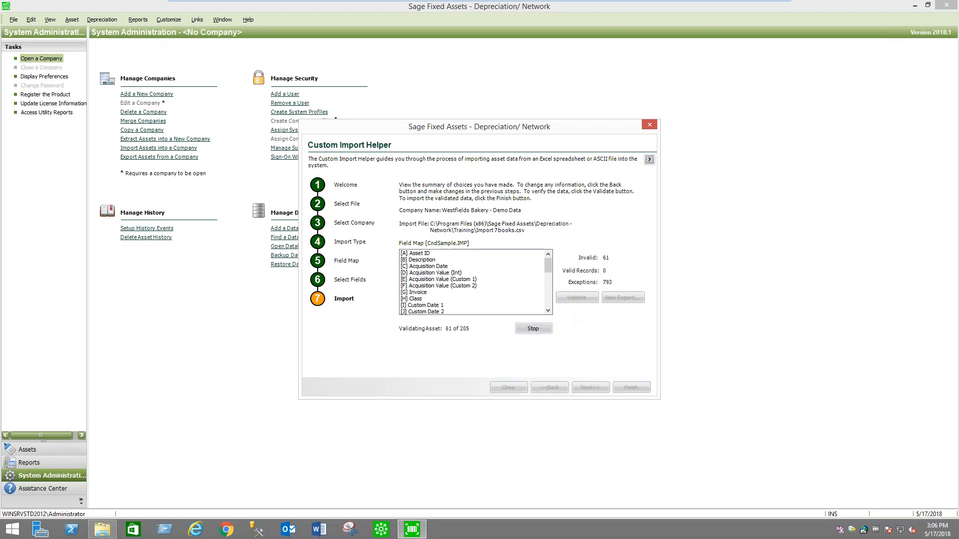
left_click_drag(522, 221, 427, 202)
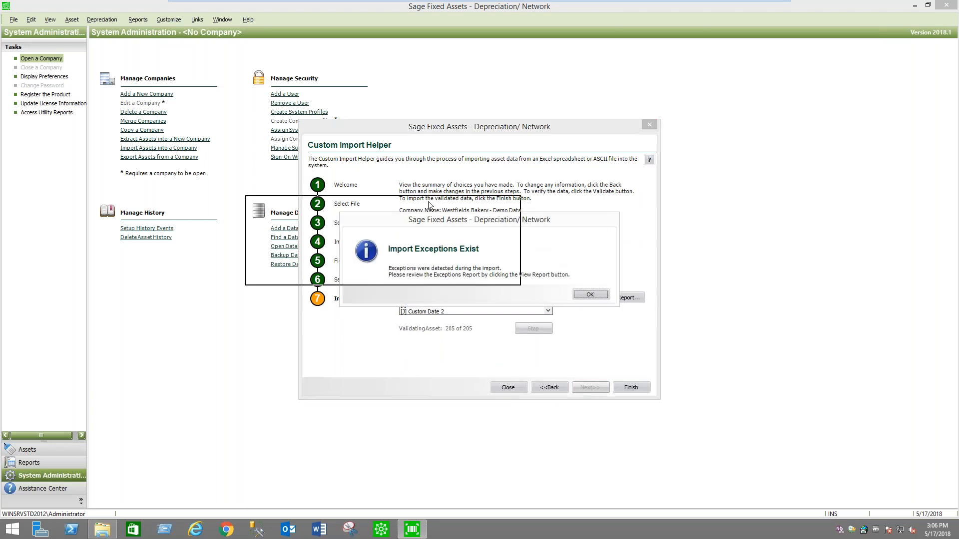
left_click(505, 275)
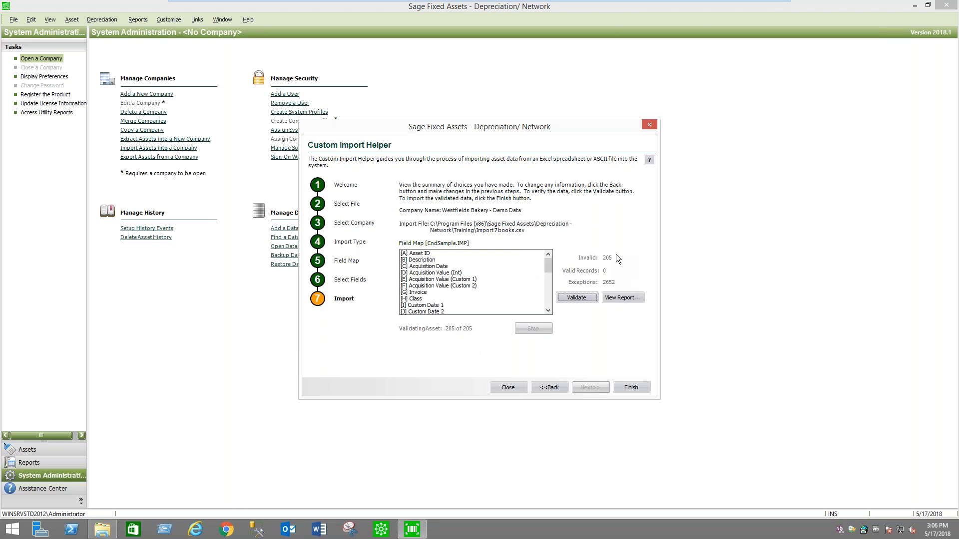
Step: Open the Import Exceptions Report for the validation, maximize it and examine the listed errors at 200% zoom
left_click(627, 299)
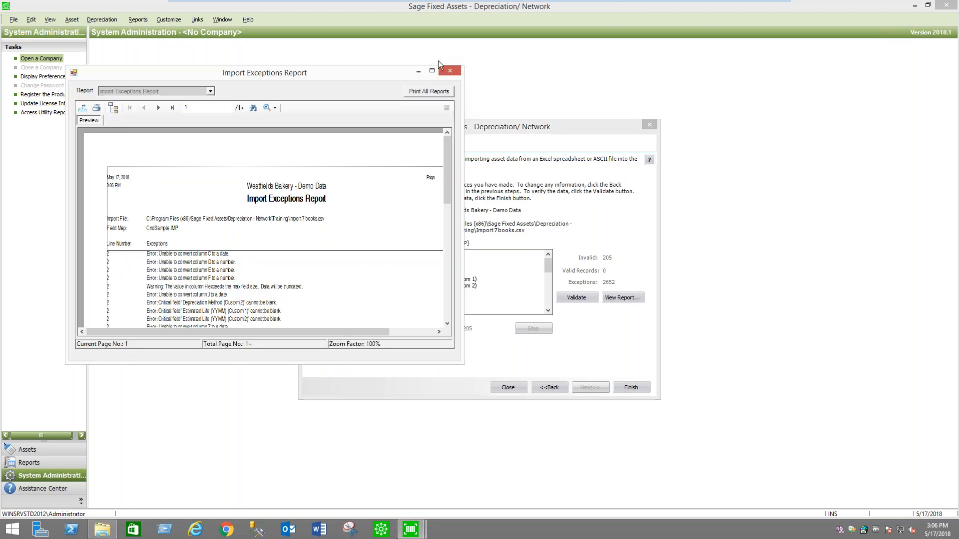
left_click(432, 71)
left_click(206, 39)
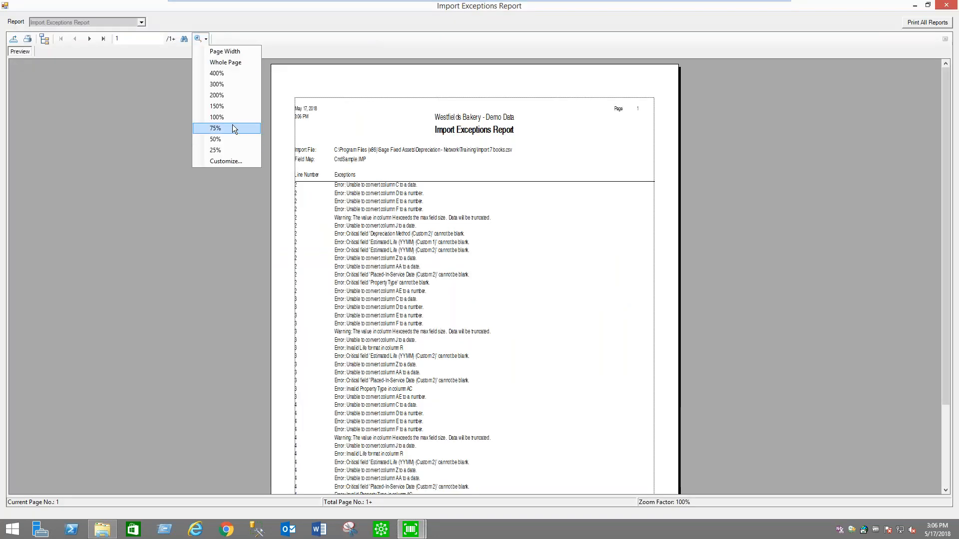
left_click(233, 96)
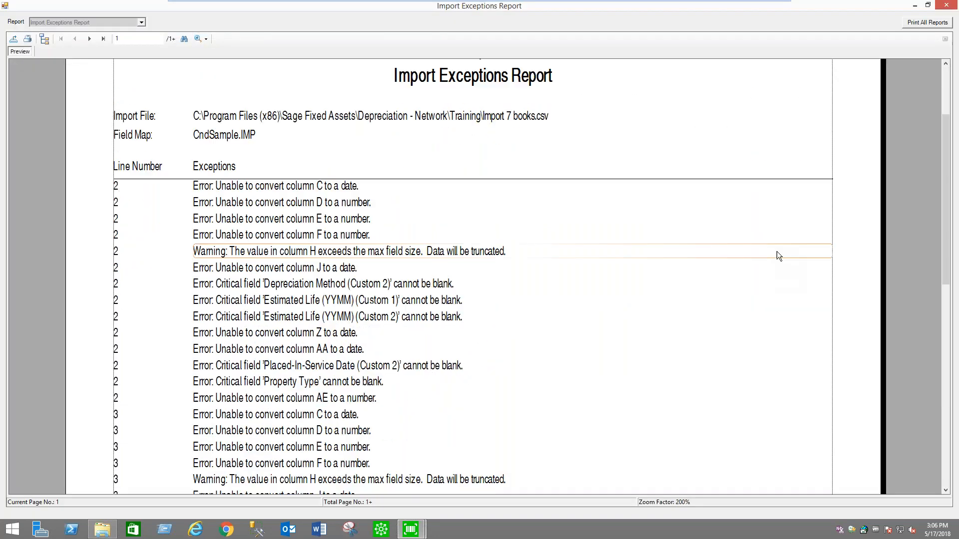
left_click(267, 189)
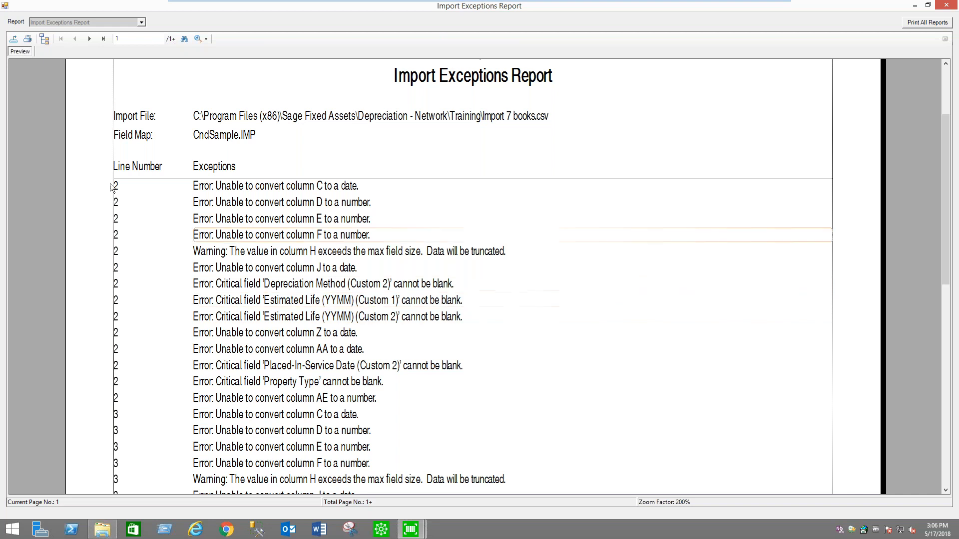
Step: Check the file types offered for exporting the exceptions report, and cancel the export
left_click(14, 39)
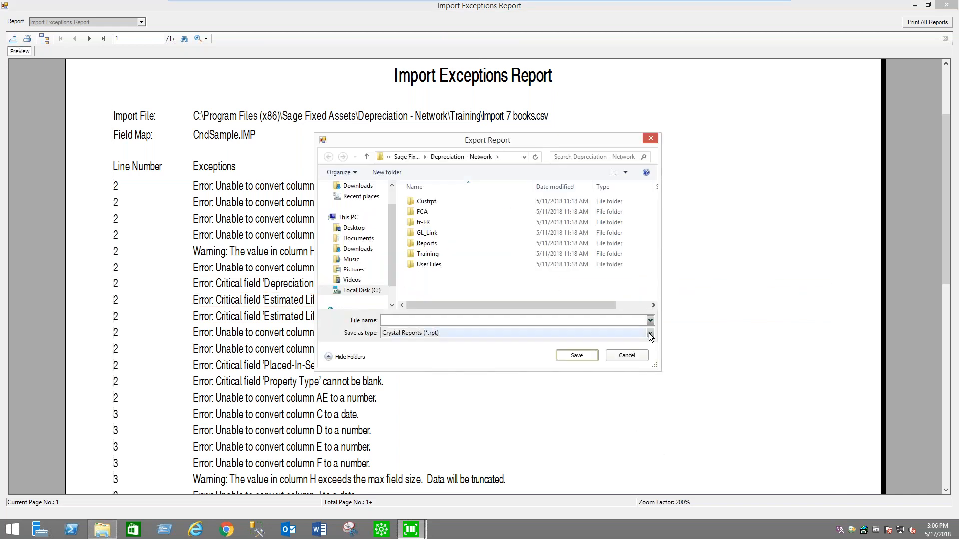
left_click(650, 333)
left_click(650, 334)
left_click(613, 357)
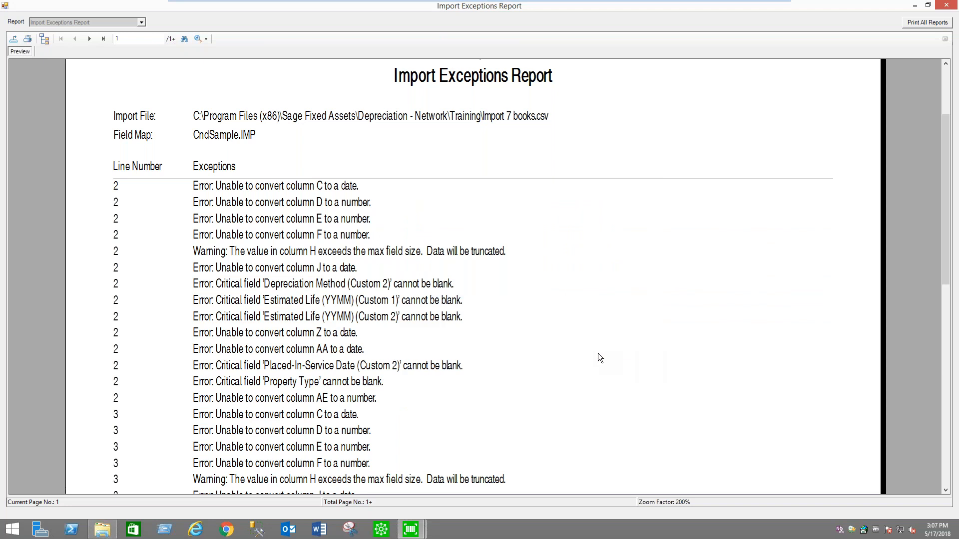
Step: Close the exceptions report, remove the column C Acquisition Date mapping from the field map, and cancel the import
left_click(947, 5)
left_click(550, 388)
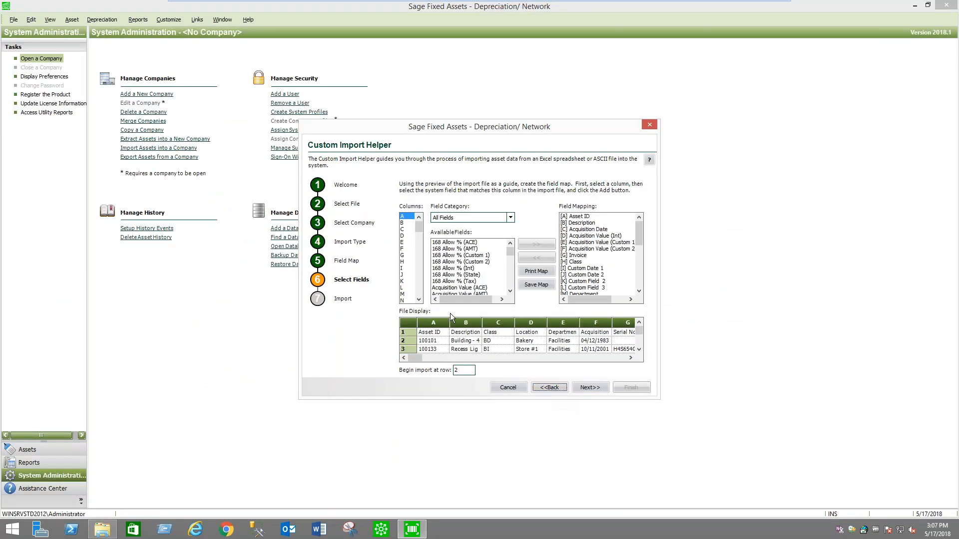
left_click(603, 230)
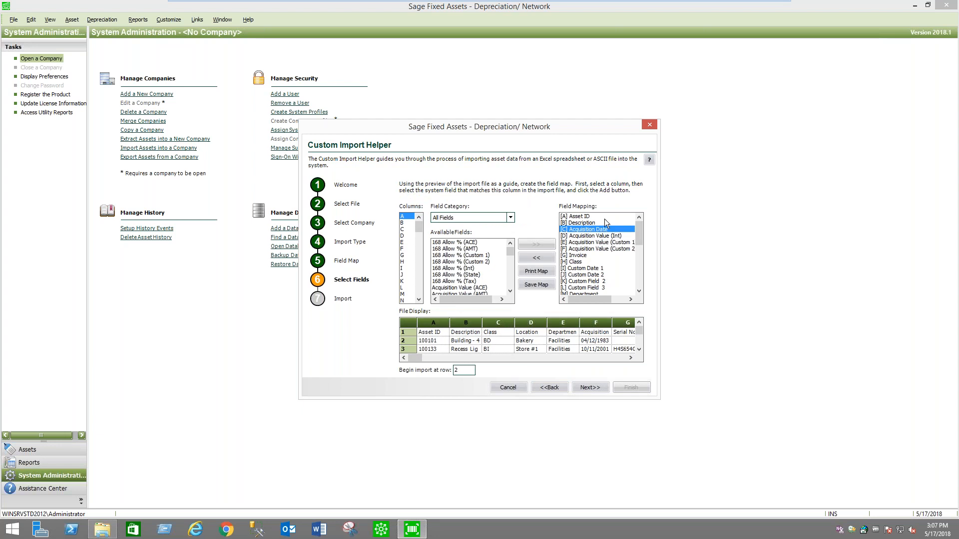
left_click(536, 258)
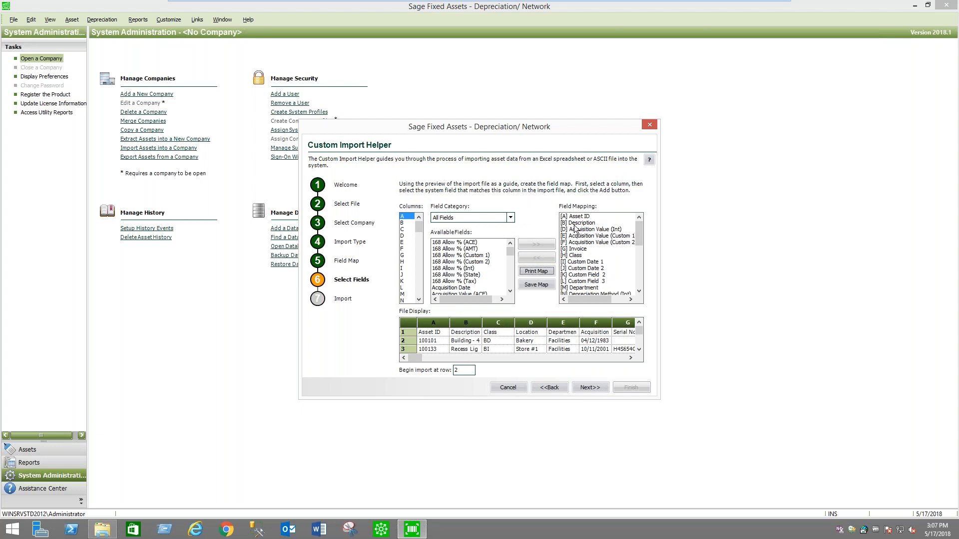
left_click(507, 388)
Step: Open the company Westfields Bakery - Demo Data from the TEST database
left_click(16, 21)
left_click(35, 41)
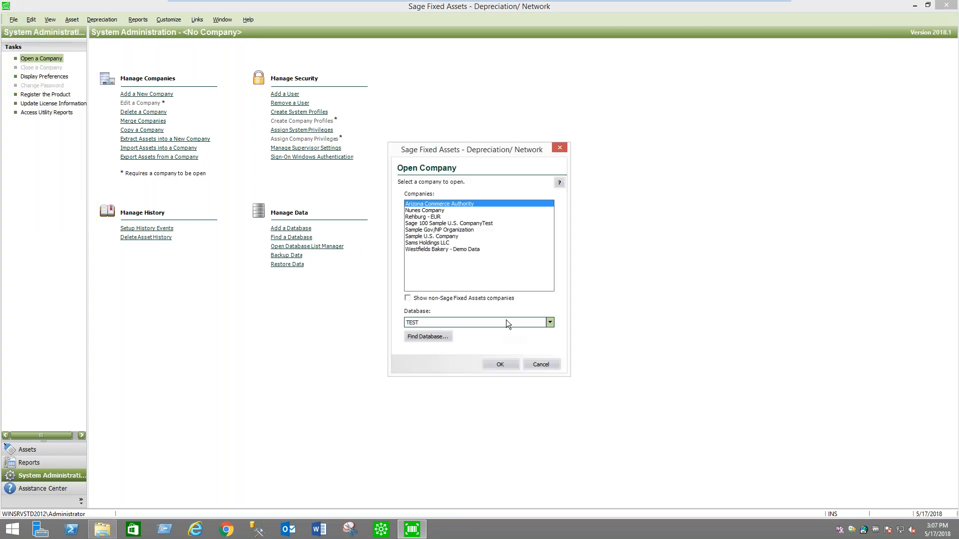
left_click(449, 249)
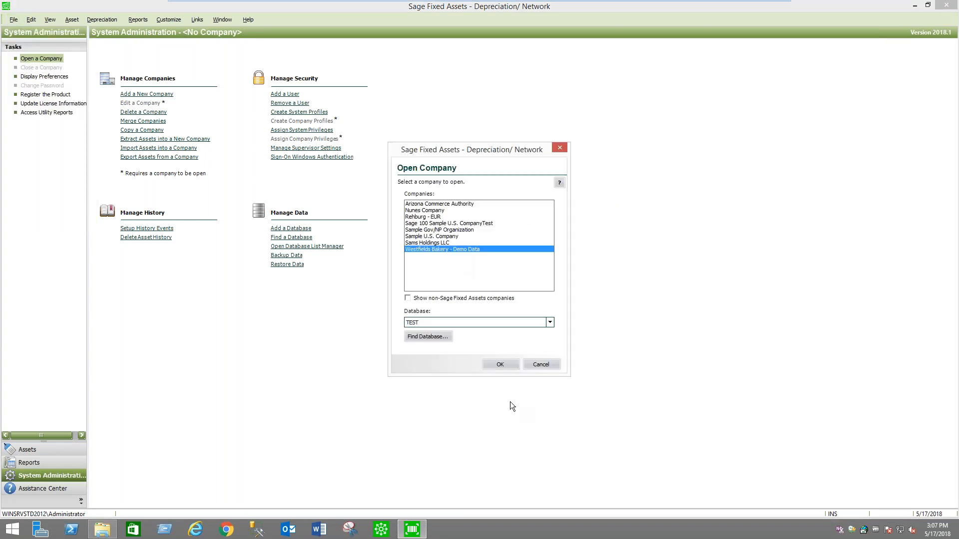
left_click(501, 364)
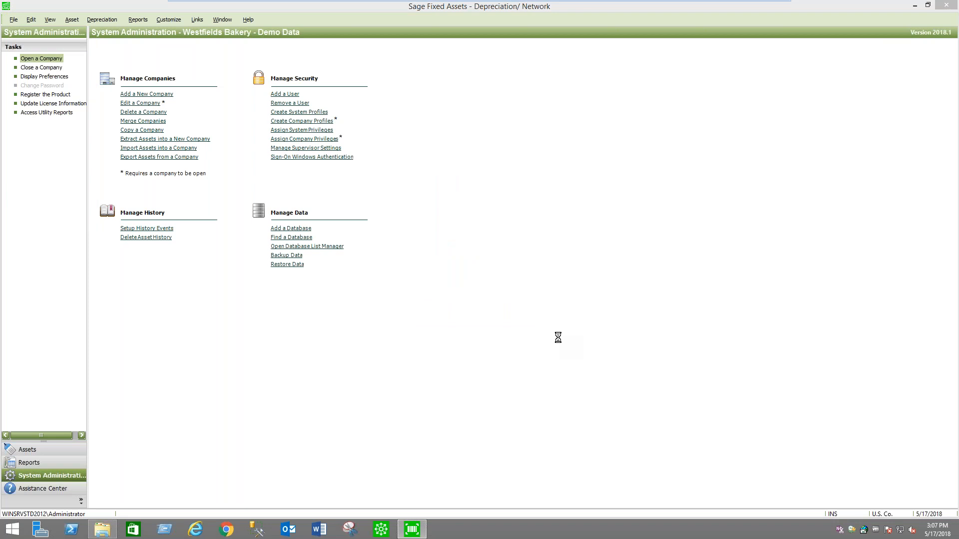
left_click(649, 418)
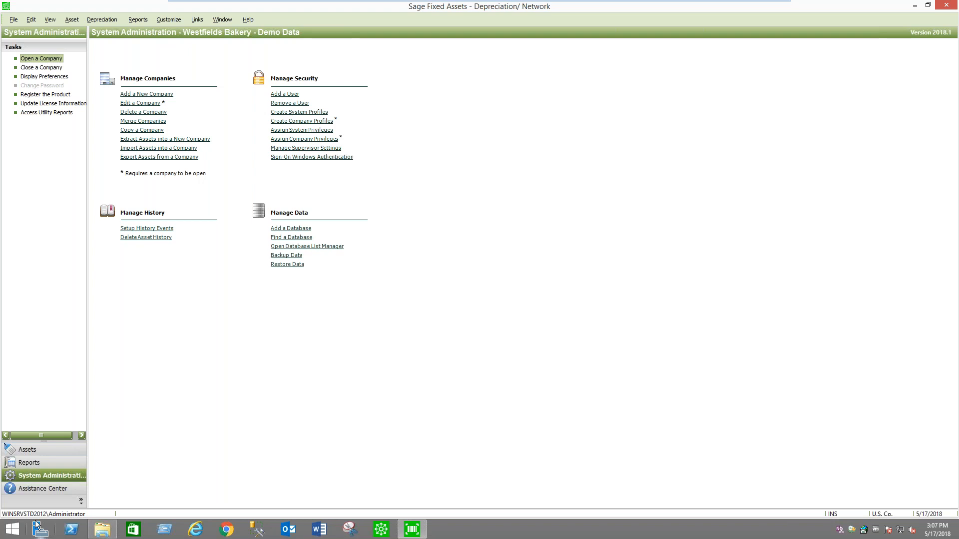
Step: Find the General Ledger Posting report among all reports and open its report definition
left_click(36, 463)
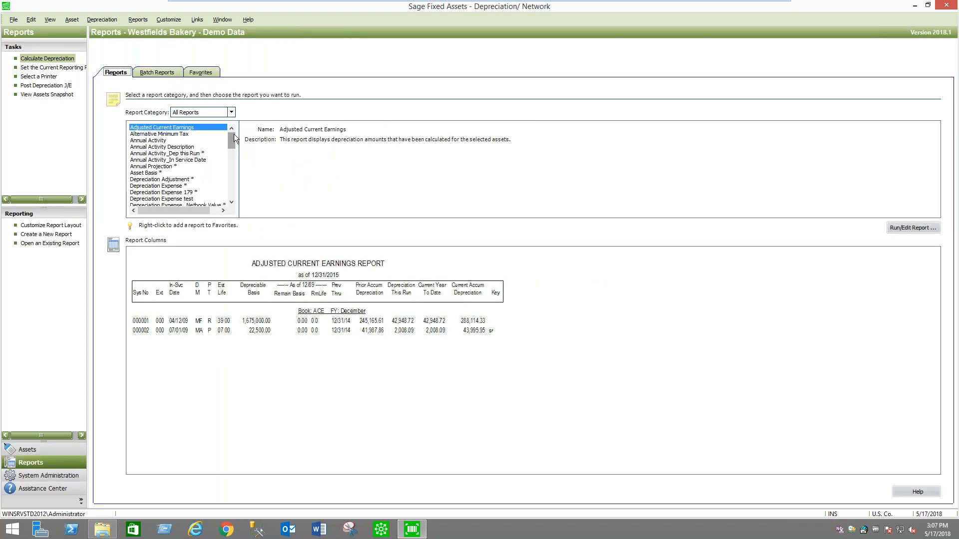
left_click_drag(230, 139, 230, 159)
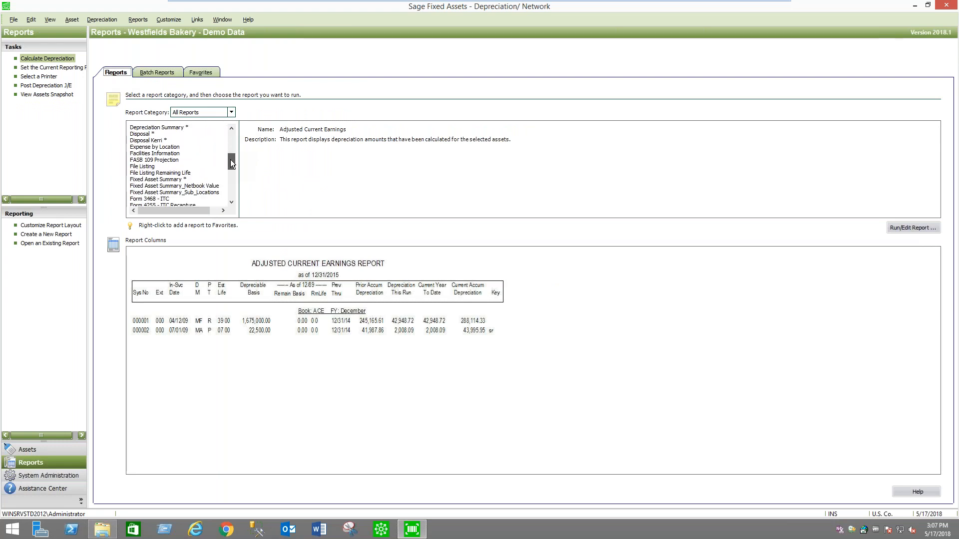
left_click_drag(230, 160, 229, 175)
left_click(164, 154)
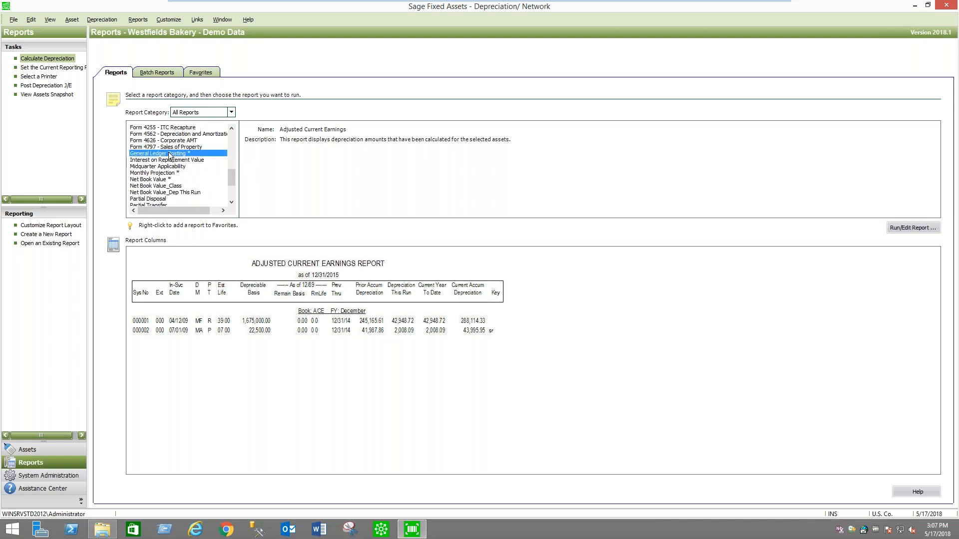
left_click(912, 227)
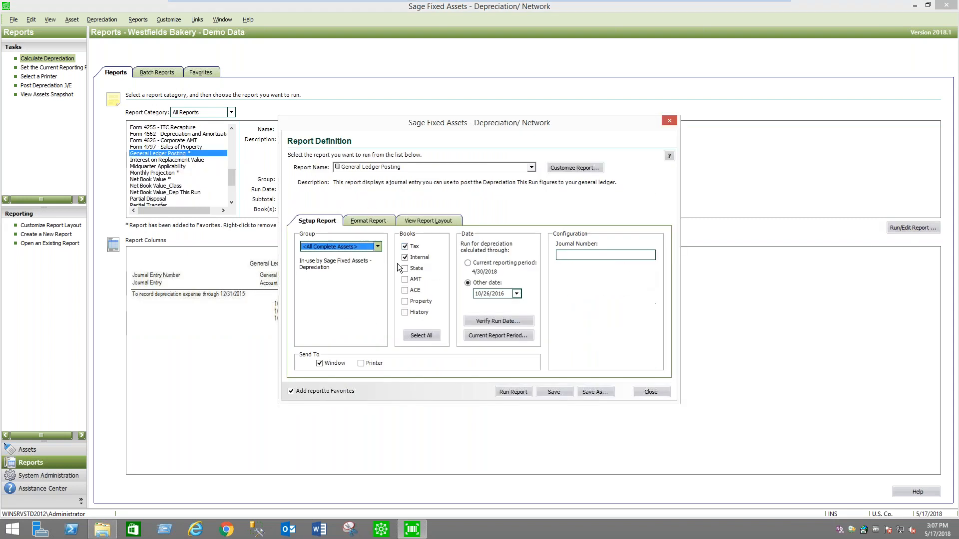
Step: Limit the General Ledger Posting report to the Internal book and the current reporting period, and run it
left_click(405, 246)
left_click(468, 263)
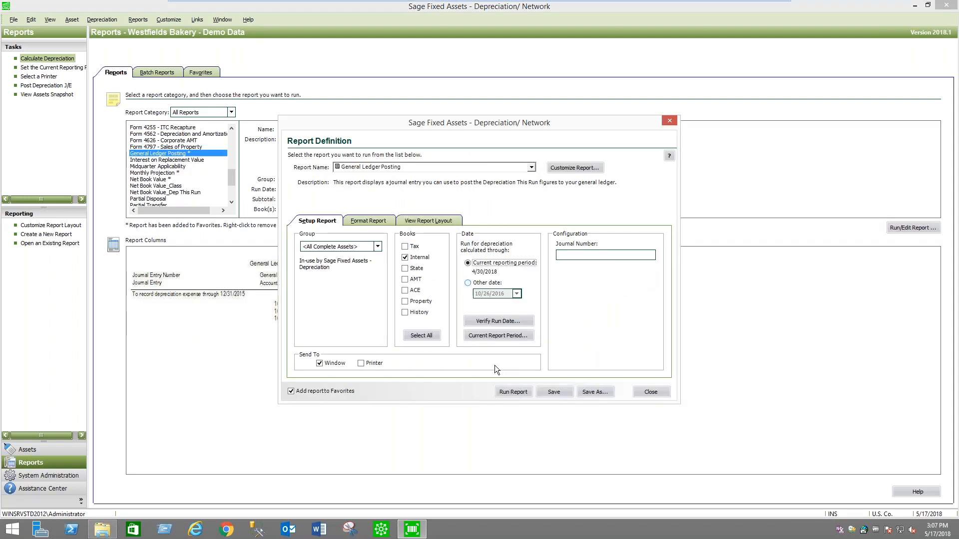
left_click(511, 393)
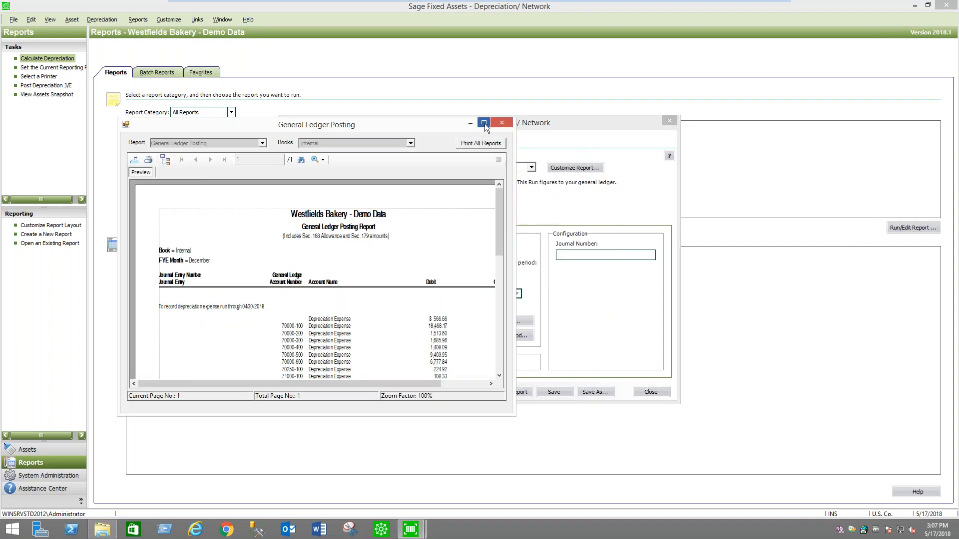
Step: Maximize the General Ledger Posting report and view it at 150% zoom
left_click(483, 123)
left_click(199, 41)
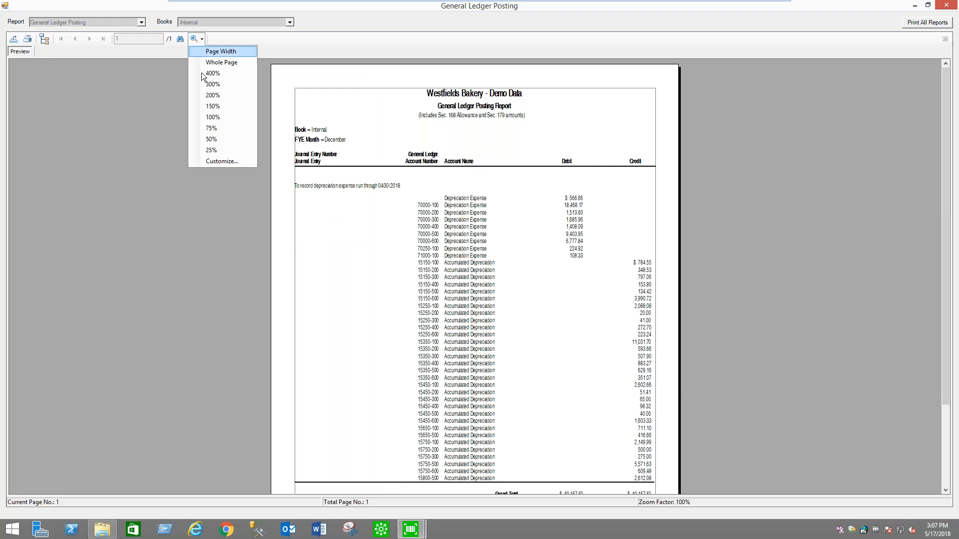
left_click(215, 106)
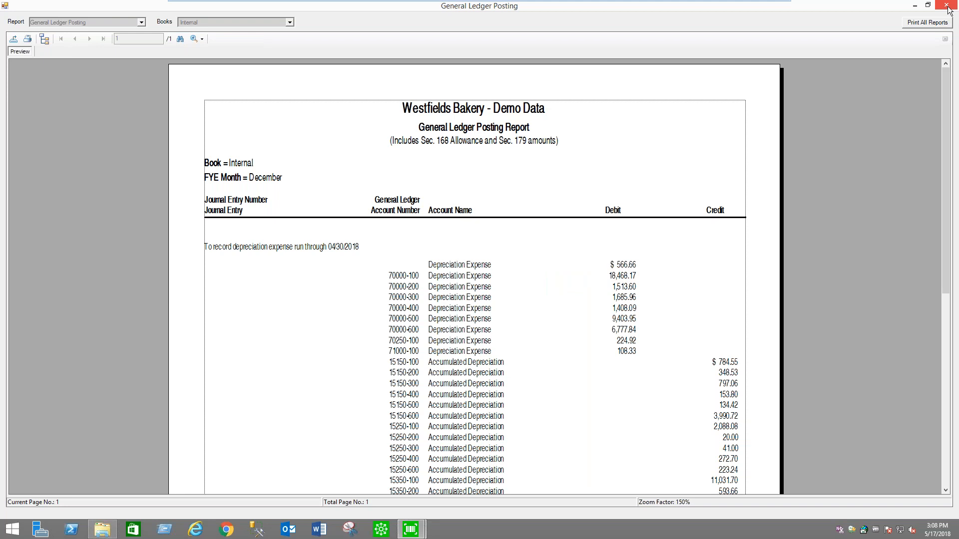
Step: Drill down into the 1,408.09 Depreciation Expense line to review its assets, return to the main preview, and close the report and its definition
scroll(872, 258, "down", 2)
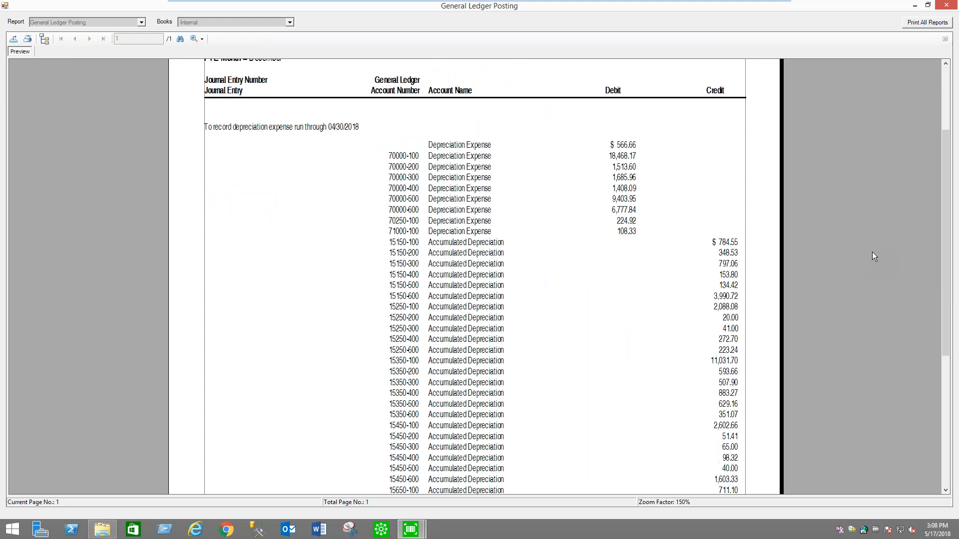
left_click(455, 189)
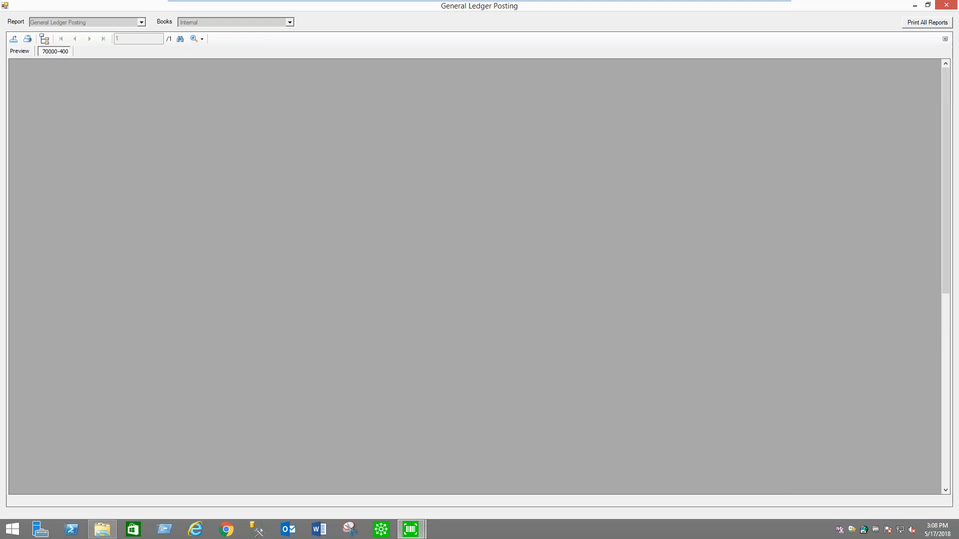
scroll(463, 356, "down", 3)
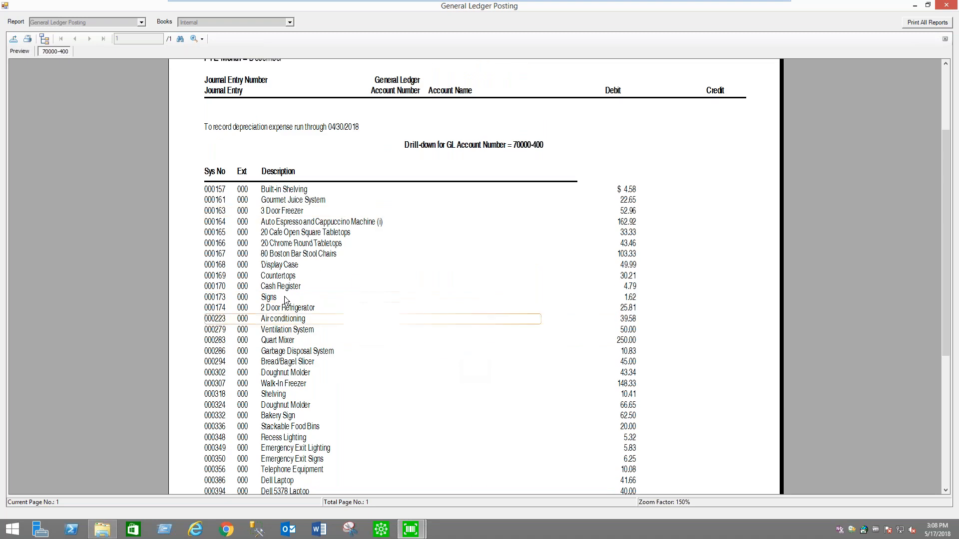
left_click(20, 51)
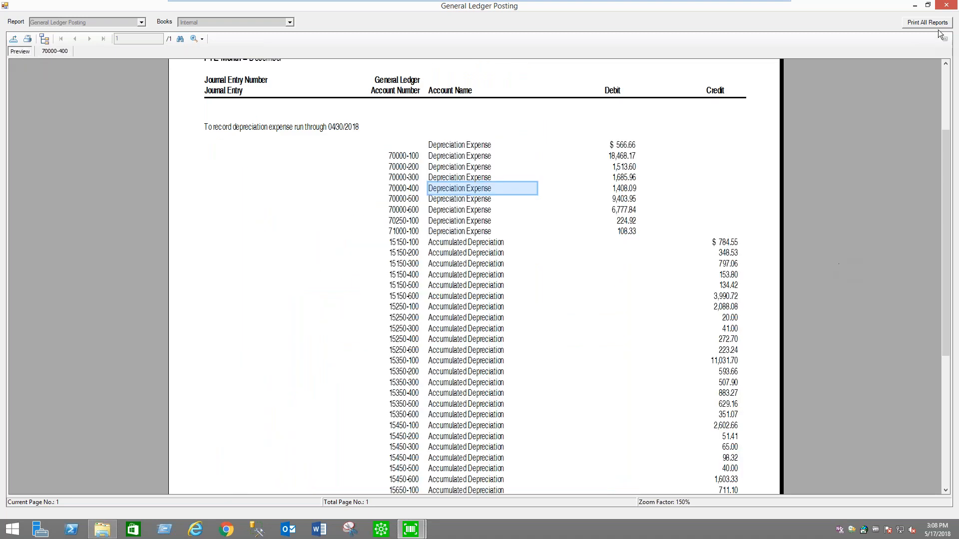
left_click(947, 6)
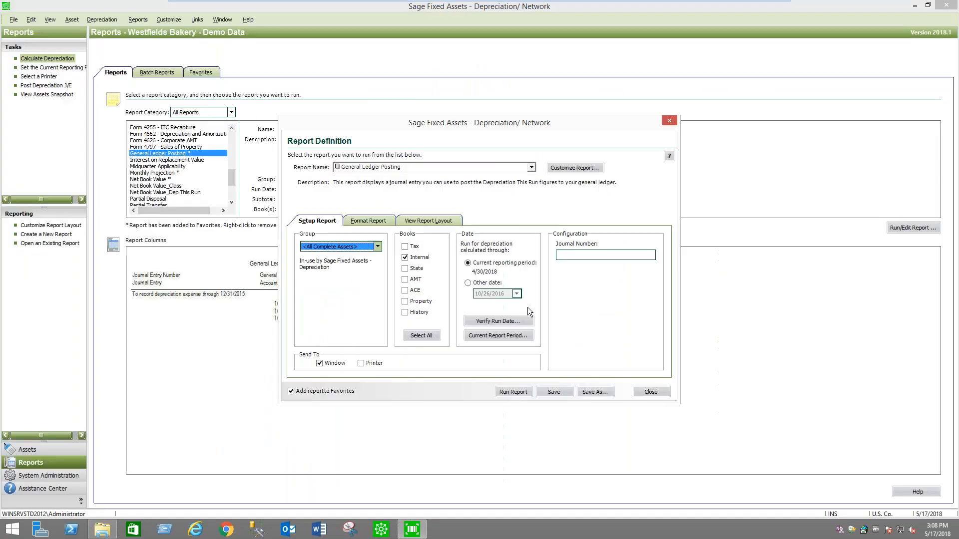
left_click(661, 391)
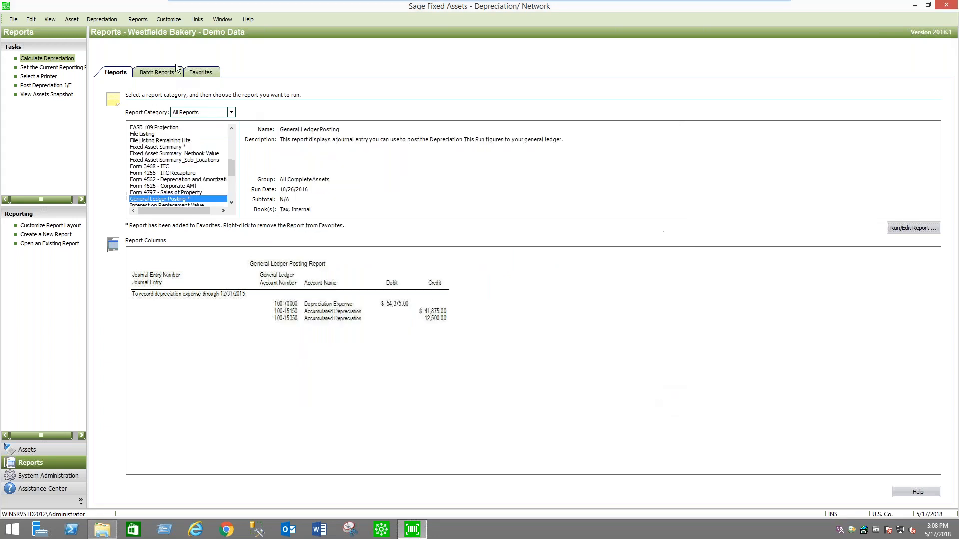
left_click(102, 20)
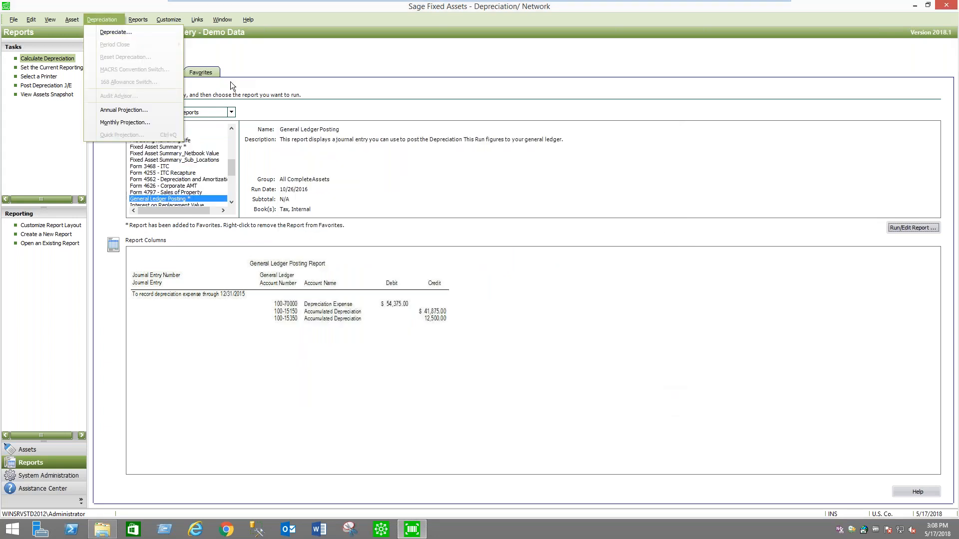
left_click(123, 33)
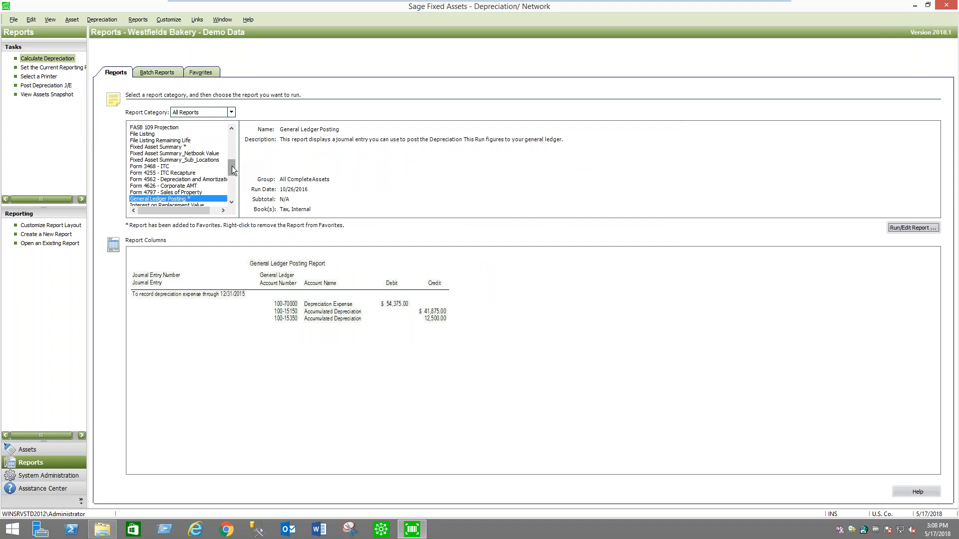
Step: Find Form 4562 - Depreciation and Amortization among all reports and run it for the fiscal year beginning 07/2020
left_click_drag(232, 166, 232, 169)
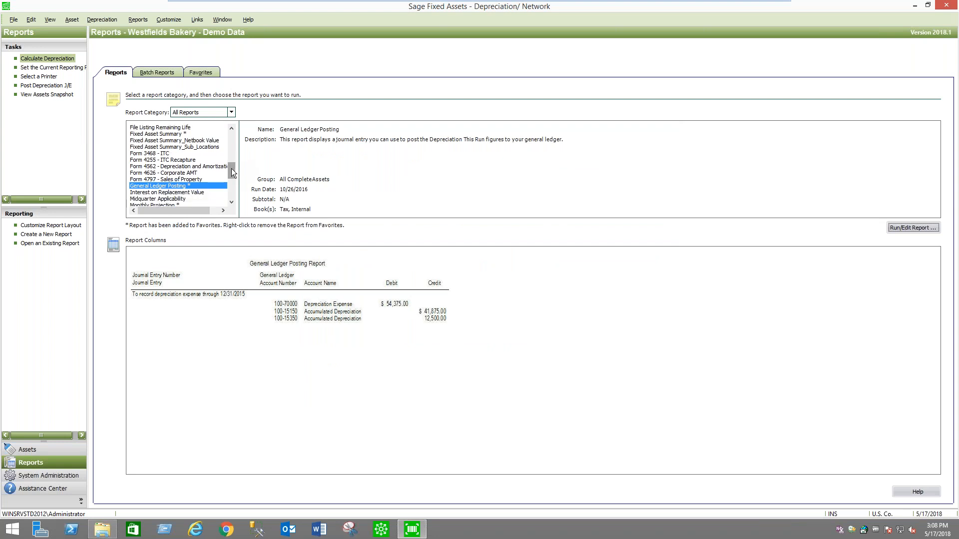
left_click(172, 168)
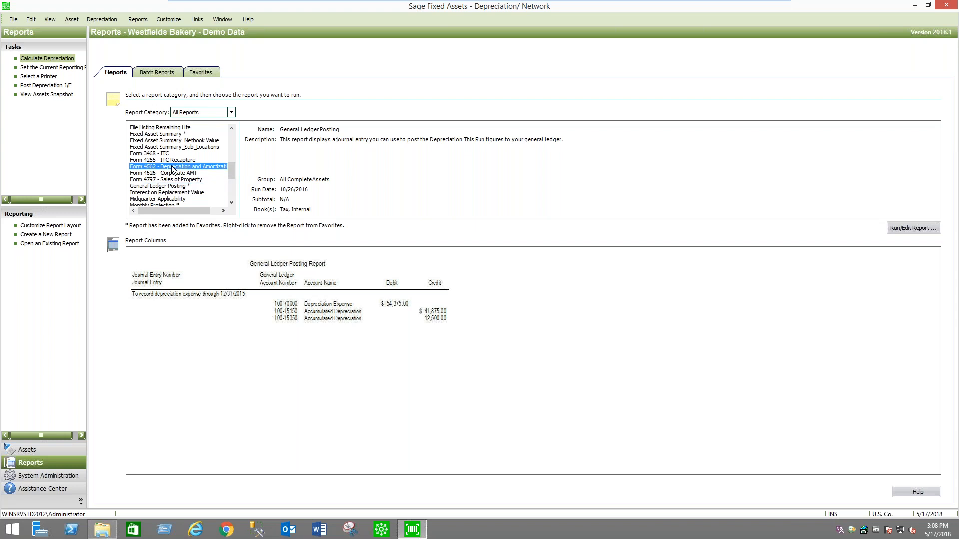
left_click(911, 228)
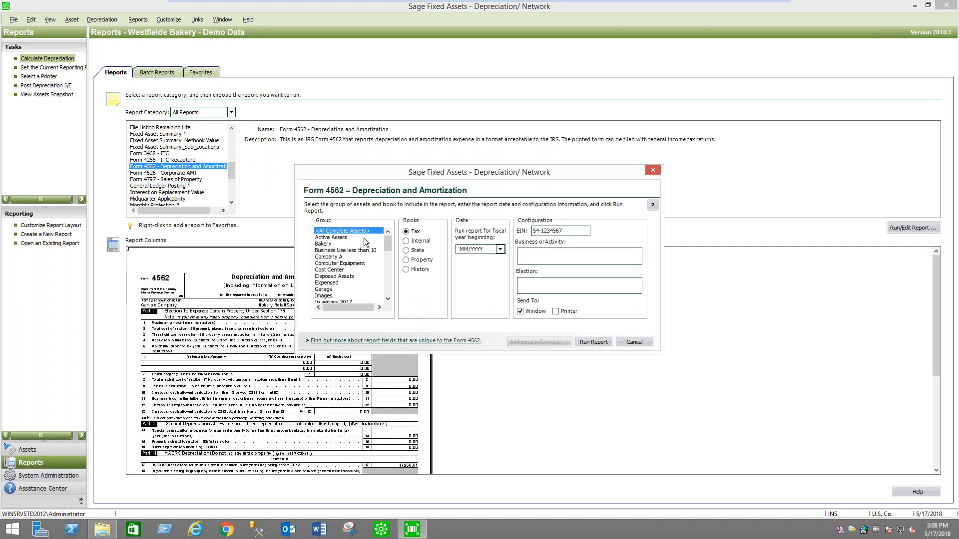
left_click(463, 249)
type("01/2020")
left_click(609, 342)
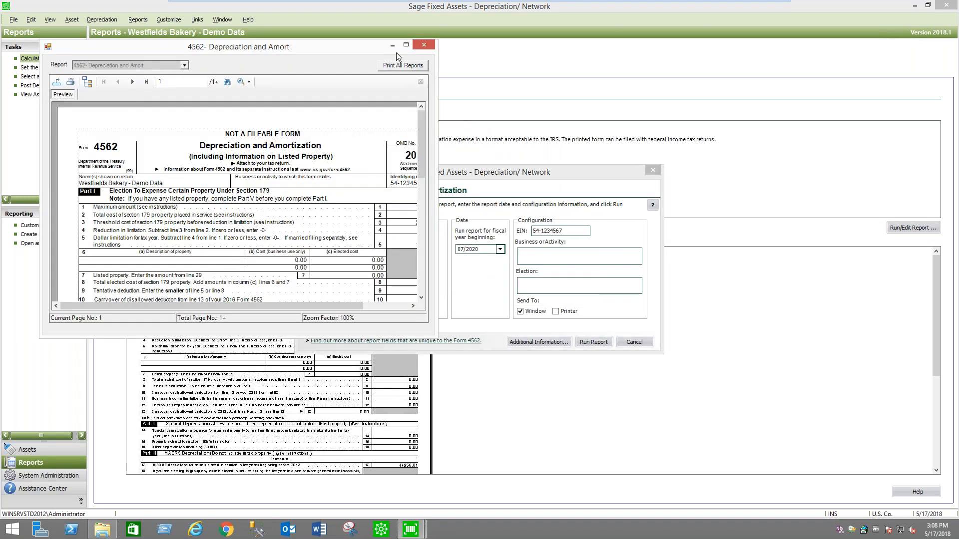
Step: Maximize the Form 4562 report, view it at 150% zoom, and review the Listed Property section on its second page
left_click(406, 45)
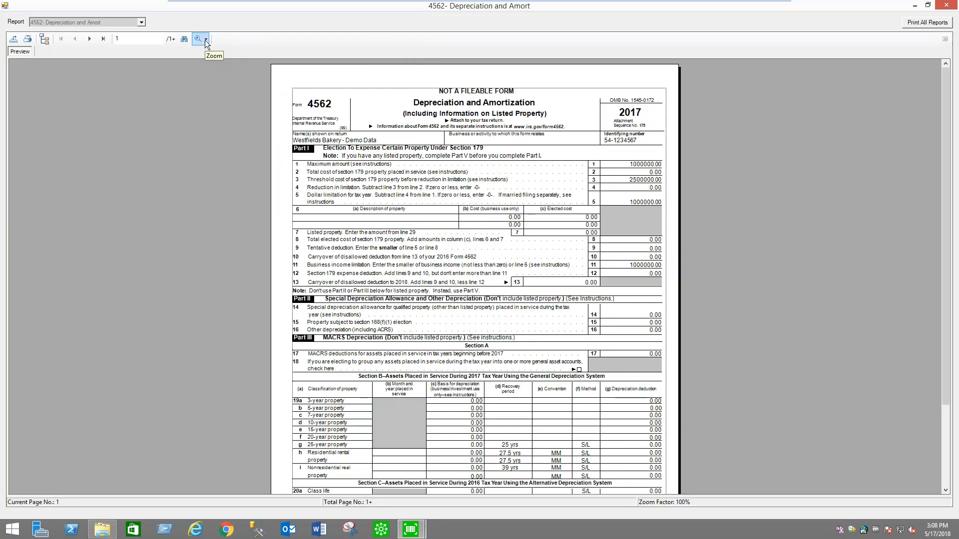
left_click(205, 40)
left_click(227, 103)
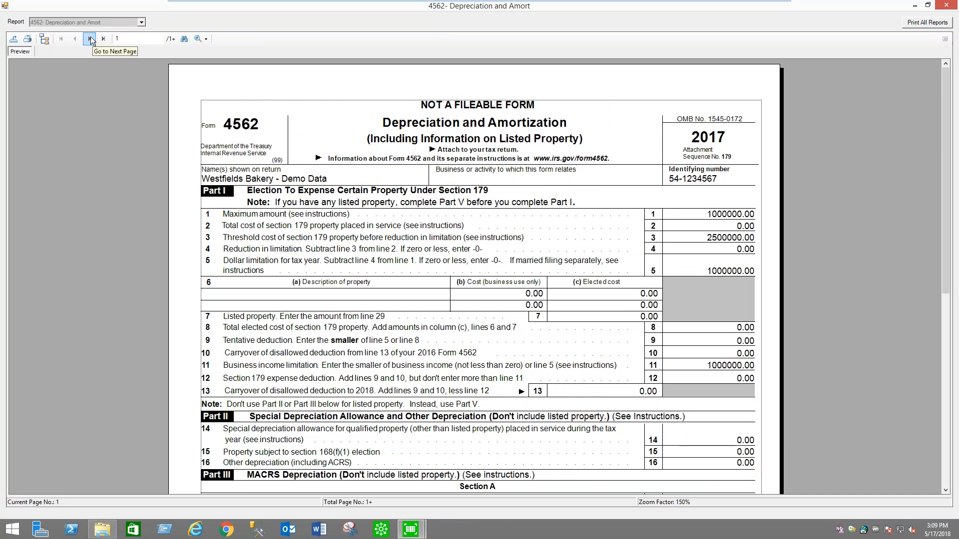
left_click(90, 39)
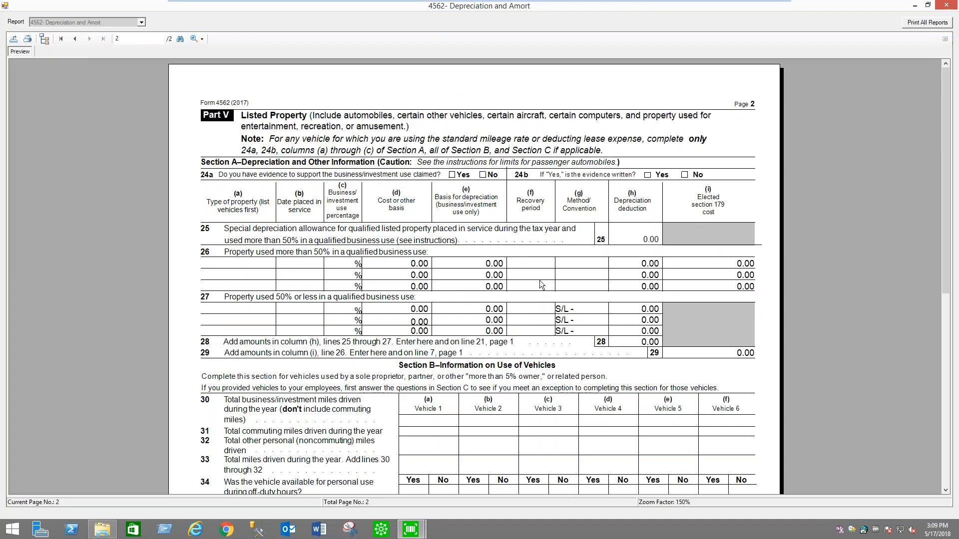
scroll(540, 281, "down", 6)
scroll(540, 280, "up", 5)
Step: Check the available export file formats for Form 4562, cancel the export, and close the report and its setup
left_click(13, 39)
left_click(651, 333)
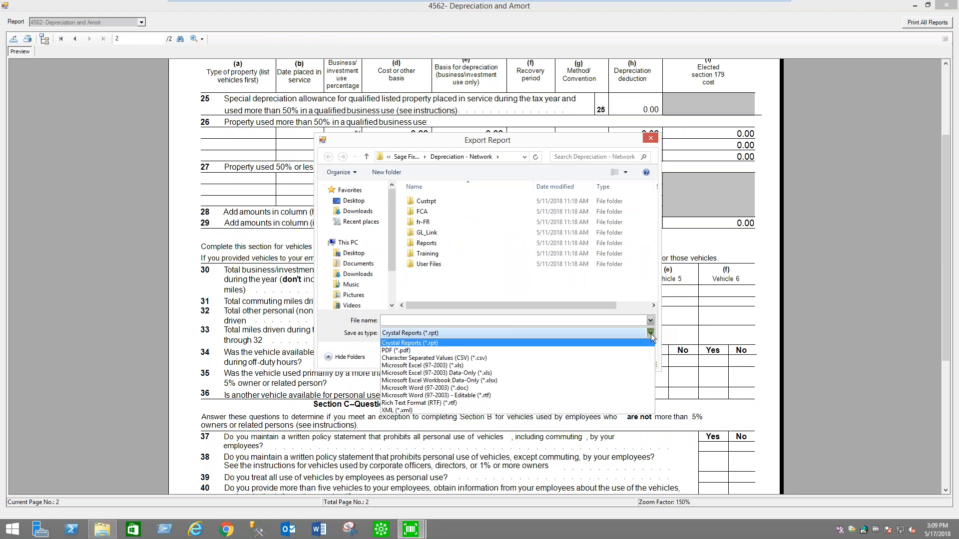
left_click(651, 334)
left_click(639, 355)
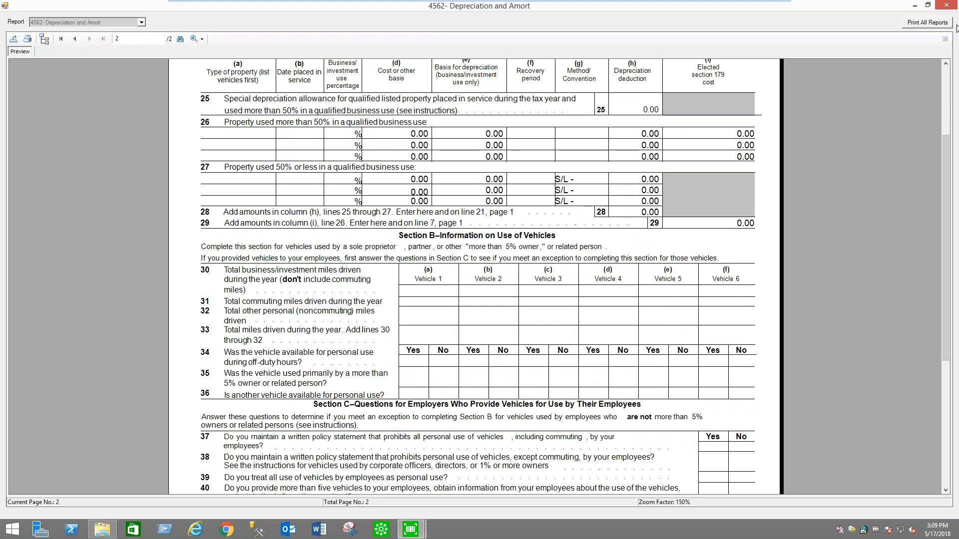
left_click(946, 5)
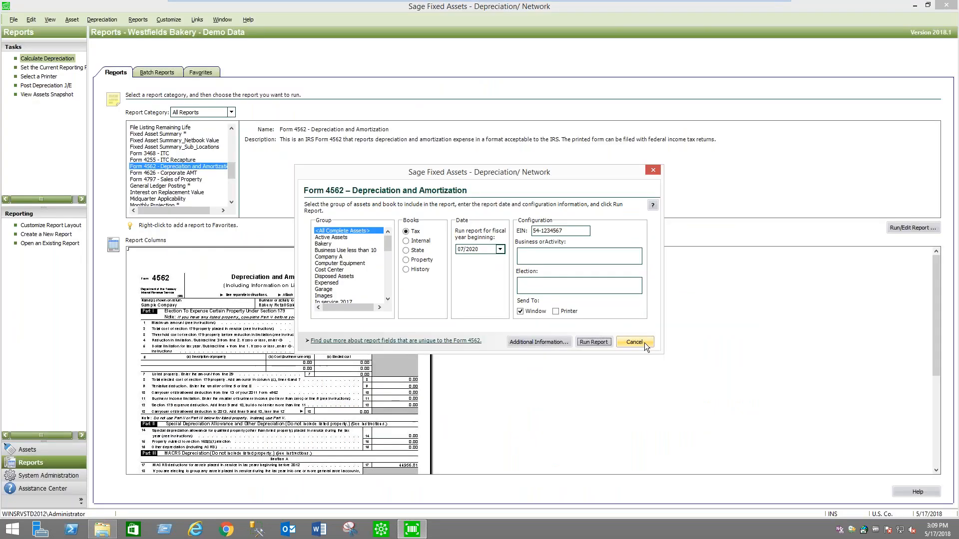
left_click(644, 342)
Step: Look up which tax software links are available
left_click(197, 19)
mouse_move(222, 60)
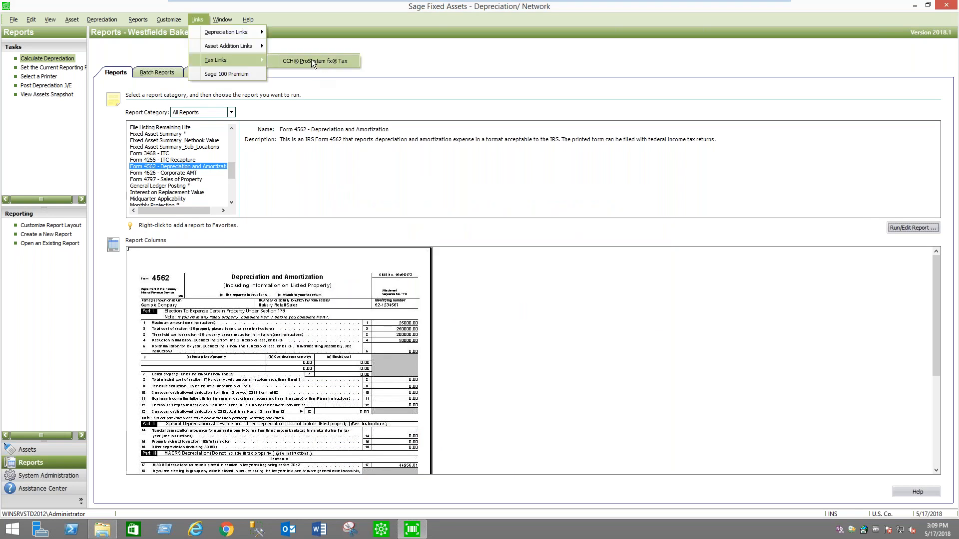
left_click(513, 163)
Step: Run the Form 4797 - Sales of Property worksheet for the Tax book with the fiscal year beginning 01/2017
left_click(167, 179)
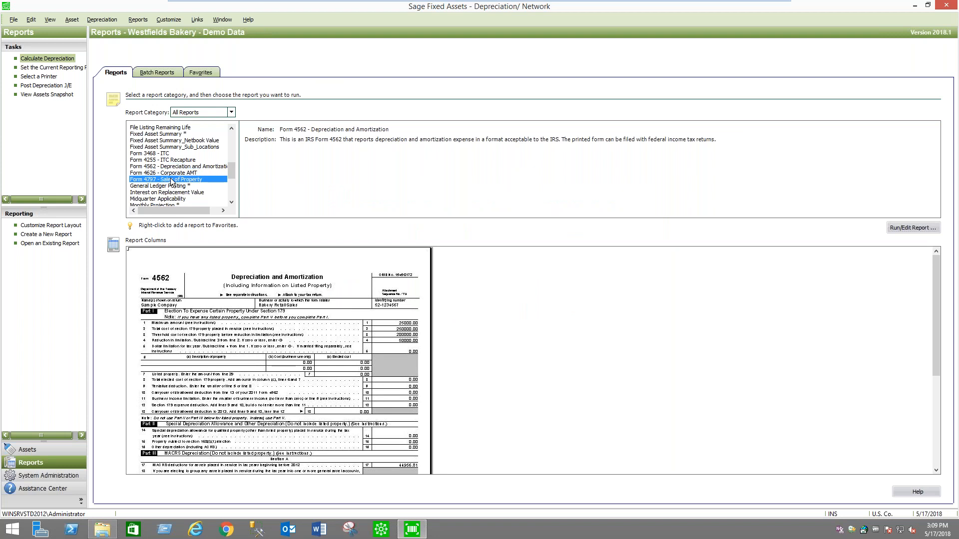
left_click(911, 228)
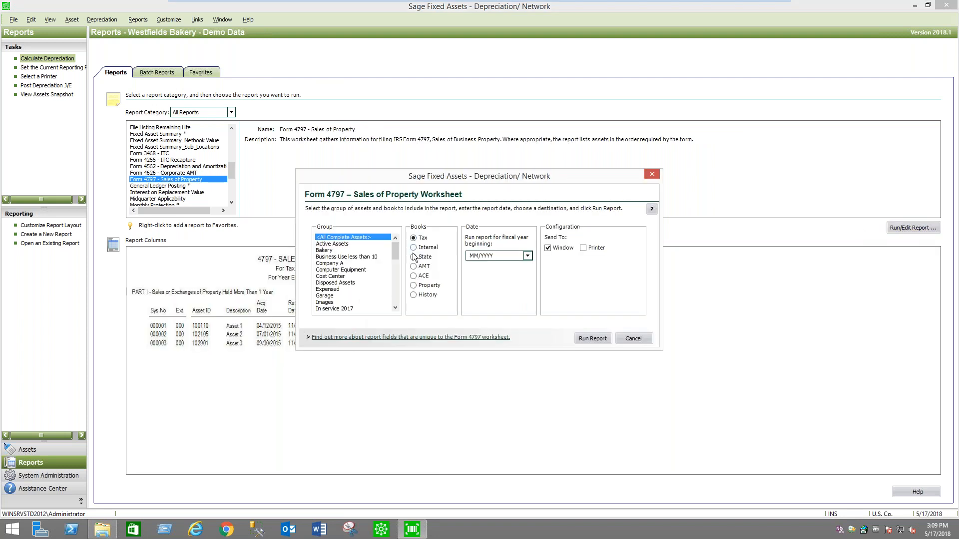
left_click(470, 256)
type("01/2017")
left_click(594, 339)
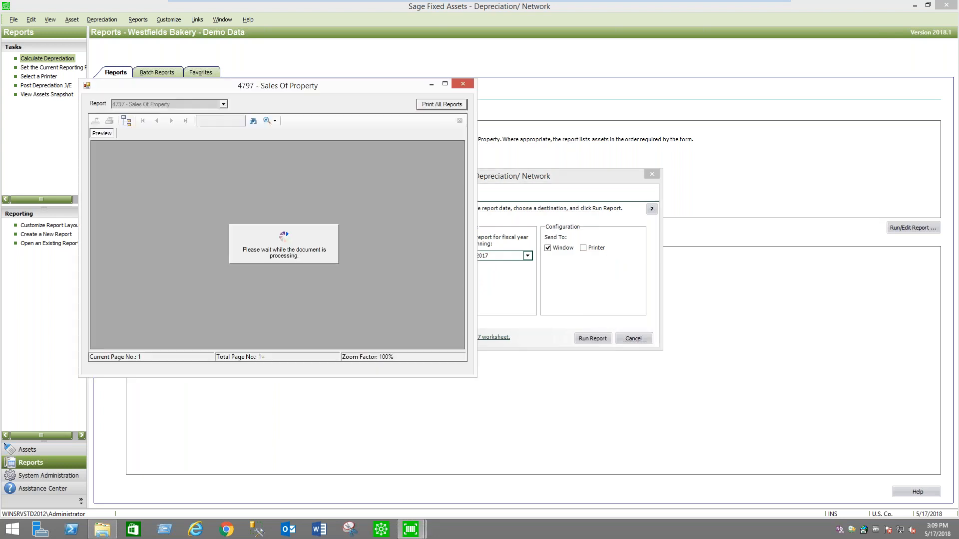
Step: Maximize the Sales of Property report, review its sections at 150% zoom, and close the report and its setup
left_click(445, 85)
left_click(203, 38)
left_click(220, 106)
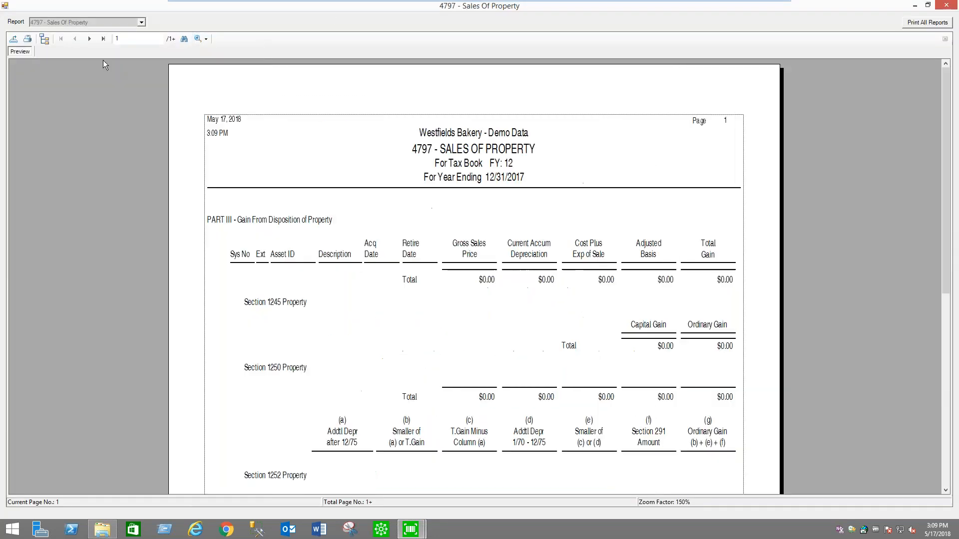
scroll(645, 307, "down", 3)
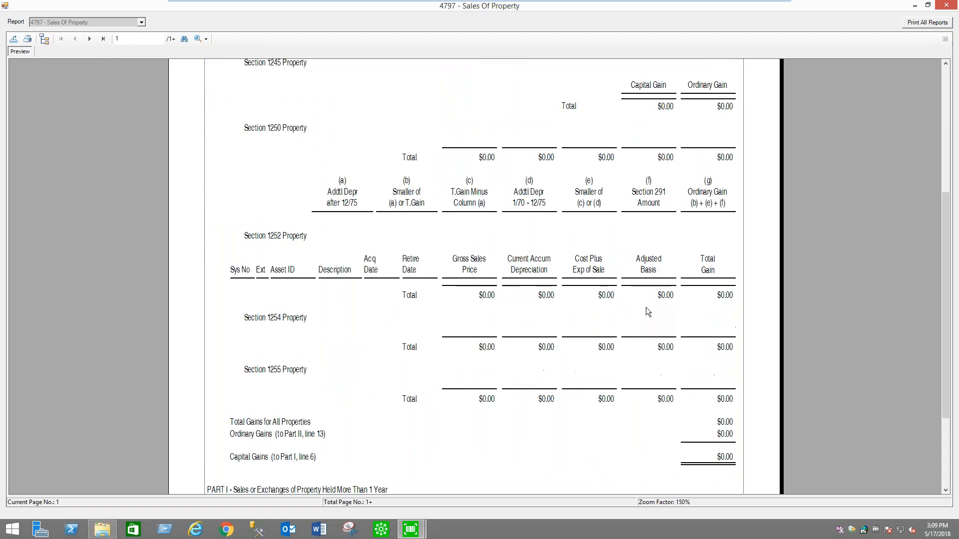
left_click(90, 39)
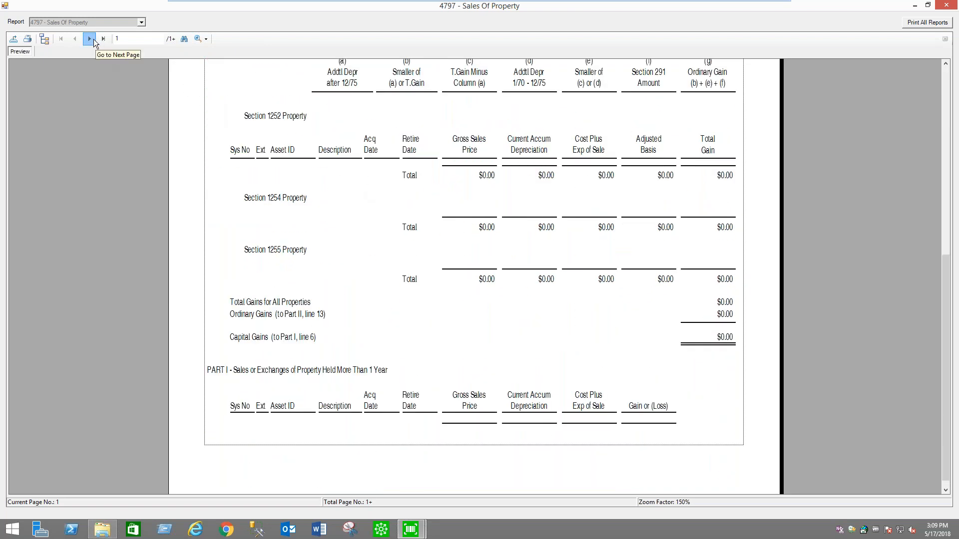
scroll(858, 342, "down", 3)
left_click(947, 5)
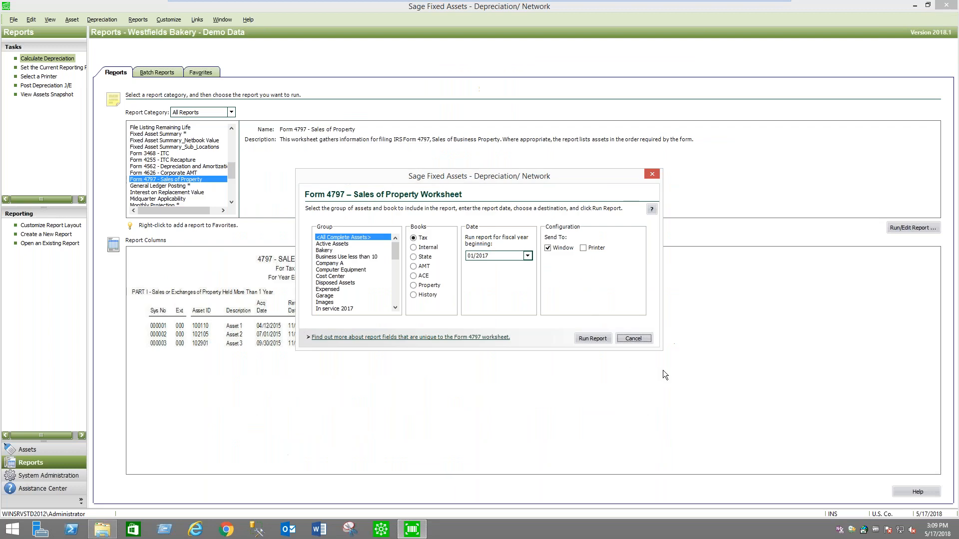
left_click(646, 337)
Step: Examine the descriptions and sample layouts of the Transfer and Tax Expense reports
left_click_drag(232, 169, 229, 199)
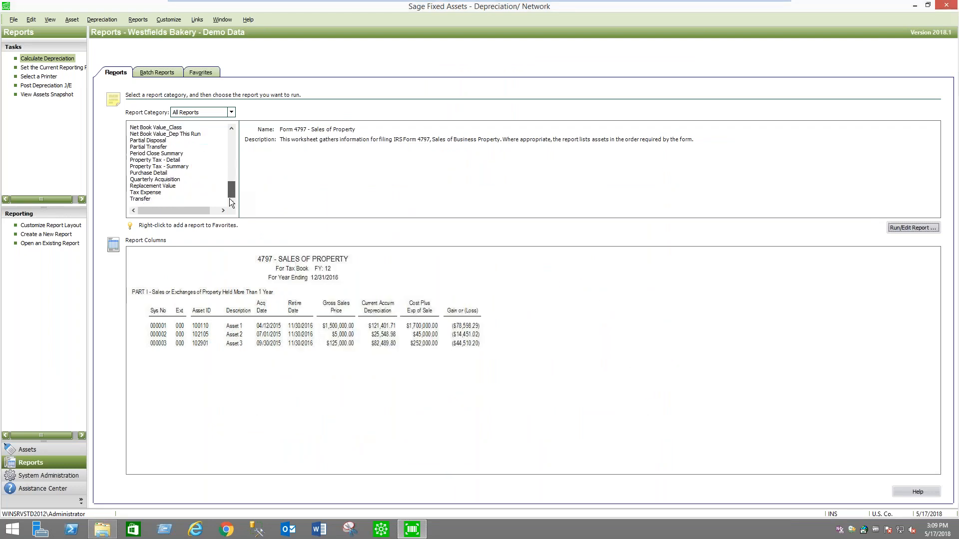
left_click(153, 198)
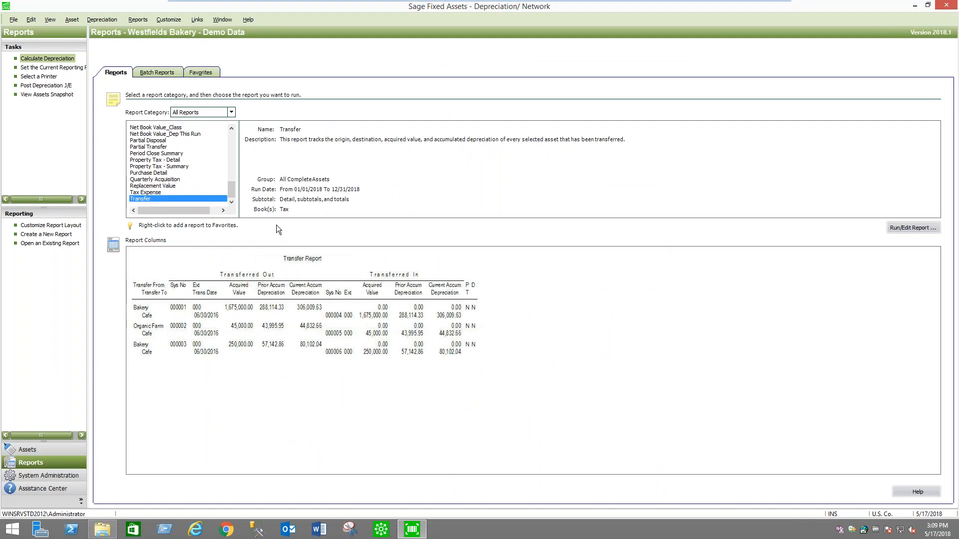
left_click(167, 193)
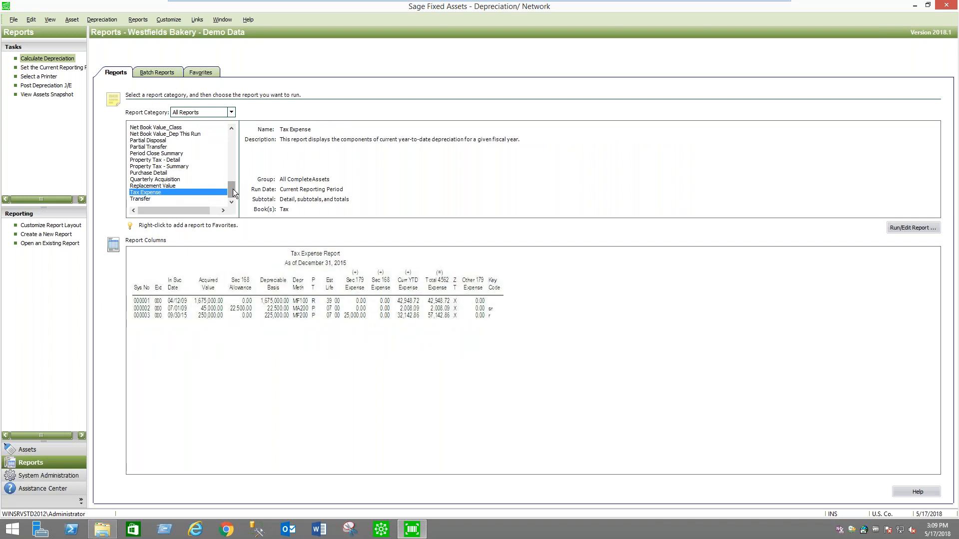
Step: Find the Depreciation Expense report among all reports and open its report definition
left_click_drag(233, 191, 232, 139)
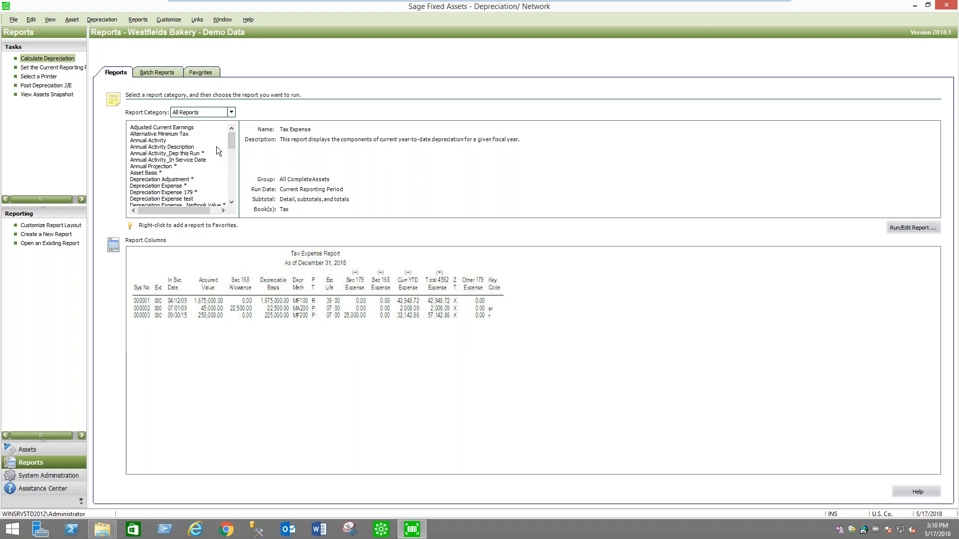
left_click(181, 186)
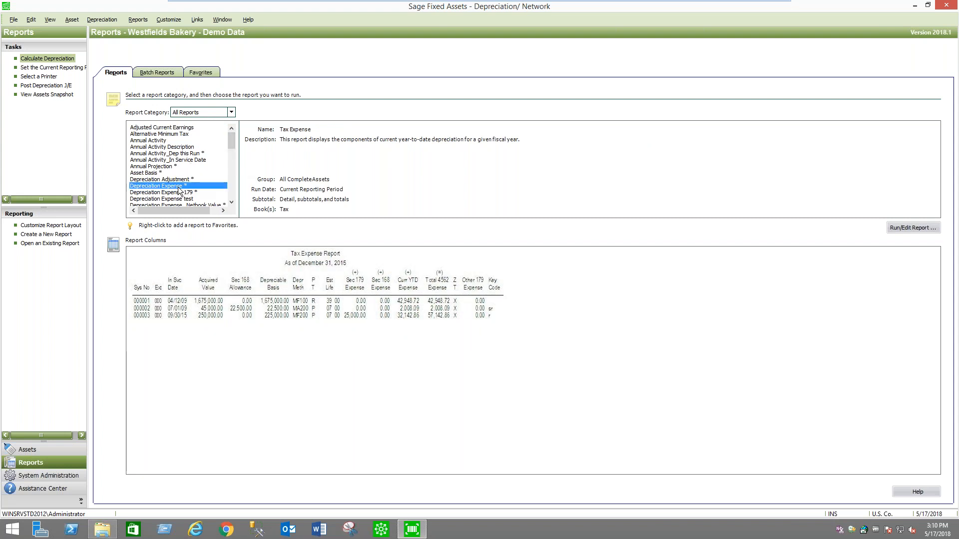
left_click(910, 228)
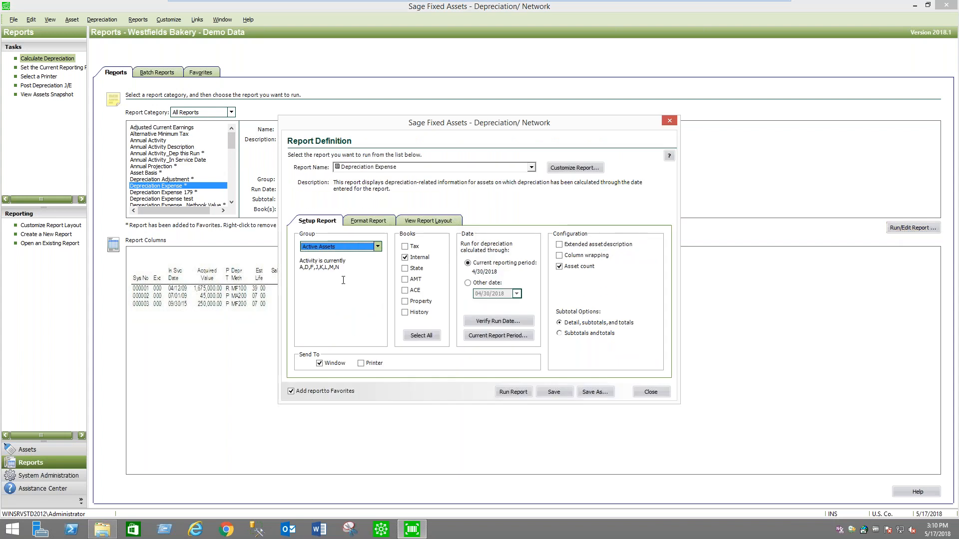
Step: Override the group sort of the Depreciation Expense report with Class in ascending order and Subtotals, and run it
left_click(373, 221)
left_click(400, 260)
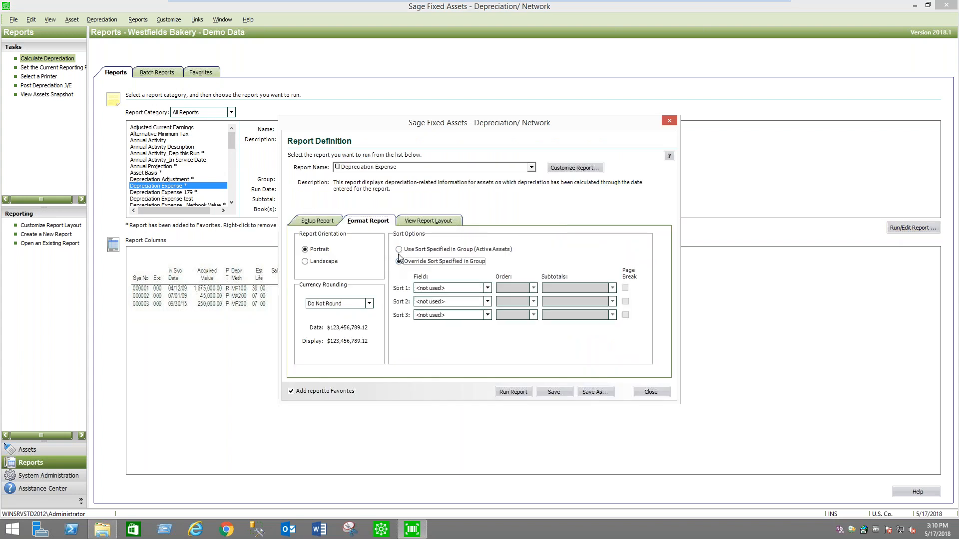
left_click(488, 288)
left_click_drag(487, 310, 487, 315)
left_click(449, 302)
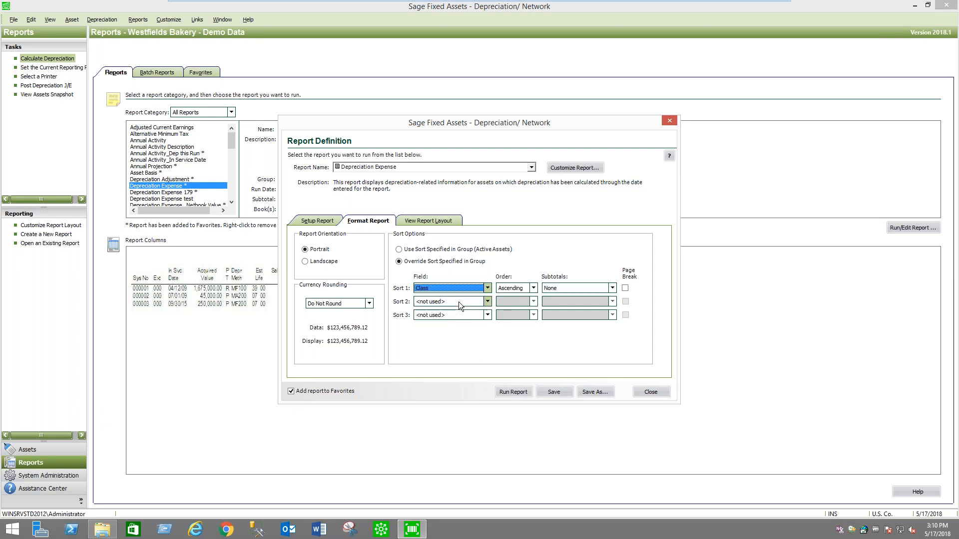
left_click(612, 288)
left_click(575, 301)
left_click(515, 392)
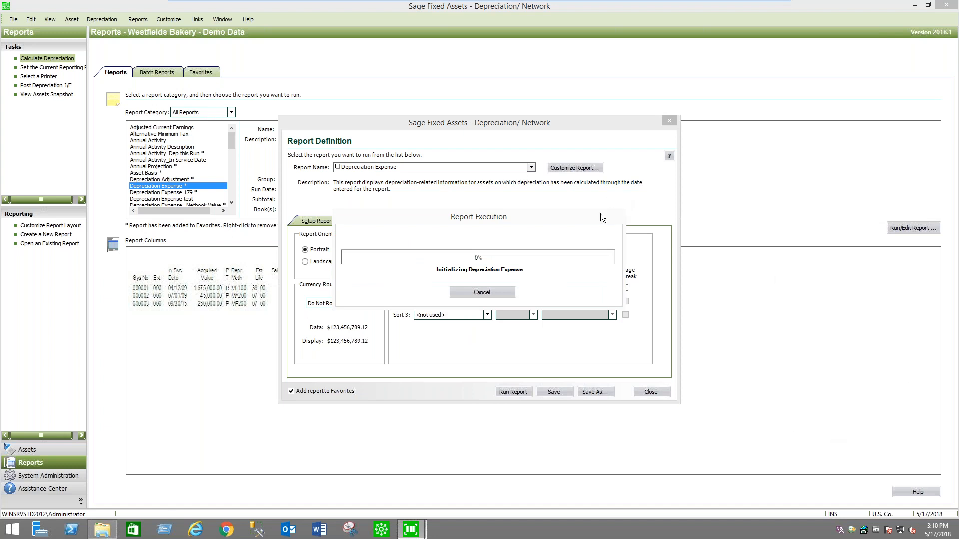
Step: Switch to File Explorer and open Assets by Class.rpt from the Desktop in SAP Crystal Reports
left_click(103, 530)
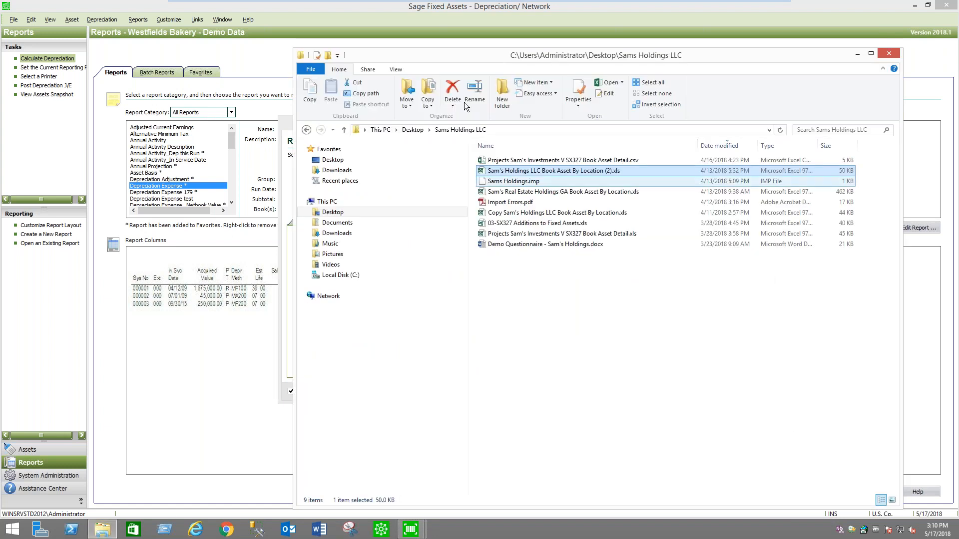
left_click(421, 129)
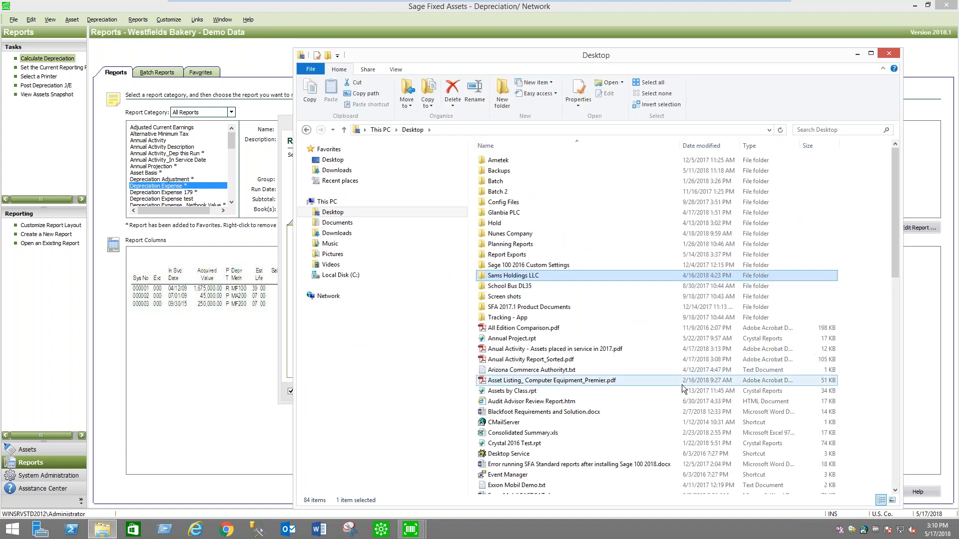
left_click(548, 391)
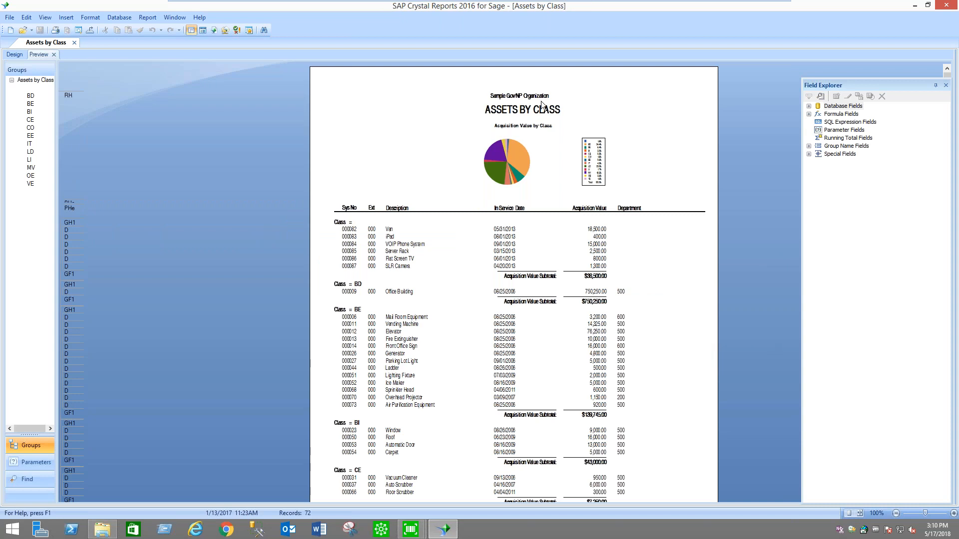
Step: Expand the database fields to examine those in FAS_Asset_Information, and close Crystal Reports
left_click(808, 106)
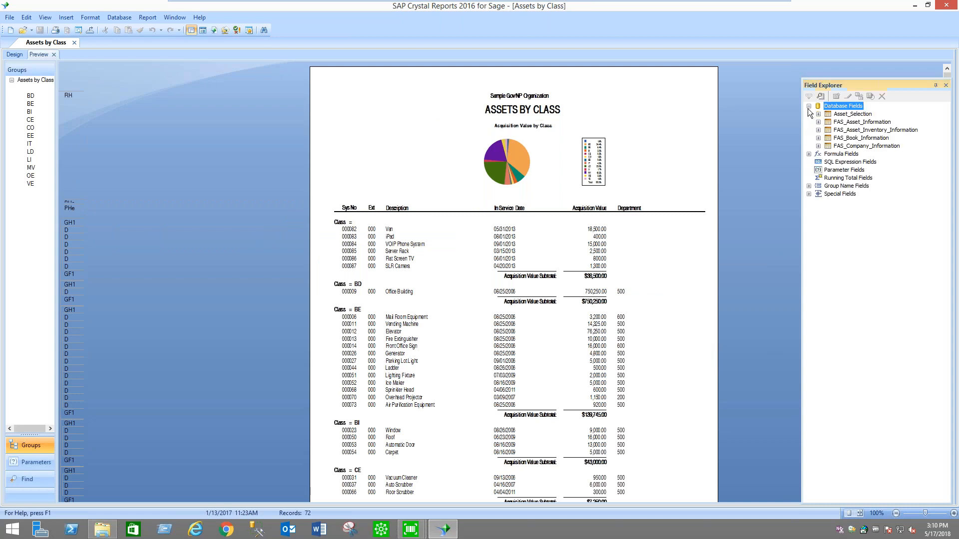
left_click(820, 123)
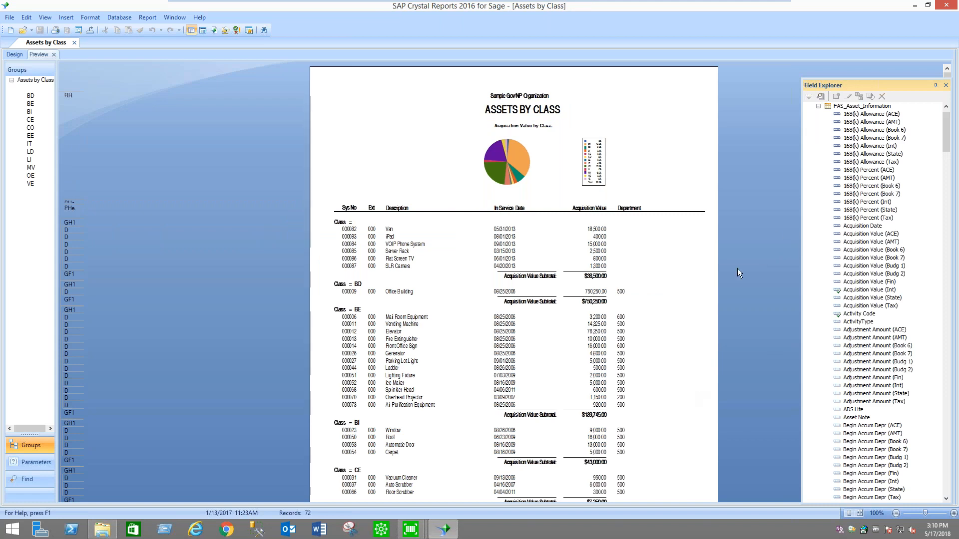
left_click(946, 5)
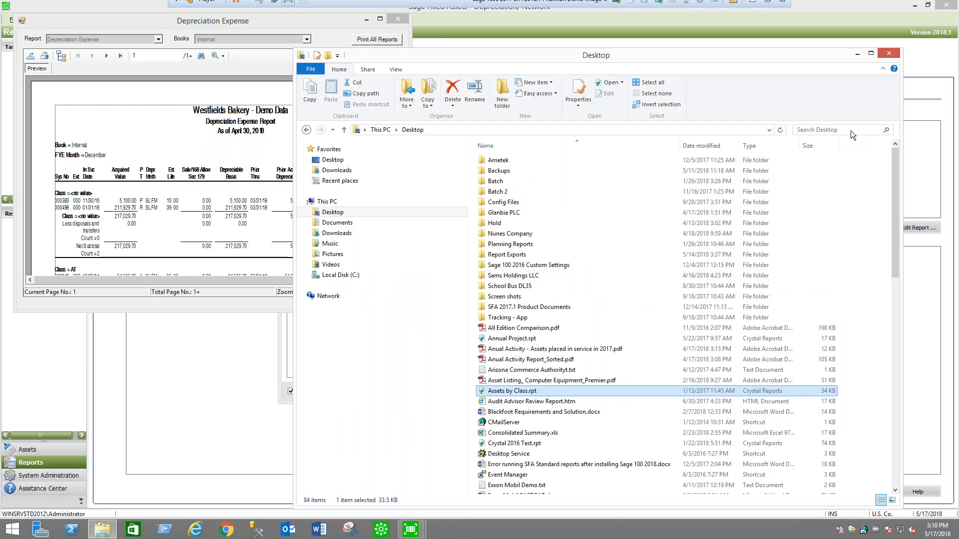
Step: Minimize File Explorer, maximize the Depreciation Expense report at 150% zoom, and examine the class subtotals on its first page
left_click(857, 54)
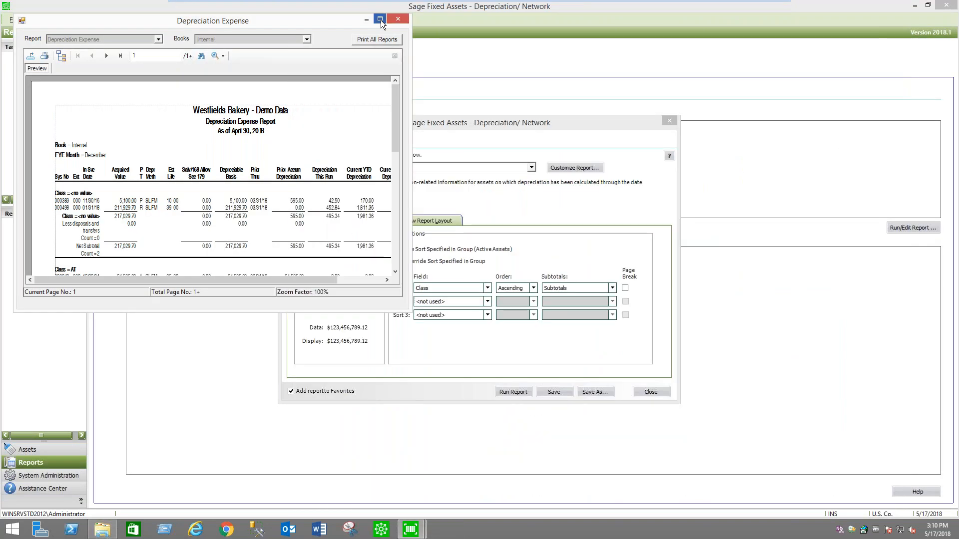
left_click(380, 19)
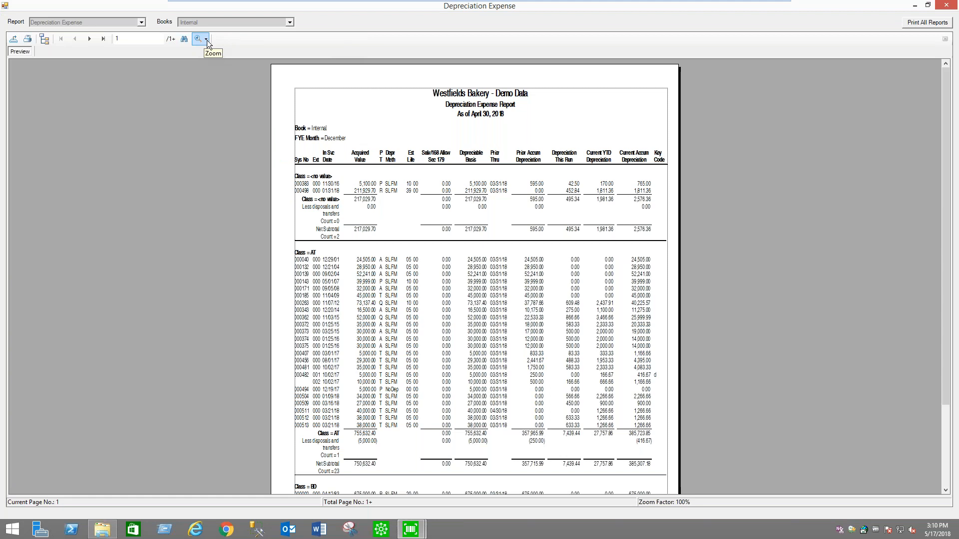
left_click(207, 40)
left_click(226, 106)
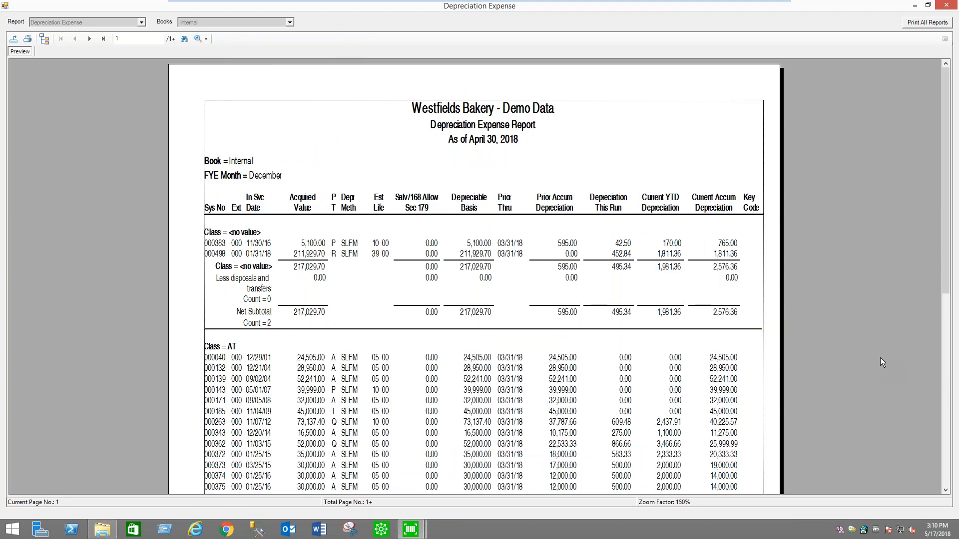
scroll(880, 358, "down", 1)
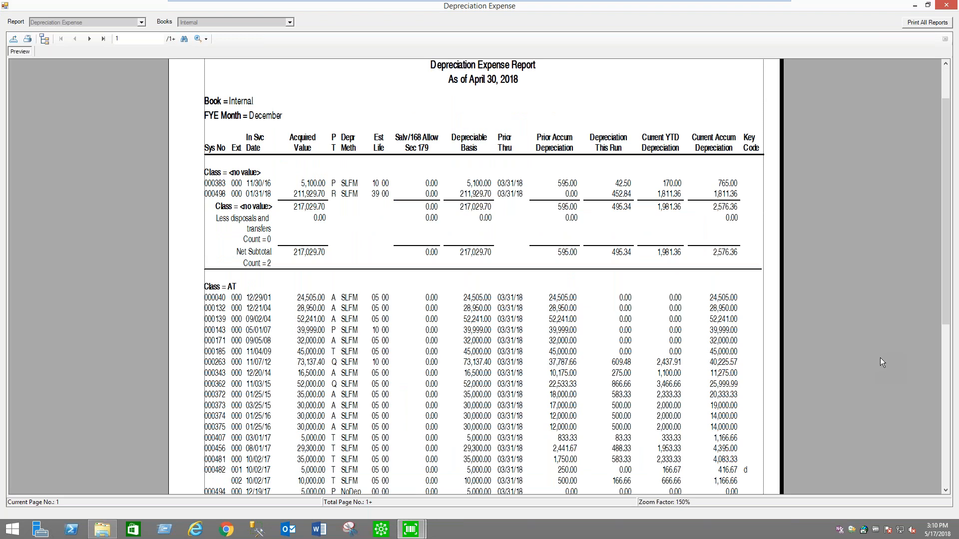
scroll(880, 358, "up", 1)
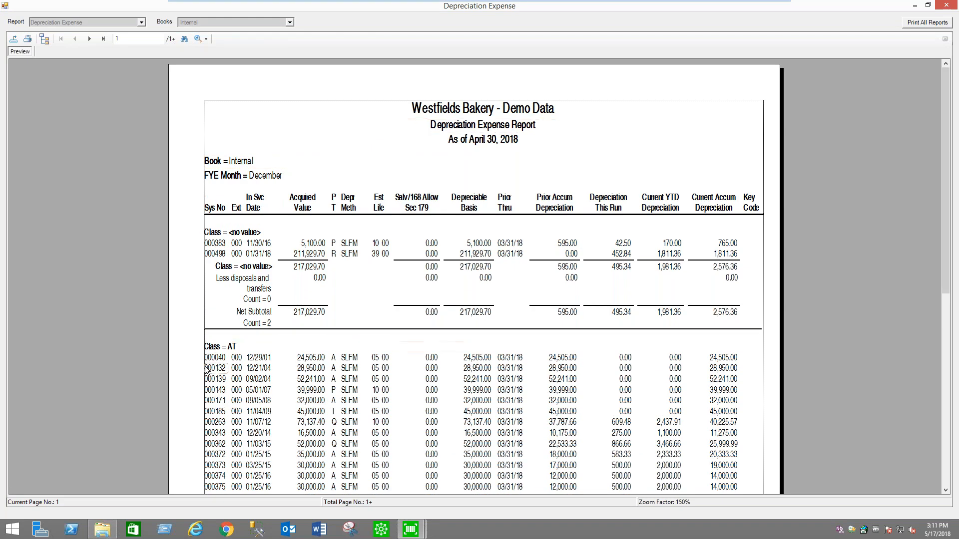
scroll(217, 370, "down", 1)
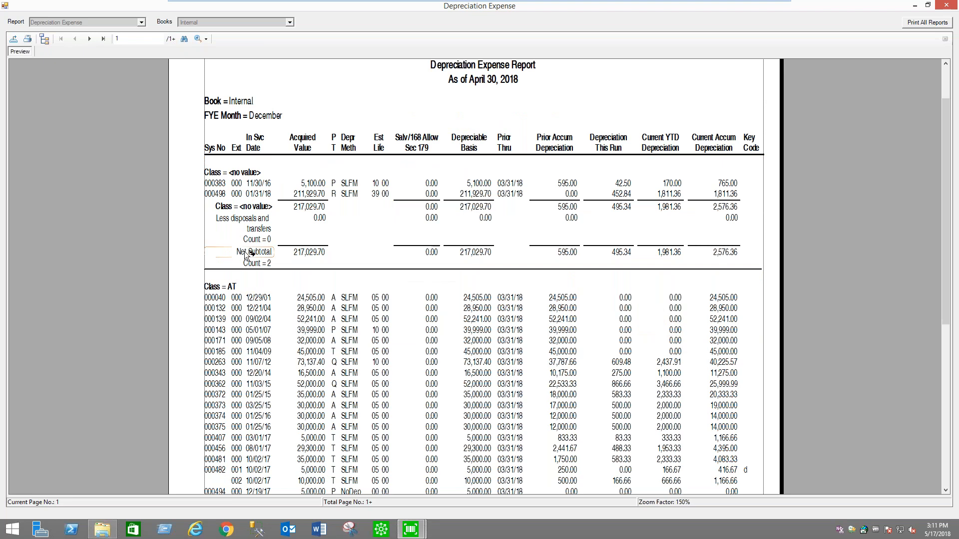
scroll(247, 252, "down", 1)
scroll(250, 249, "down", 1)
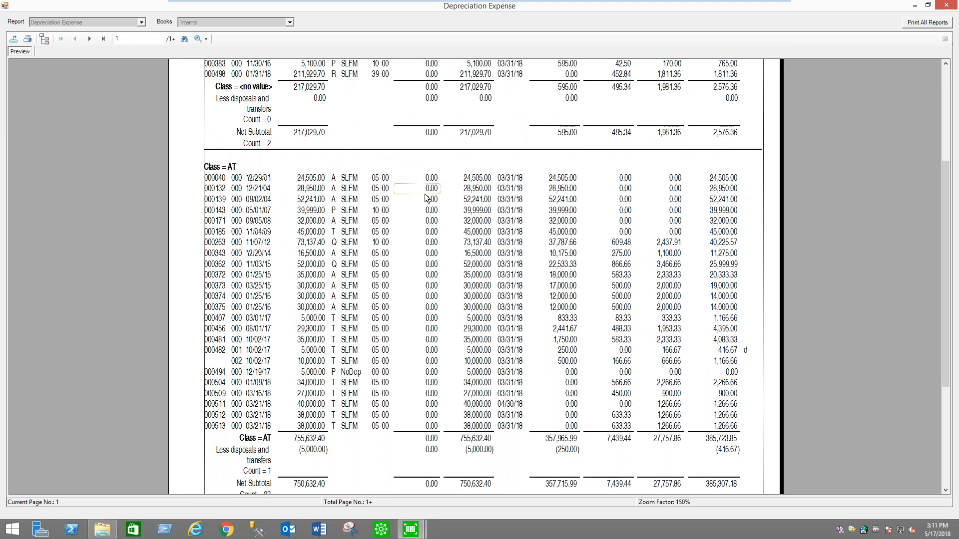
Step: Examine the Depreciation Expense report's second page and the page before its last, and close the report and its definition
left_click(89, 40)
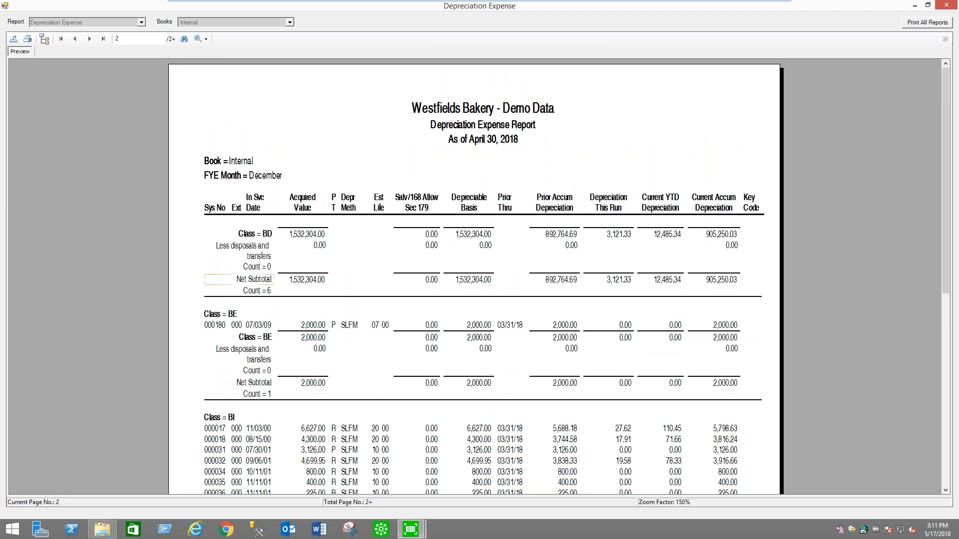
scroll(662, 342, "down", 5)
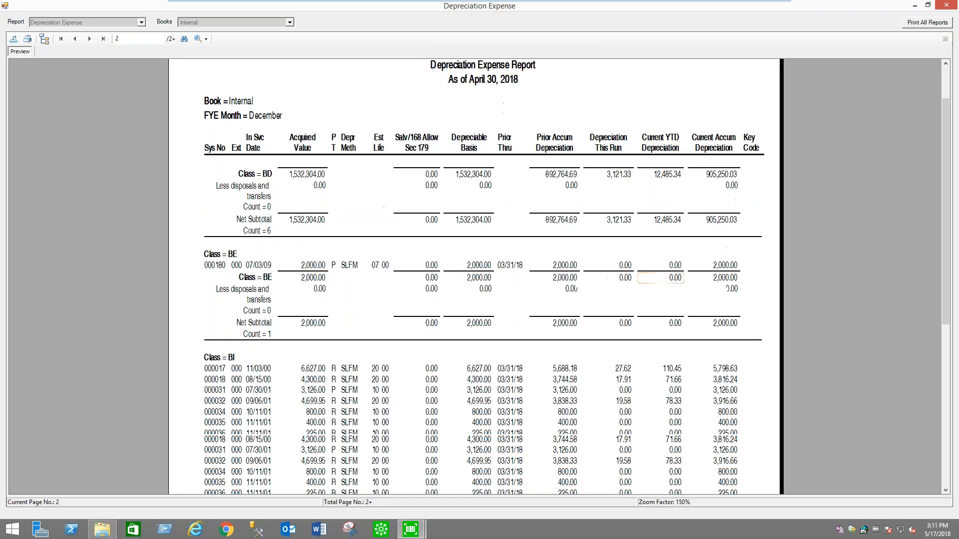
left_click(103, 39)
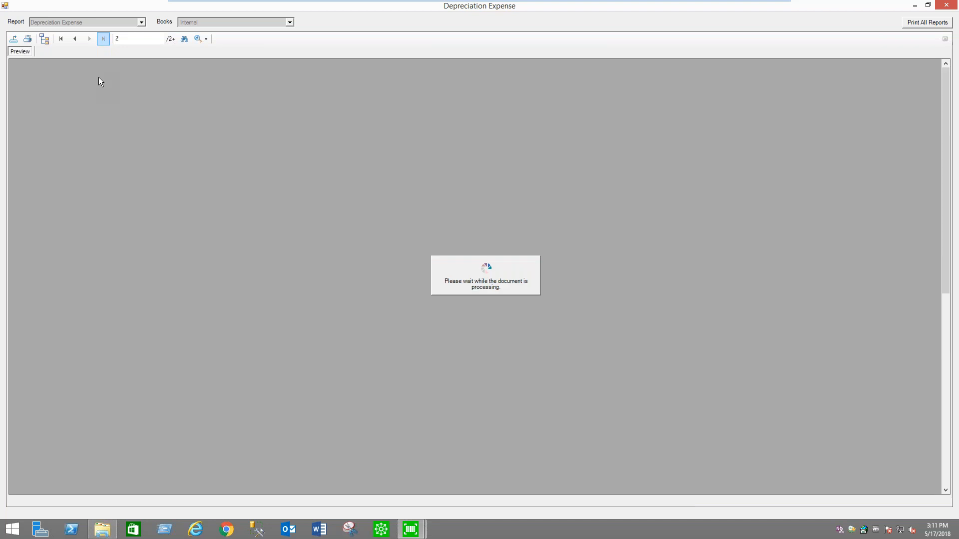
left_click(75, 38)
scroll(747, 324, "down", 1)
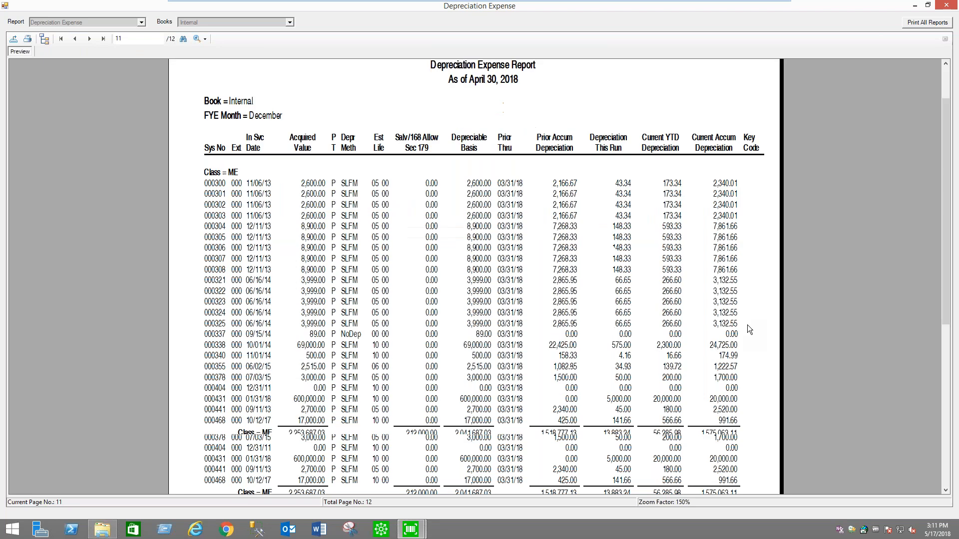
scroll(747, 325, "down", 5)
left_click(947, 6)
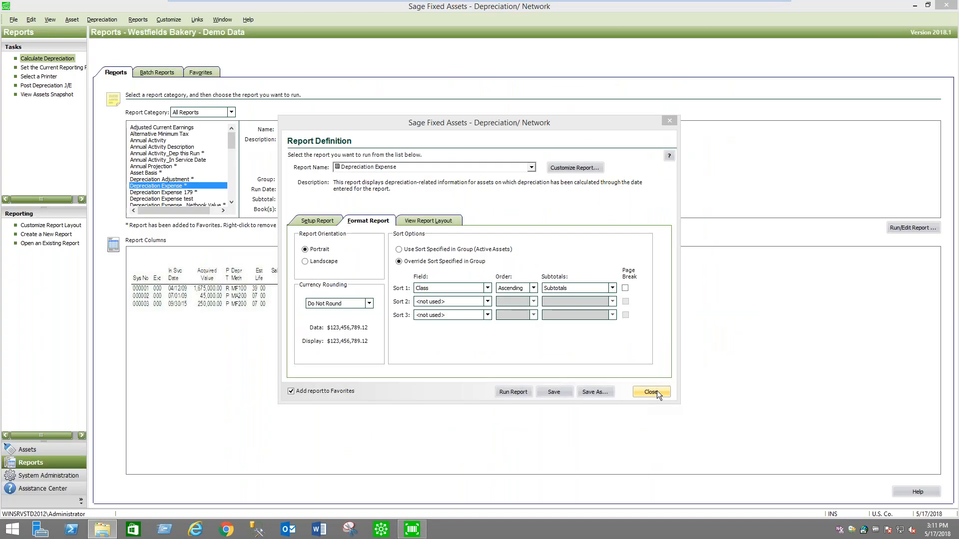
left_click(651, 391)
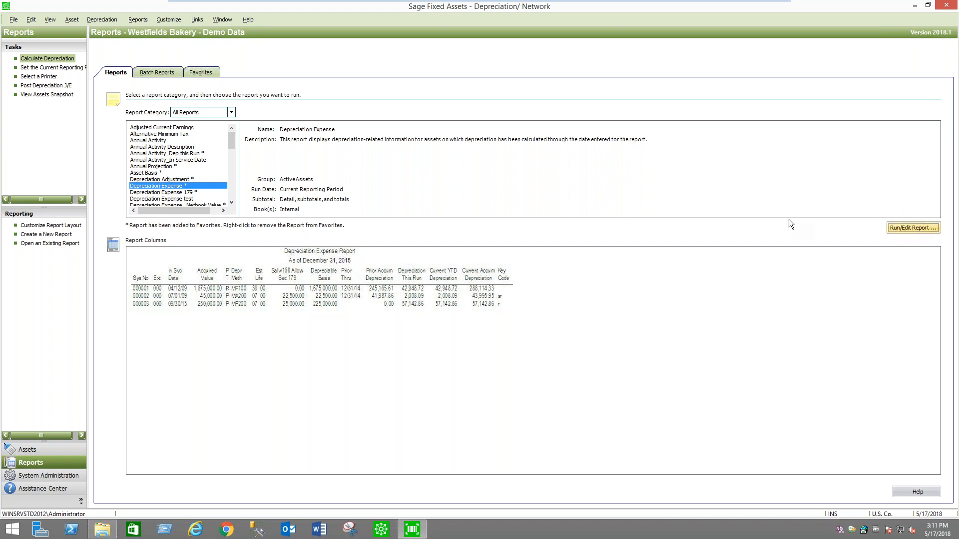
Step: Reopen the Depreciation Expense report definition and examine its format options, saved report variants and setup options
left_click(374, 223)
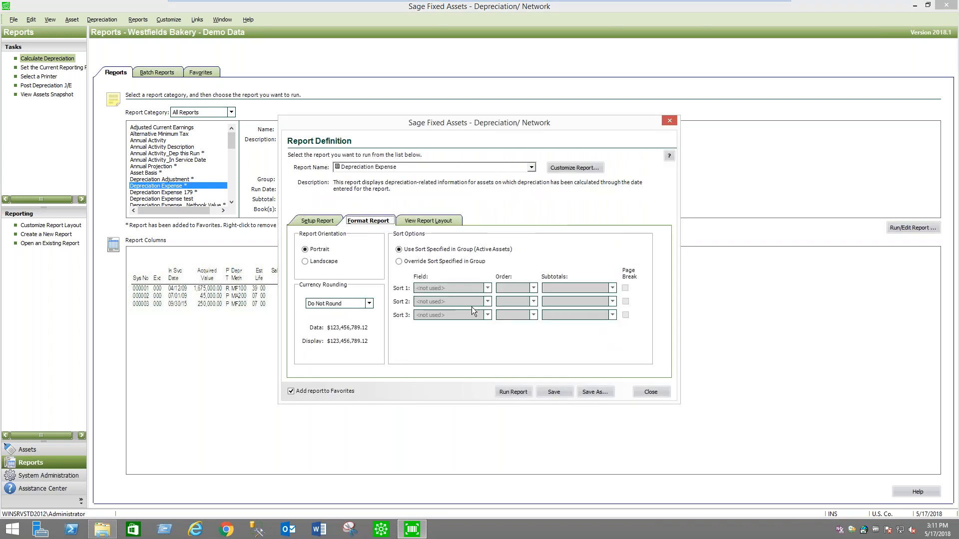
left_click(532, 166)
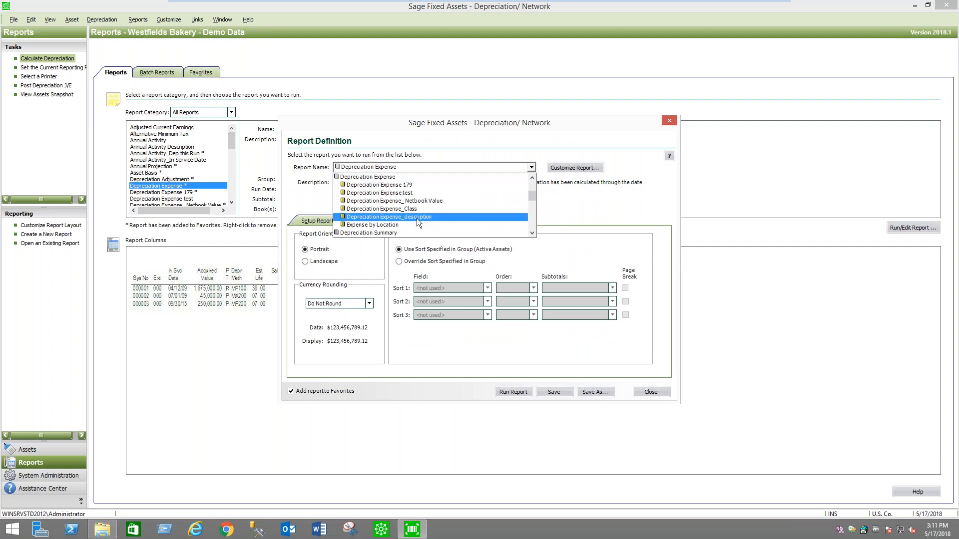
left_click(446, 179)
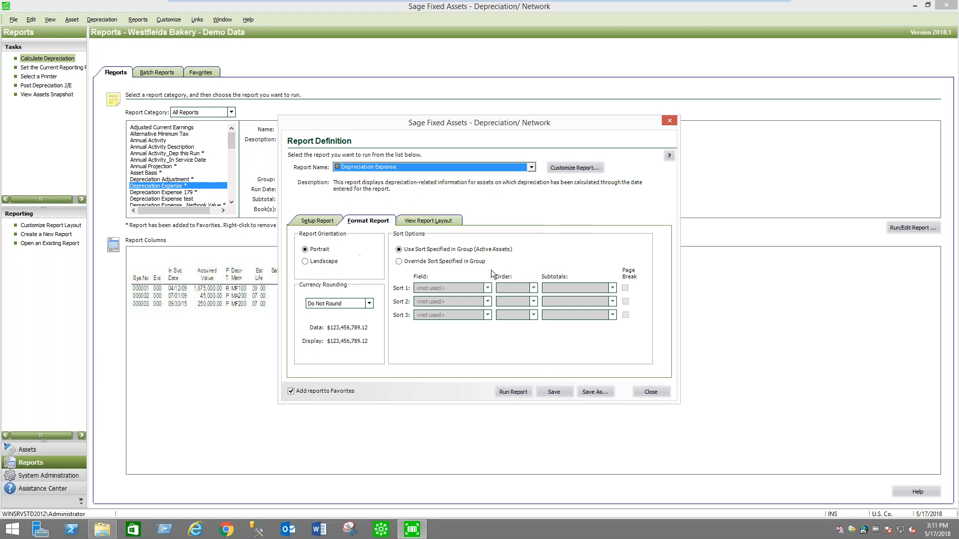
left_click(314, 221)
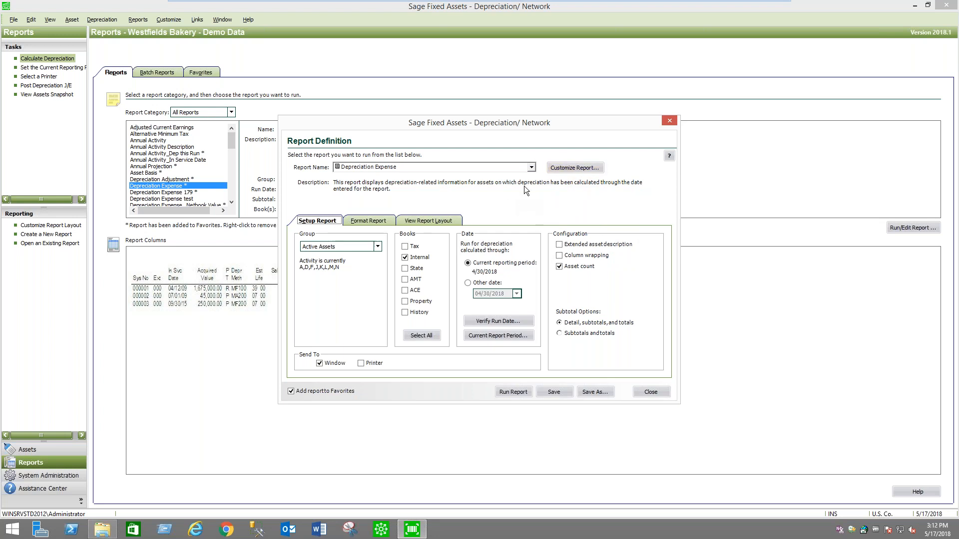
Step: Examine the available fields, including Current Net Book Value, and field categories in the Depreciation Expense customization, and close both report dialogs
left_click(576, 168)
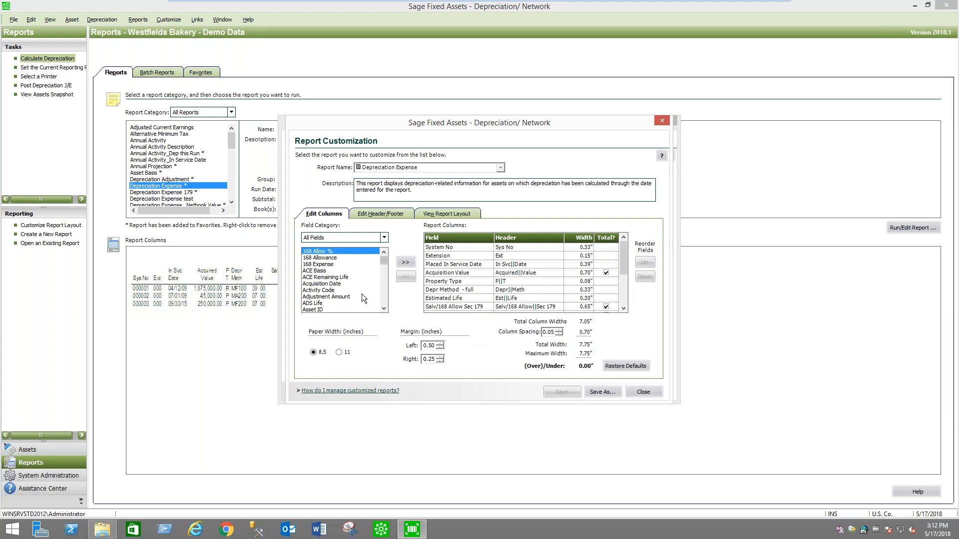
left_click(383, 266)
left_click_drag(384, 267, 384, 271)
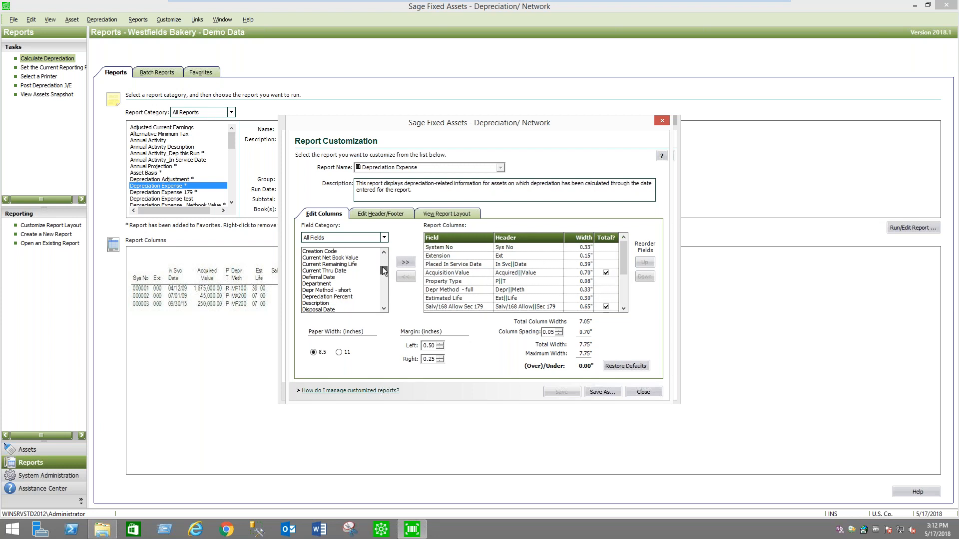
left_click_drag(383, 271, 384, 271)
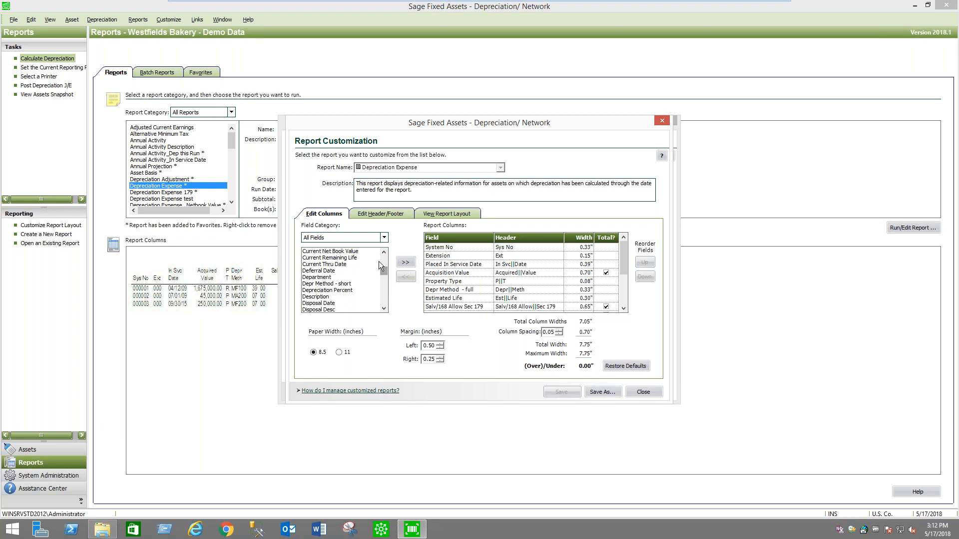
left_click(357, 253)
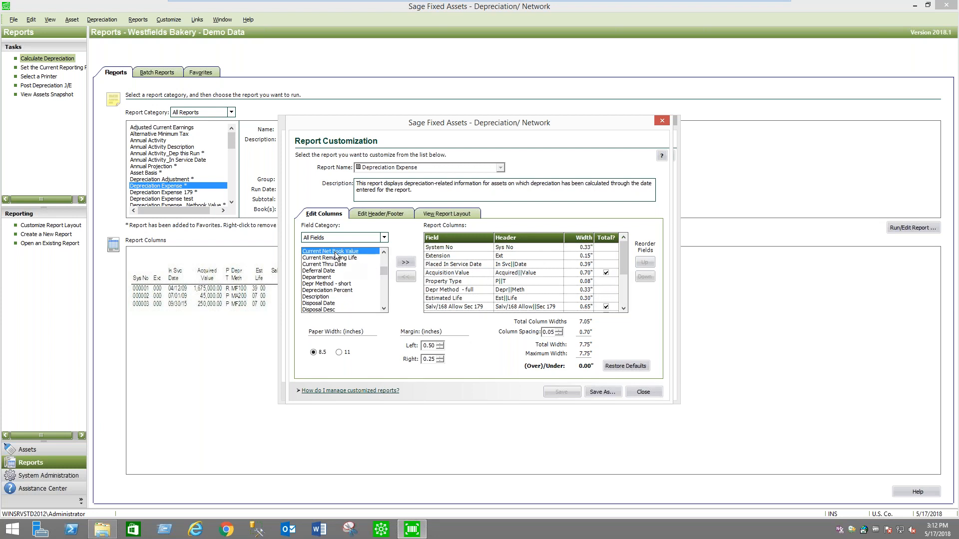
left_click(384, 239)
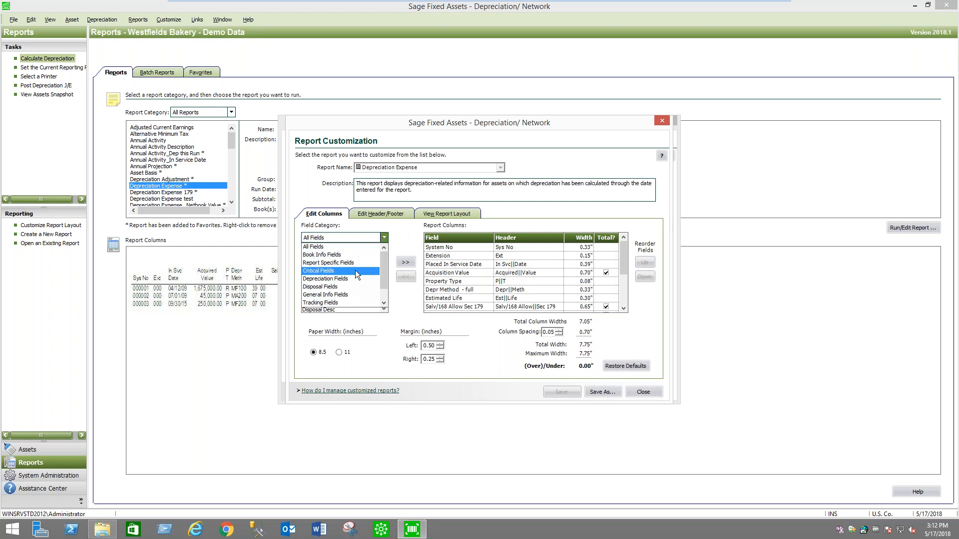
left_click(487, 347)
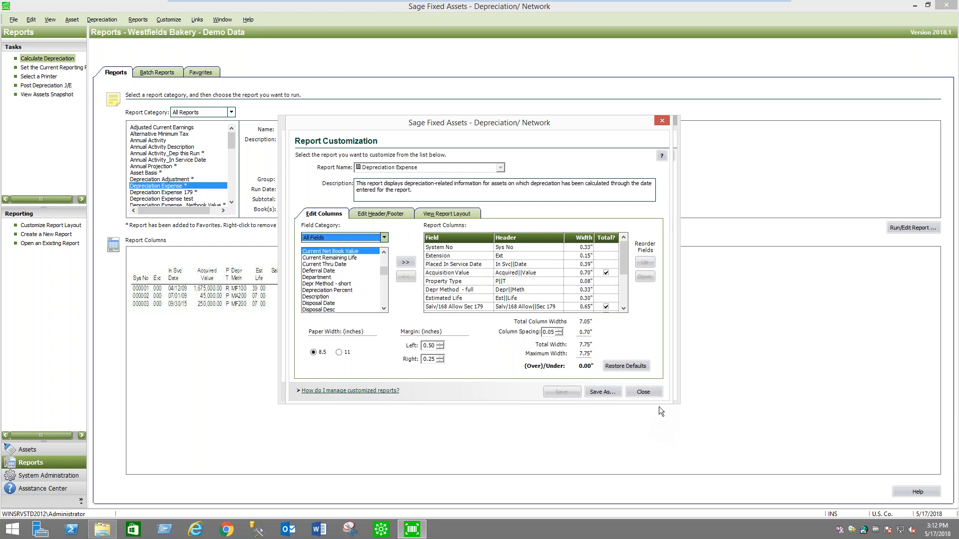
left_click(644, 392)
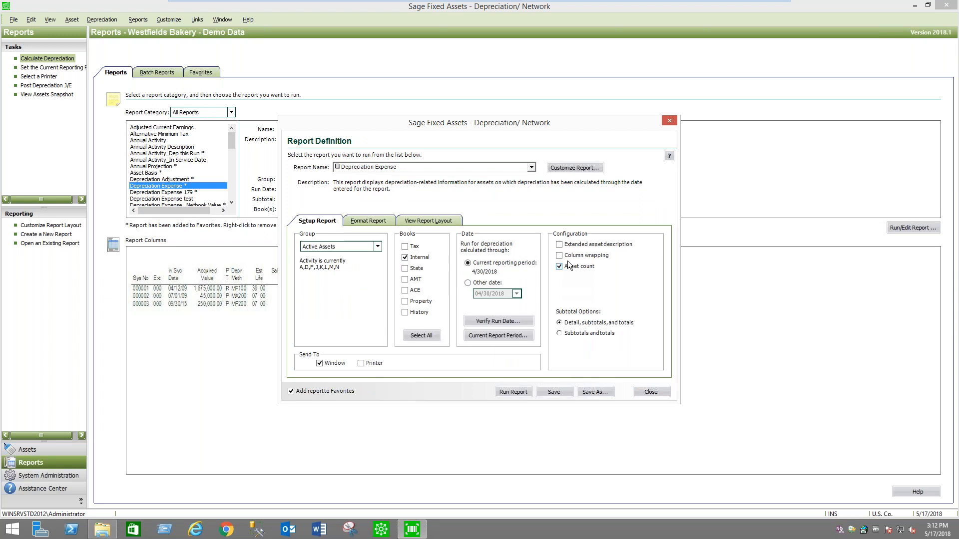
left_click(658, 393)
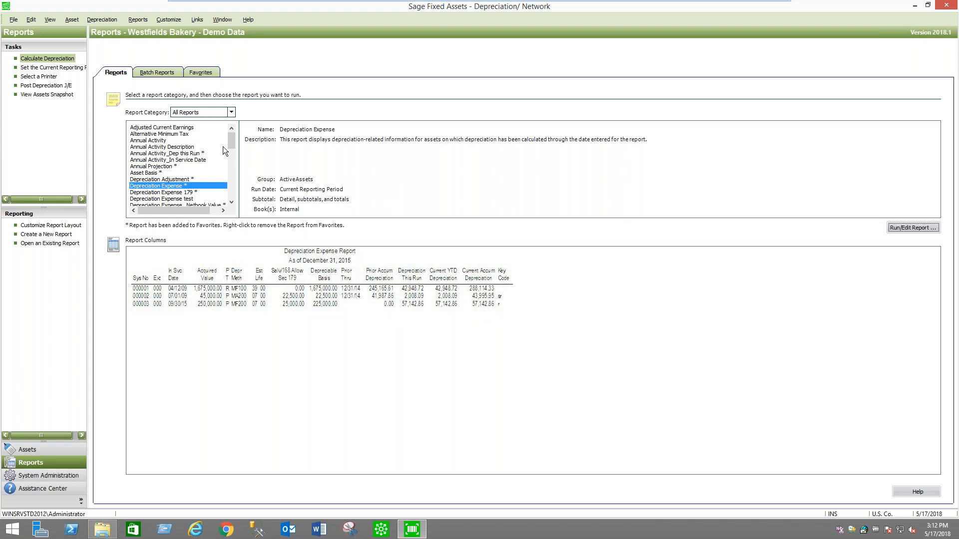
Step: Run the Monthly Projection report for all complete assets in the Tax book for the current reporting period, and view it maximized at 150%
mouse_move(231, 141)
left_mouse_down()
mouse_move(229, 178)
mouse_move(231, 139)
left_mouse_up()
left_click_drag(232, 145, 232, 182)
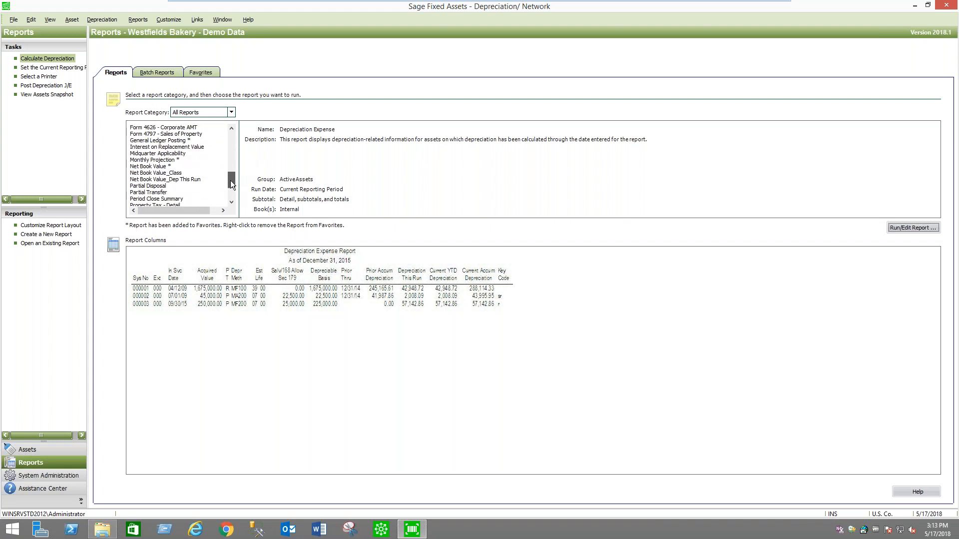
left_click(176, 160)
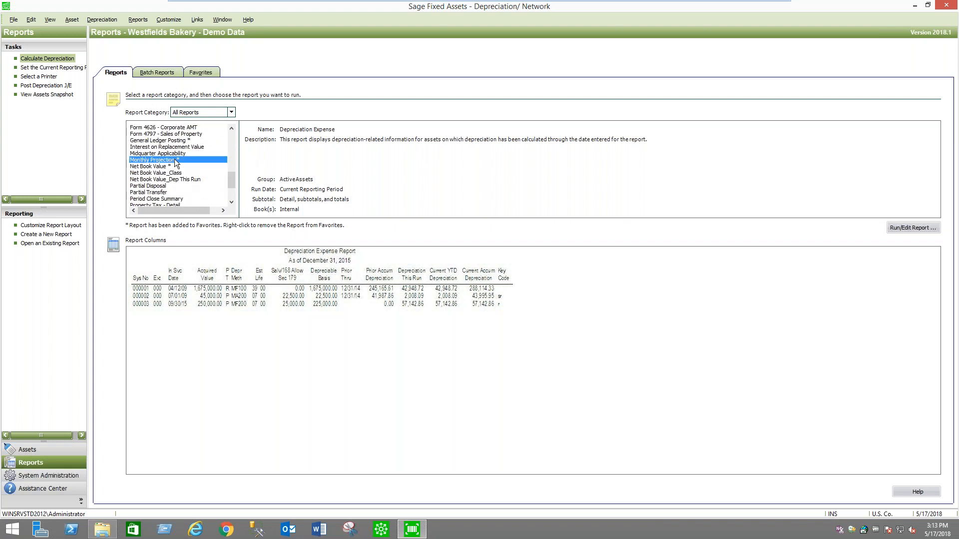
left_click(891, 228)
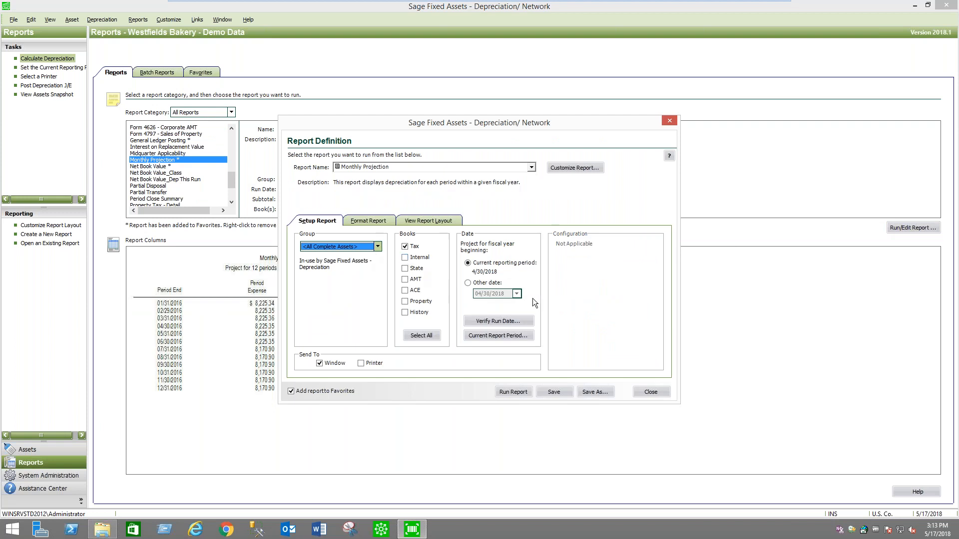
left_click(516, 393)
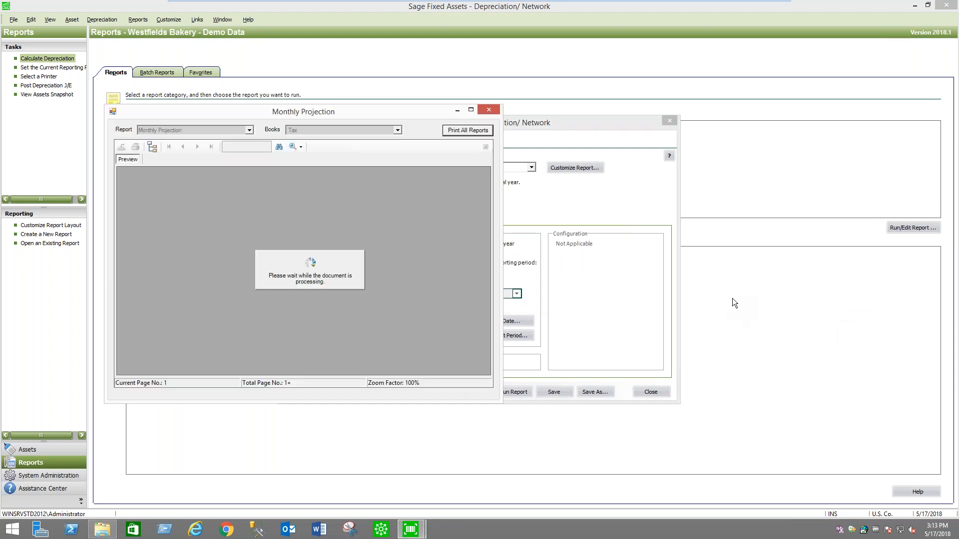
left_click(470, 111)
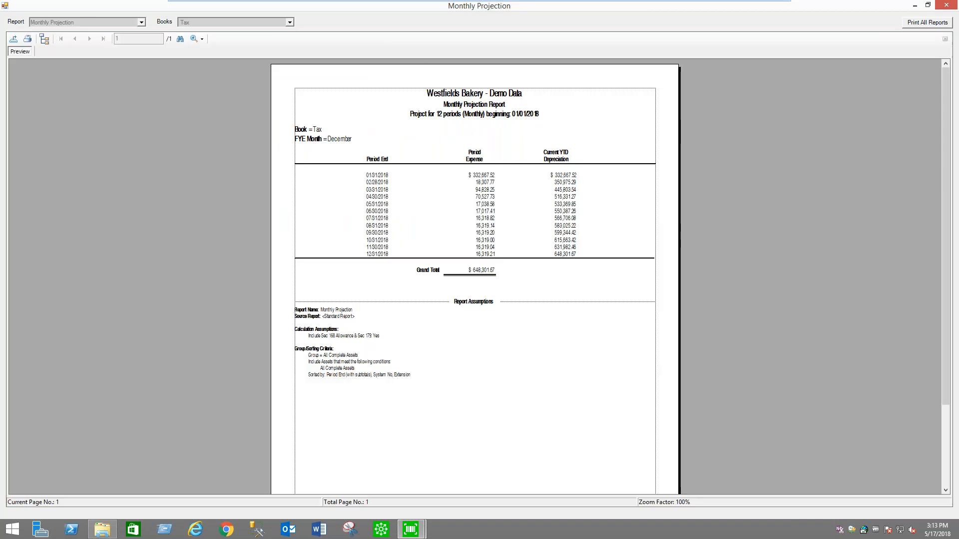
left_click(199, 40)
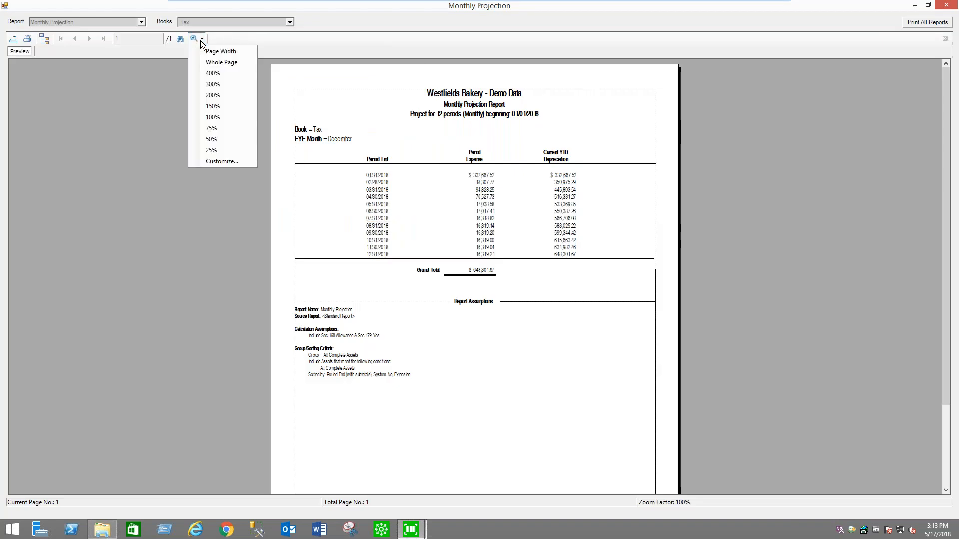
left_click(221, 108)
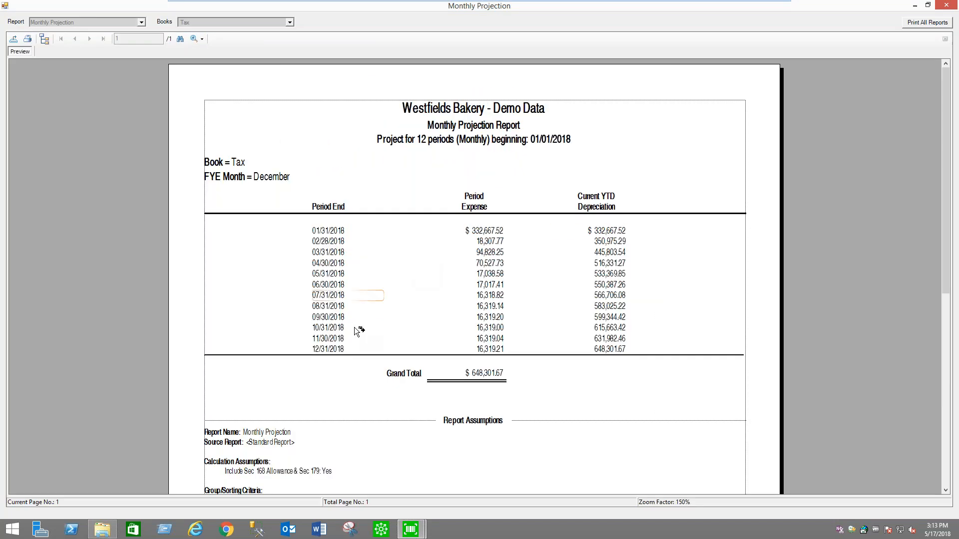
Step: Close the projection preview, set the Monthly Projection report's other date to 01/01/2020, and run it
left_click(951, 5)
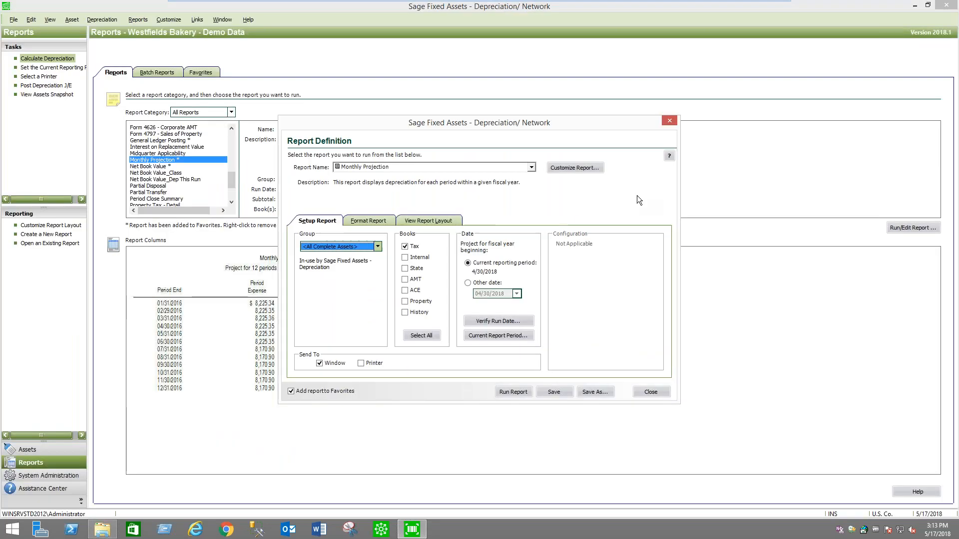
left_click(467, 283)
left_click(478, 293)
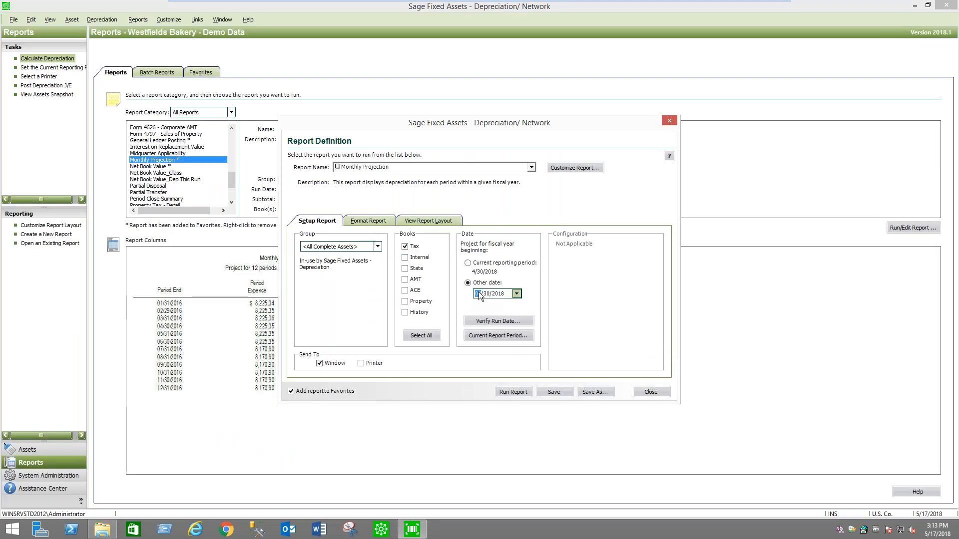
type("01/")
type("01/2020")
left_click(478, 294)
left_click(513, 392)
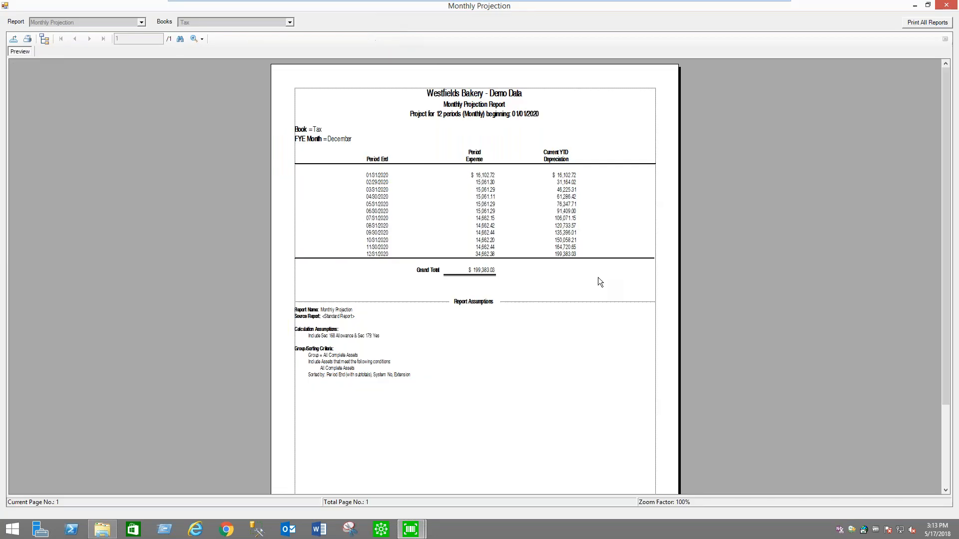
Step: Zoom the Monthly Projection preview to 150% and drill down into the current YTD depreciation for period end 12/31/2020
left_click(201, 39)
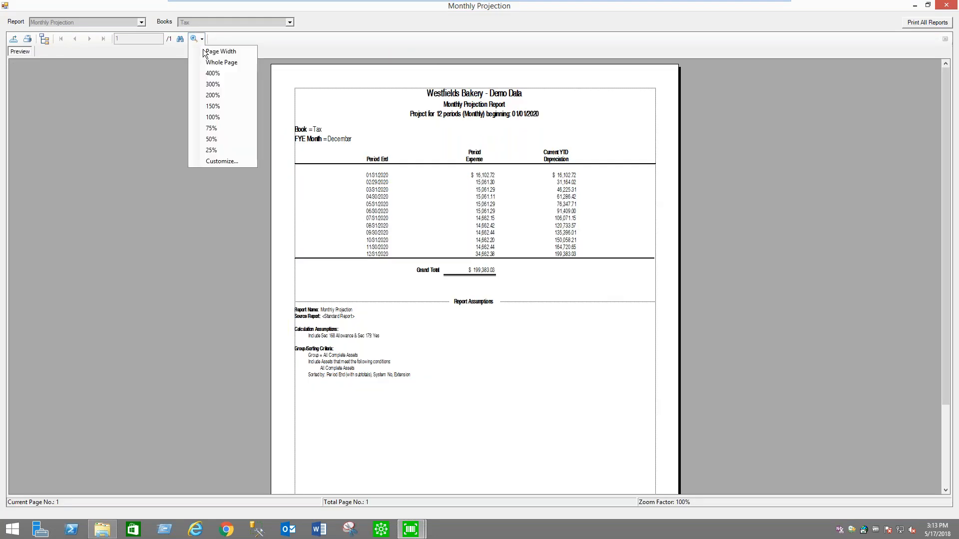
left_click(223, 109)
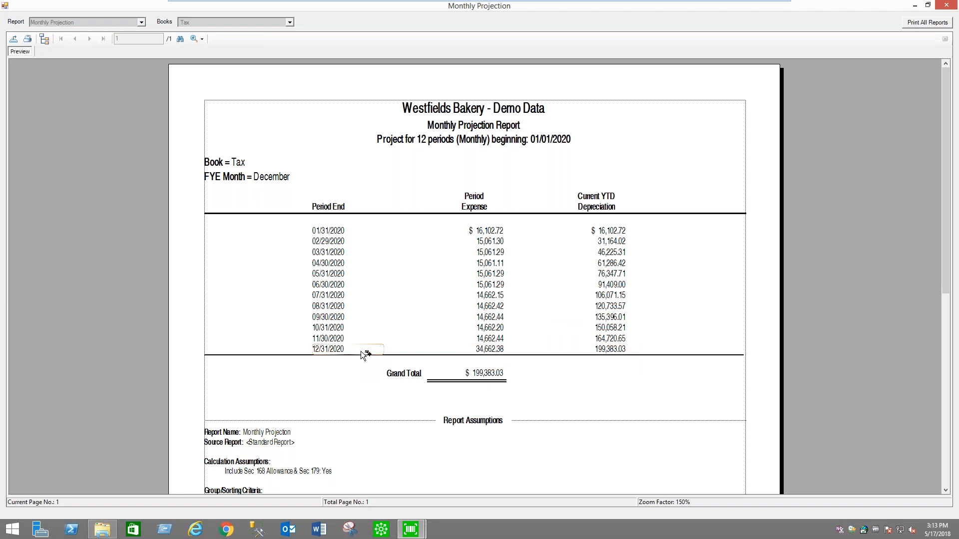
double_click(613, 349)
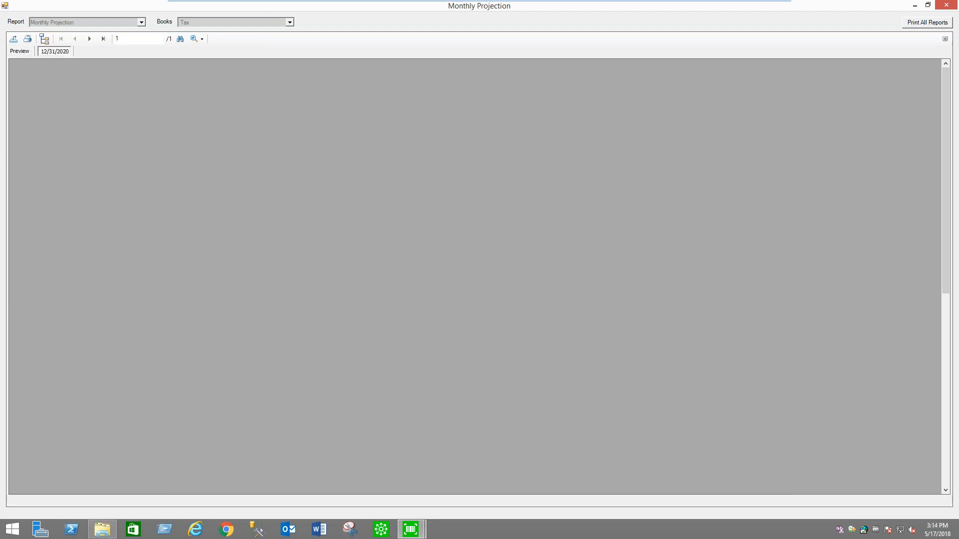
scroll(613, 349, "down", 5)
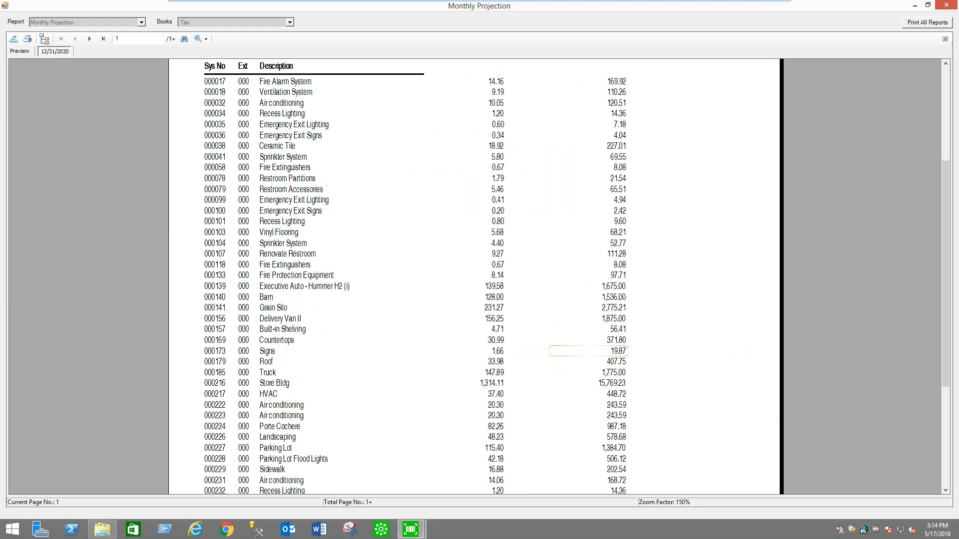
scroll(613, 349, "down", 4)
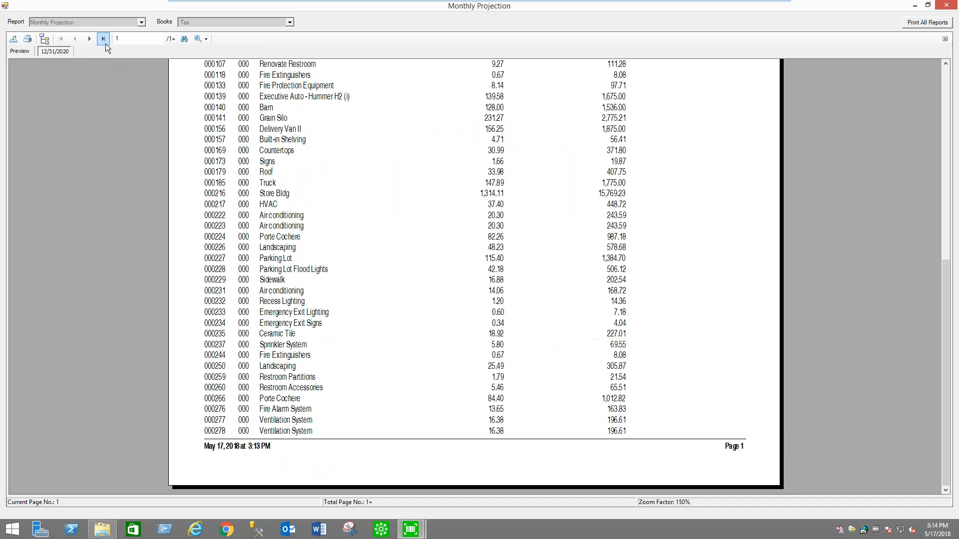
Step: Review the asset detail on the final pages of the 12/31/2020 drill-down, and close the projection preview and its report definition
left_click(103, 38)
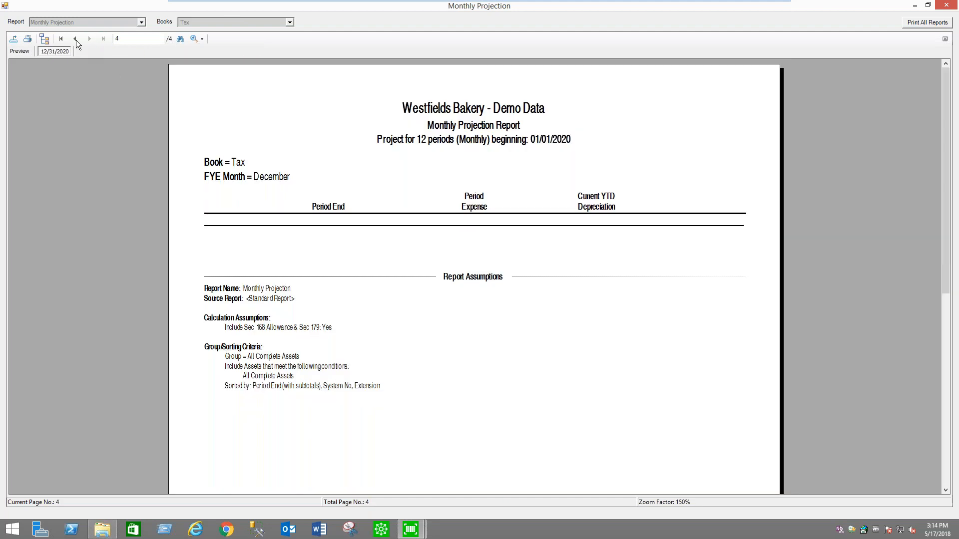
left_click(75, 39)
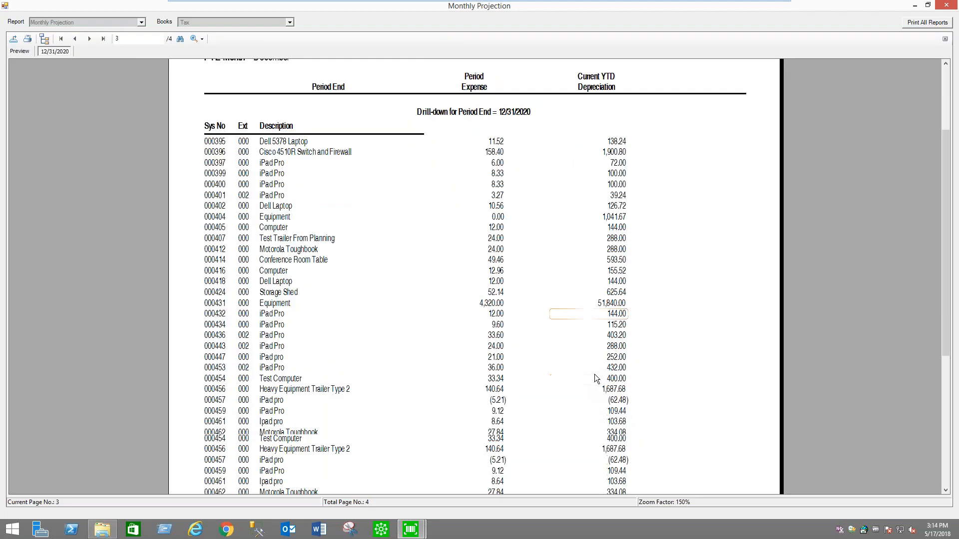
scroll(595, 378, "down", 5)
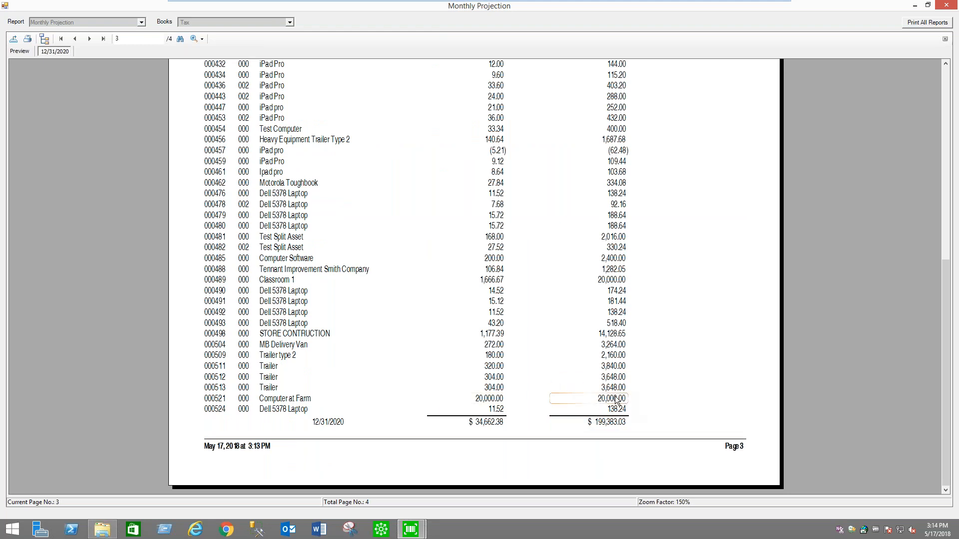
scroll(709, 284, "up", 7)
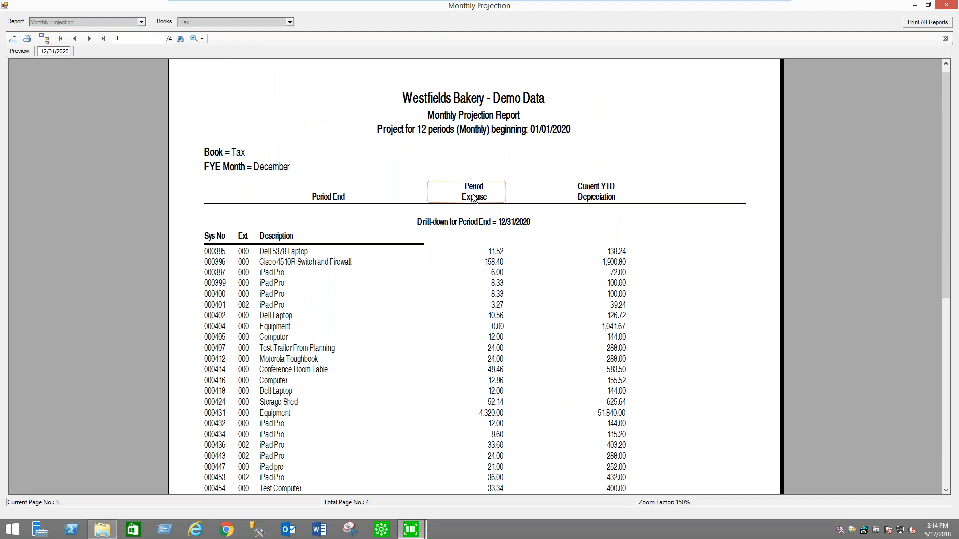
left_click(19, 51)
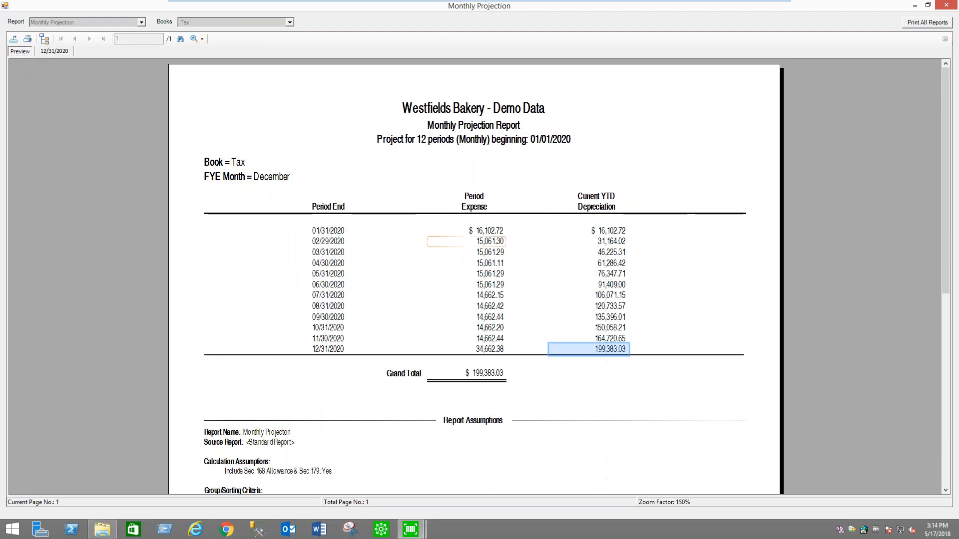
left_click(946, 5)
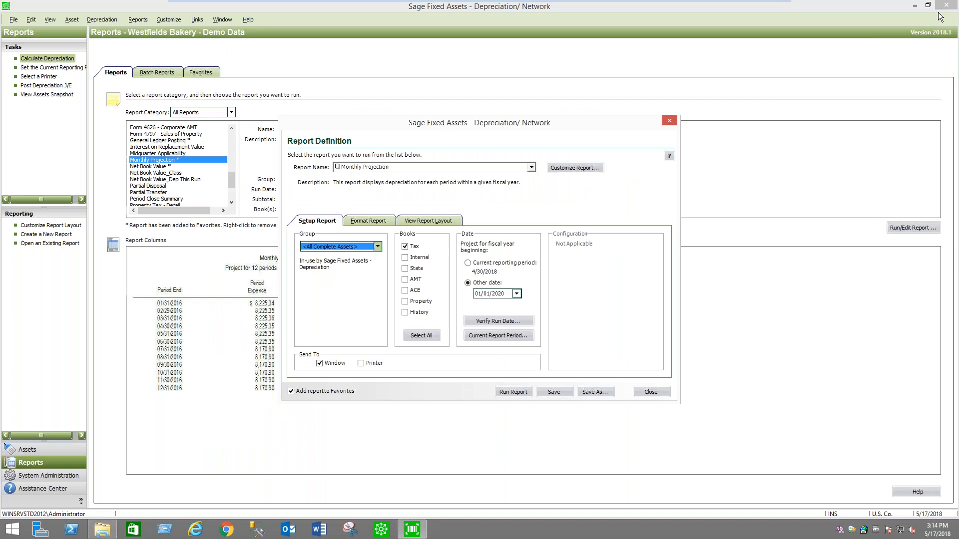
left_click(655, 391)
Step: Run the Annual Projection report for the Tax, Internal, Property and History books with 10 years to project
left_click_drag(233, 164, 229, 130)
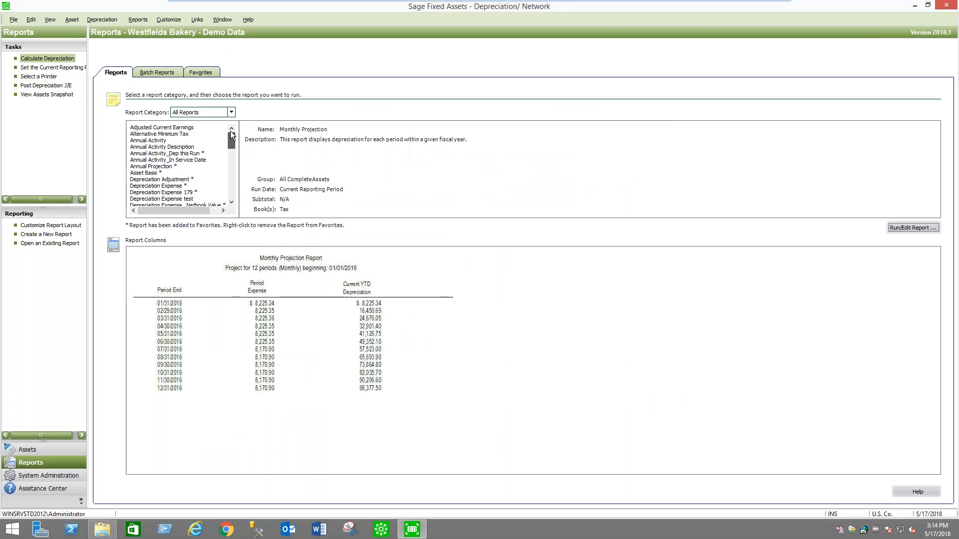
left_click(169, 167)
left_click(913, 227)
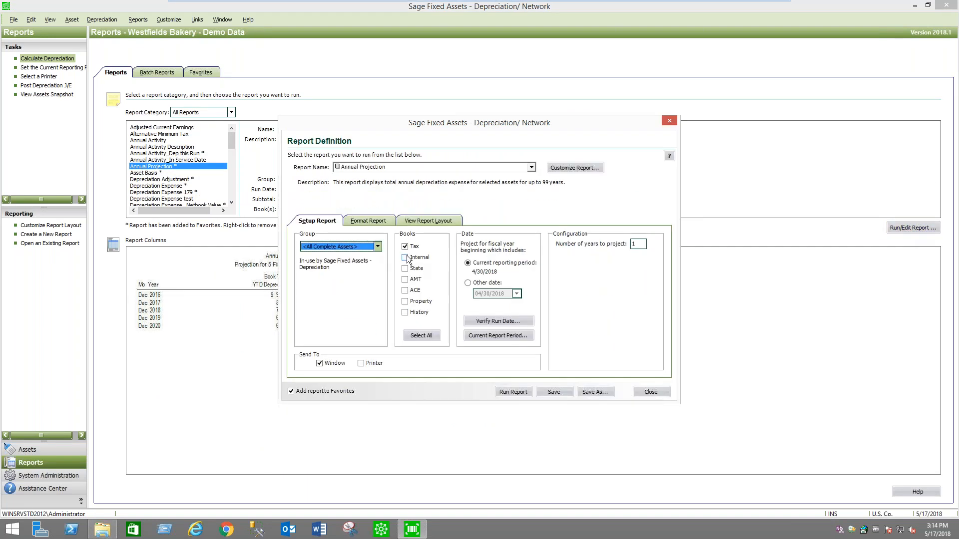
left_click(404, 257)
left_click(405, 301)
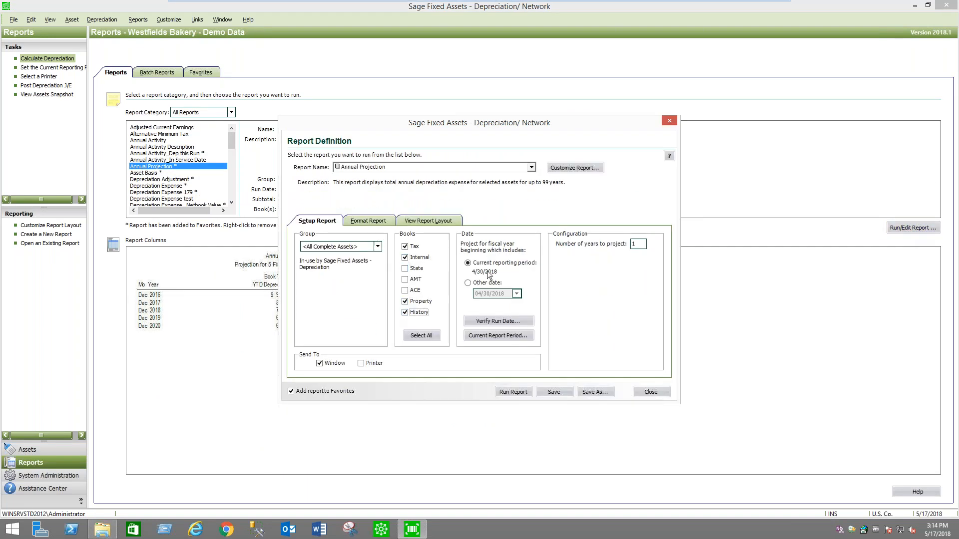
left_click(641, 244)
left_click_drag(641, 244, 619, 243)
type("10")
left_click(514, 392)
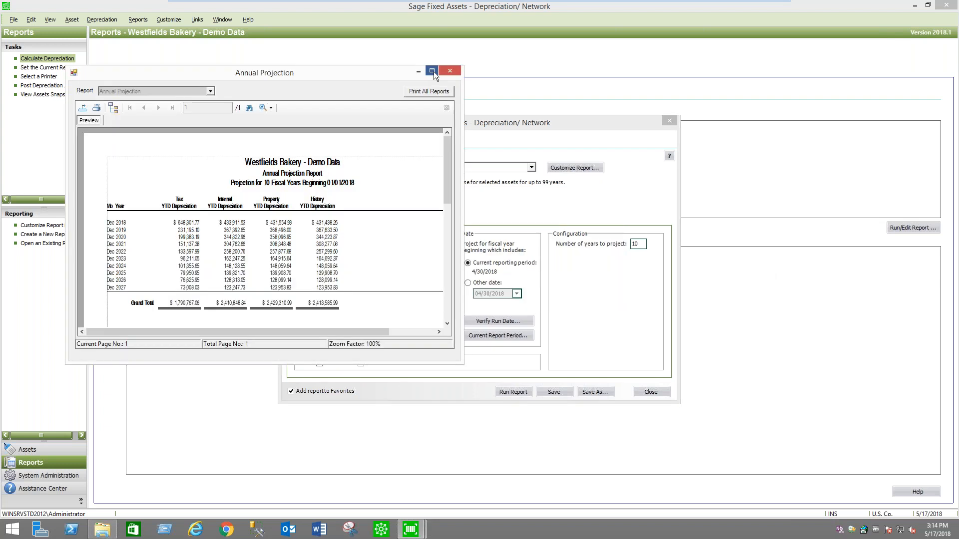
Step: View the Annual Projection report maximized at 150%, and close the preview and its report definition
left_click(432, 70)
left_click(202, 40)
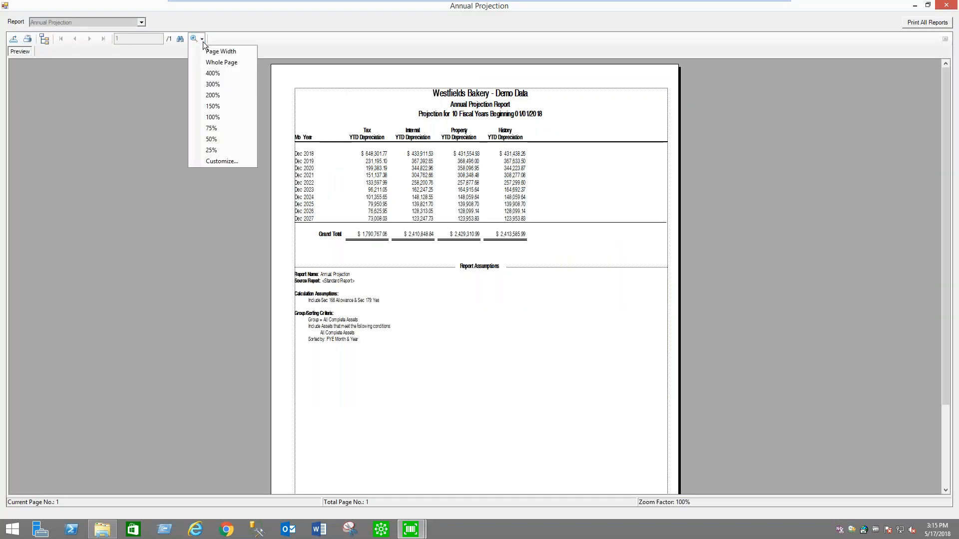
left_click(226, 106)
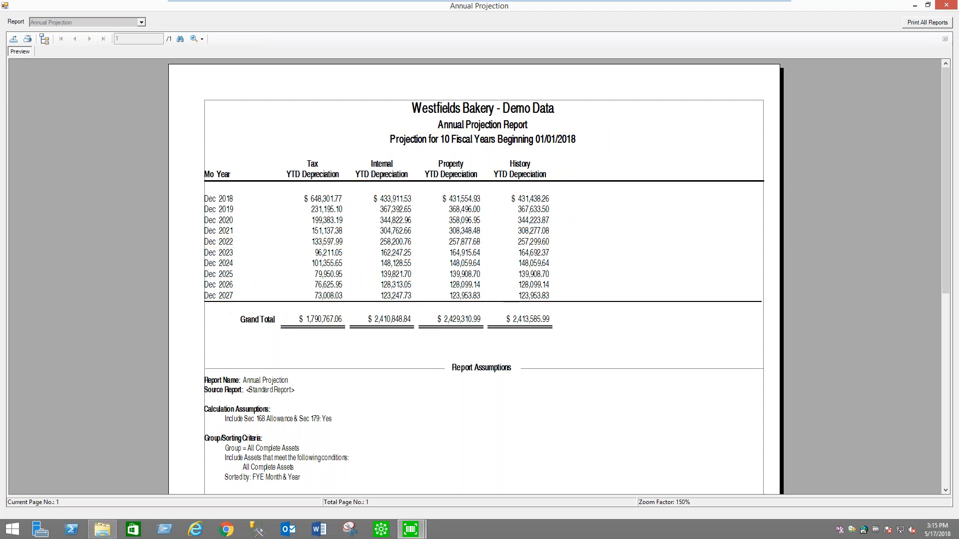
left_click(946, 5)
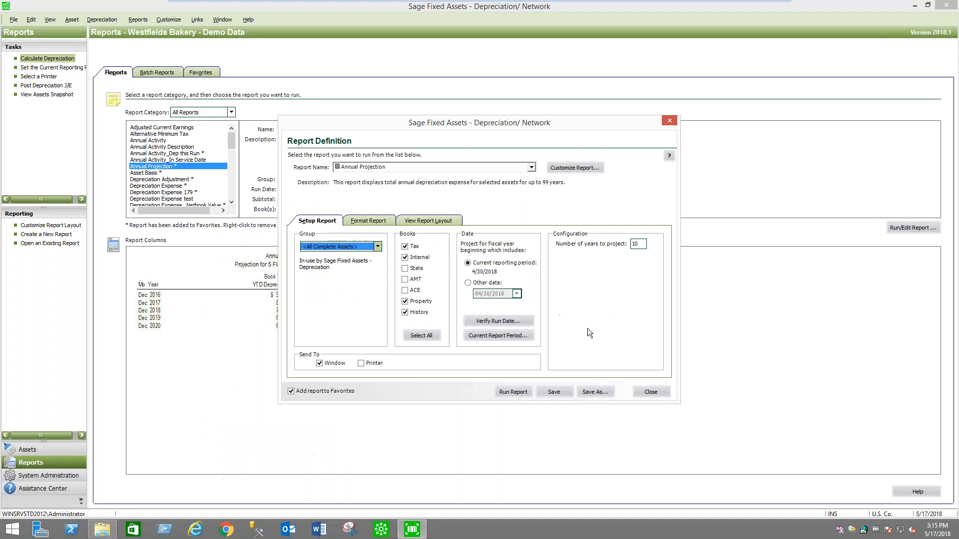
left_click(650, 392)
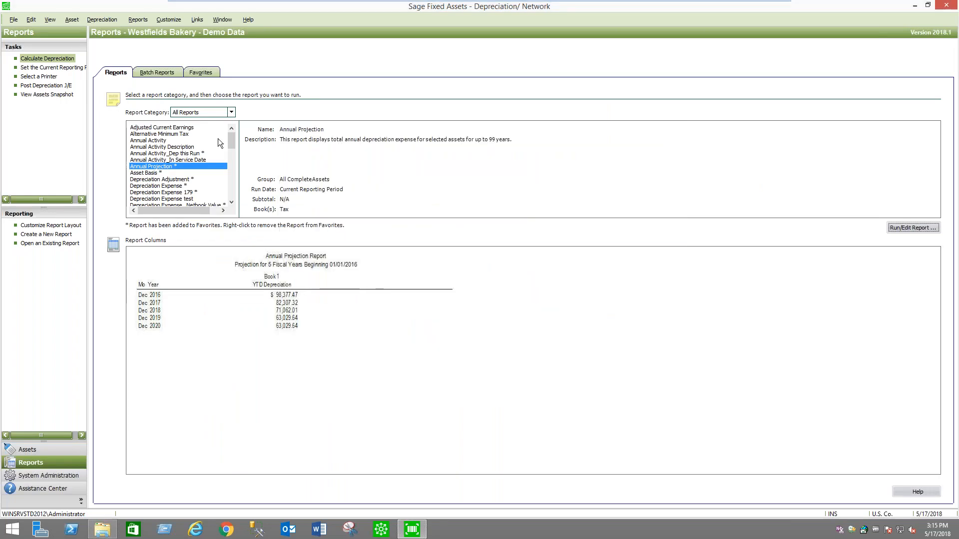
Step: Examine the Annual Activity report's setup options and its sample report columns
left_click(172, 140)
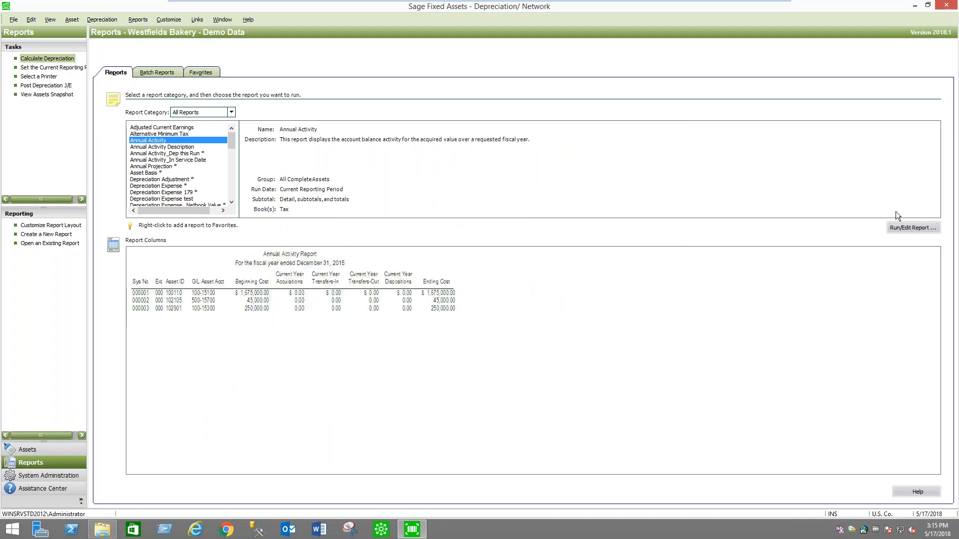
left_click(910, 228)
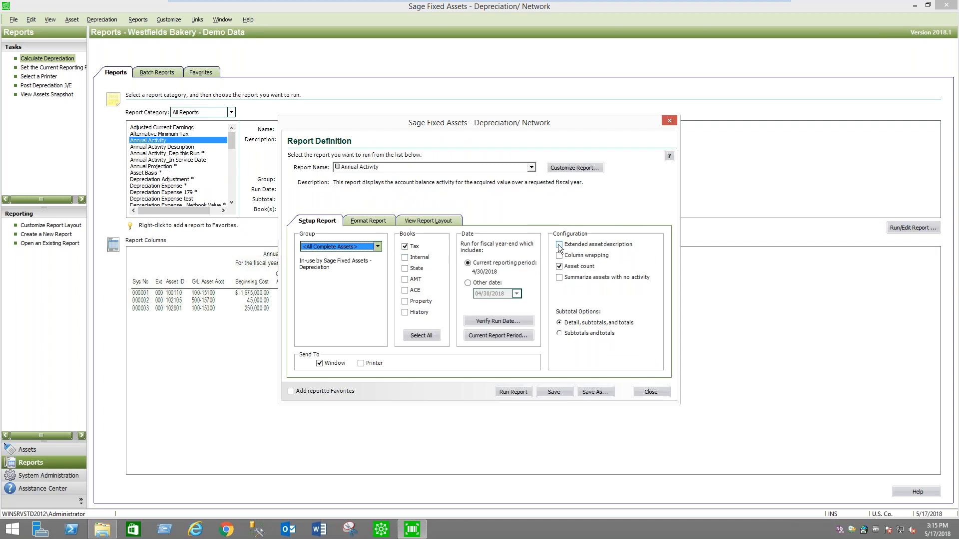
left_click_drag(543, 121, 621, 130)
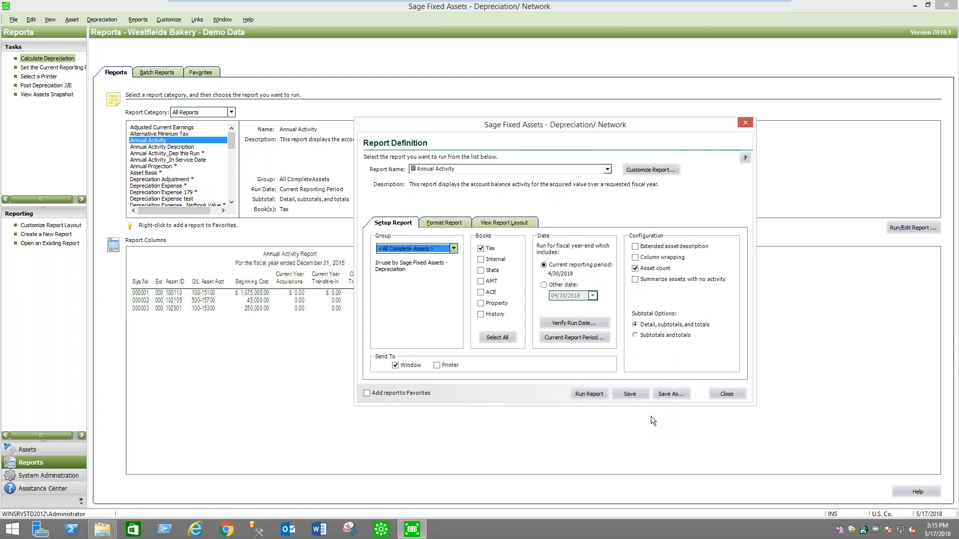
left_click(727, 394)
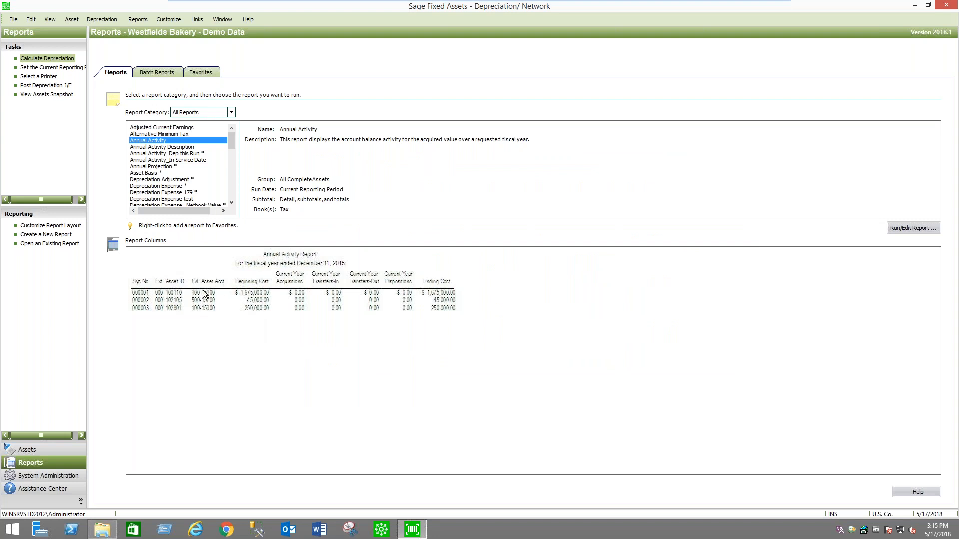
Step: Run the Annual Activity report for the Tax book with extended asset description and summarizing of assets with no activity enabled
left_click(912, 229)
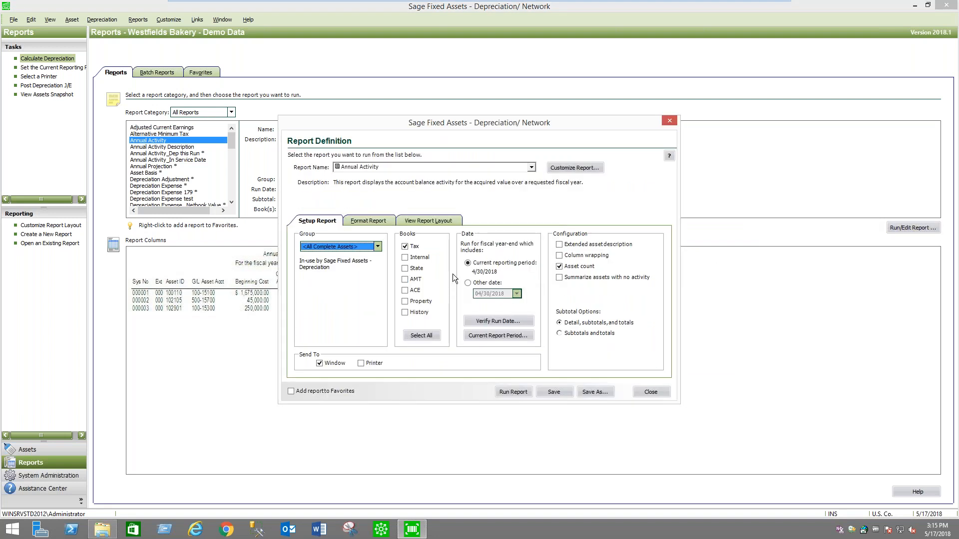
left_click(587, 244)
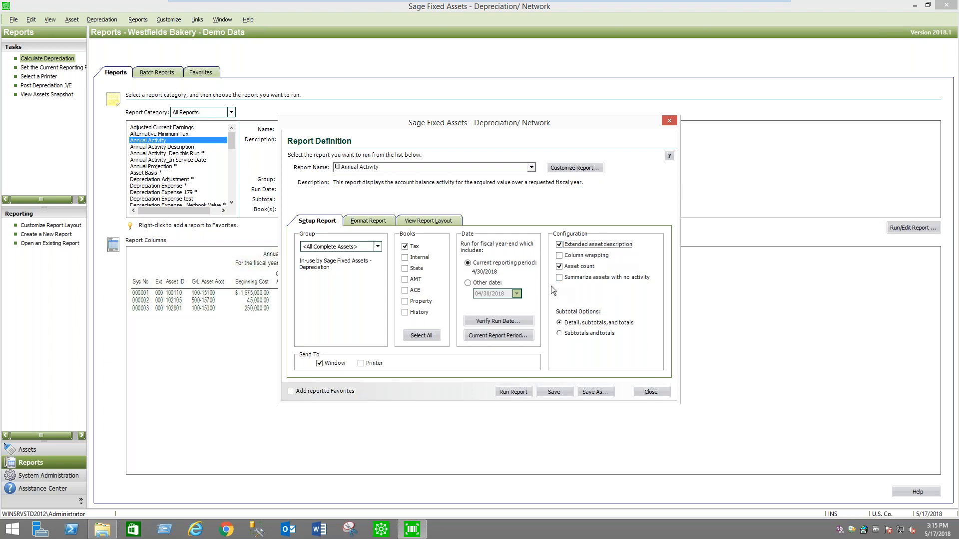
left_click(567, 279)
left_click(515, 391)
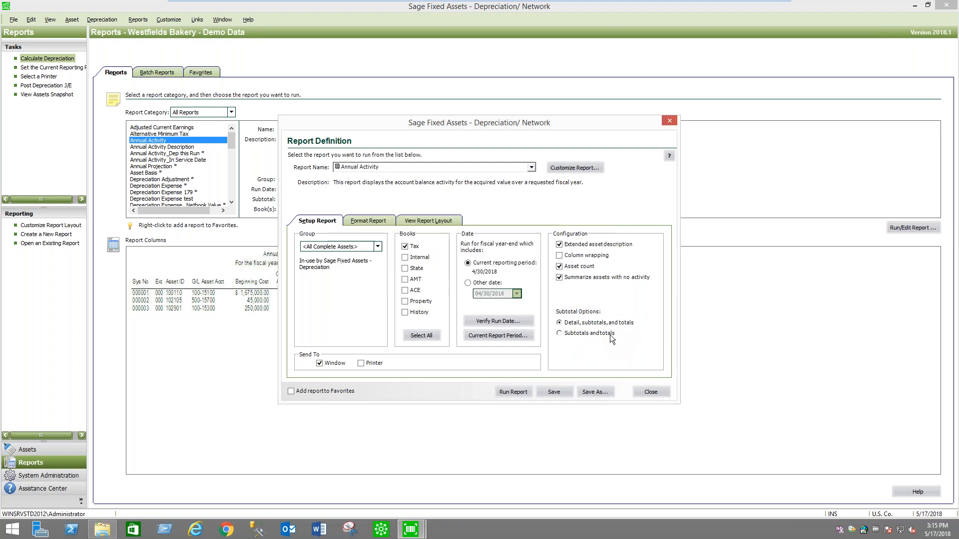
Step: View the Annual Activity report maximized at 150% and review the acquisitions, transfers and dispositions of each asset
left_click(483, 123)
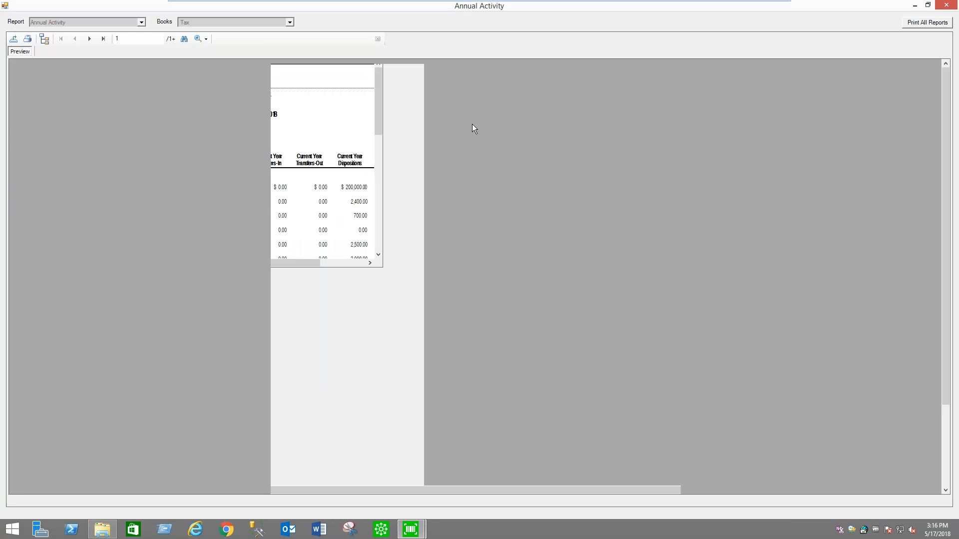
left_click(205, 39)
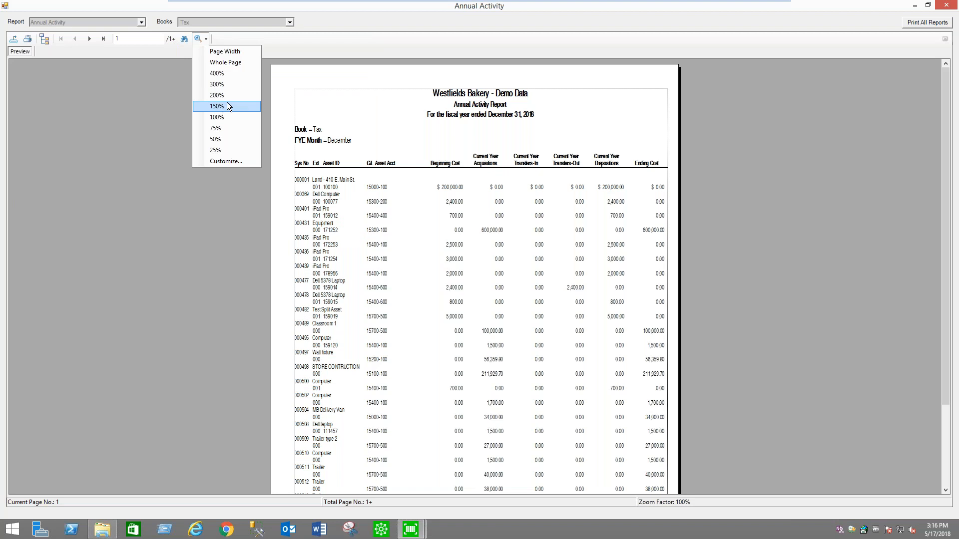
left_click(226, 102)
scroll(868, 325, "down", 1)
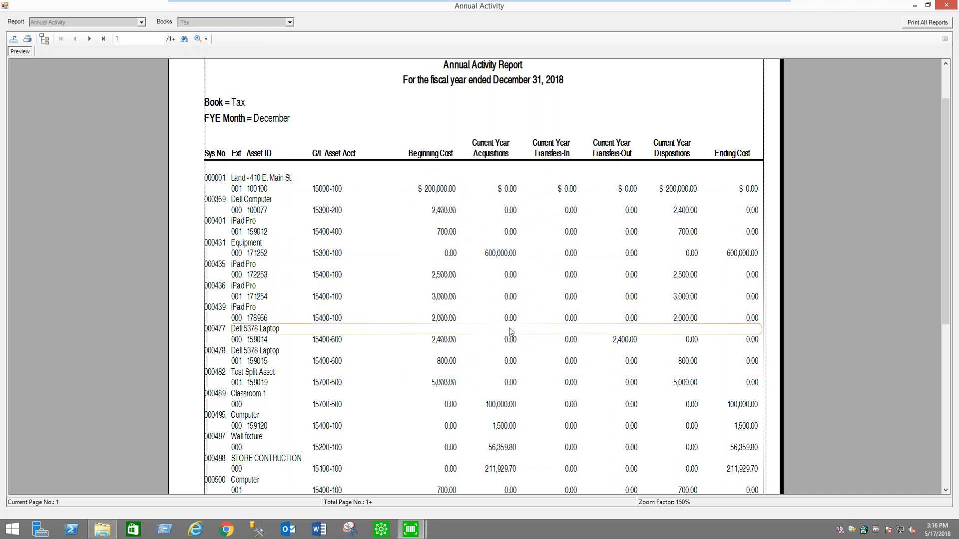
scroll(508, 328, "down", 1)
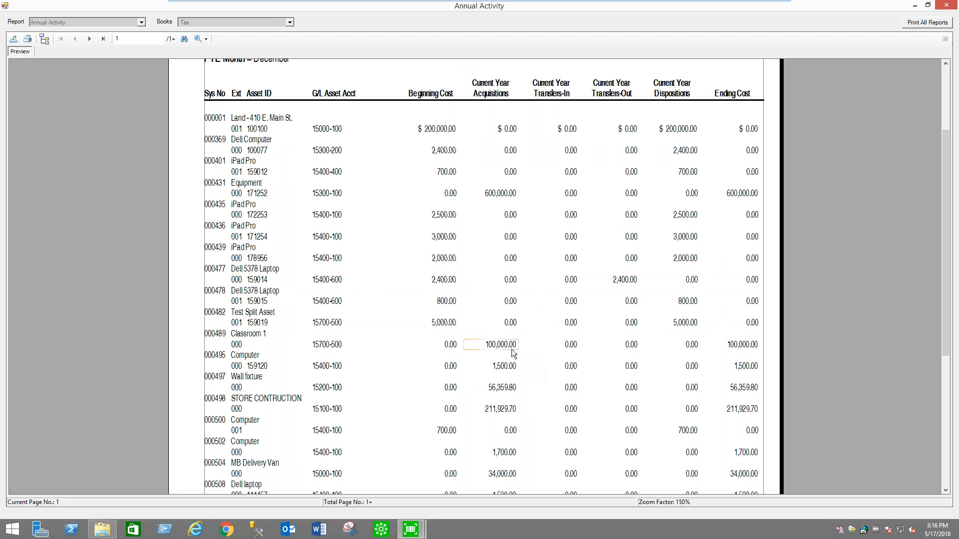
scroll(514, 353, "down", 1)
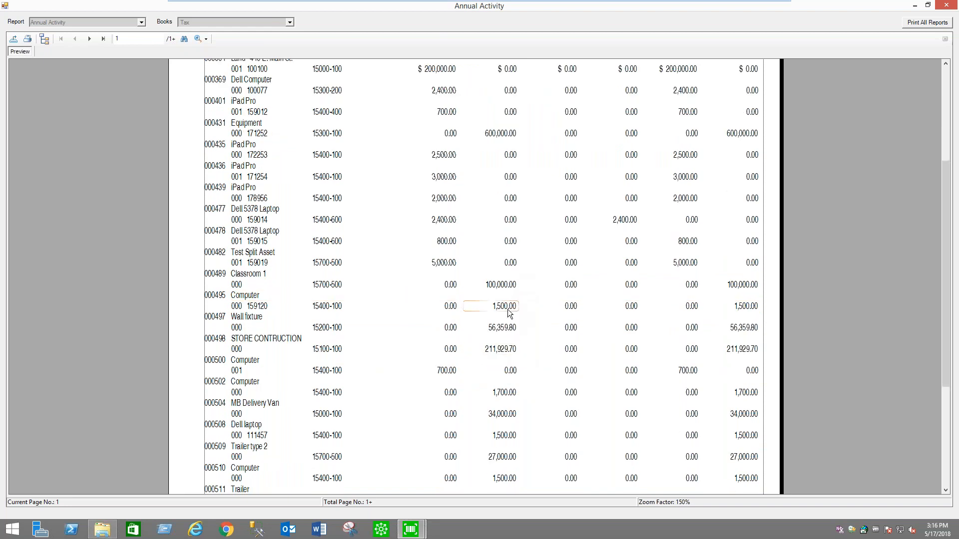
scroll(507, 312, "down", 1)
Step: Examine the grand totals on the last page of the Annual Activity report, and close the preview and its report definition
left_click(102, 38)
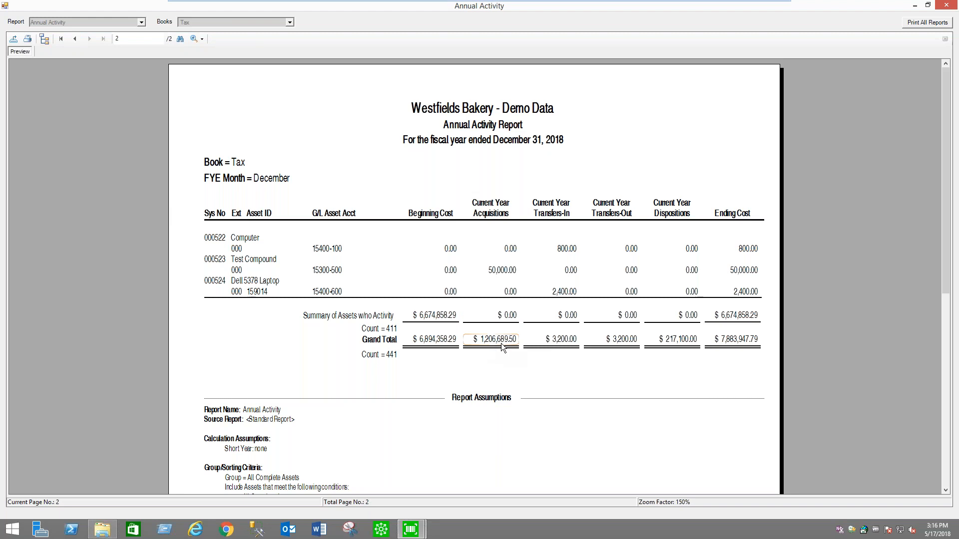
left_click(669, 344)
left_click(946, 5)
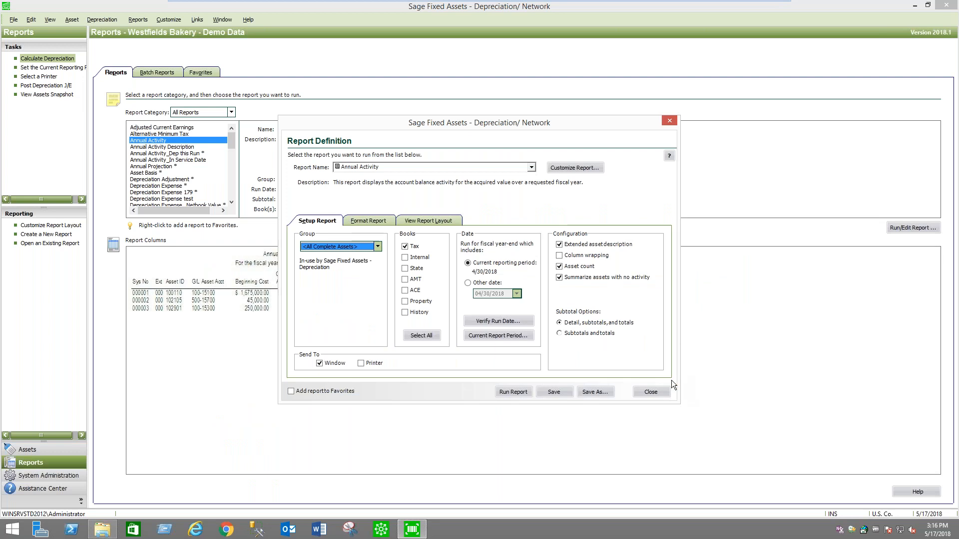
left_click(658, 391)
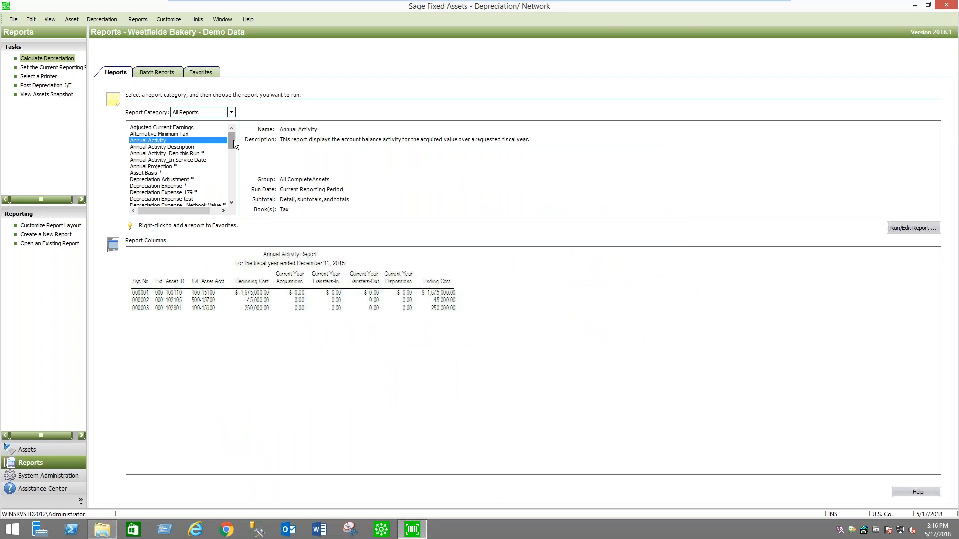
Step: Open the definition of the Disposal report from the list of all reports
mouse_move(233, 141)
left_mouse_down()
mouse_move(230, 172)
mouse_move(231, 137)
mouse_move(232, 154)
left_mouse_up()
left_click(173, 173)
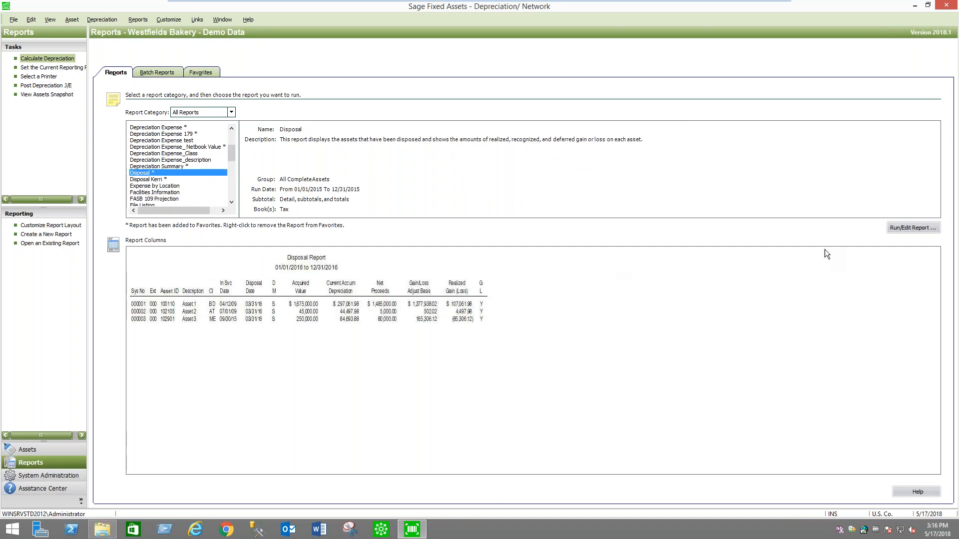
left_click(904, 228)
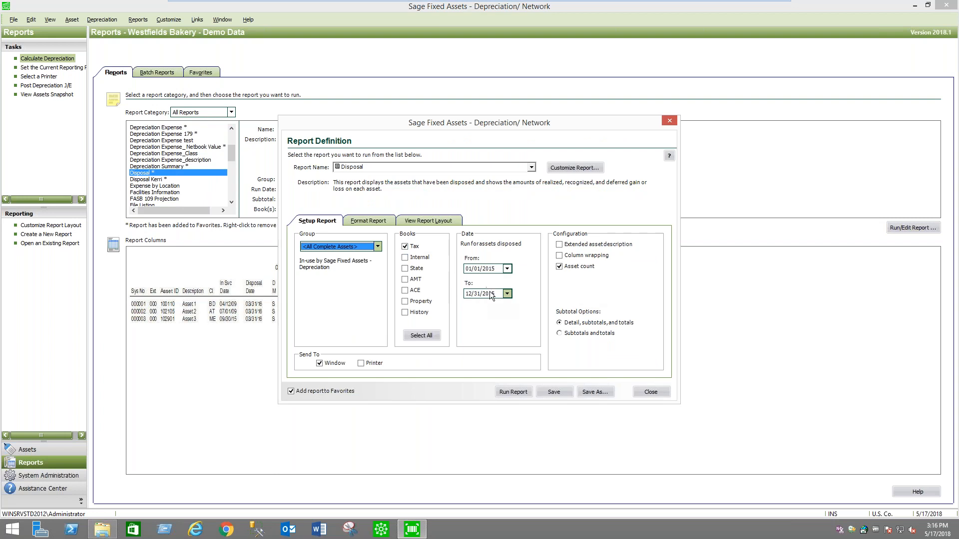
Step: Set the Disposal report's date range to 01/01/2016 through 05/17/2018 and run it for the Tax book
left_click(506, 293)
left_click(525, 380)
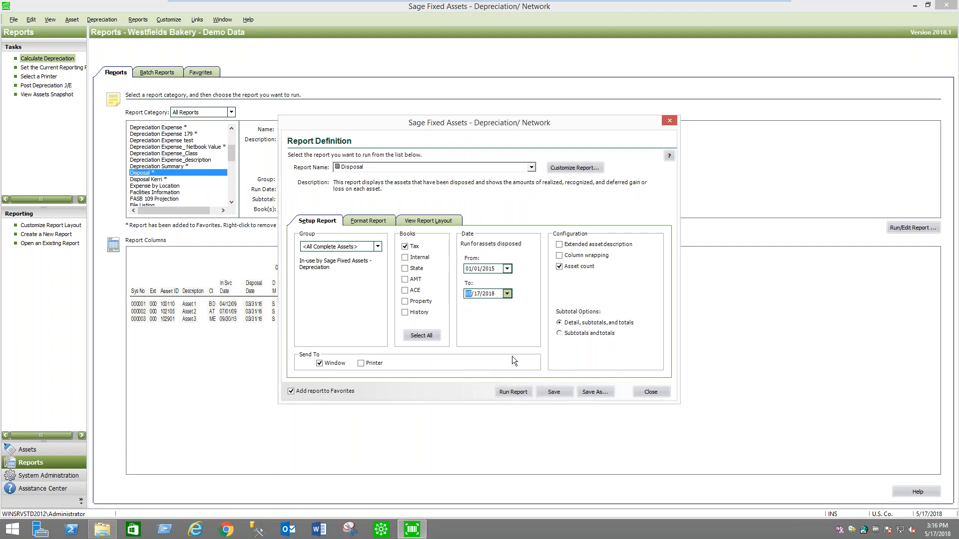
left_click(508, 269)
left_click(490, 269)
type("2016")
left_click(516, 389)
Step: View the Disposal report maximized at 150%, review each asset's proceeds and realized gain or loss, and close the preview
left_click(407, 45)
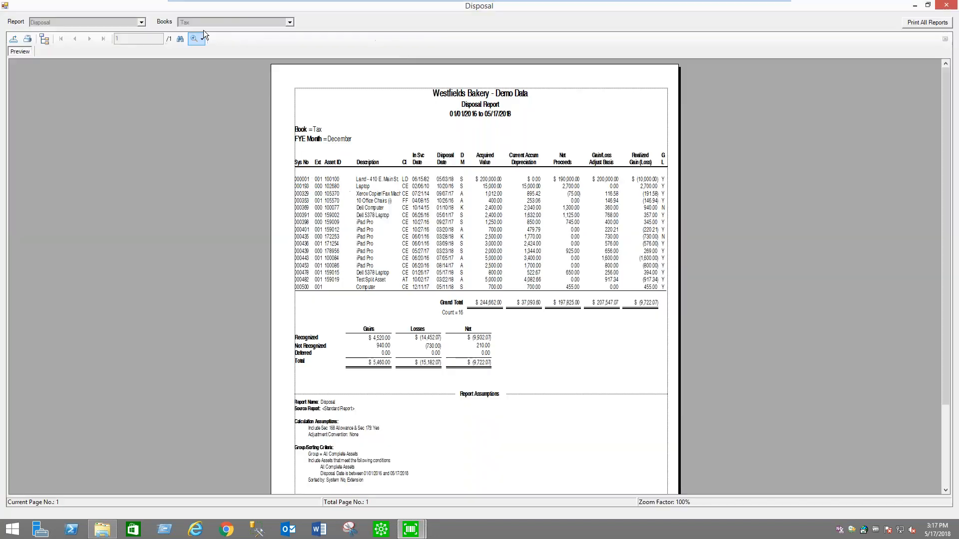
left_click(202, 37)
left_click(223, 108)
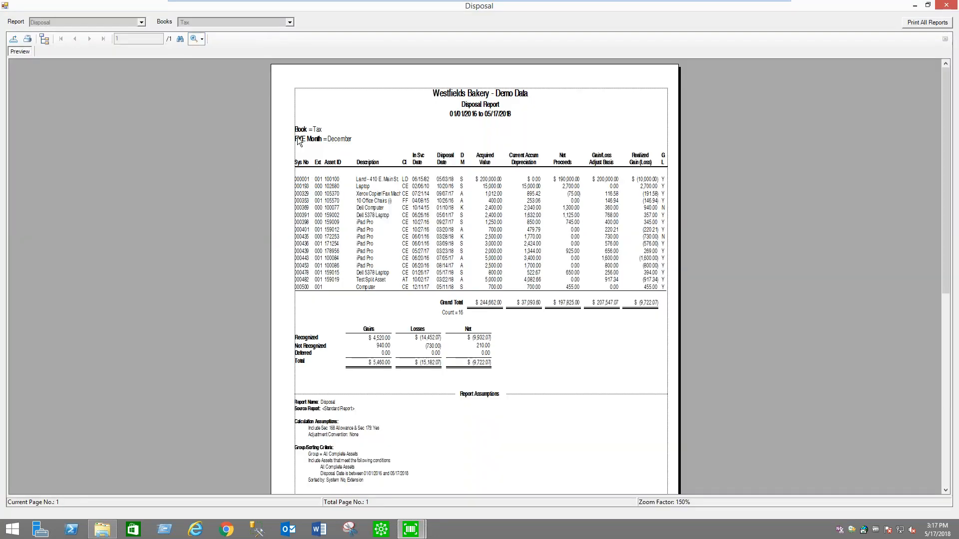
scroll(832, 308, "down", 2)
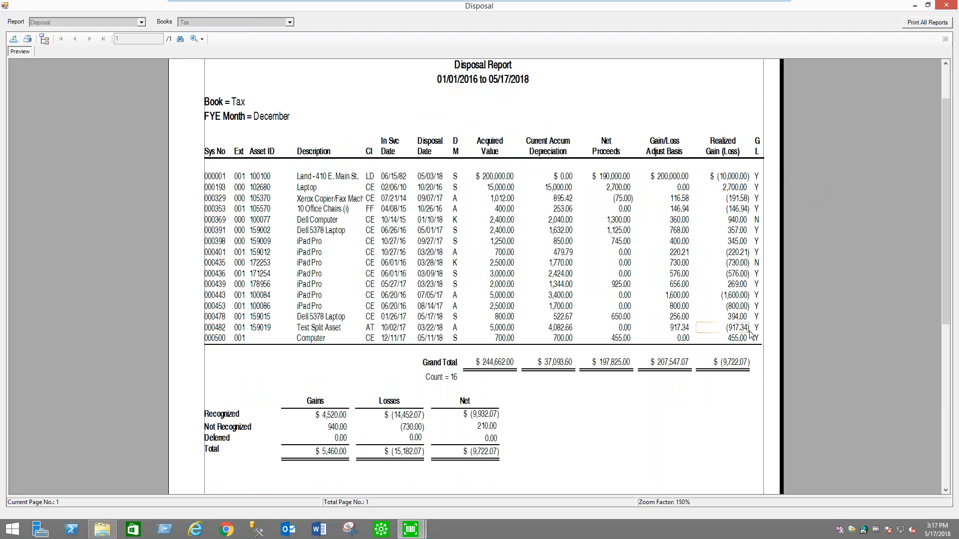
scroll(856, 315, "down", 2)
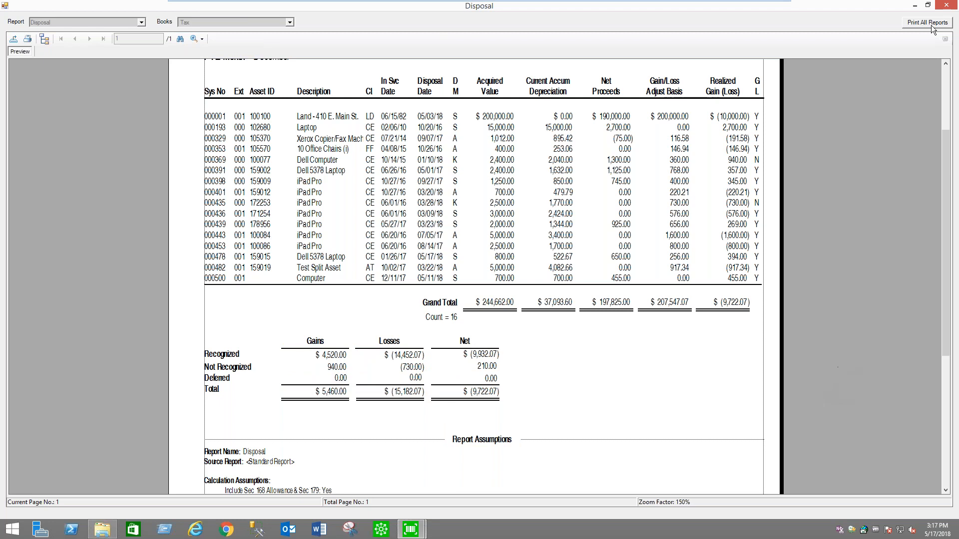
left_click(951, 5)
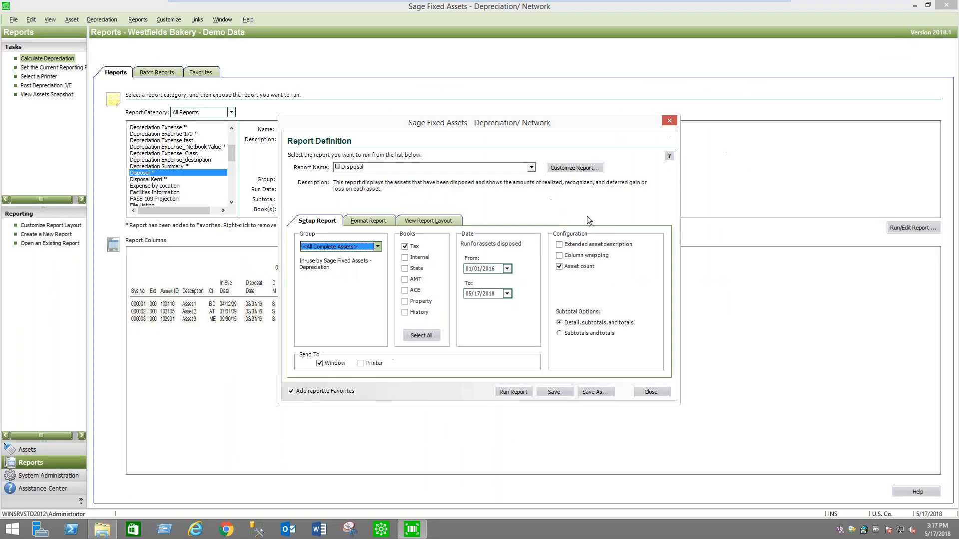
Step: Switch the report definition to Partial Disposal and run it for the Tax book with all complete assets
left_click(531, 168)
left_click_drag(532, 203, 530, 215)
left_click(432, 217)
left_click(501, 306)
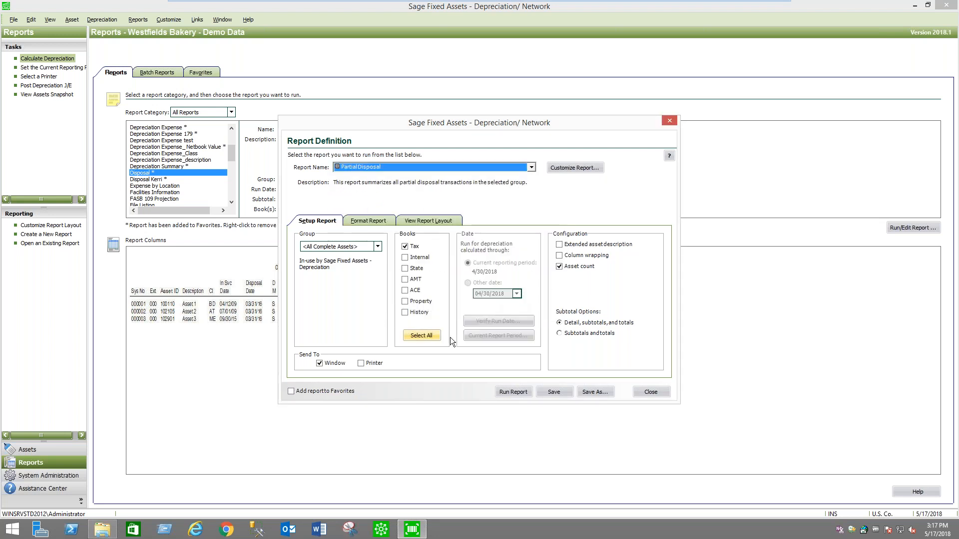
left_click(514, 392)
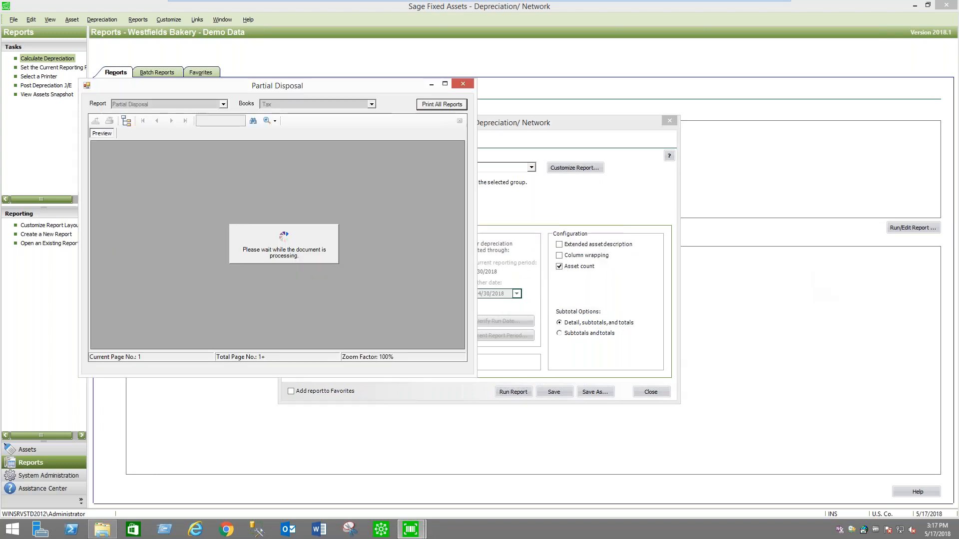
Step: View the Partial Disposal report maximized at 150% and 200%, compare original, disposed and remaining asset portions, and close the preview
left_click(445, 84)
left_click(204, 39)
left_click(224, 108)
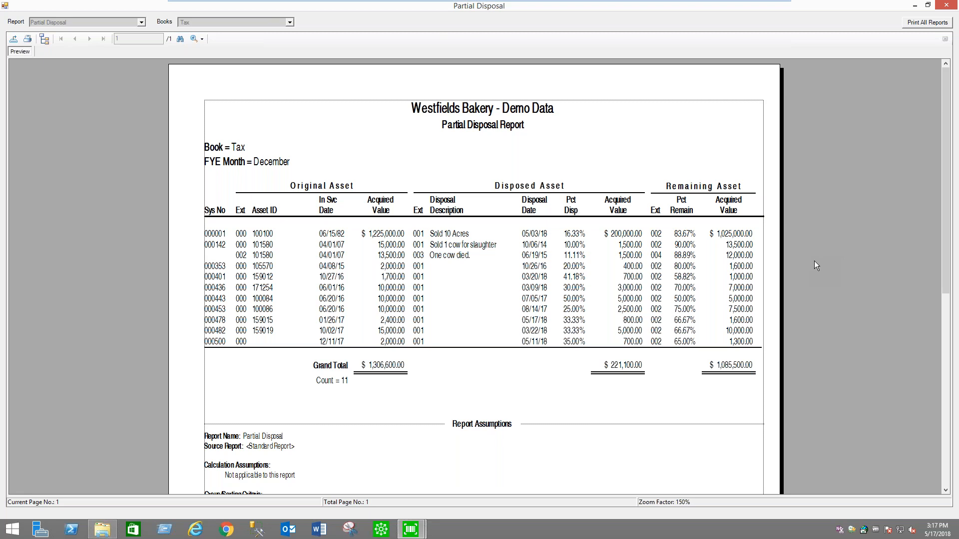
left_click(198, 38)
left_click(225, 96)
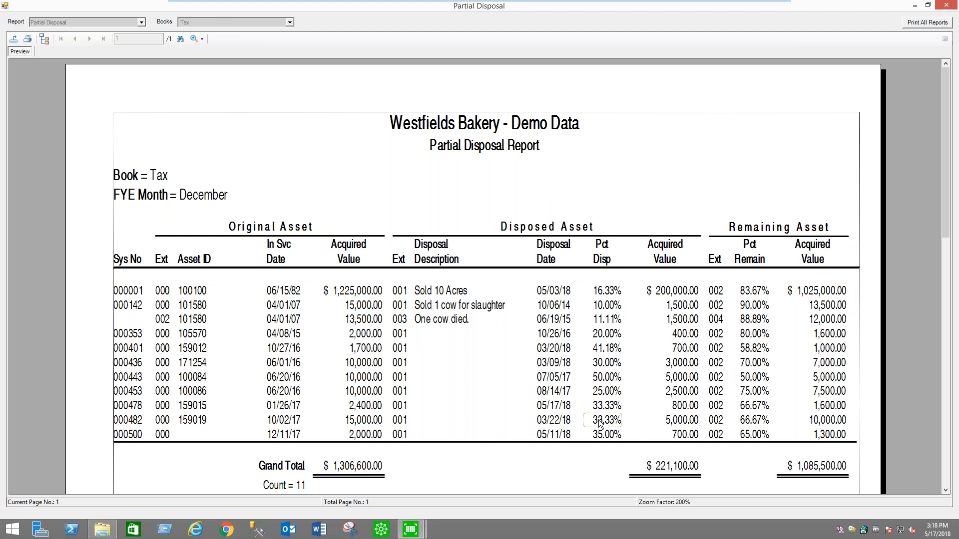
left_click(951, 9)
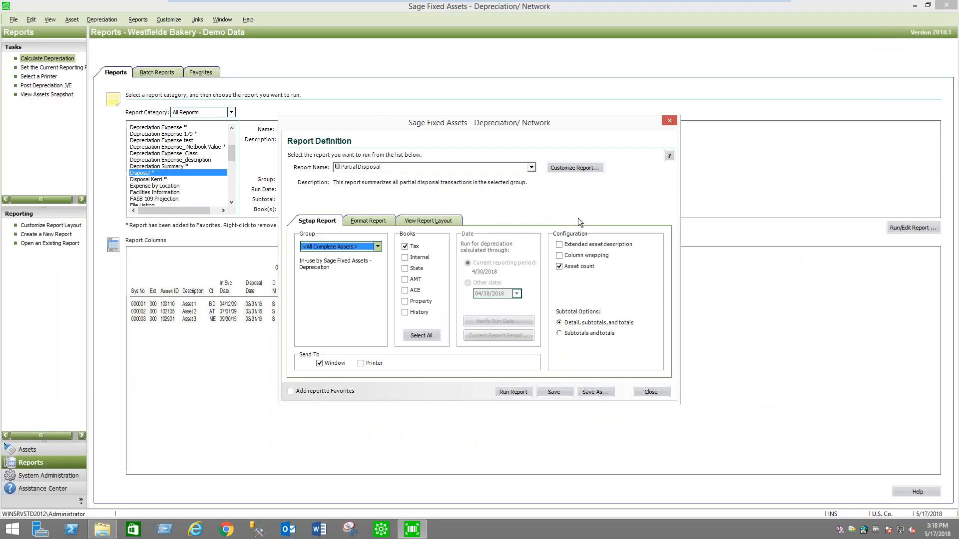
Step: Switch the report definition to Partial Transfer and run it for the Tax book with all complete assets
left_click(532, 167)
left_click(451, 180)
left_click(458, 308)
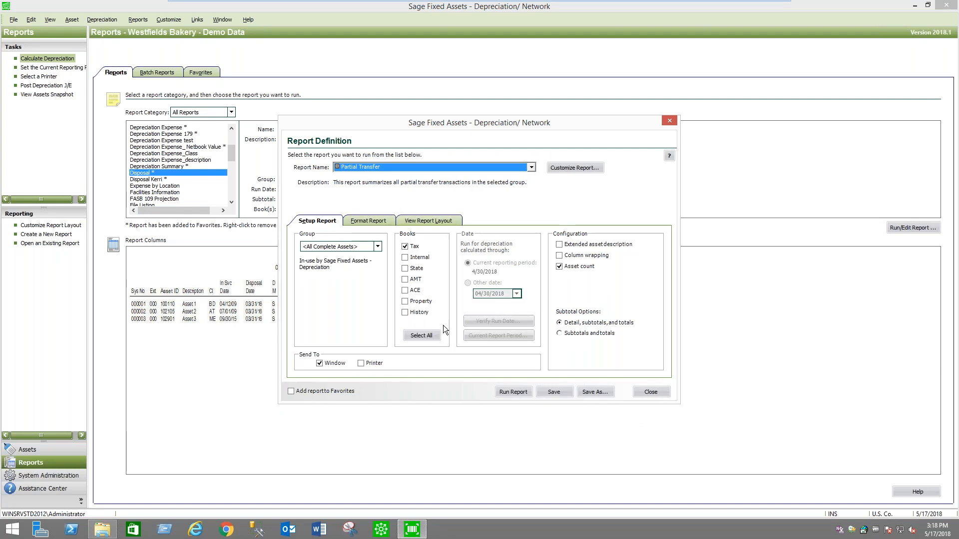
left_click(516, 392)
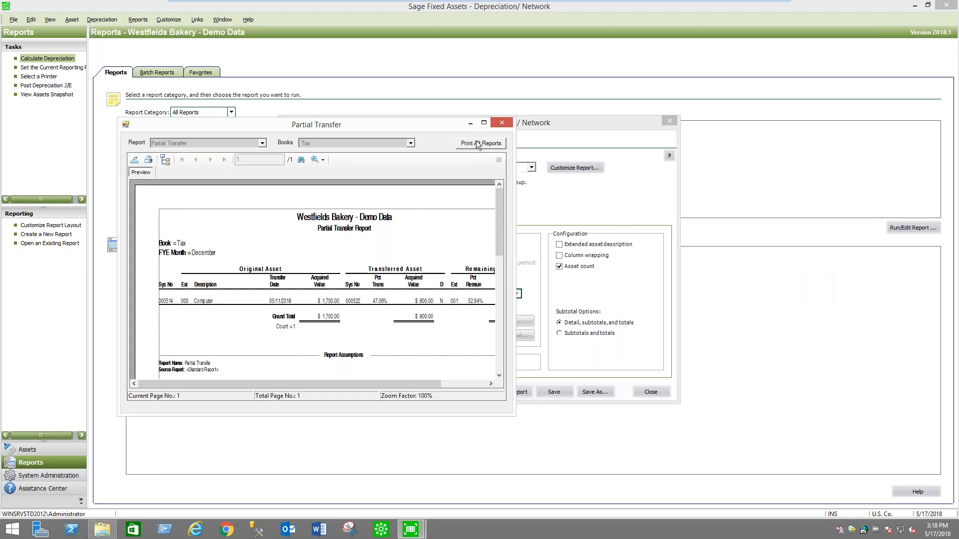
Step: View the Partial Transfer report maximized at 150%, review the transferred and remaining asset portions, and close the preview
left_click(486, 121)
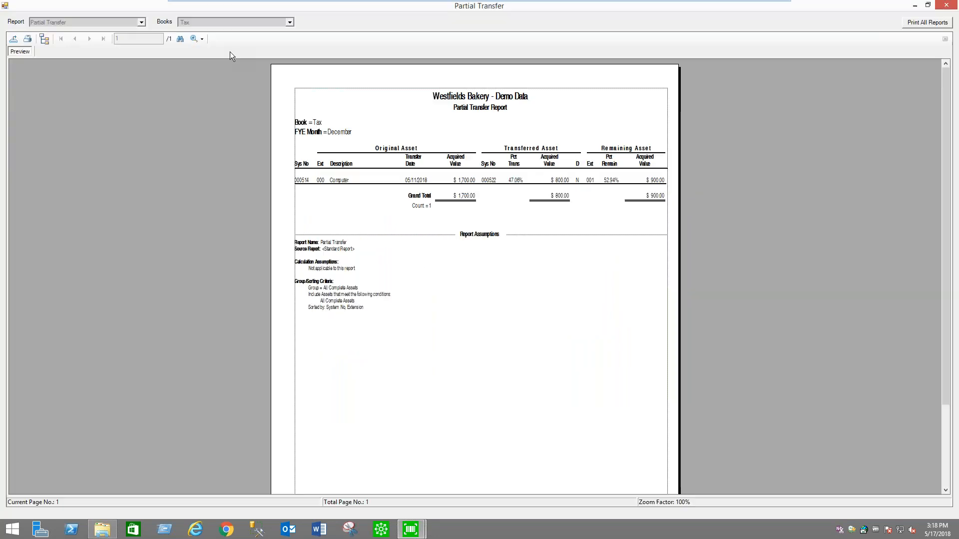
left_click(193, 41)
left_click(218, 106)
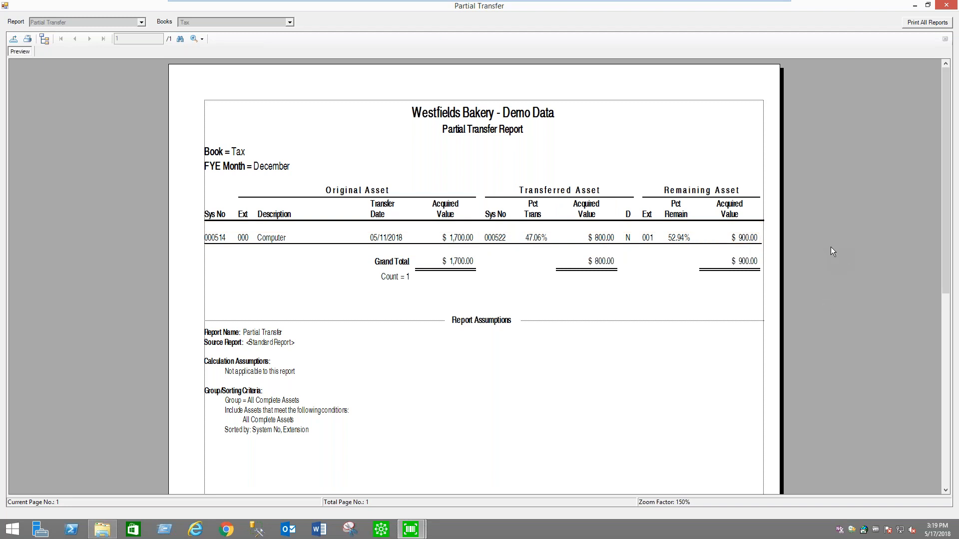
left_click(947, 6)
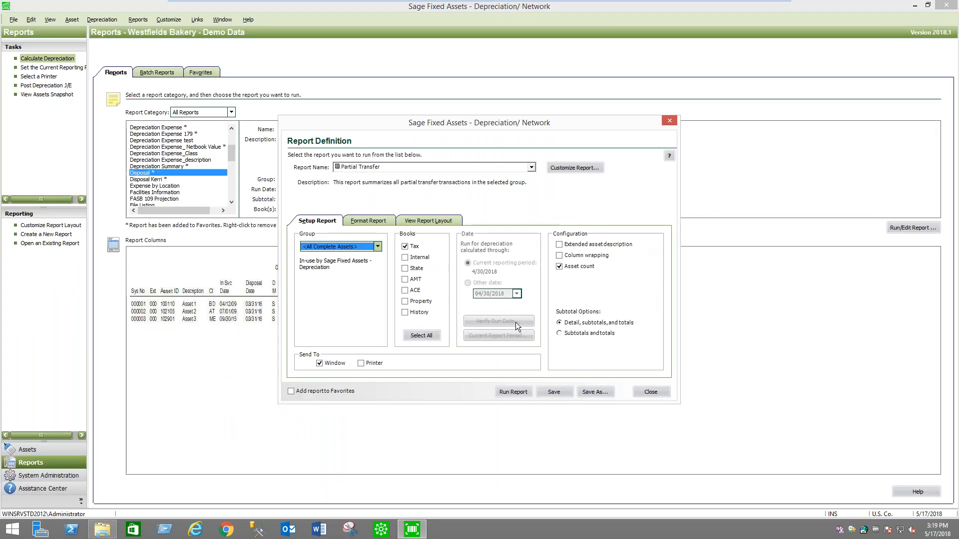
Step: Close the report definition and return to the asset list
left_click(651, 392)
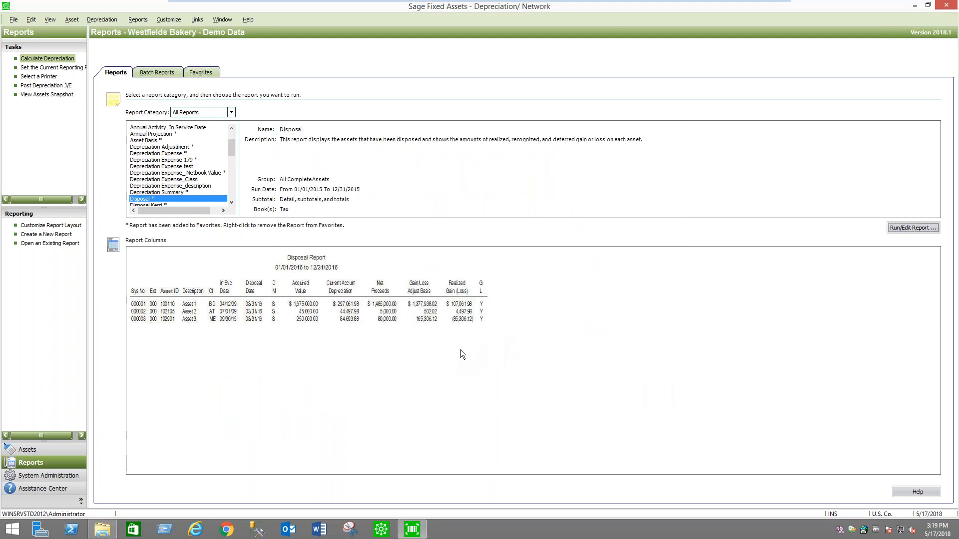
mouse_move(228, 148)
left_mouse_down()
mouse_move(230, 190)
mouse_move(233, 134)
left_mouse_up()
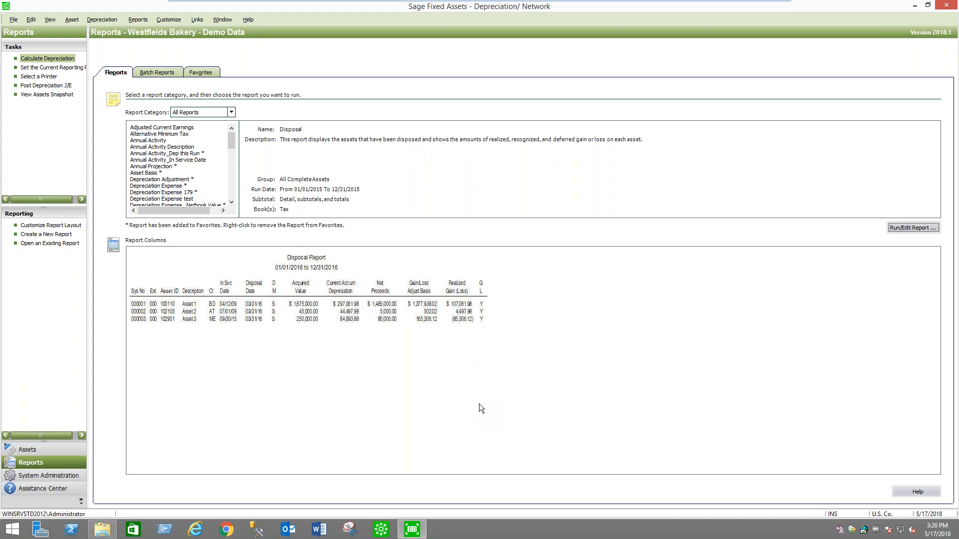
left_click(28, 451)
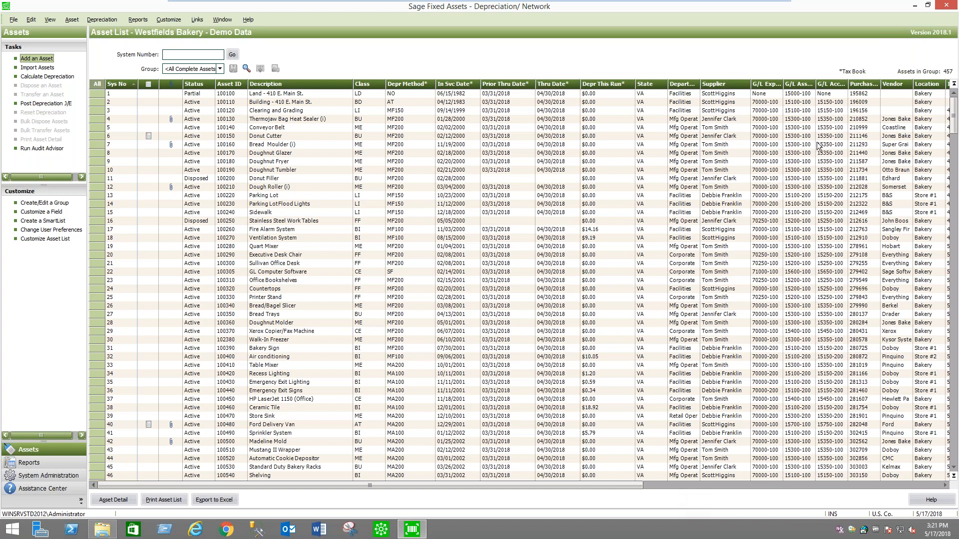
Step: Minimize the virtual machine, switch to the ISM SFA Depreciation Webinar presentation in PowerPoint, and start the slide show from the Q&A slide
mouse_move(773, 2)
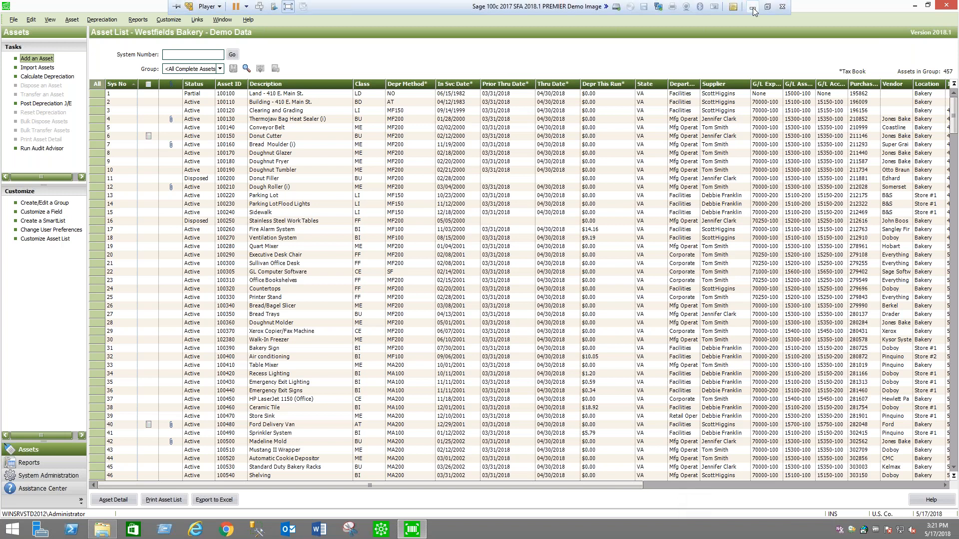
left_click(753, 8)
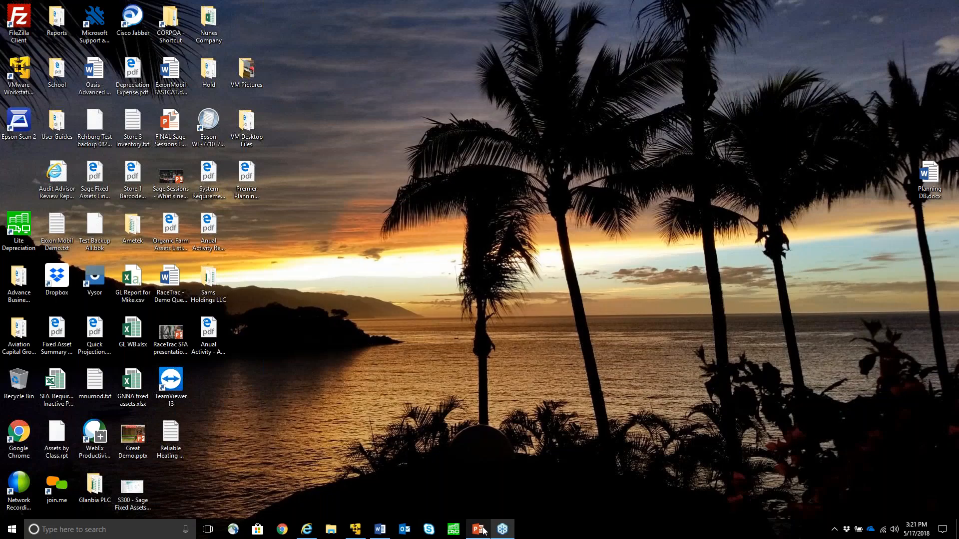
left_click(478, 529)
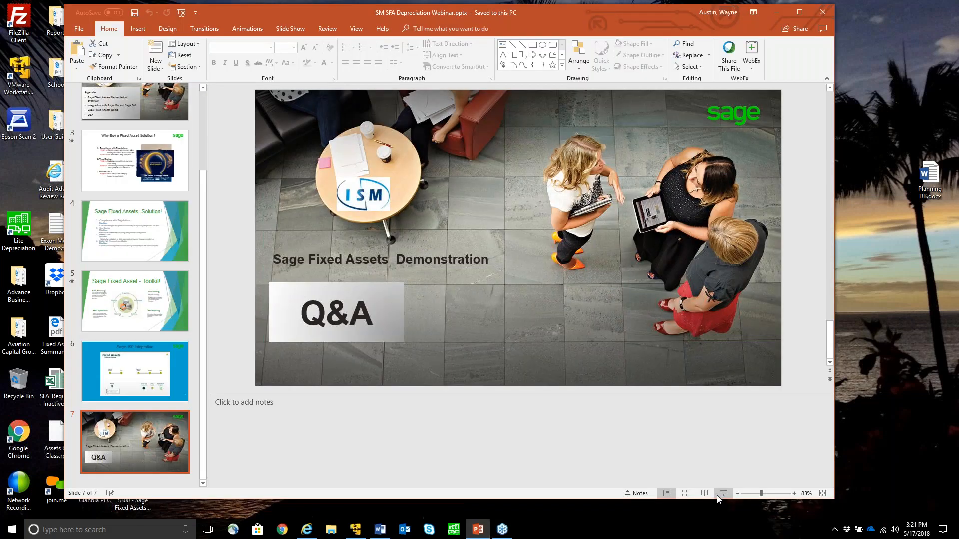
key("shift+F5")
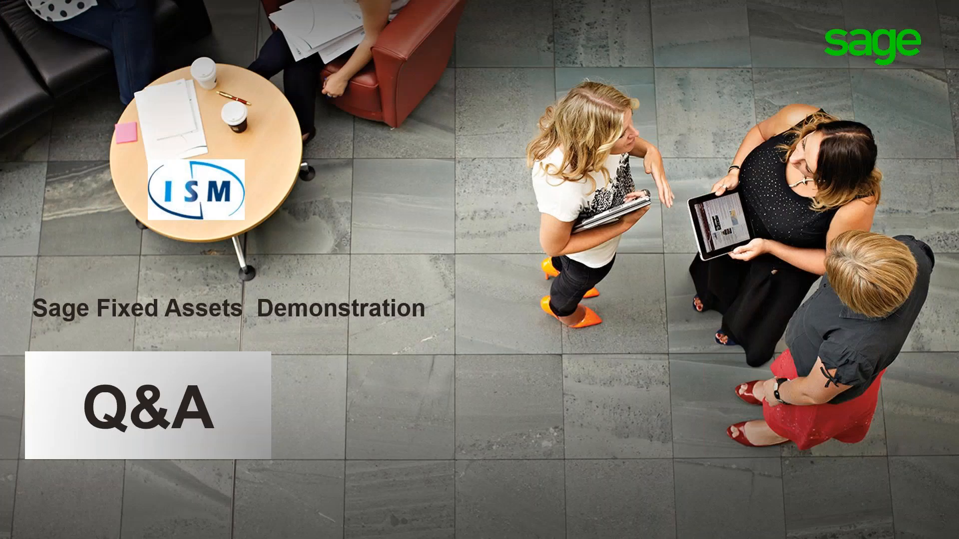